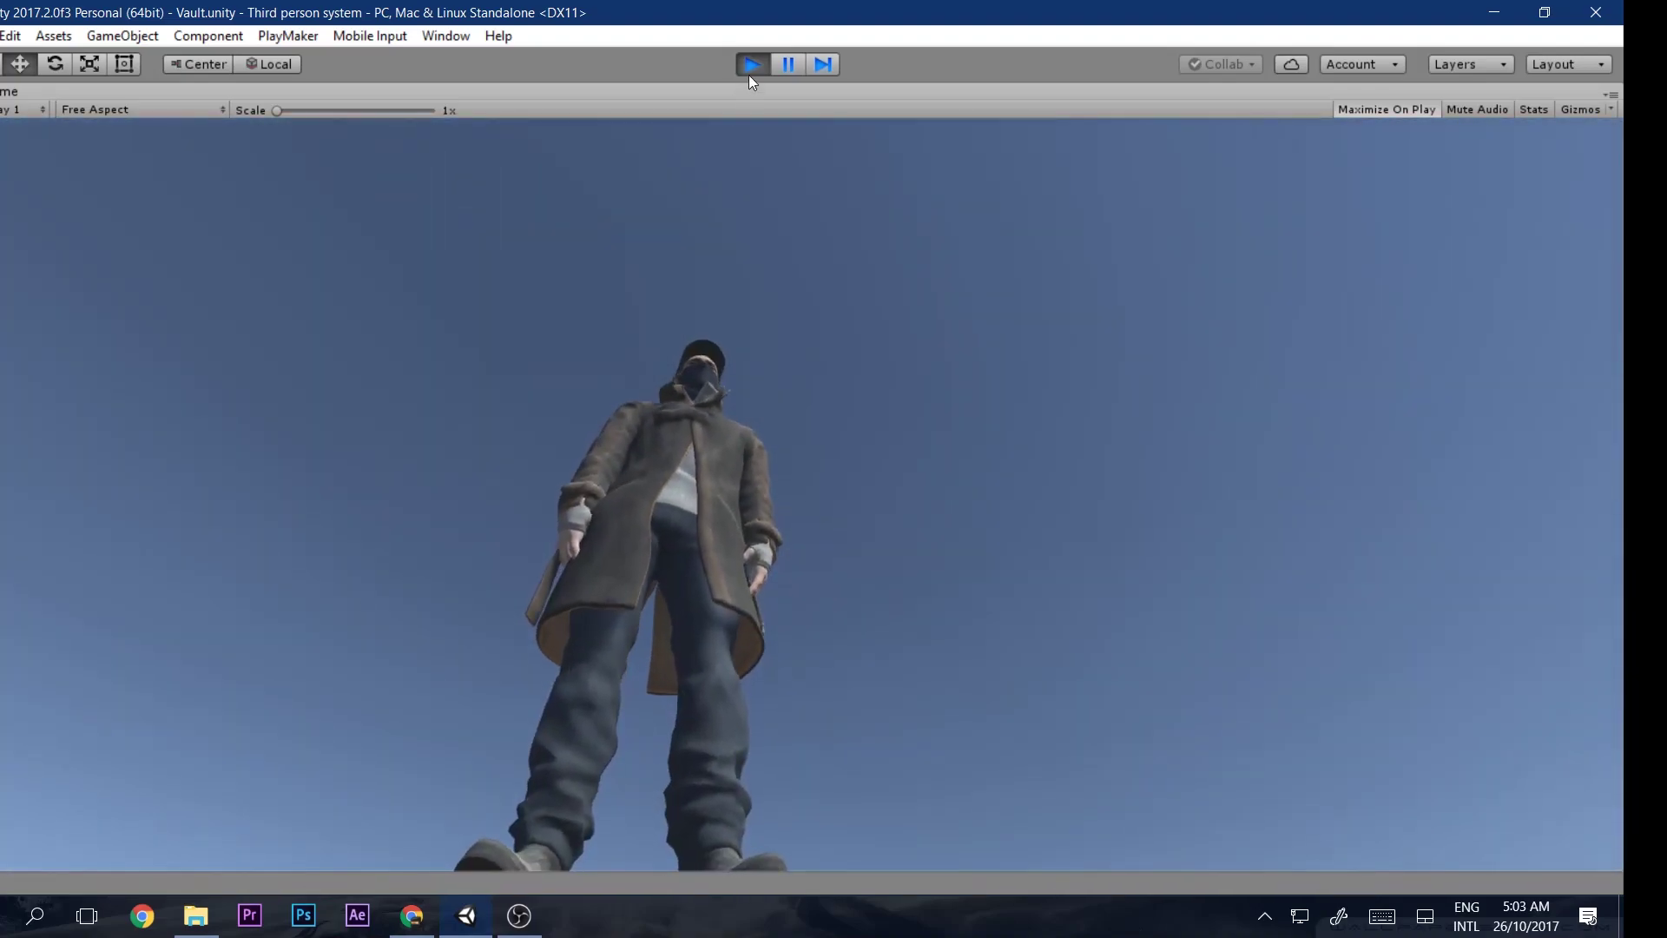
# Stop the play test and delete the unneeded objects from the scene hierarchy
pyautogui.click(751, 66)
pyautogui.moveTo(816, 253); pyautogui.dragTo(710, 287, button='middle')
pyautogui.click(73, 231)
pyautogui.press('Delete')
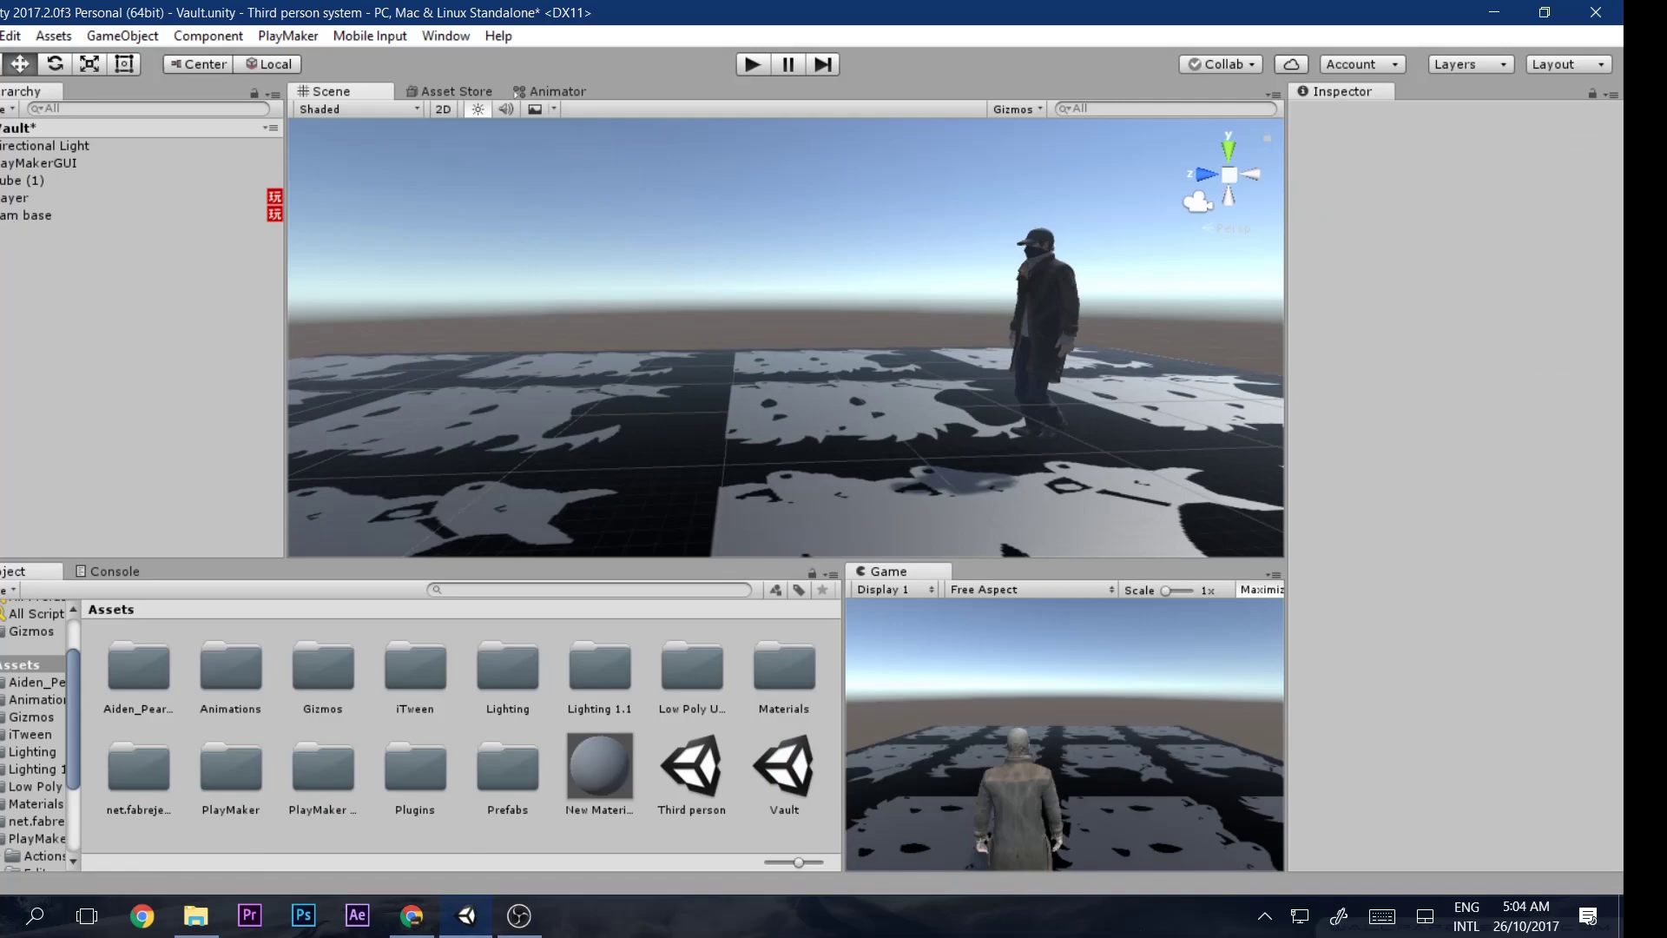
pyautogui.click(65, 458)
pyautogui.press('Delete')
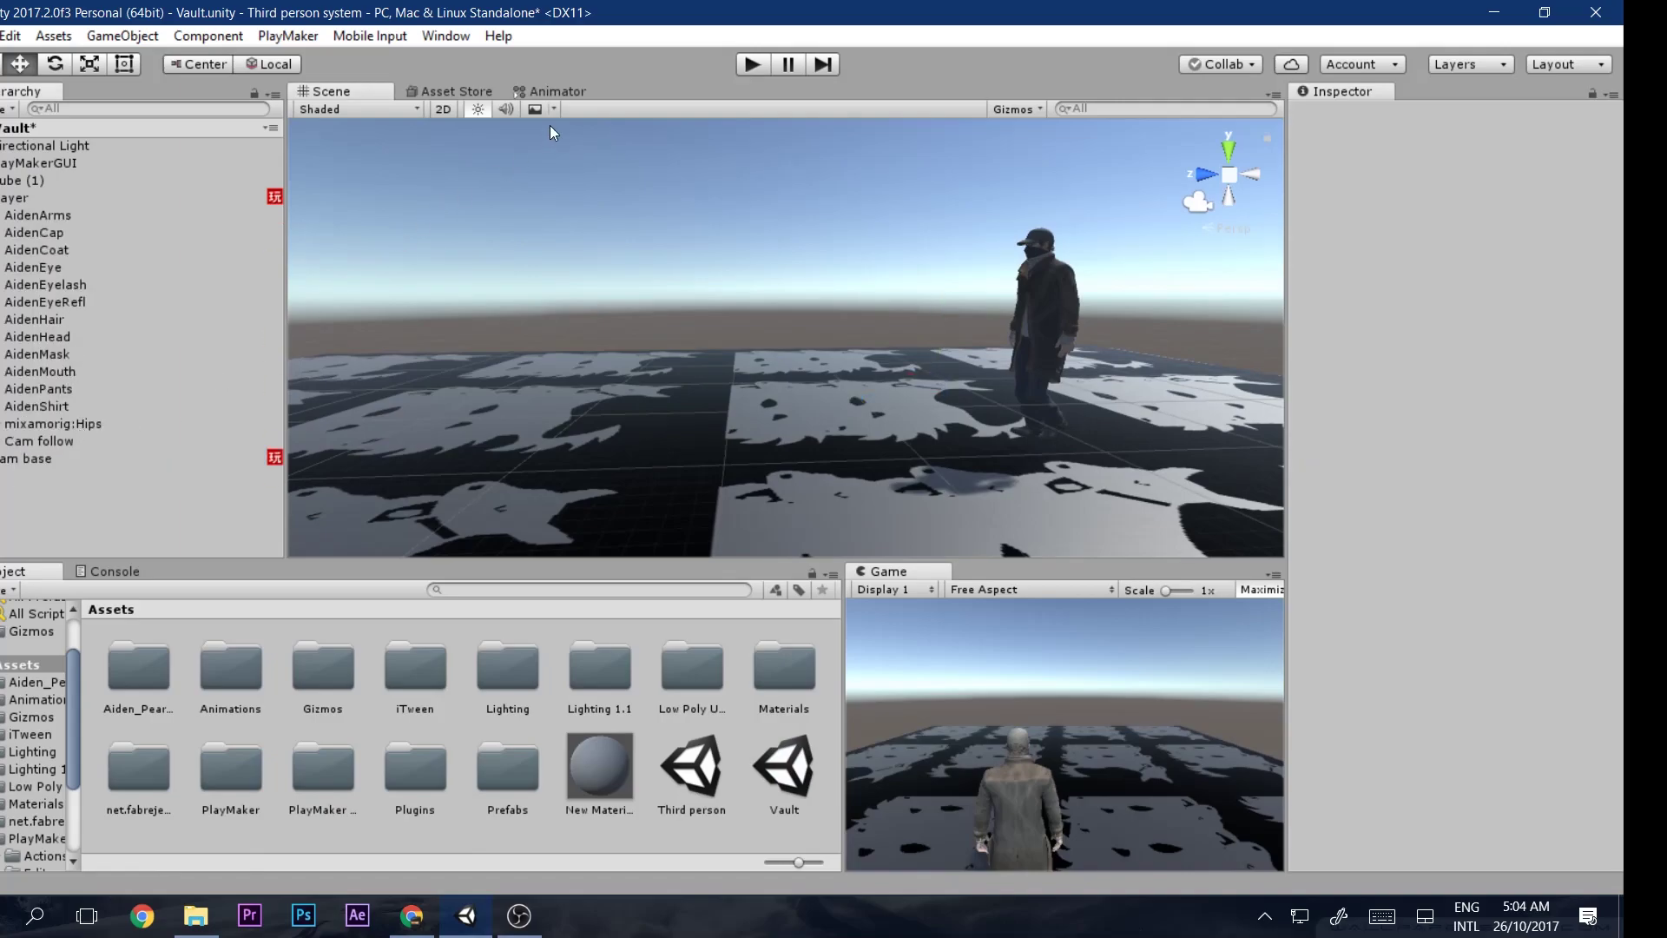
pyautogui.click(554, 91)
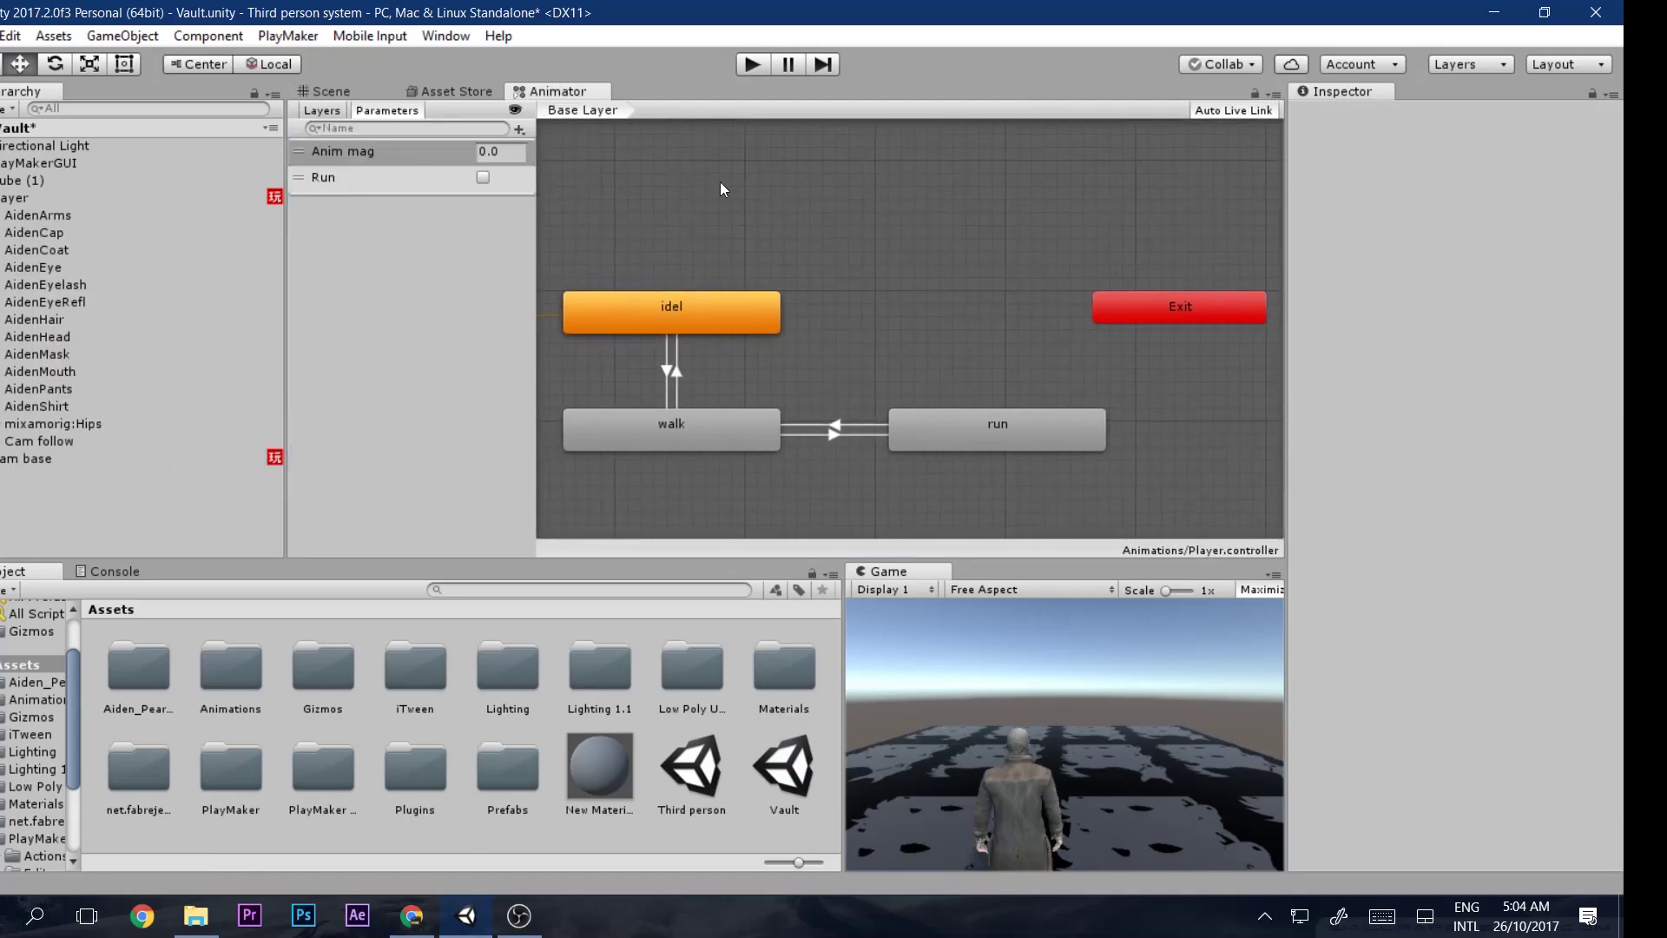
pyautogui.click(330, 92)
pyautogui.click(1, 198)
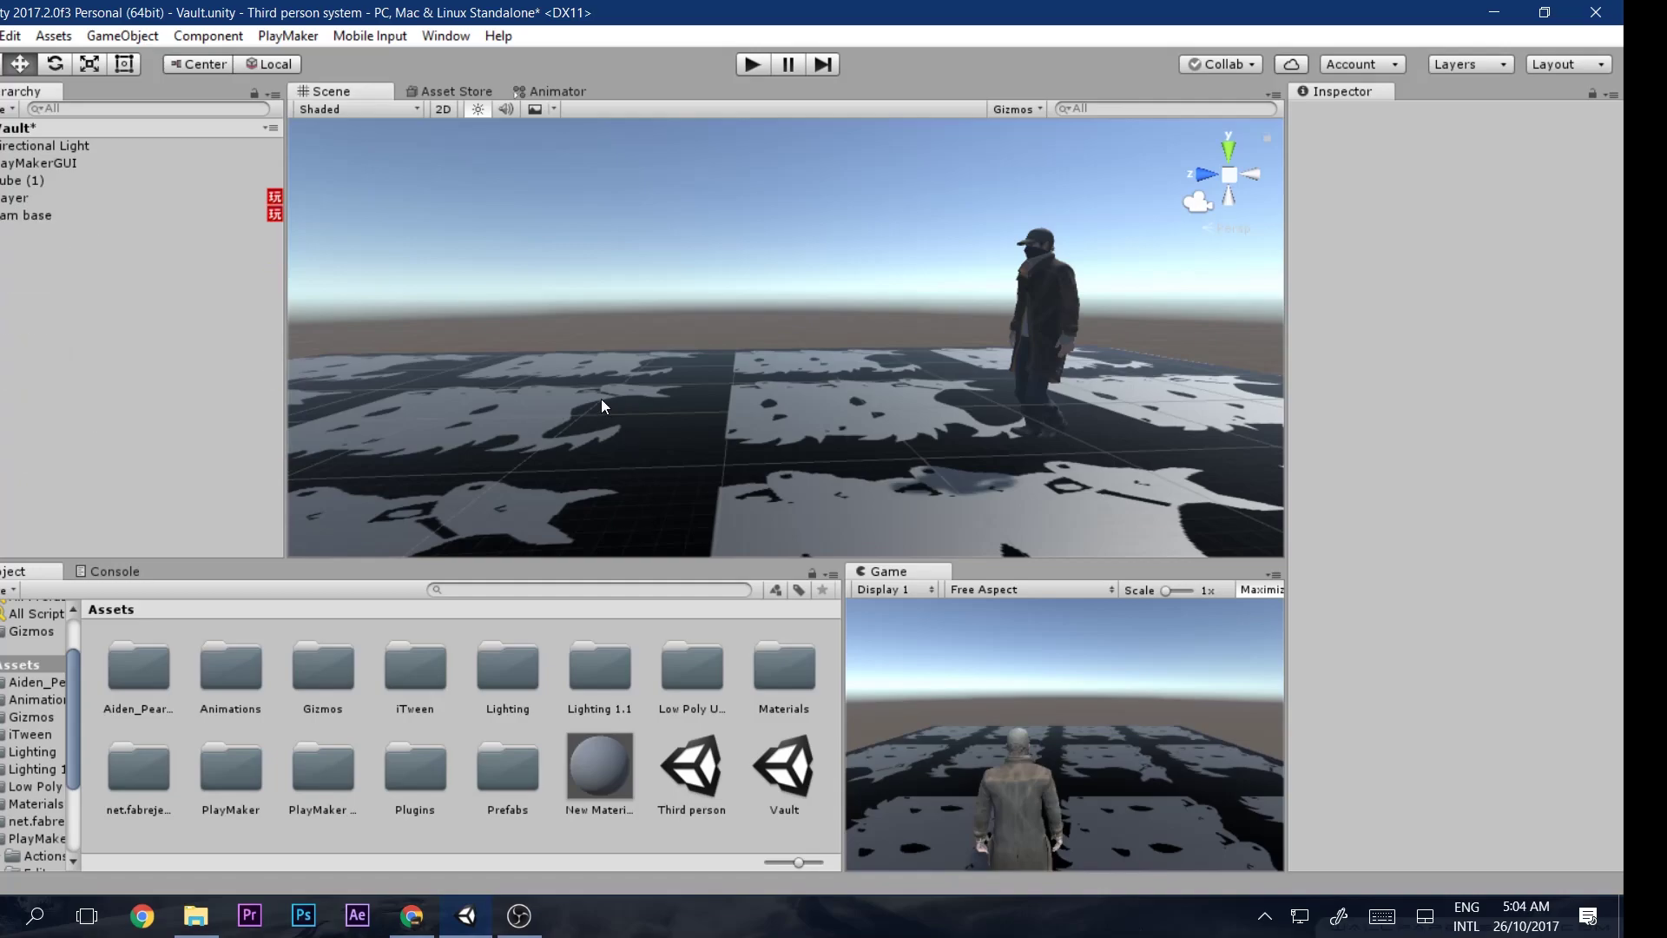
pyautogui.scroll(-3, 590, 382)
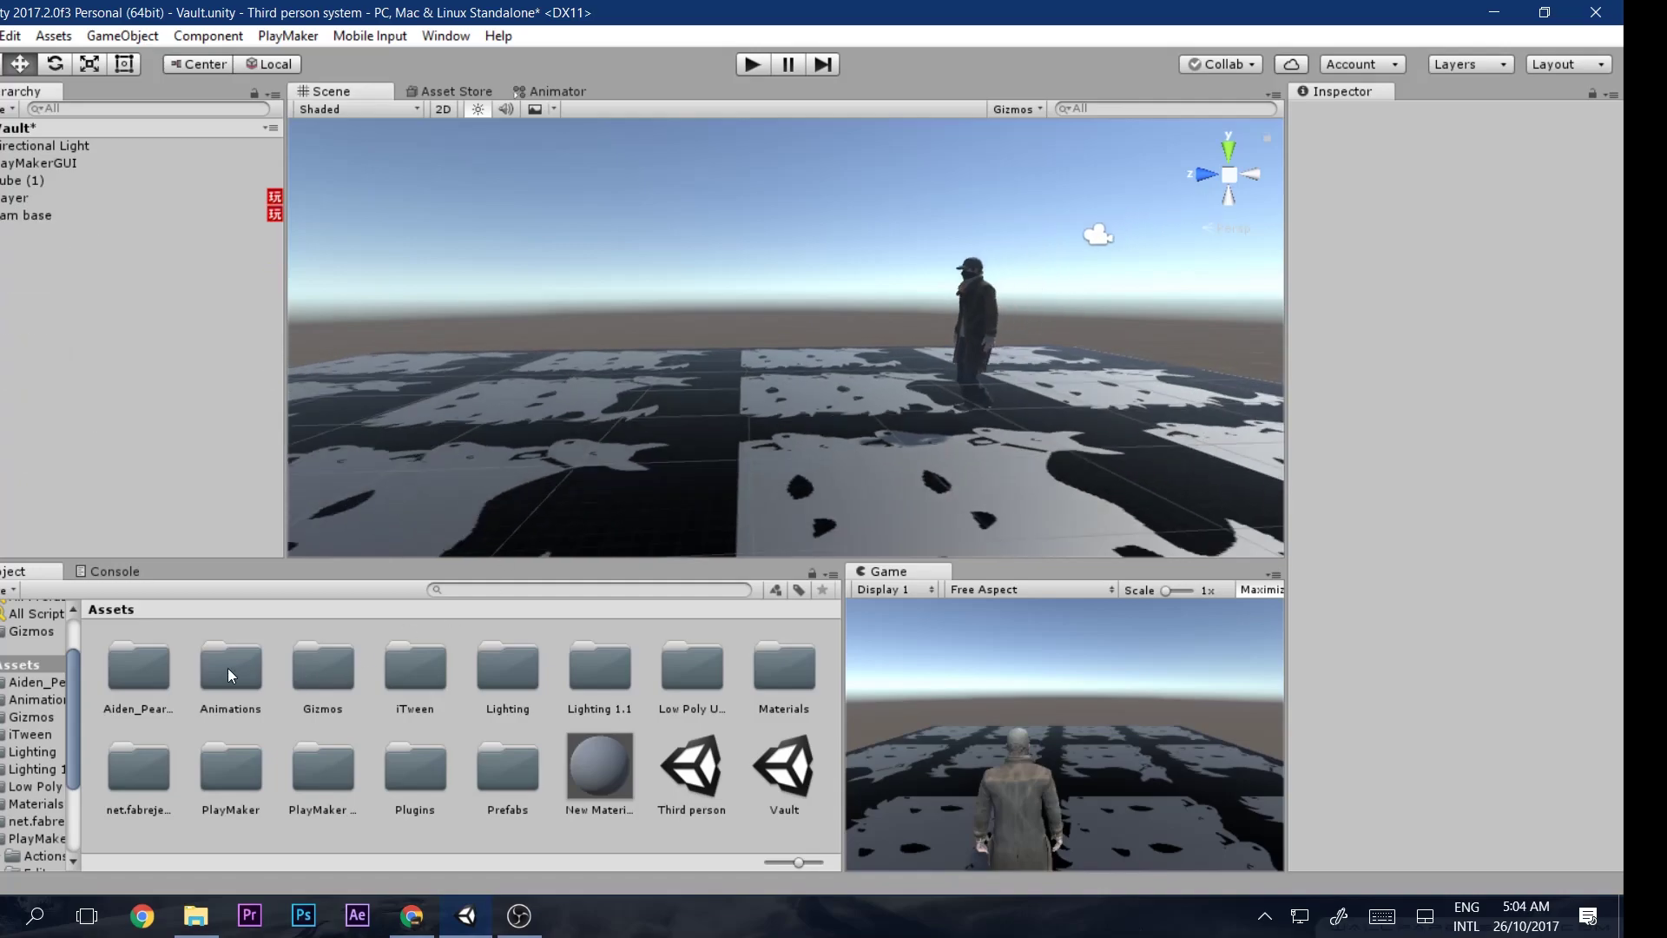
# Open the Animations folder and play the Jumping (1) animation in an enlarged preview window
pyautogui.doubleClick(230, 673)
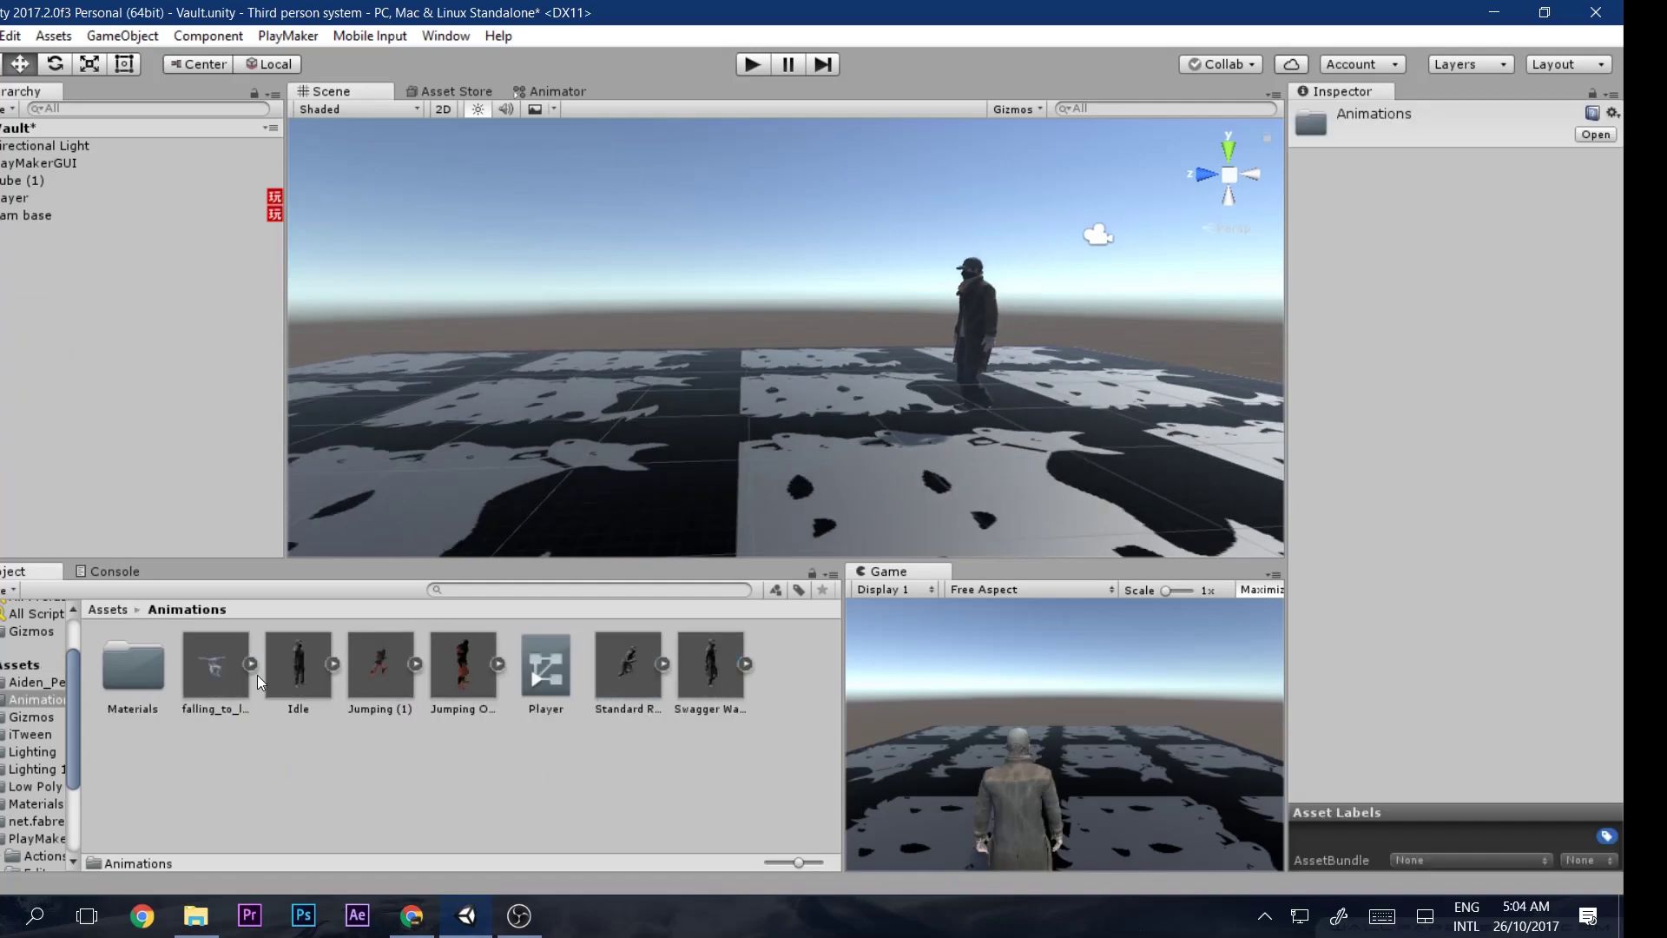
pyautogui.click(394, 665)
pyautogui.rightClick(1419, 694)
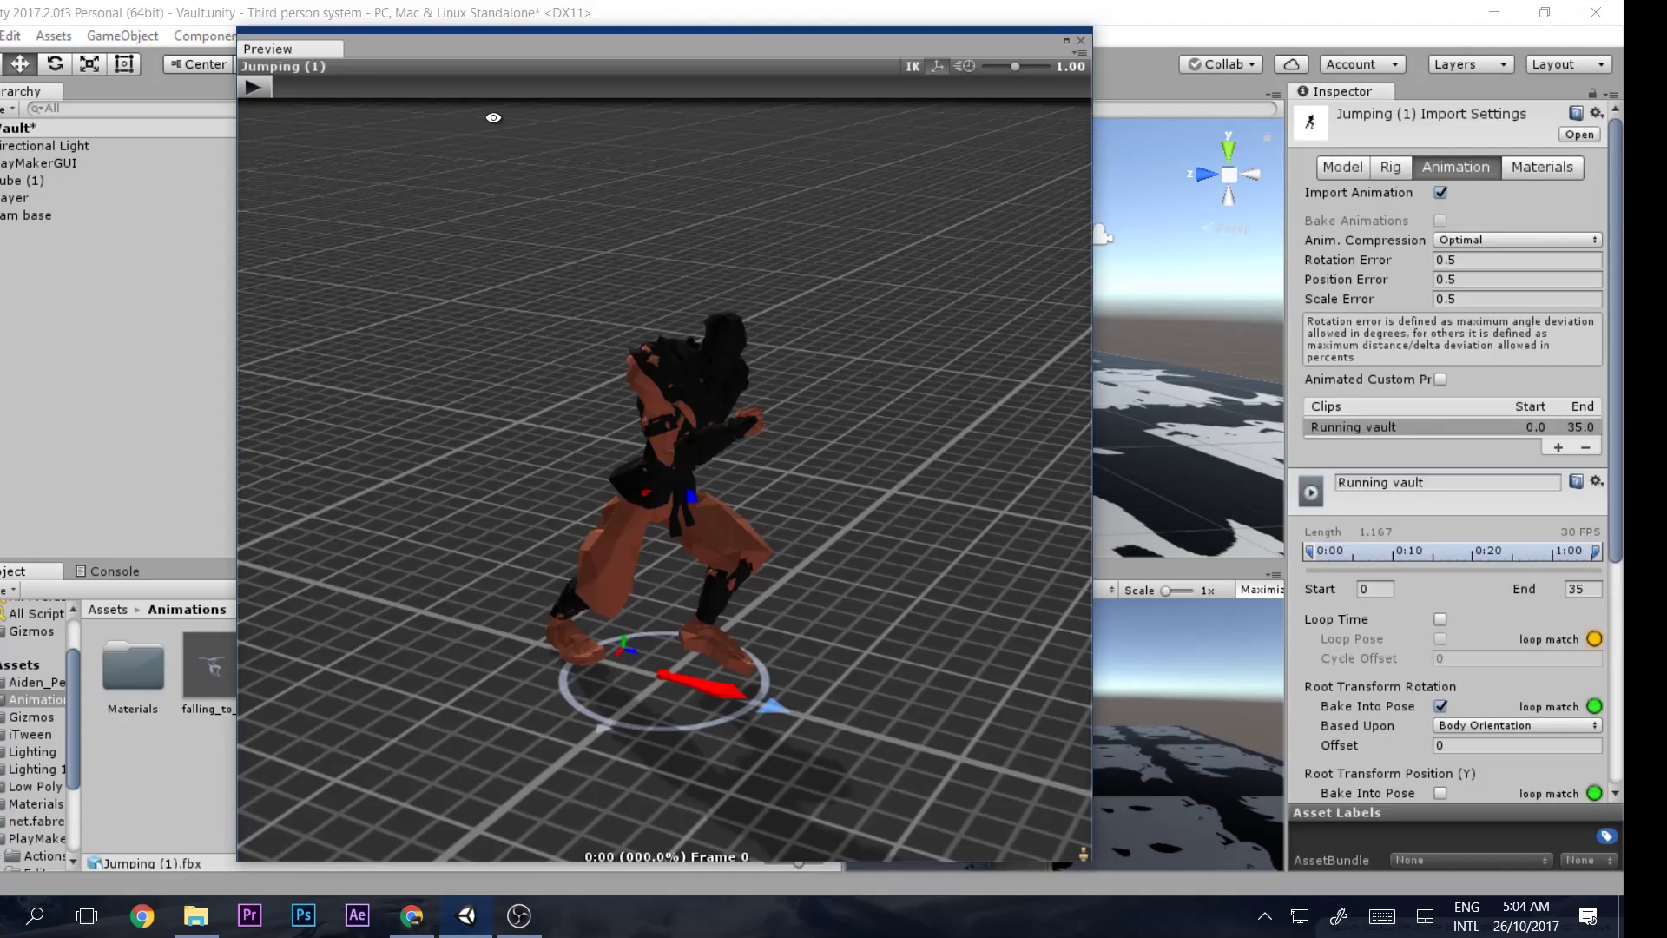
pyautogui.click(248, 86)
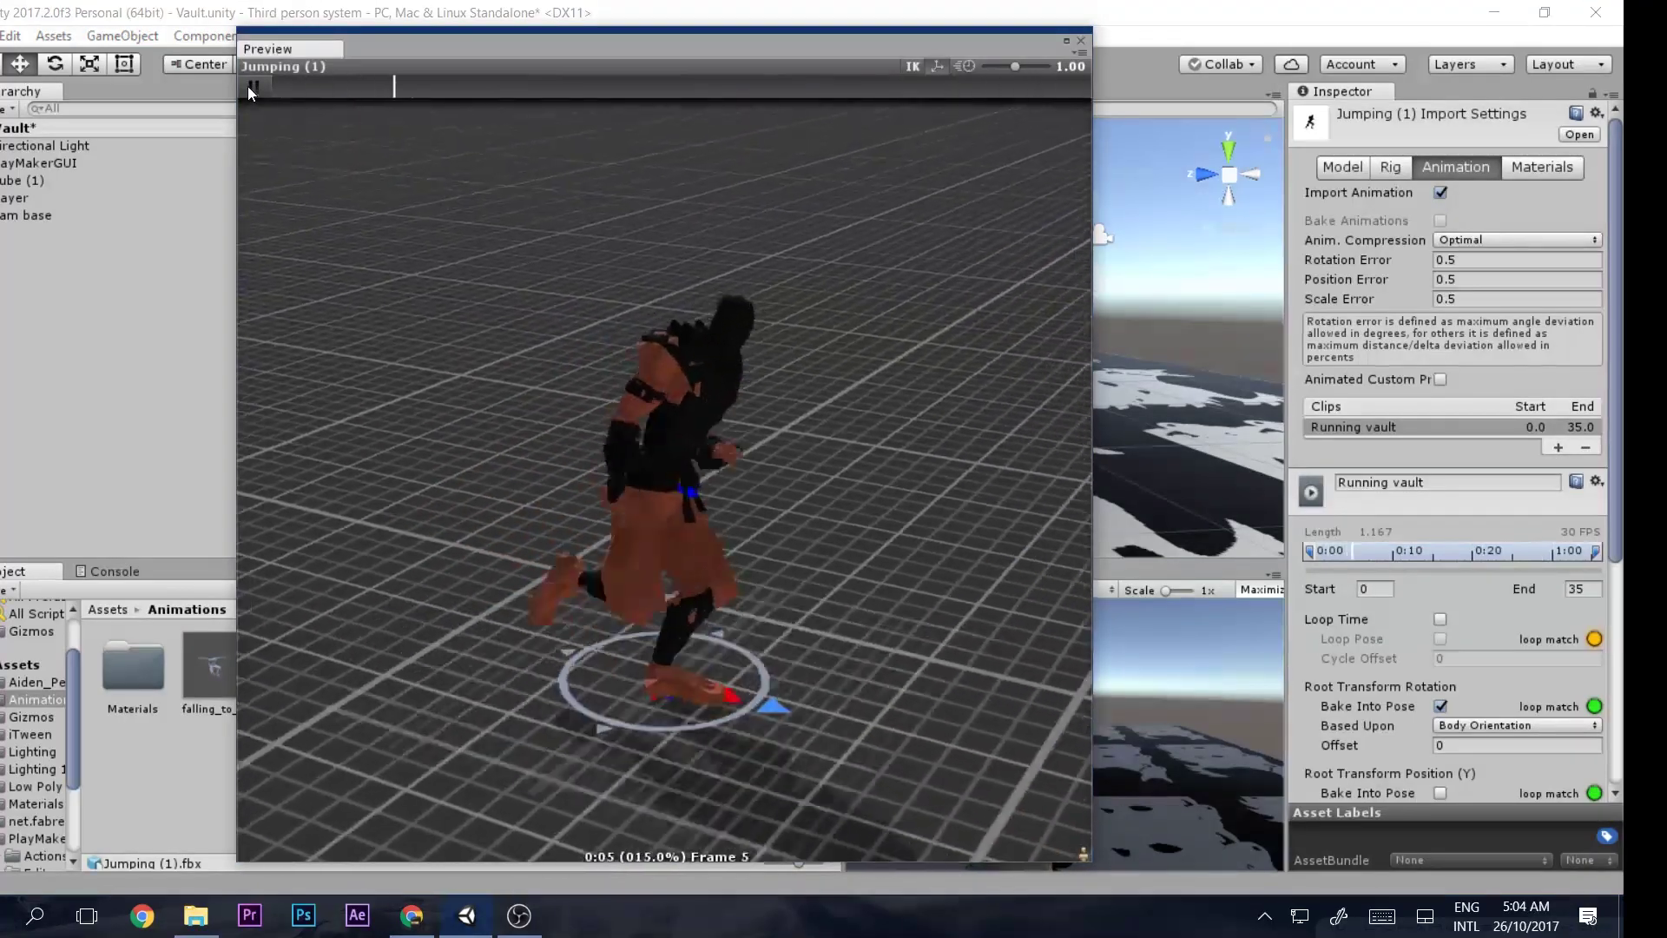
pyautogui.click(252, 86)
pyautogui.click(1082, 40)
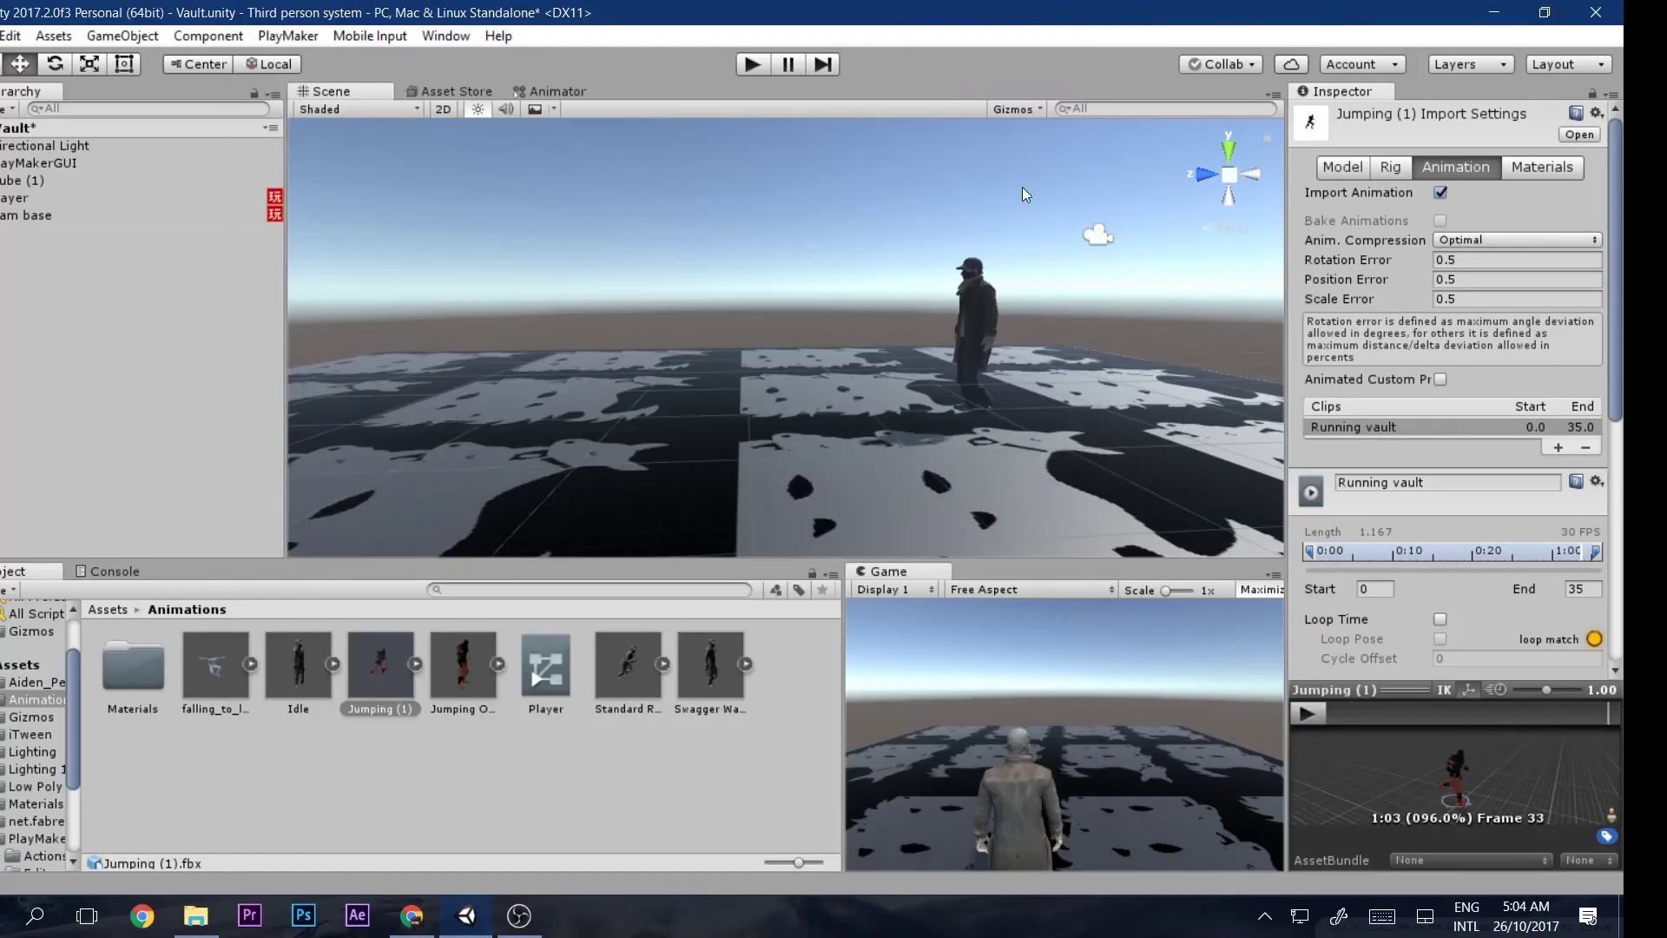
# Switch to the Mixamo page in the browser, look at the "Jumping over" animation search, and return to Unity
pyautogui.click(412, 916)
pyautogui.click(967, 363)
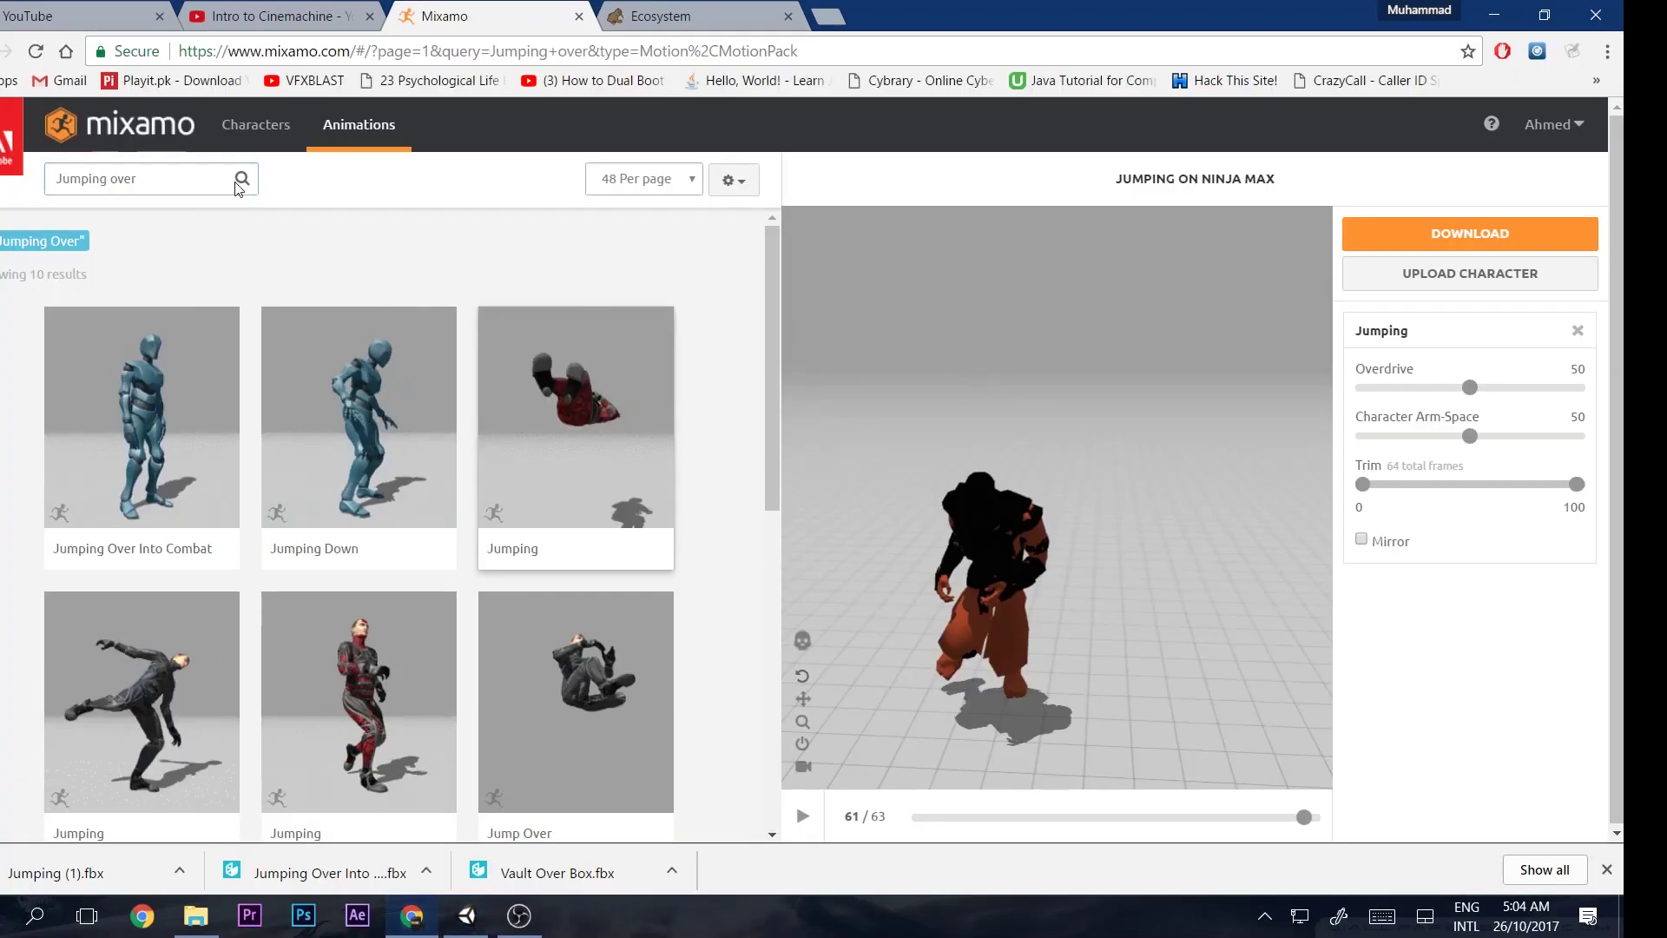
pyautogui.moveTo(149, 180); pyautogui.dragTo(31, 205)
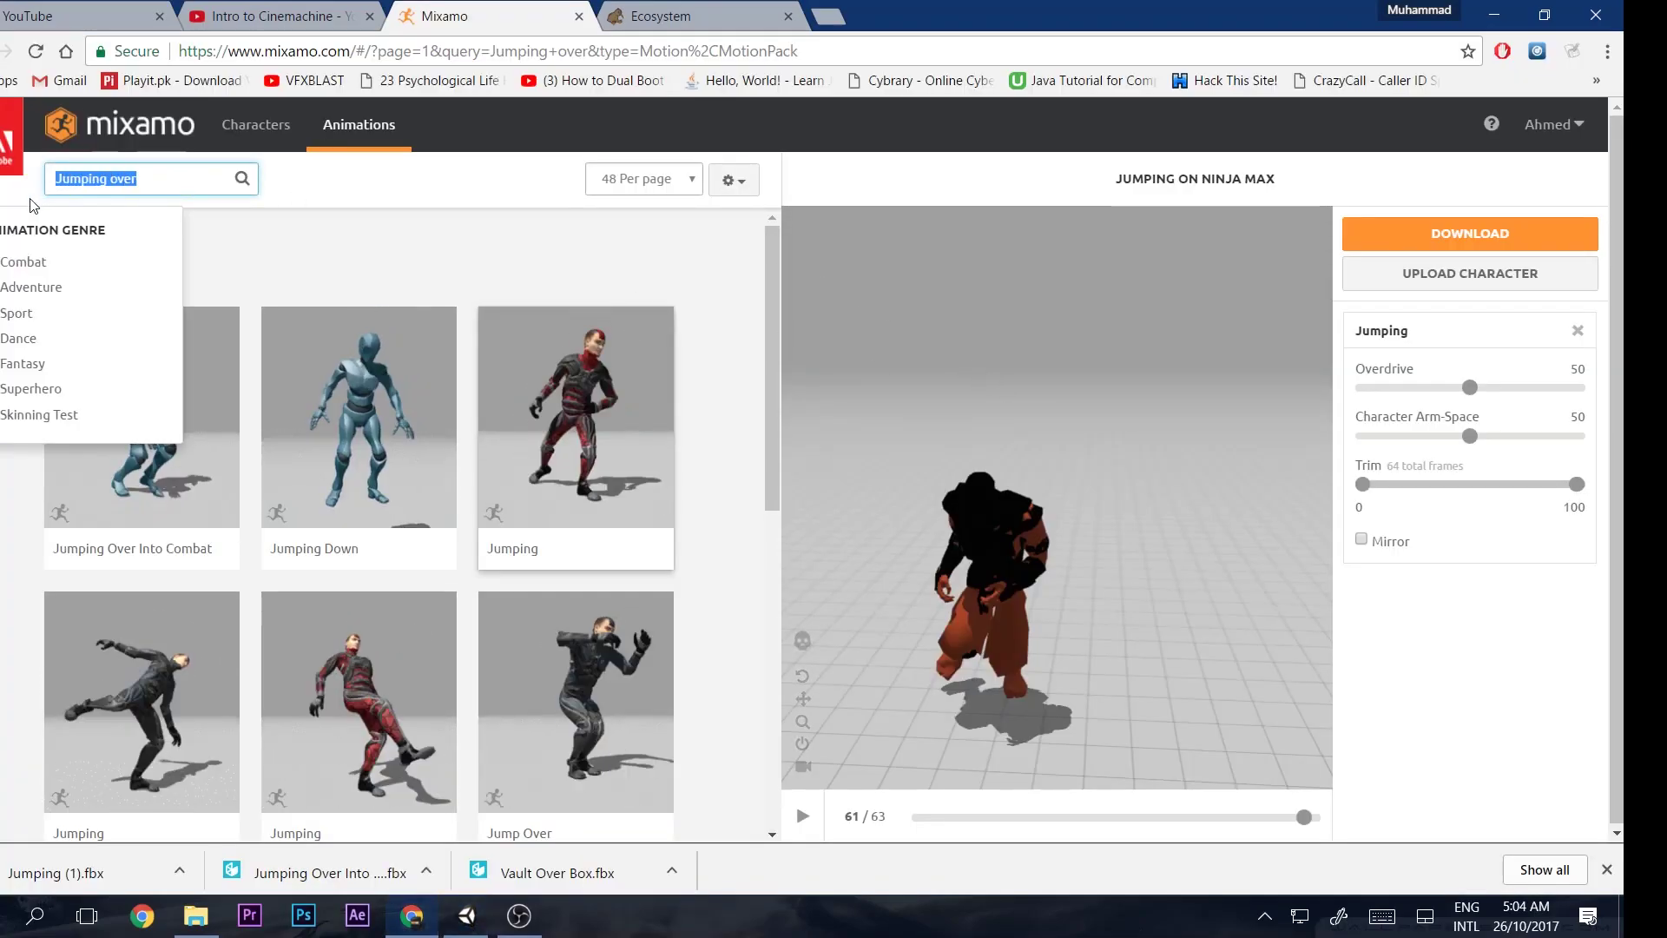
pyautogui.click(950, 422)
pyautogui.click(469, 916)
pyautogui.moveTo(756, 299); pyautogui.dragTo(671, 347, button='middle')
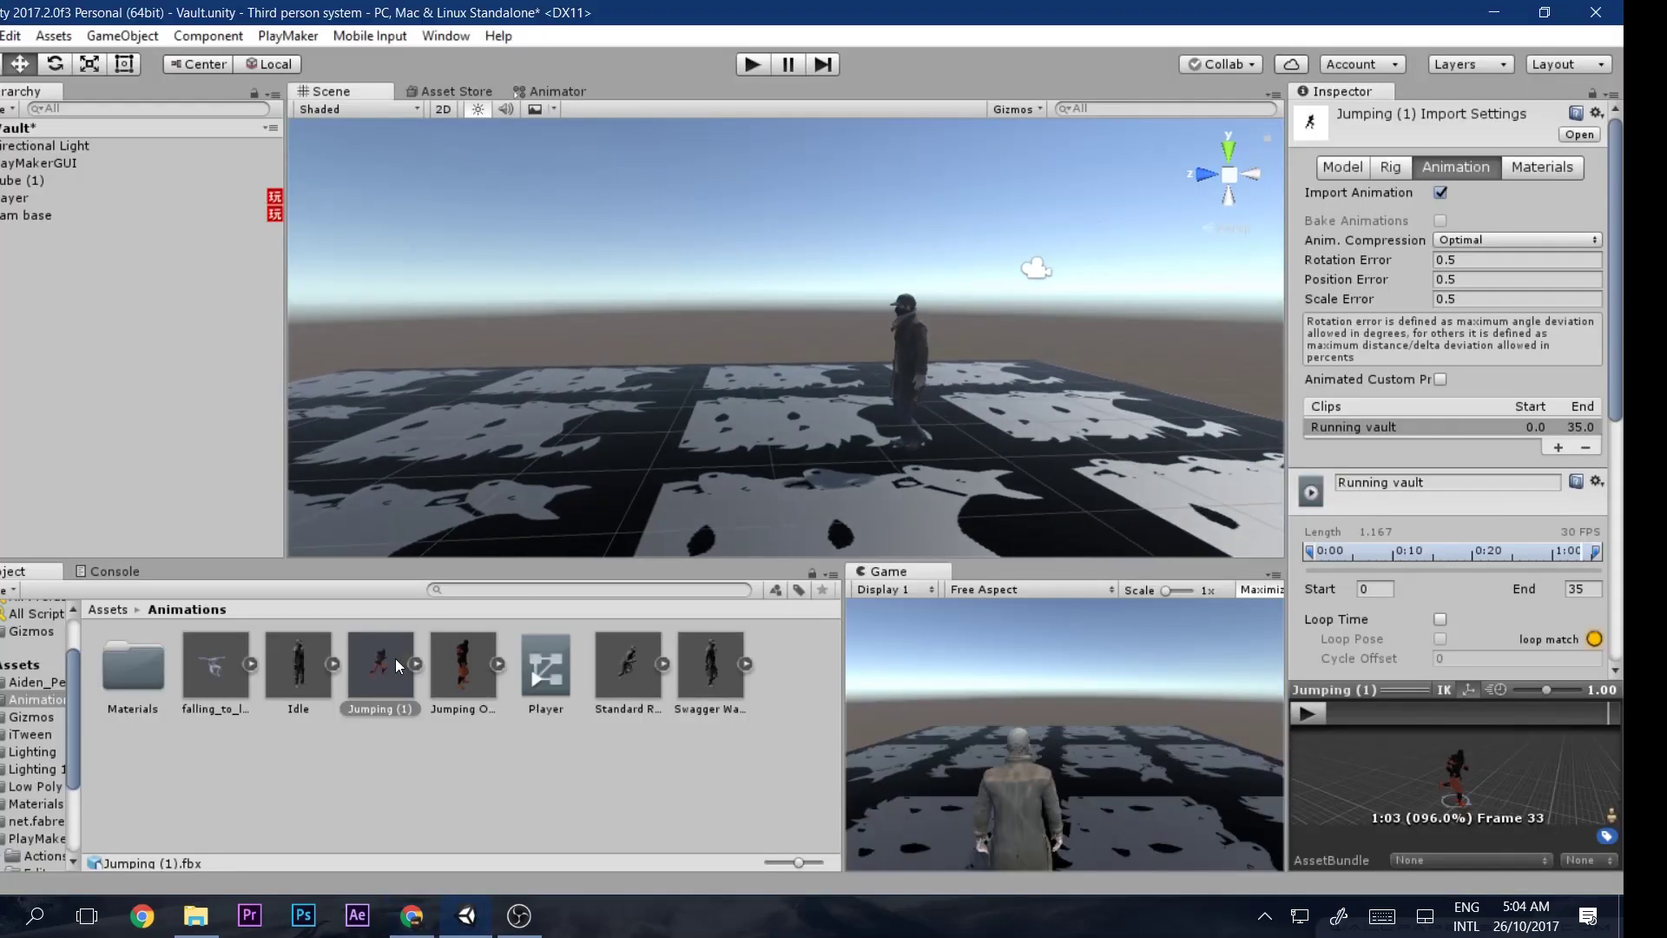
# Review the rig and animation import settings of Jumping (1), and open the Player animator controller
pyautogui.click(1404, 170)
pyautogui.click(1467, 168)
pyautogui.scroll(-5, 1456, 516)
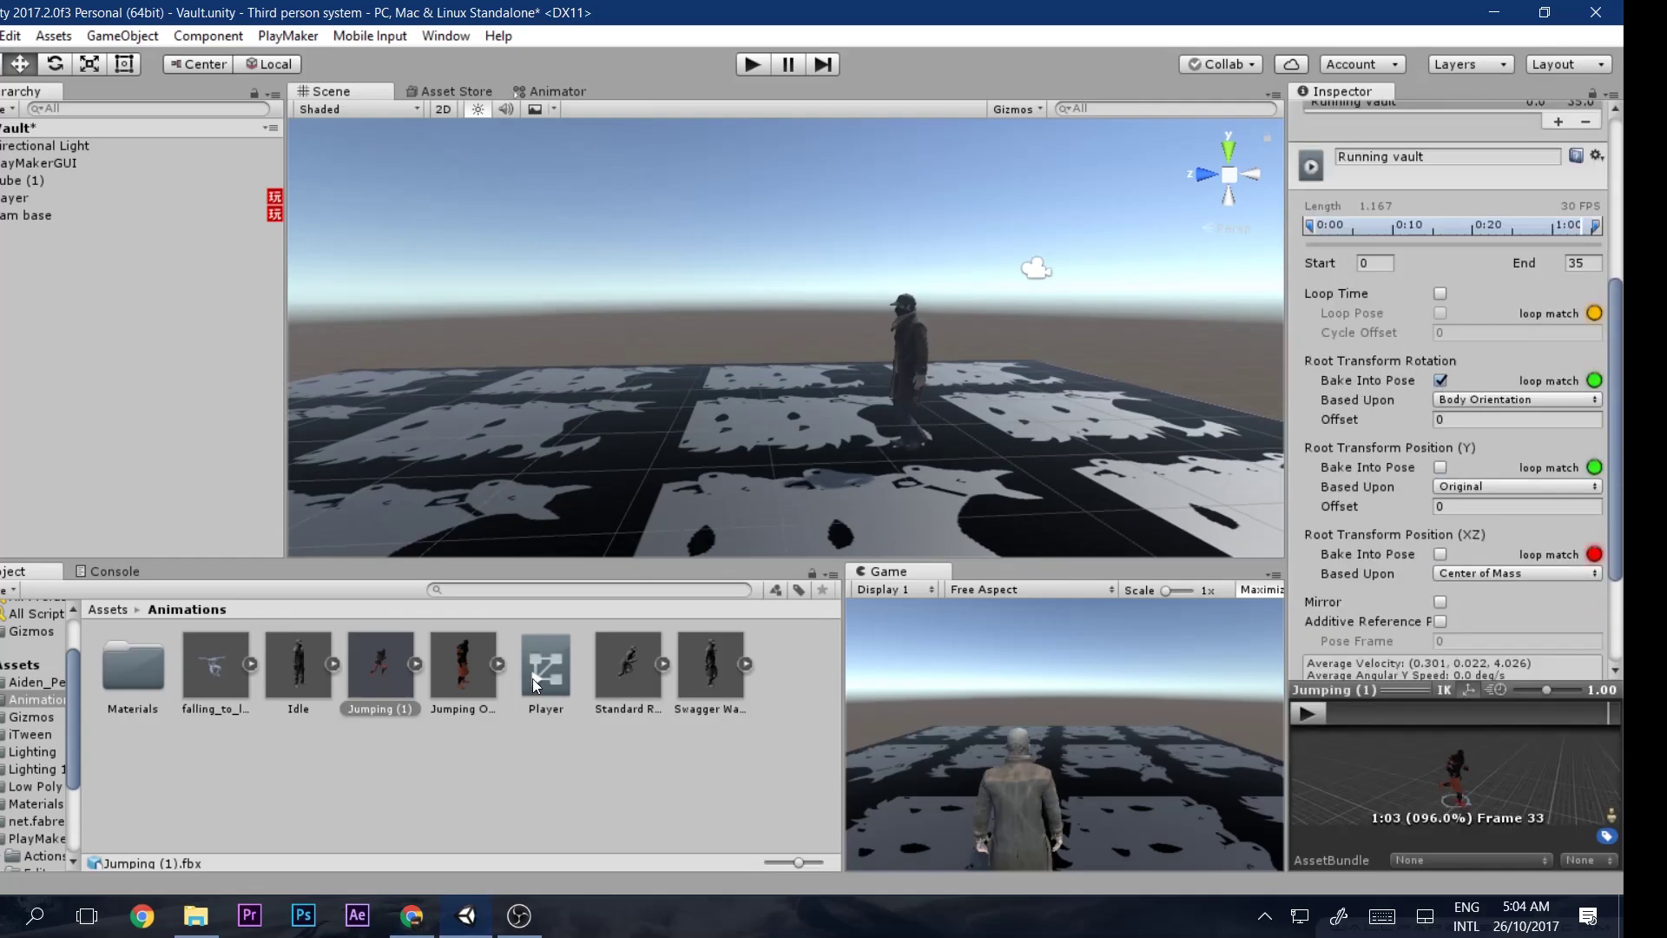
pyautogui.click(534, 675)
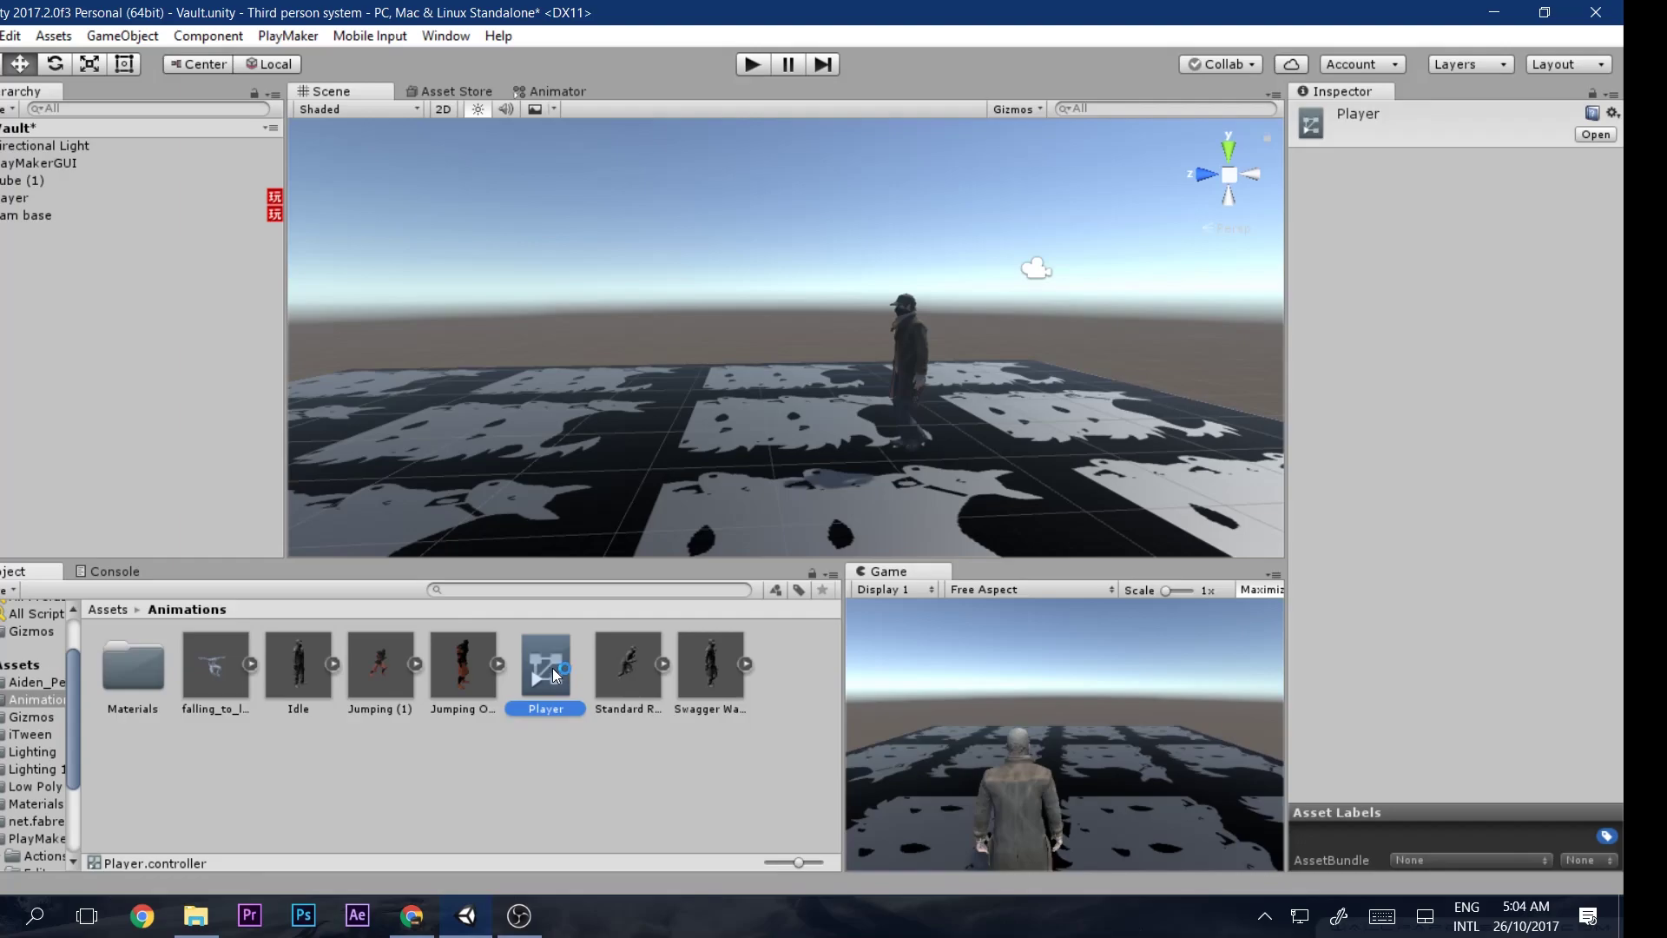
pyautogui.doubleClick(552, 669)
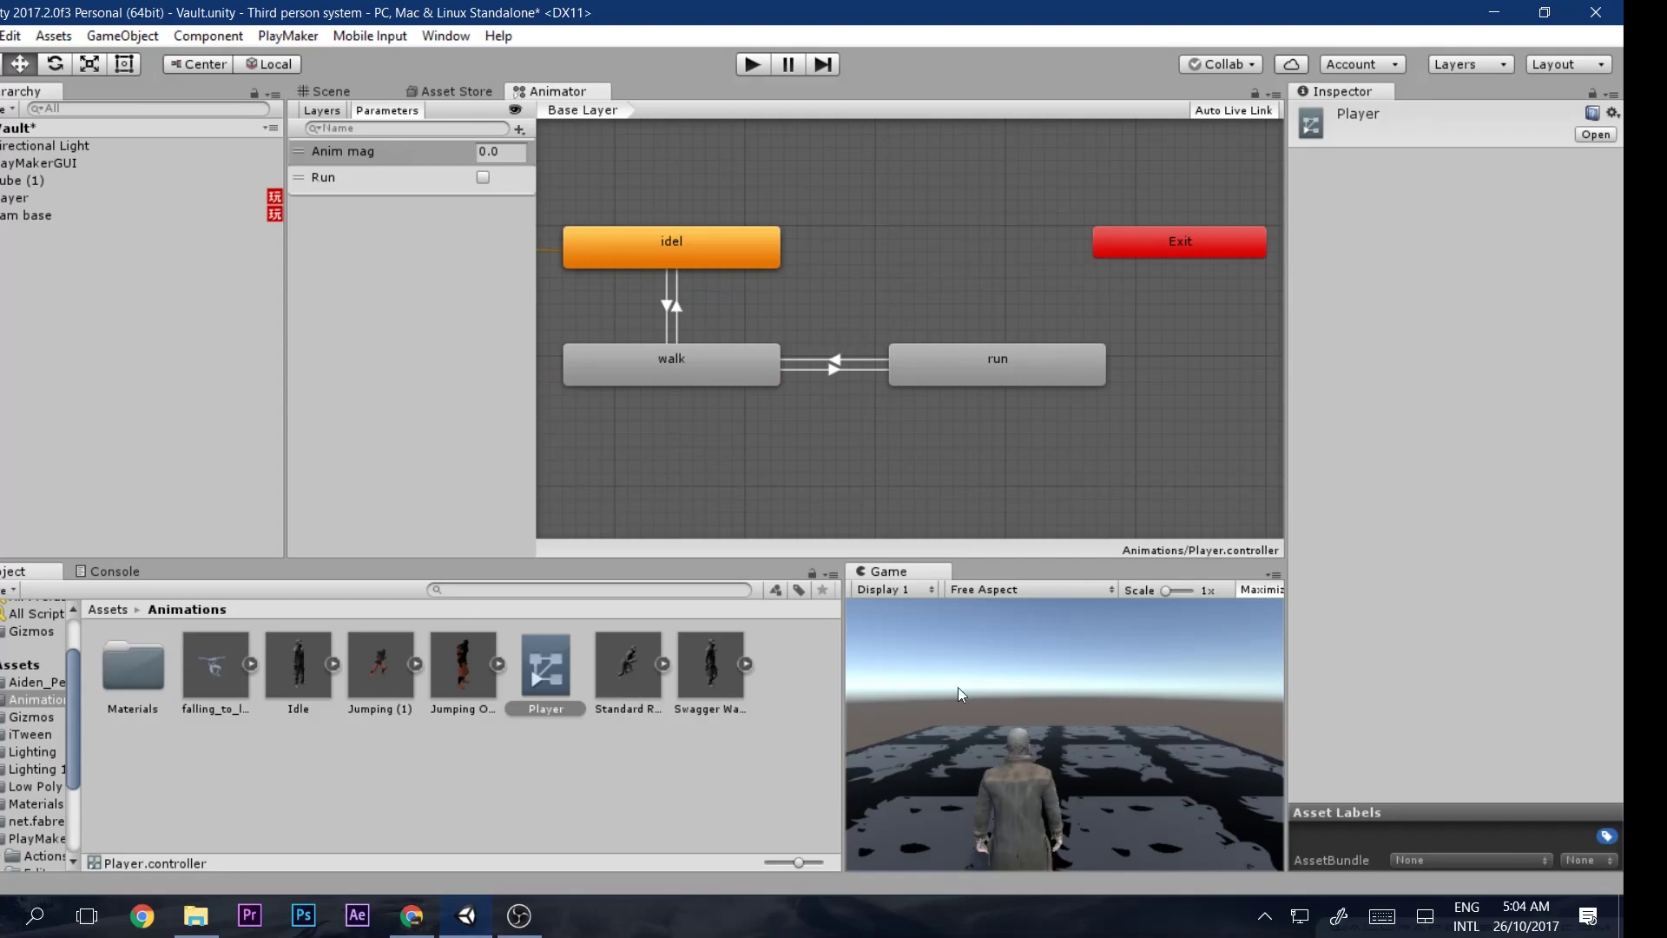
# Run the game to test the character's movement and stop play mode
pyautogui.hotkey('ctrl', 'p')
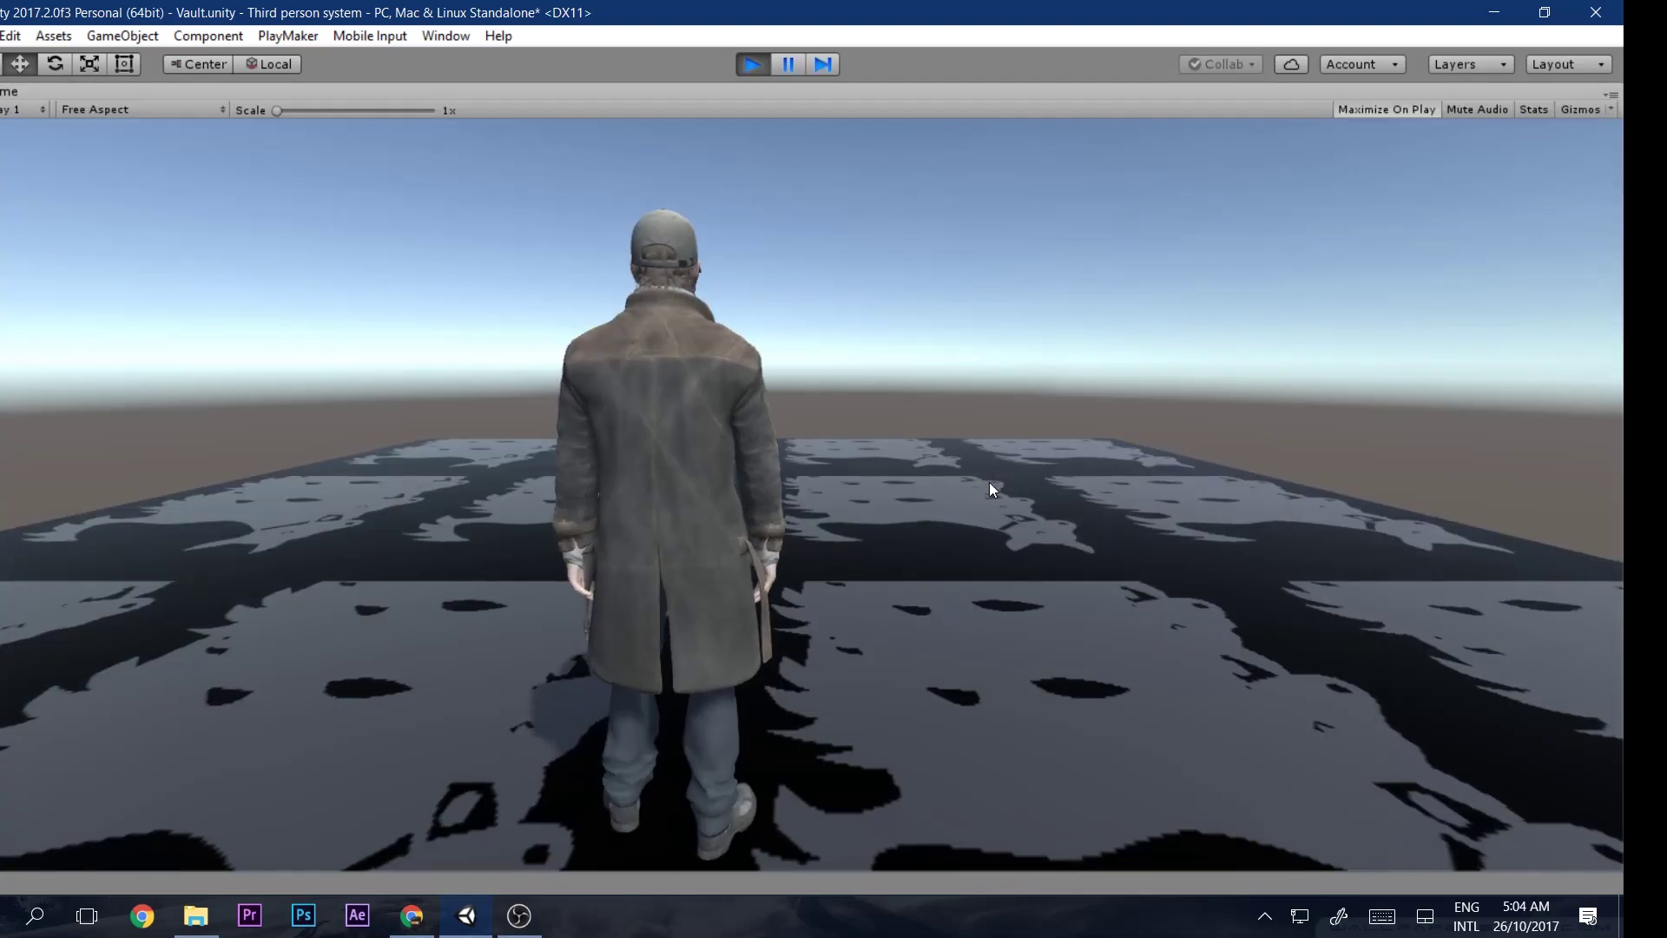
pyautogui.press('w')
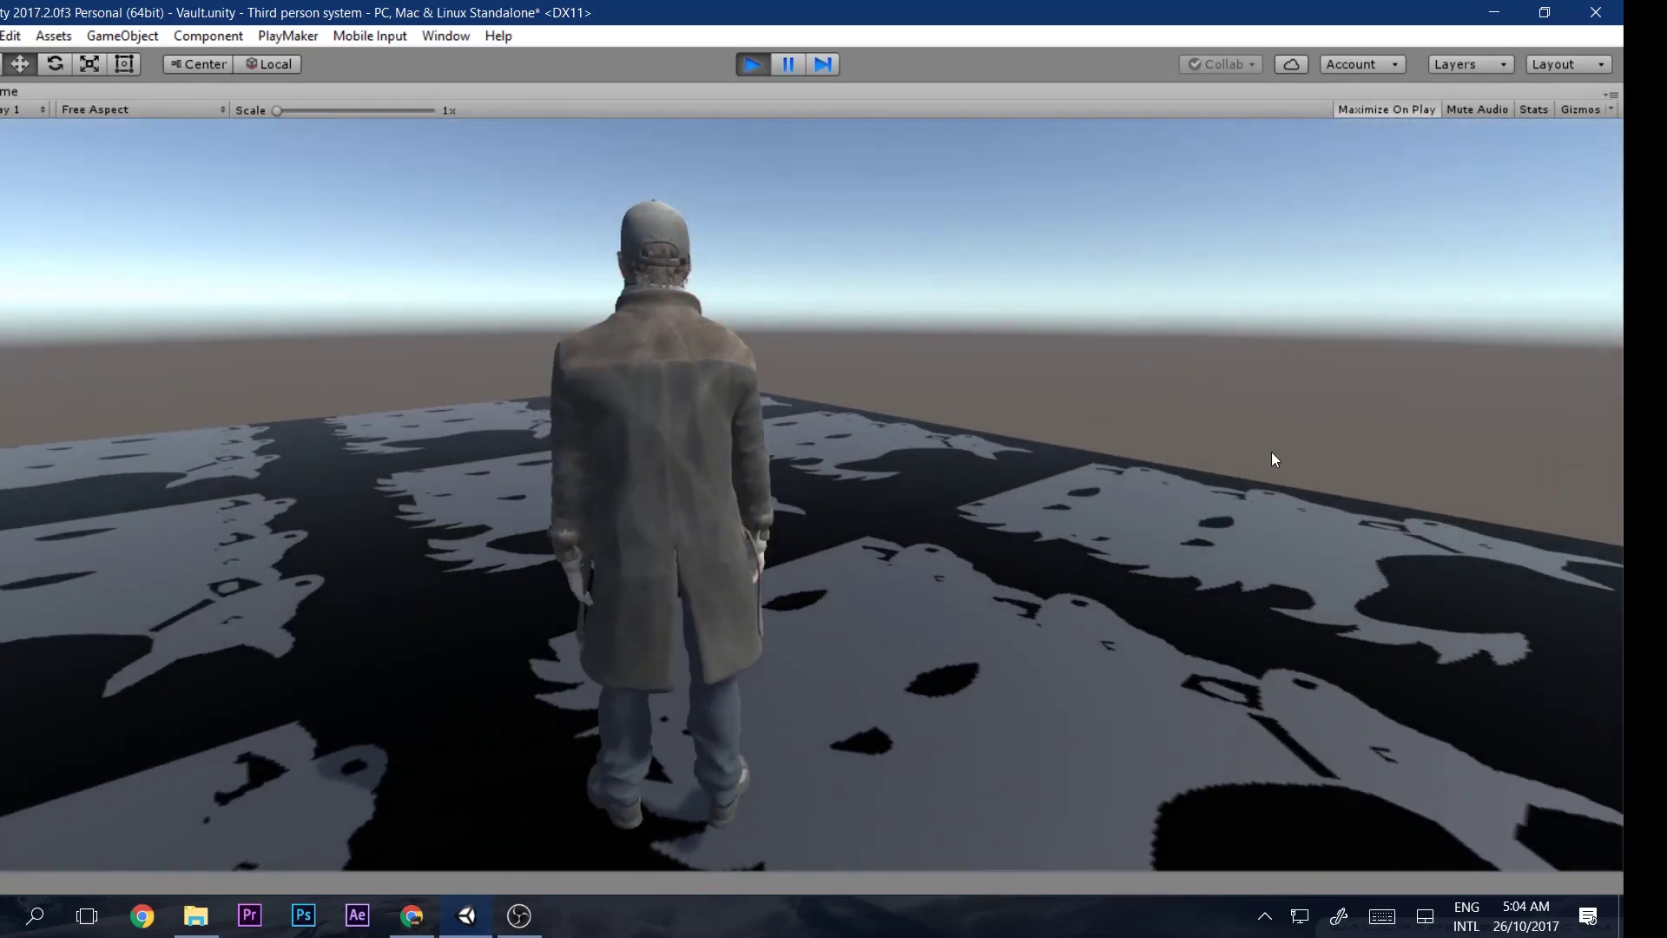
pyautogui.press('w')
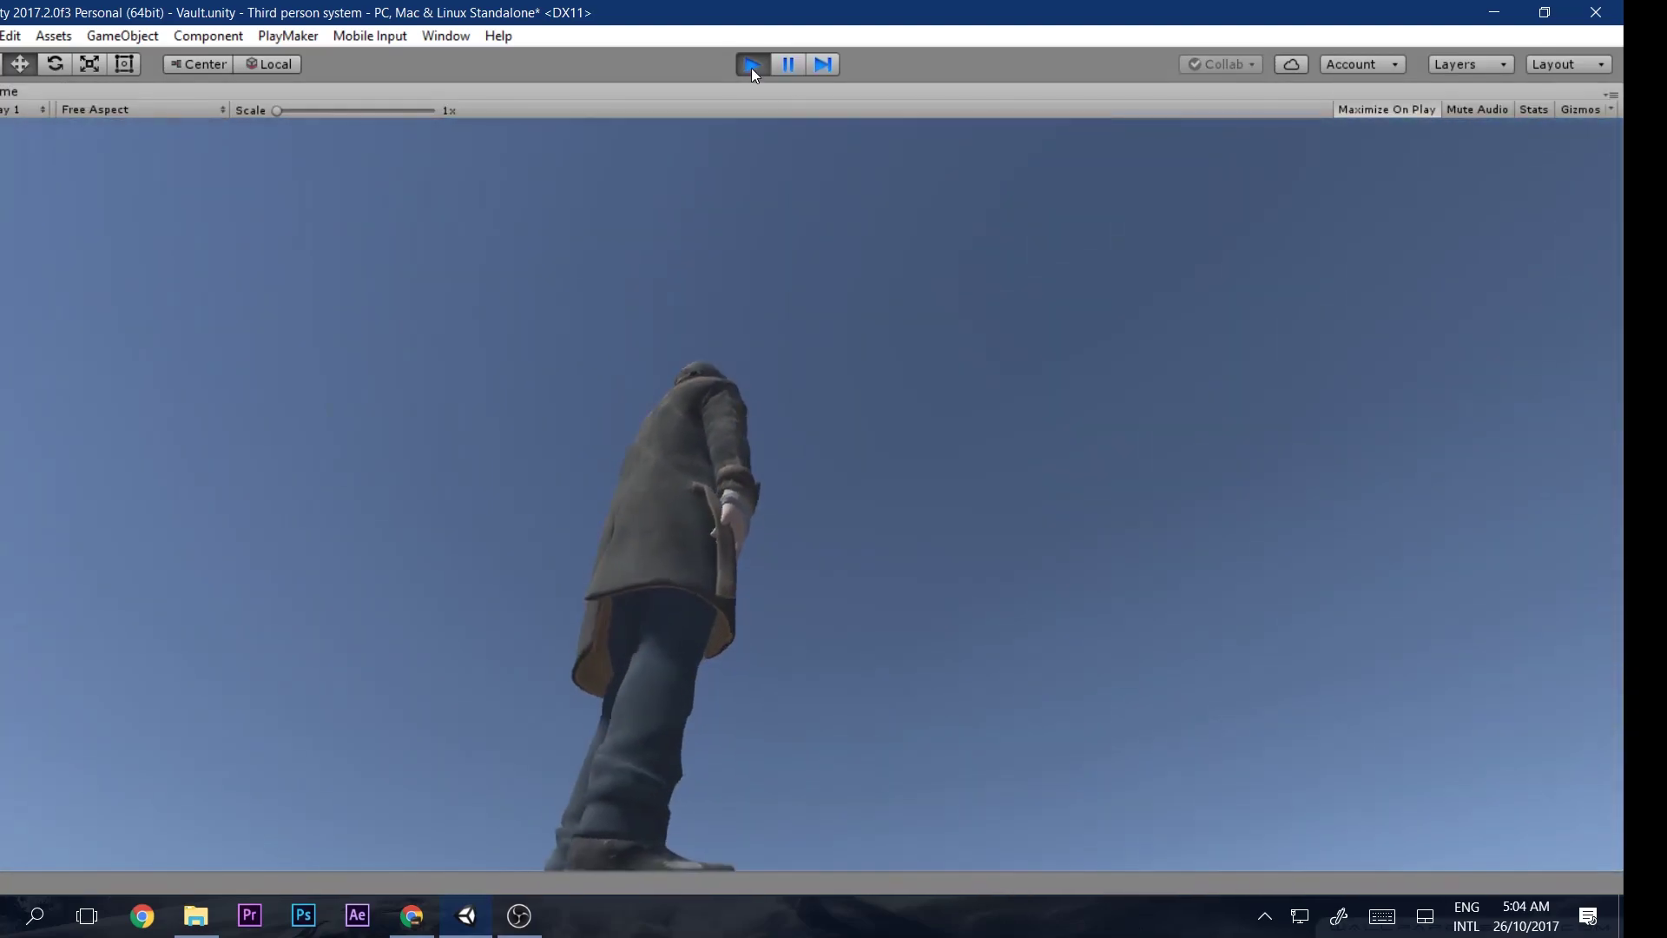
pyautogui.click(752, 64)
# Add the Jumping (1) animation to the Player controller as a new state and name it "vault"
pyautogui.moveTo(1070, 325); pyautogui.dragTo(748, 487, button='middle')
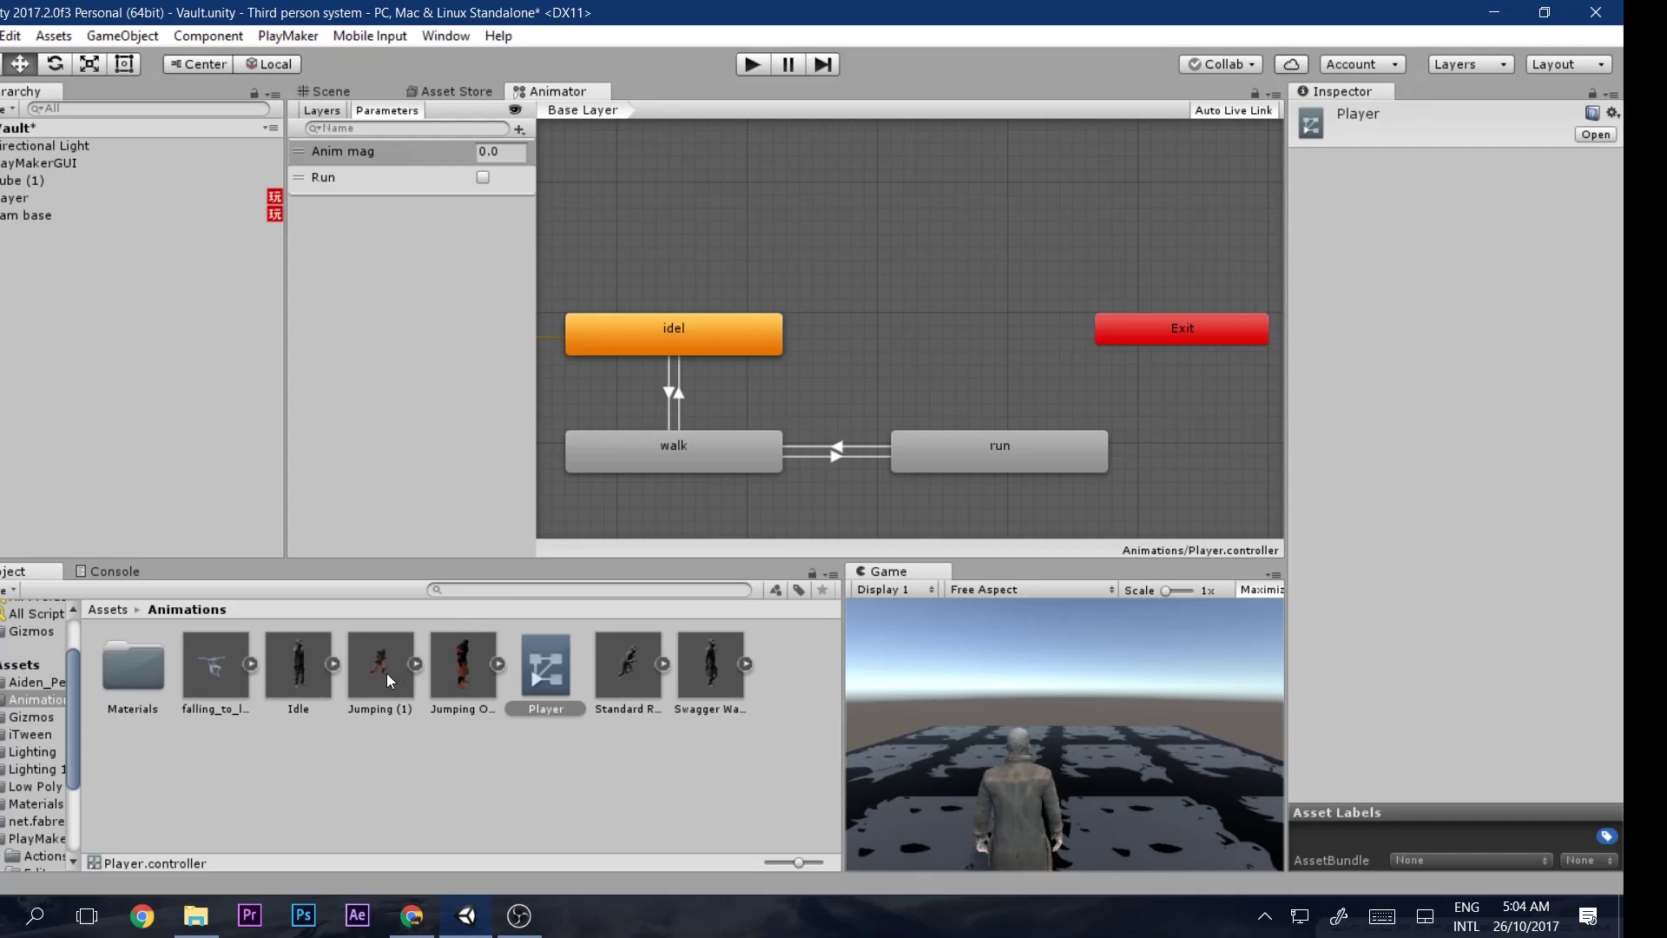
pyautogui.moveTo(388, 674); pyautogui.dragTo(842, 248)
pyautogui.doubleClick(1406, 114)
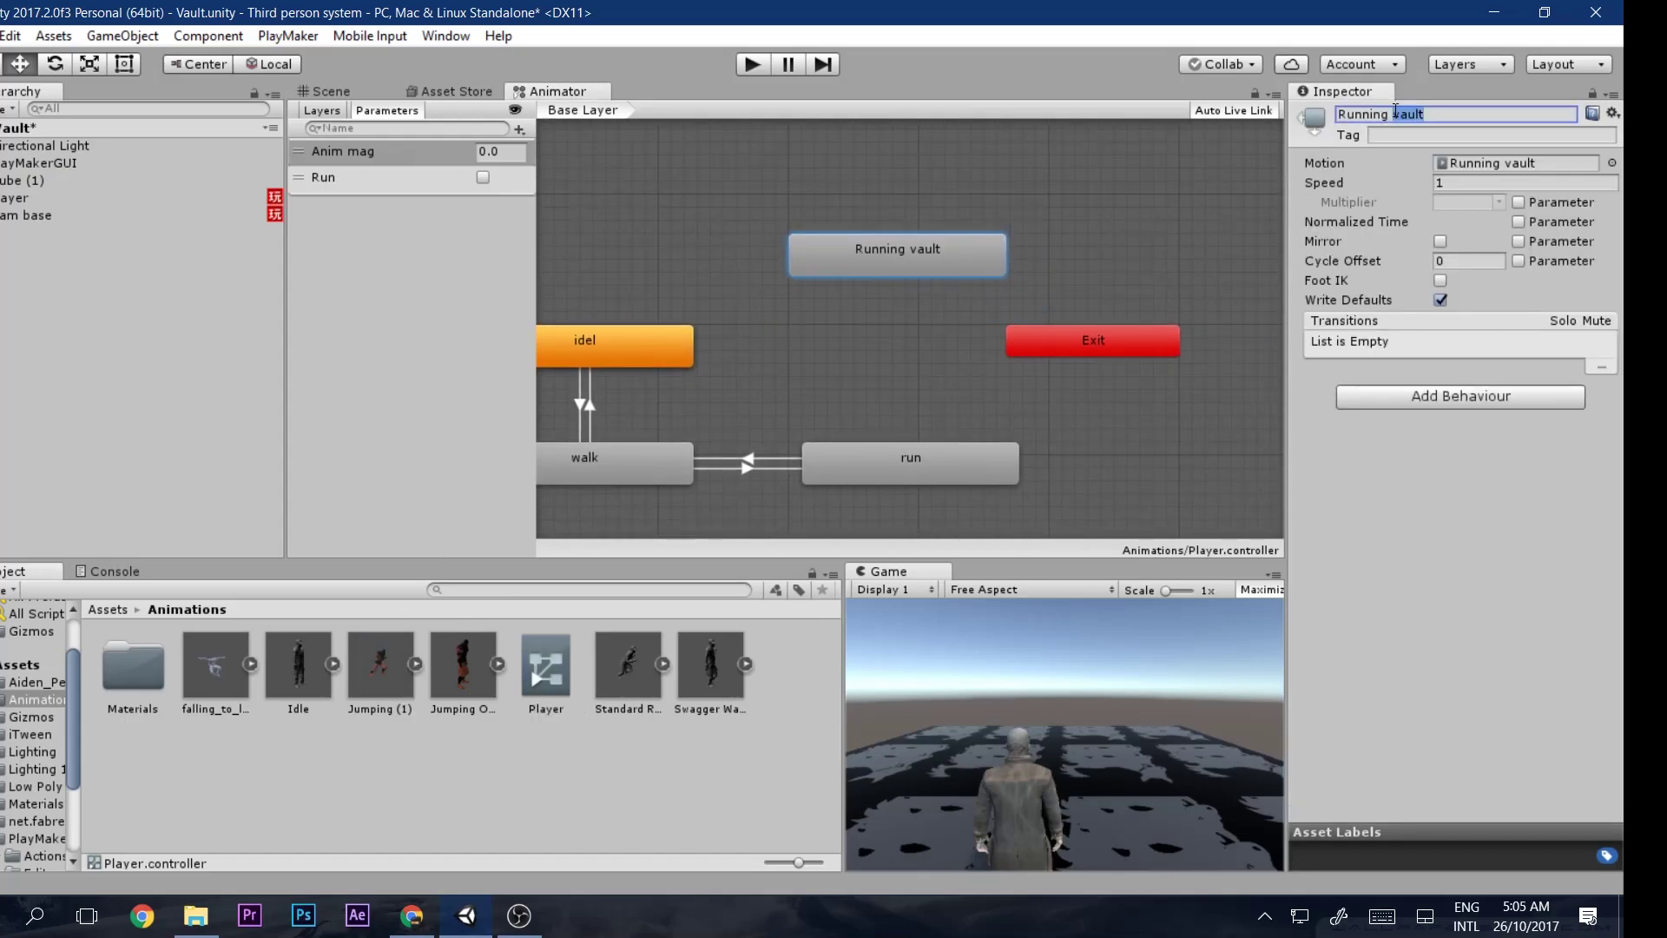
pyautogui.moveTo(1393, 112); pyautogui.dragTo(1220, 113)
pyautogui.press('BackSpace')
pyautogui.press('Delete')
pyautogui.press('Return')
# Preview the Jumping (1) clip and make a transition from the vault state to idel
pyautogui.click(379, 664)
pyautogui.click(1309, 713)
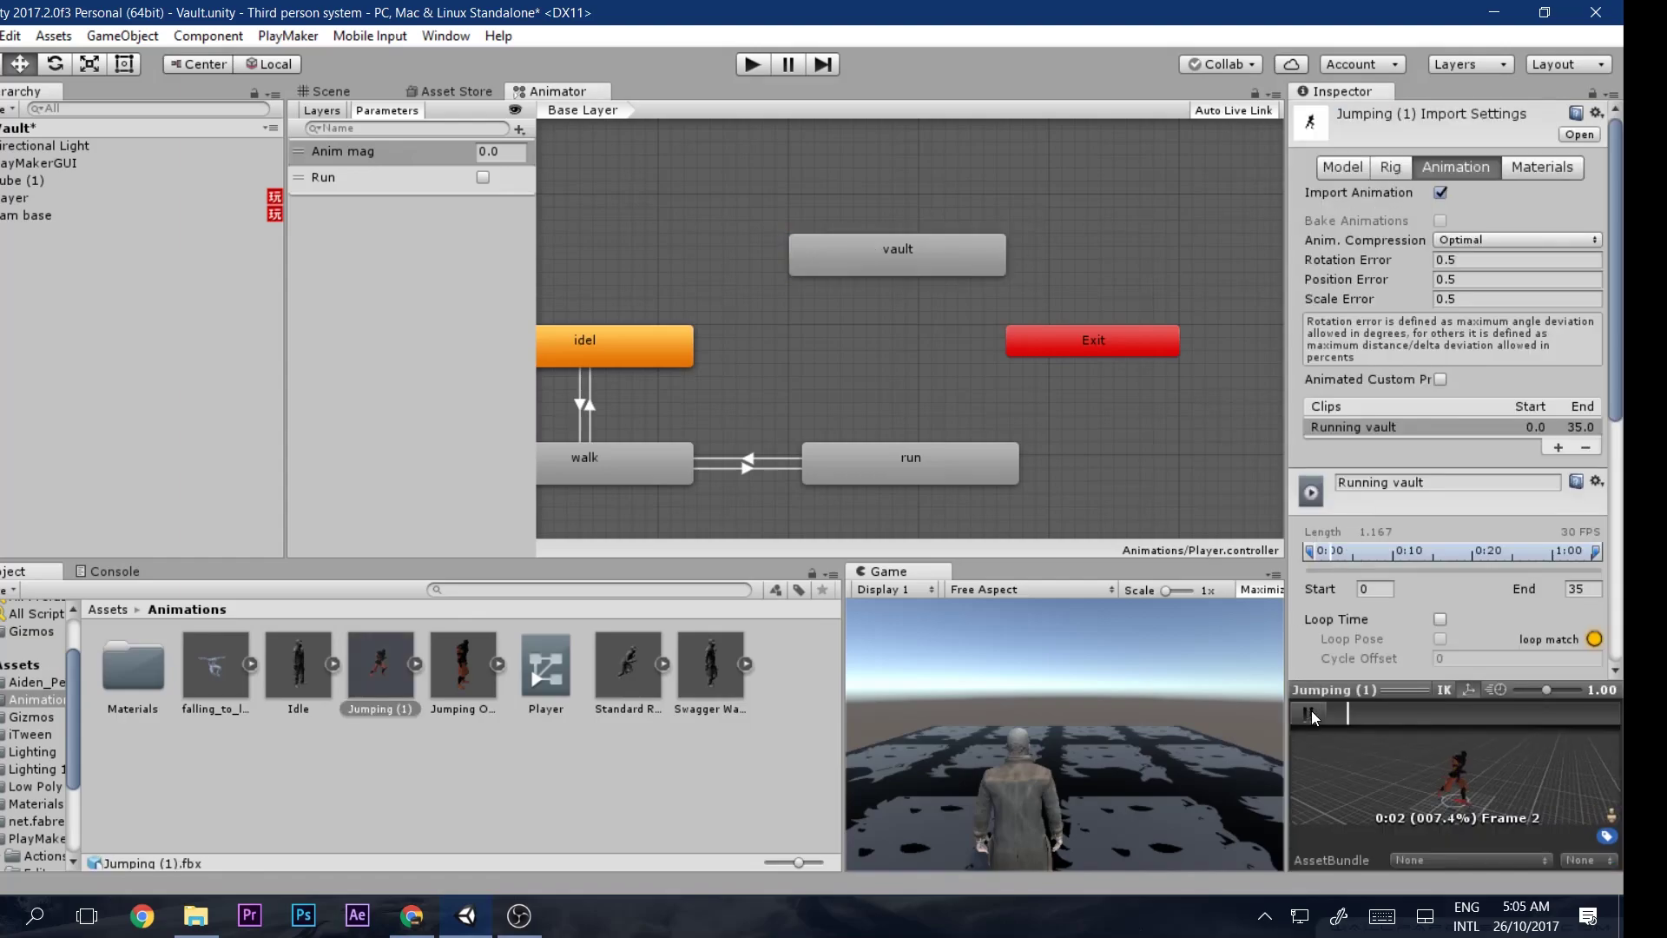
pyautogui.click(853, 268)
pyautogui.rightClick(863, 254)
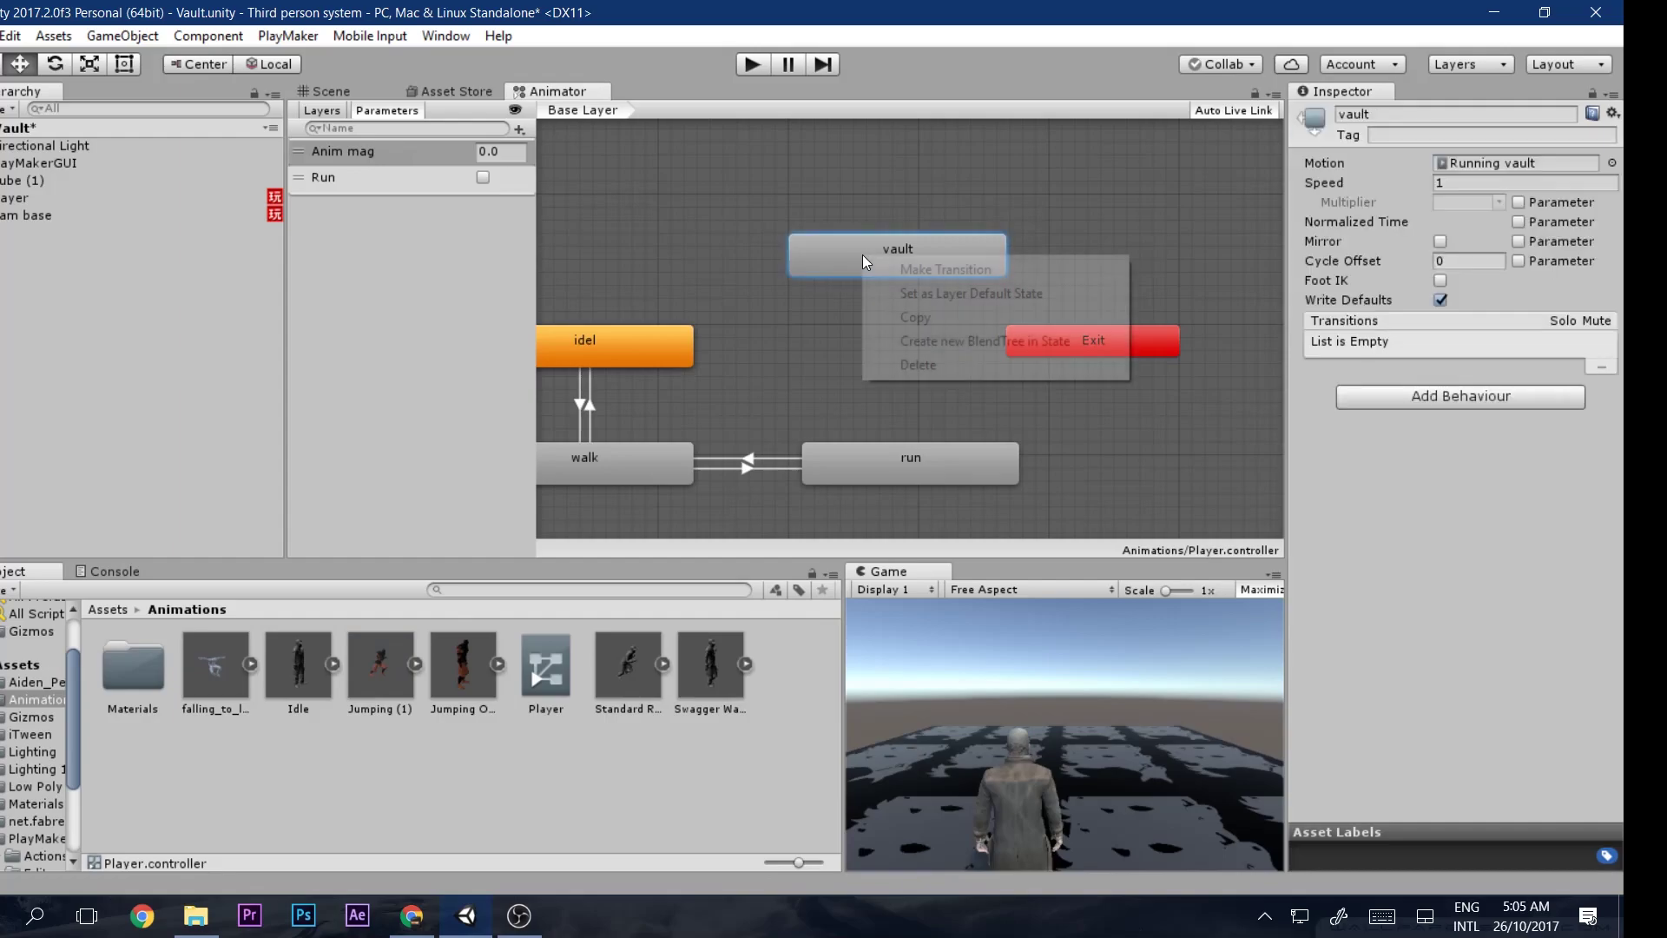
pyautogui.click(887, 264)
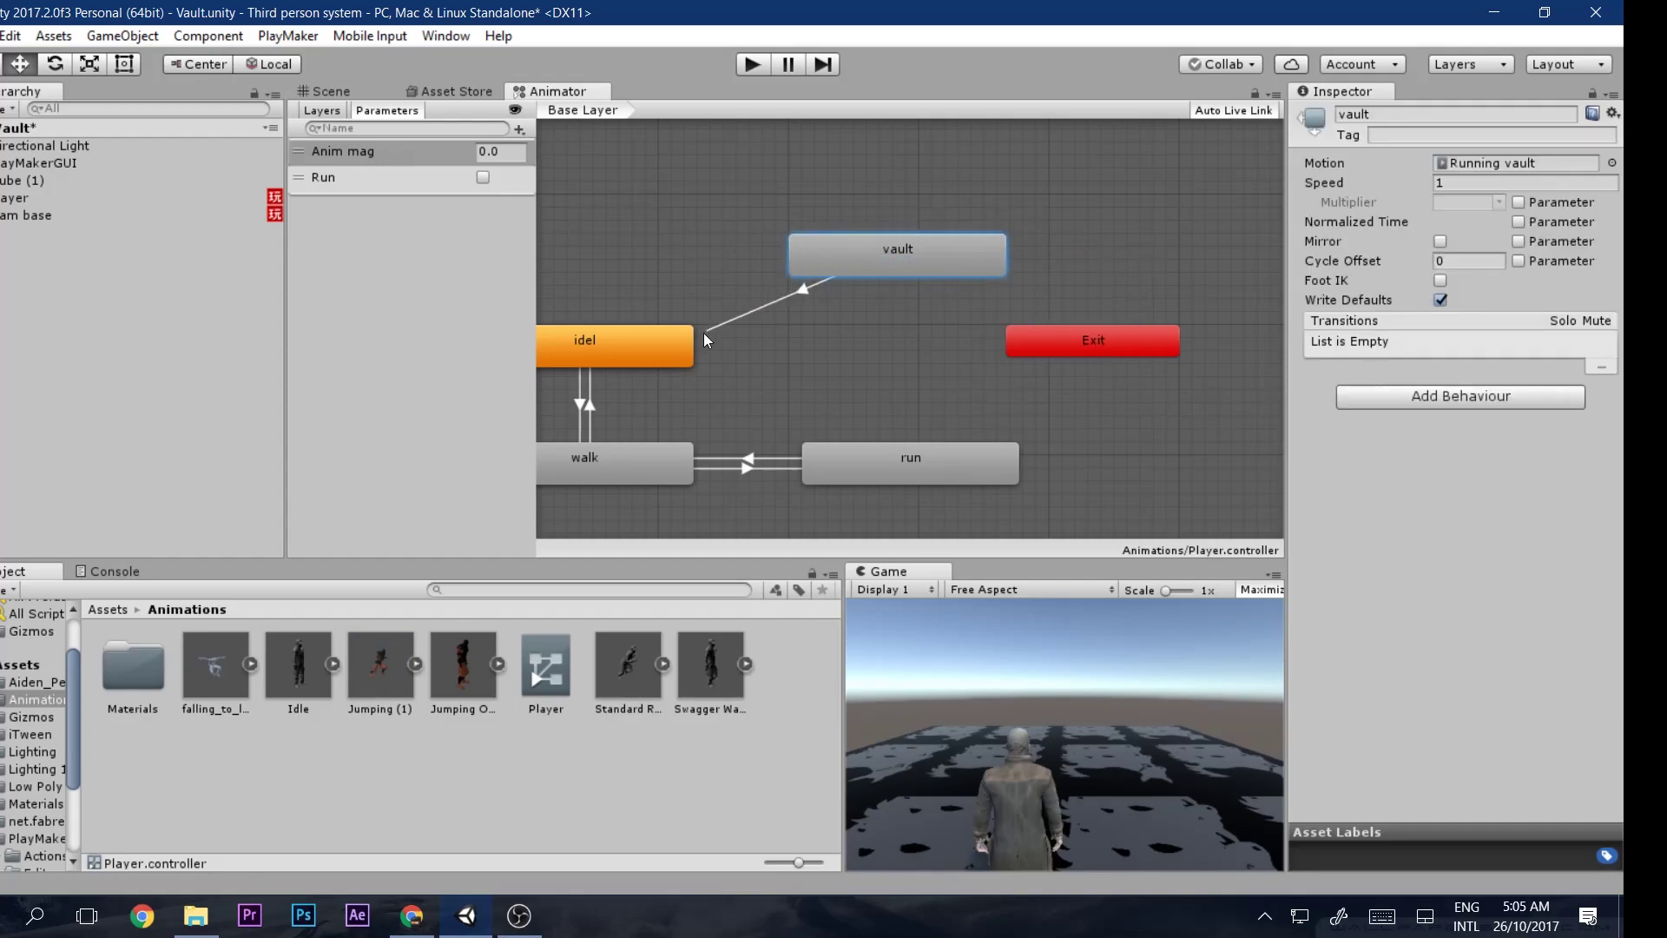
pyautogui.click(660, 340)
# Inspect the settings of the transition from vault to idel
pyautogui.moveTo(784, 308); pyautogui.dragTo(902, 309, button='middle')
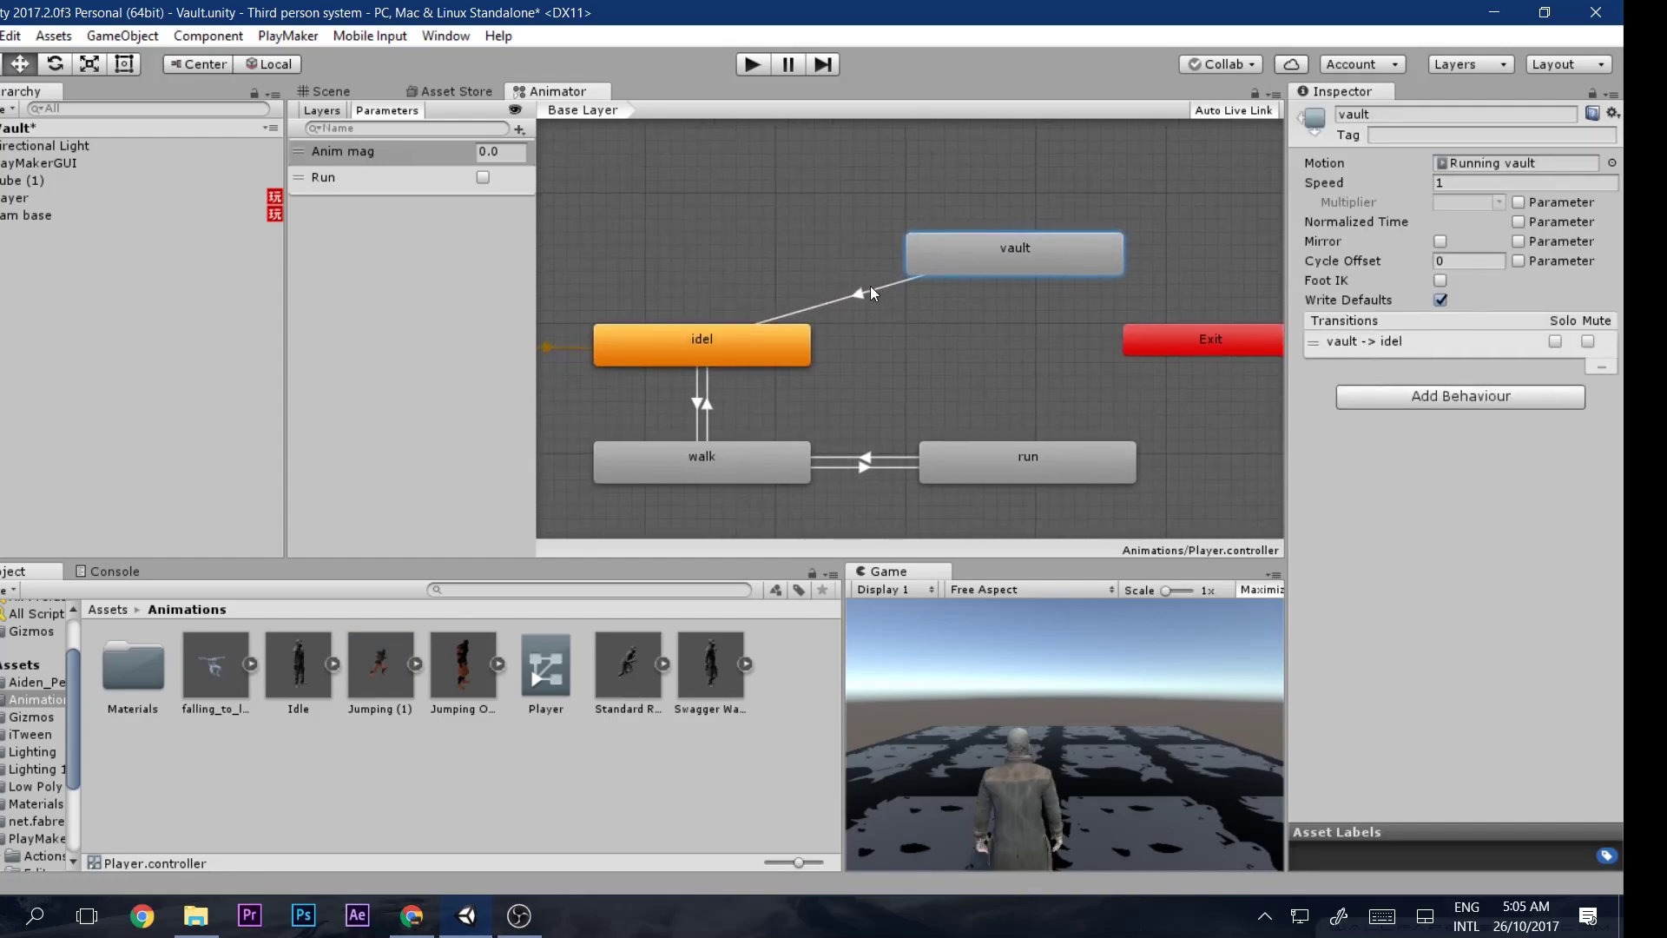
pyautogui.click(871, 289)
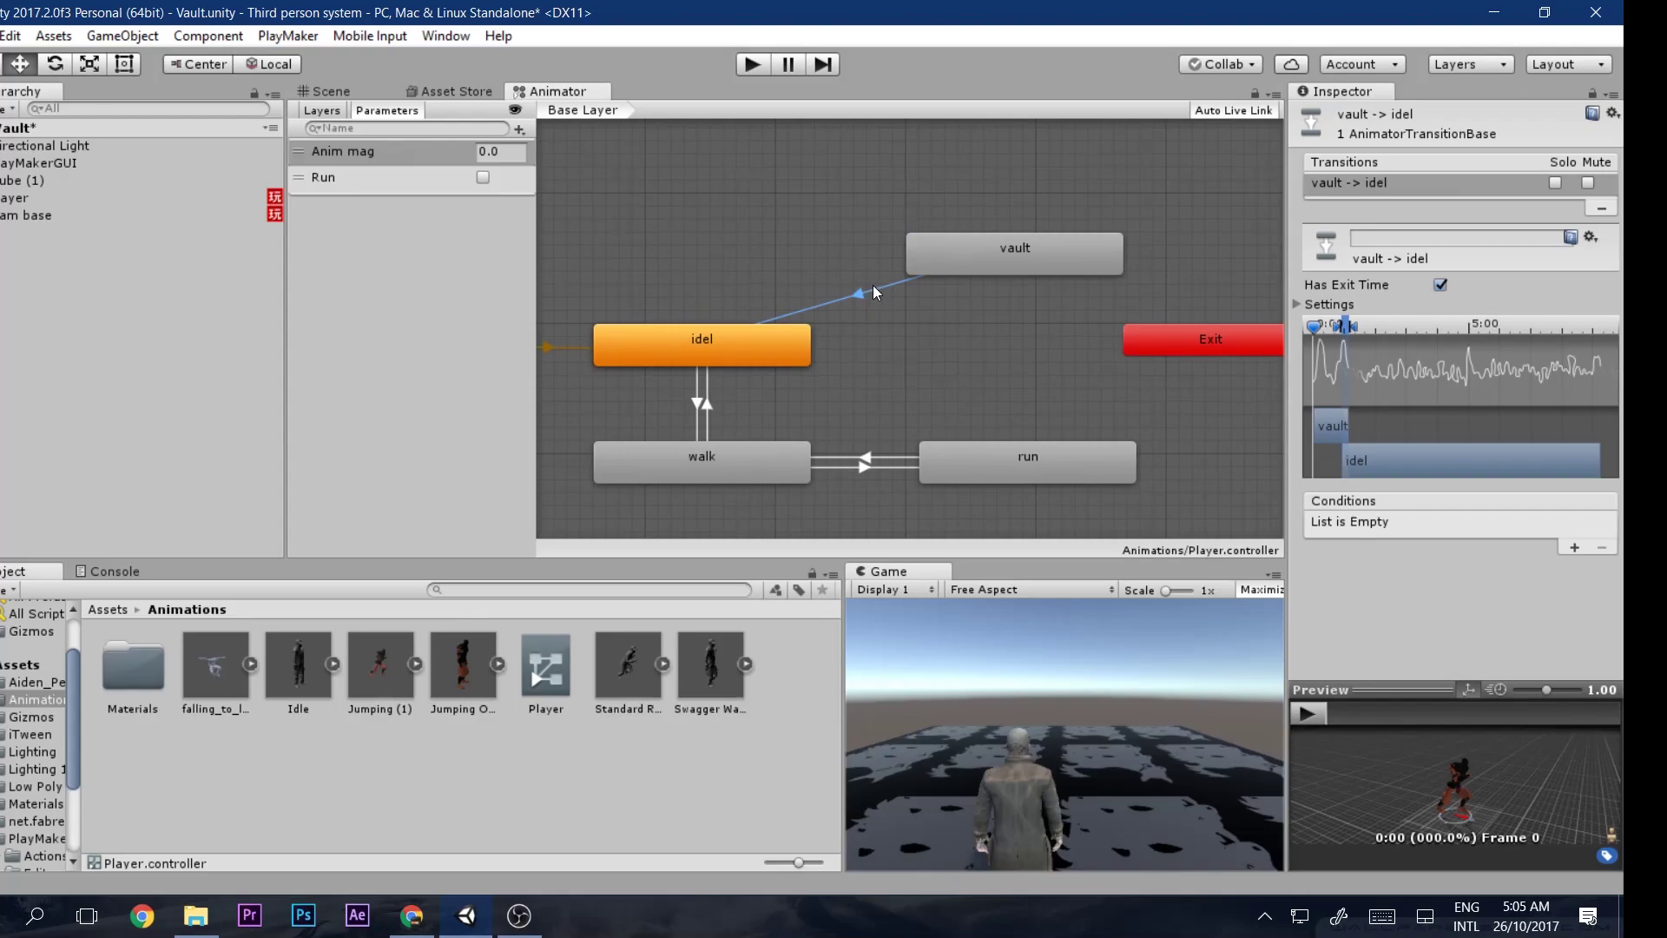
pyautogui.click(934, 254)
pyautogui.click(945, 296)
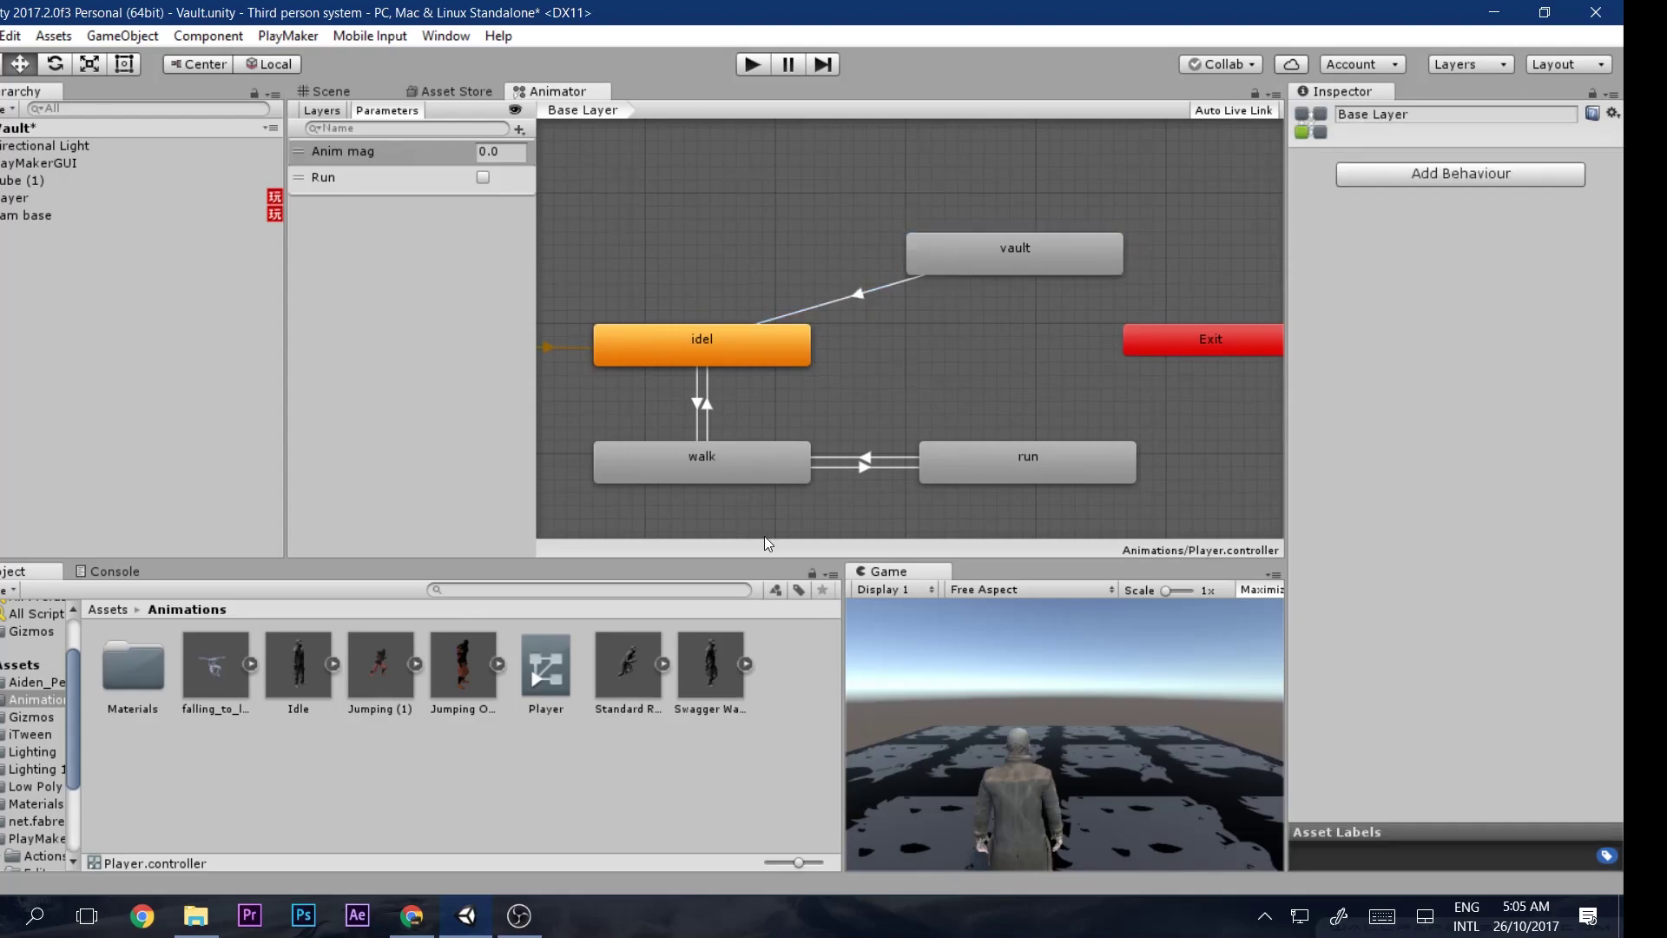
# Open PlayMaker's add-on download page in the browser, look at the Ecosystem page, and return to Unity
pyautogui.click(33, 665)
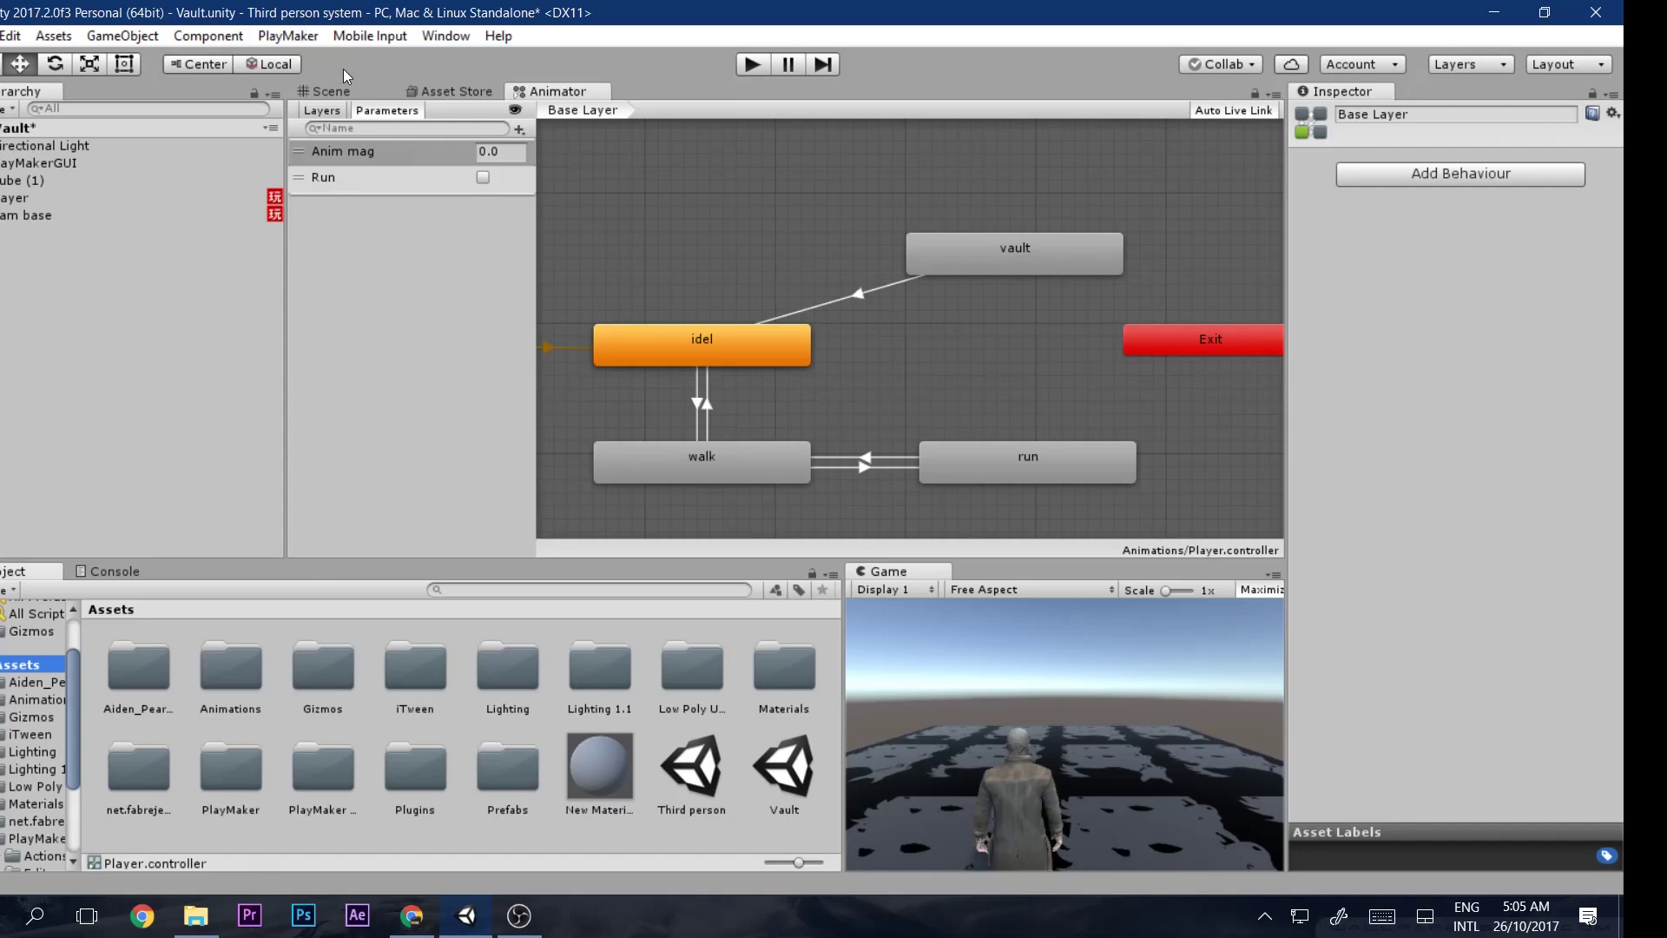
pyautogui.click(295, 40)
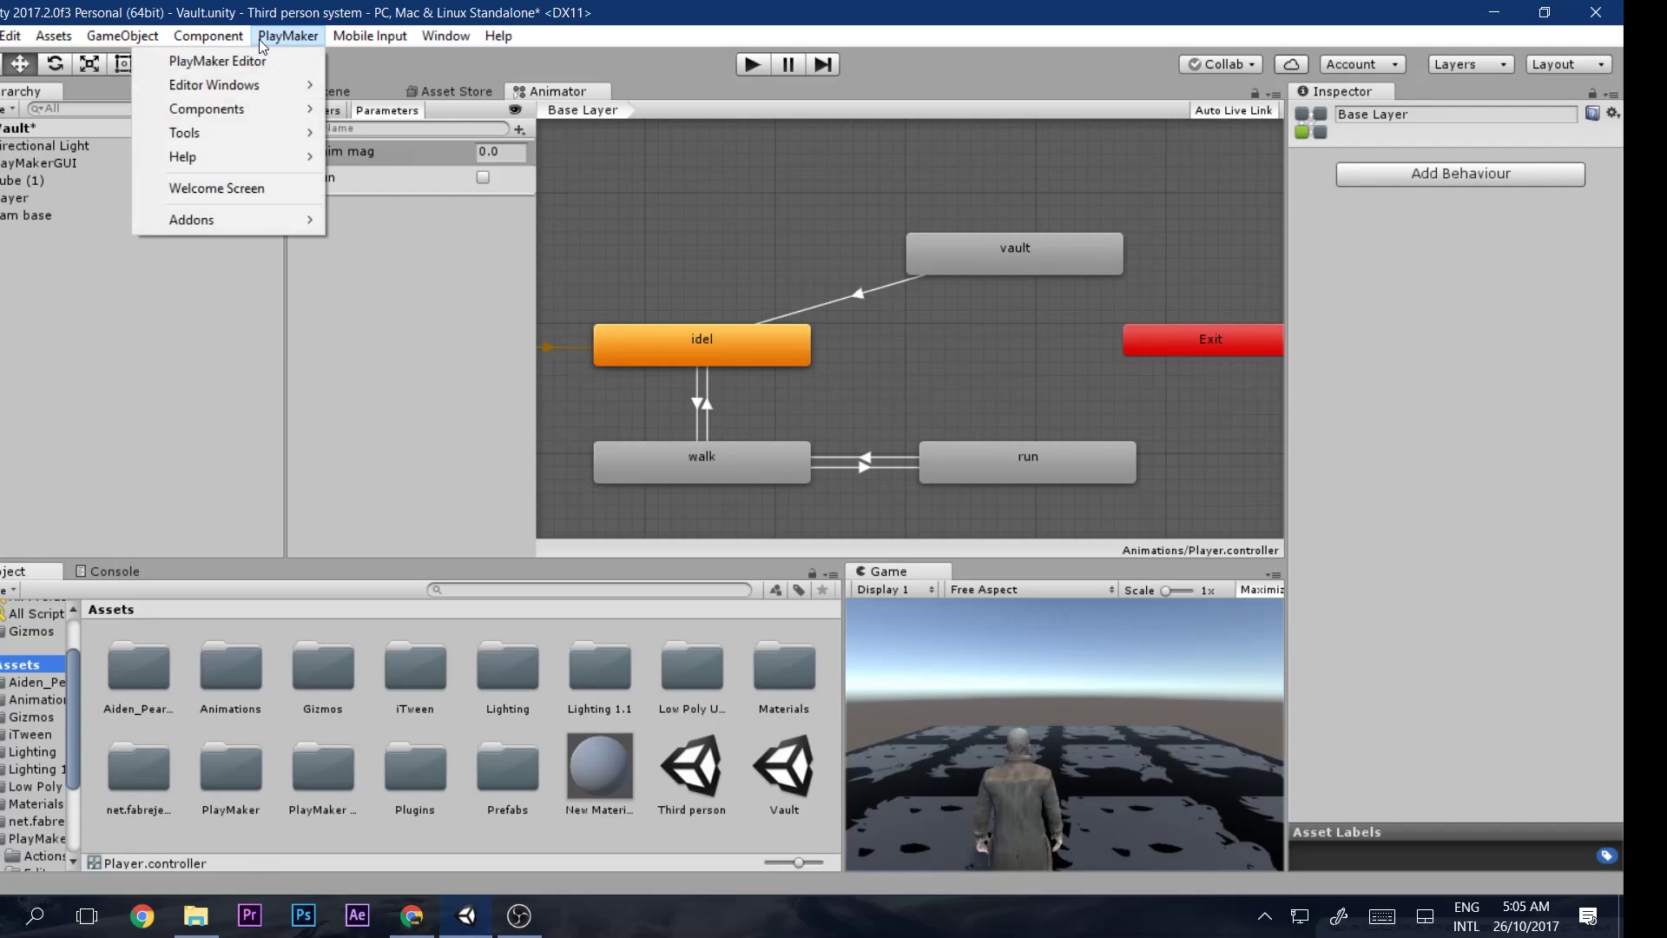
pyautogui.moveTo(268, 223)
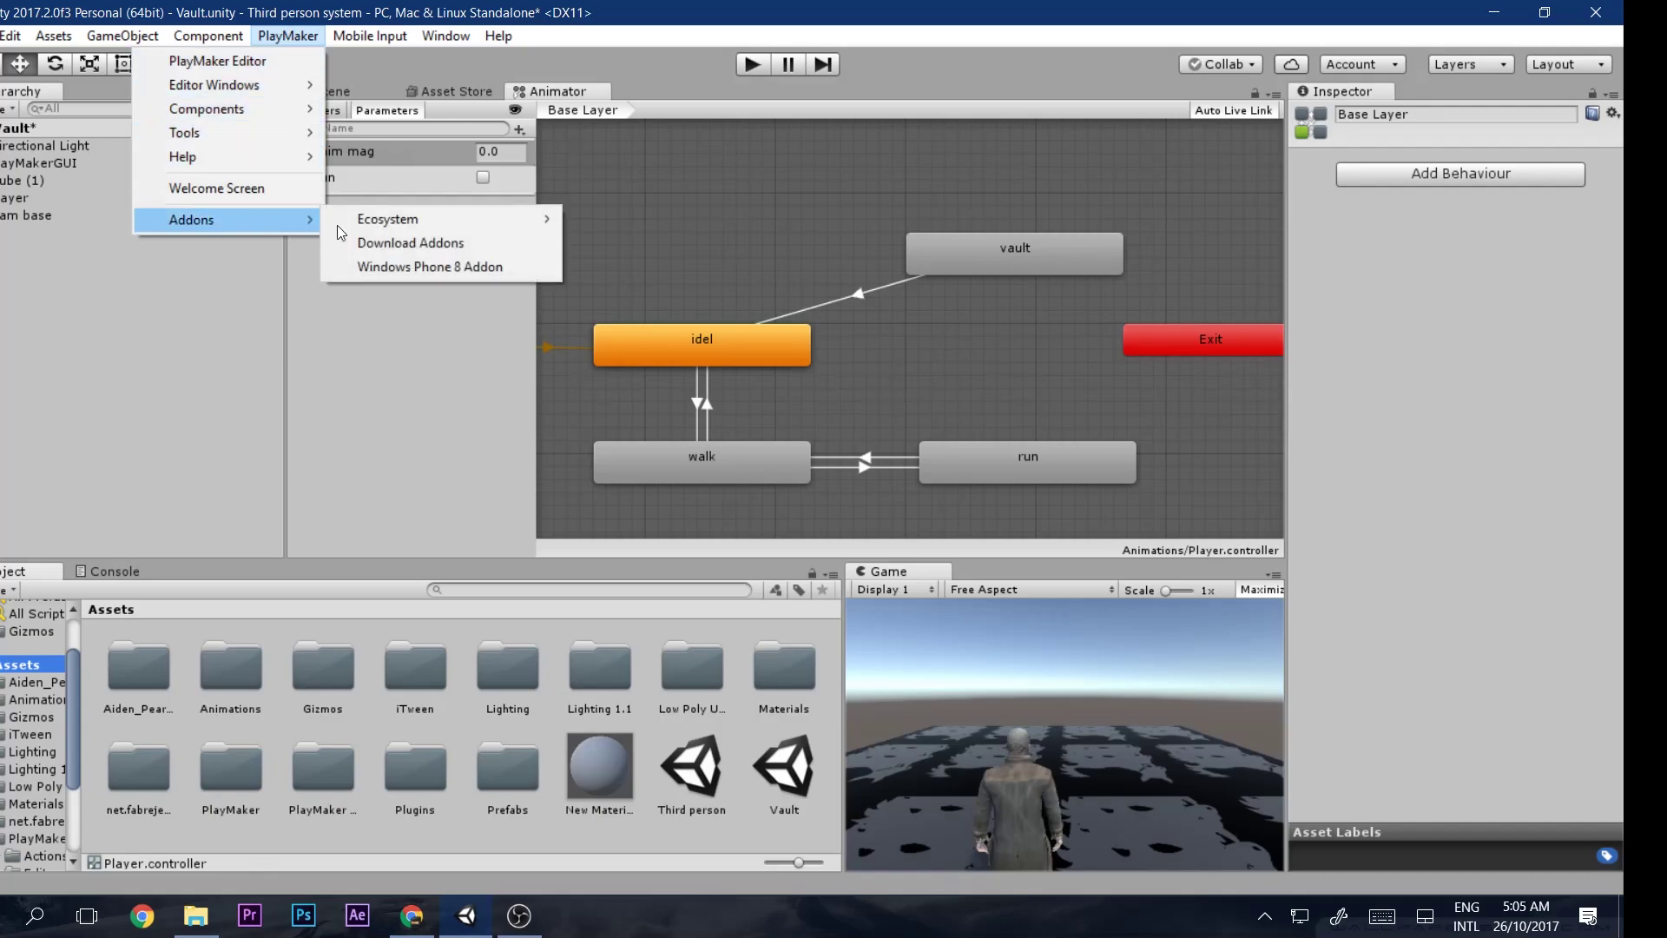
pyautogui.click(424, 244)
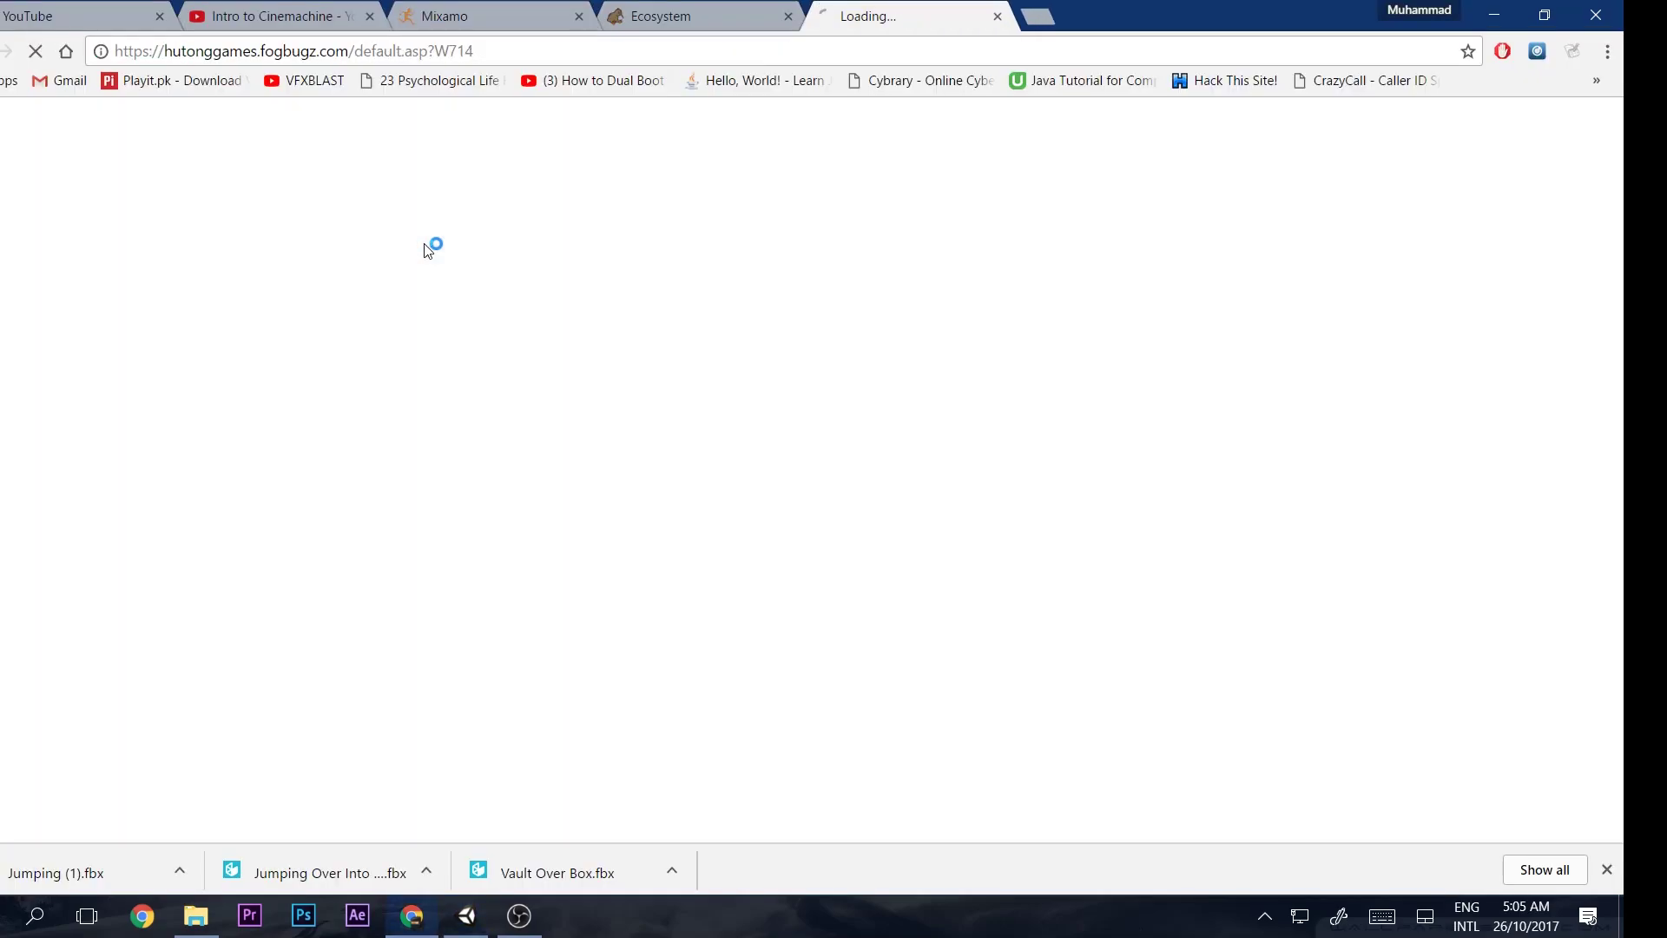
pyautogui.click(786, 16)
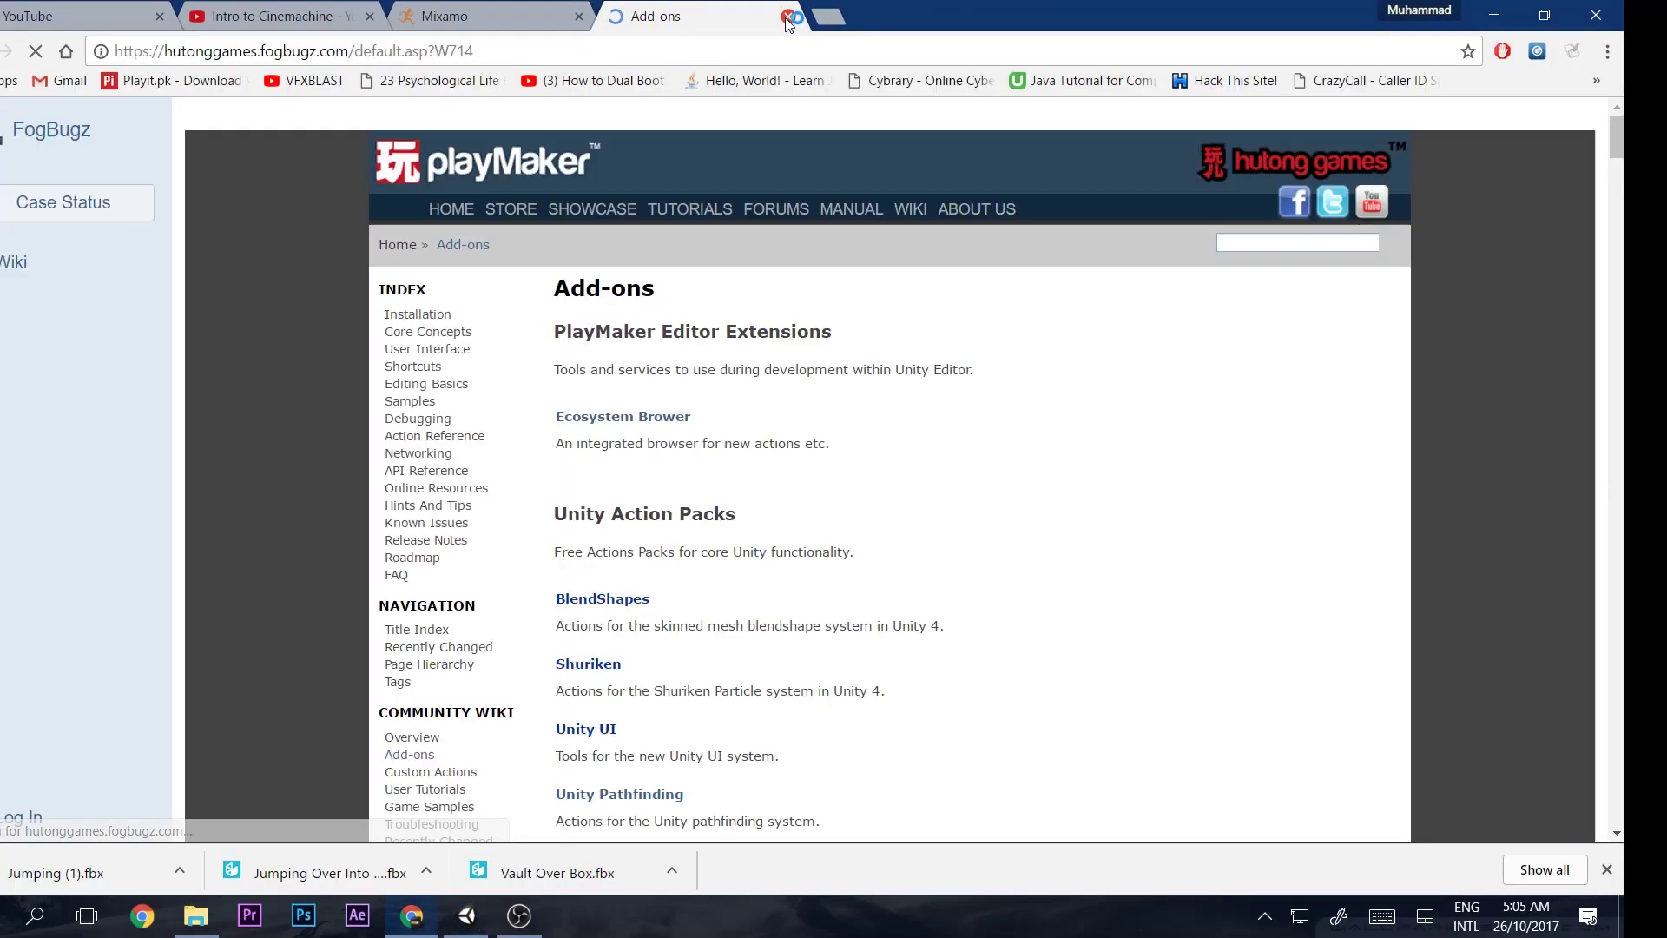
pyautogui.click(673, 389)
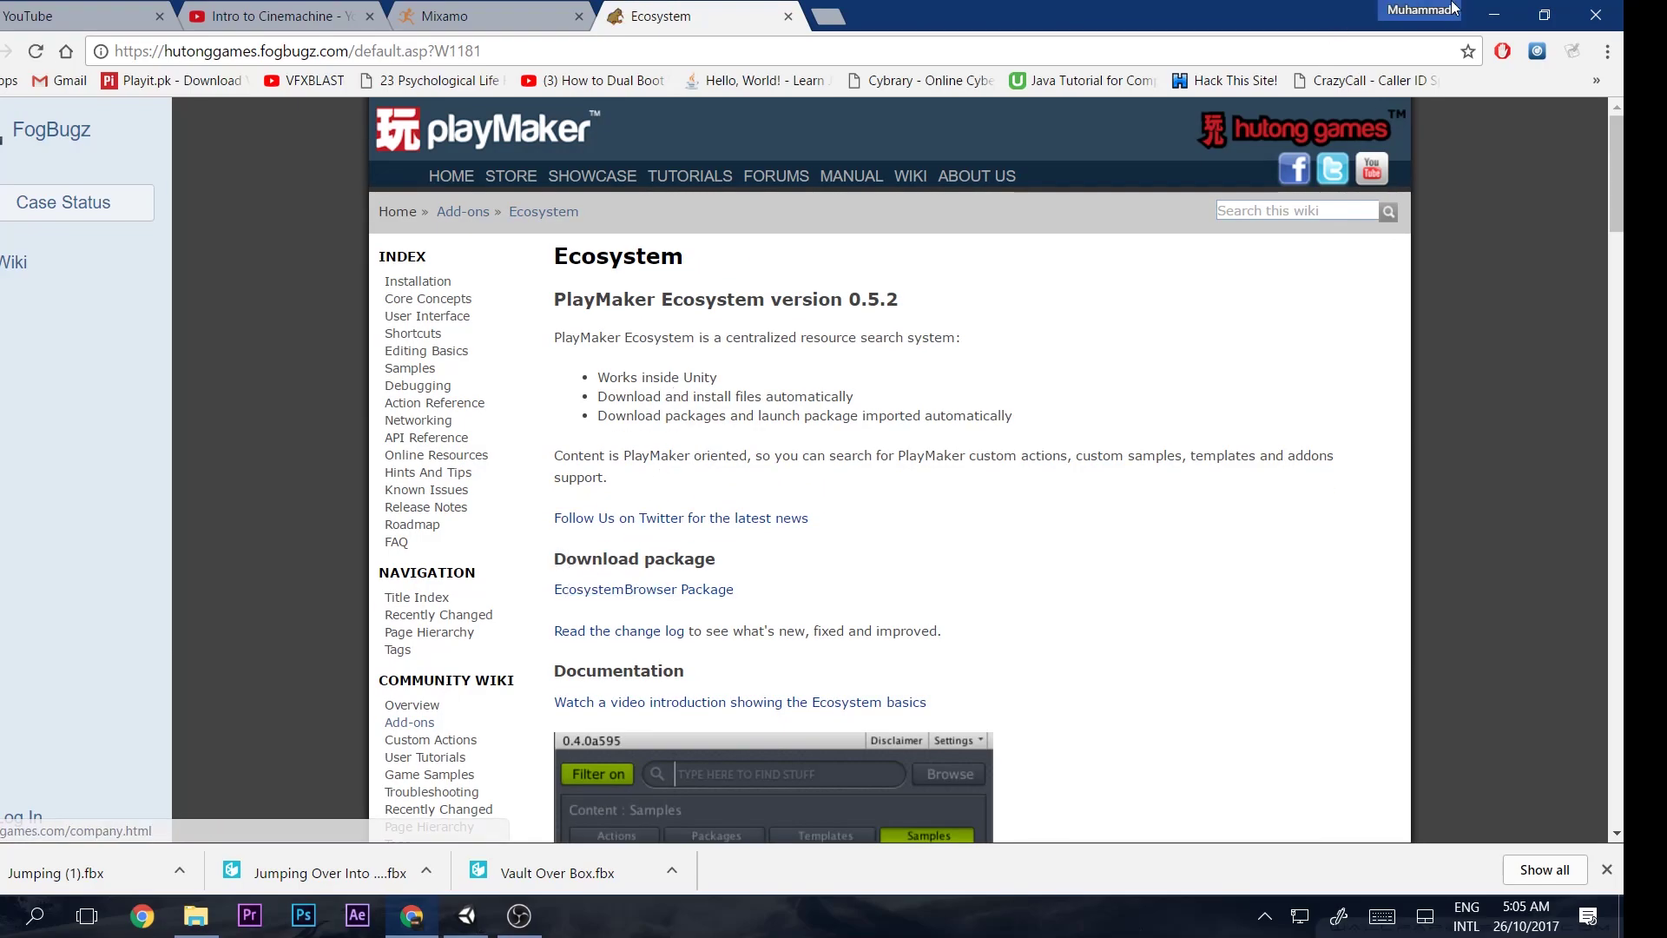
pyautogui.click(1494, 15)
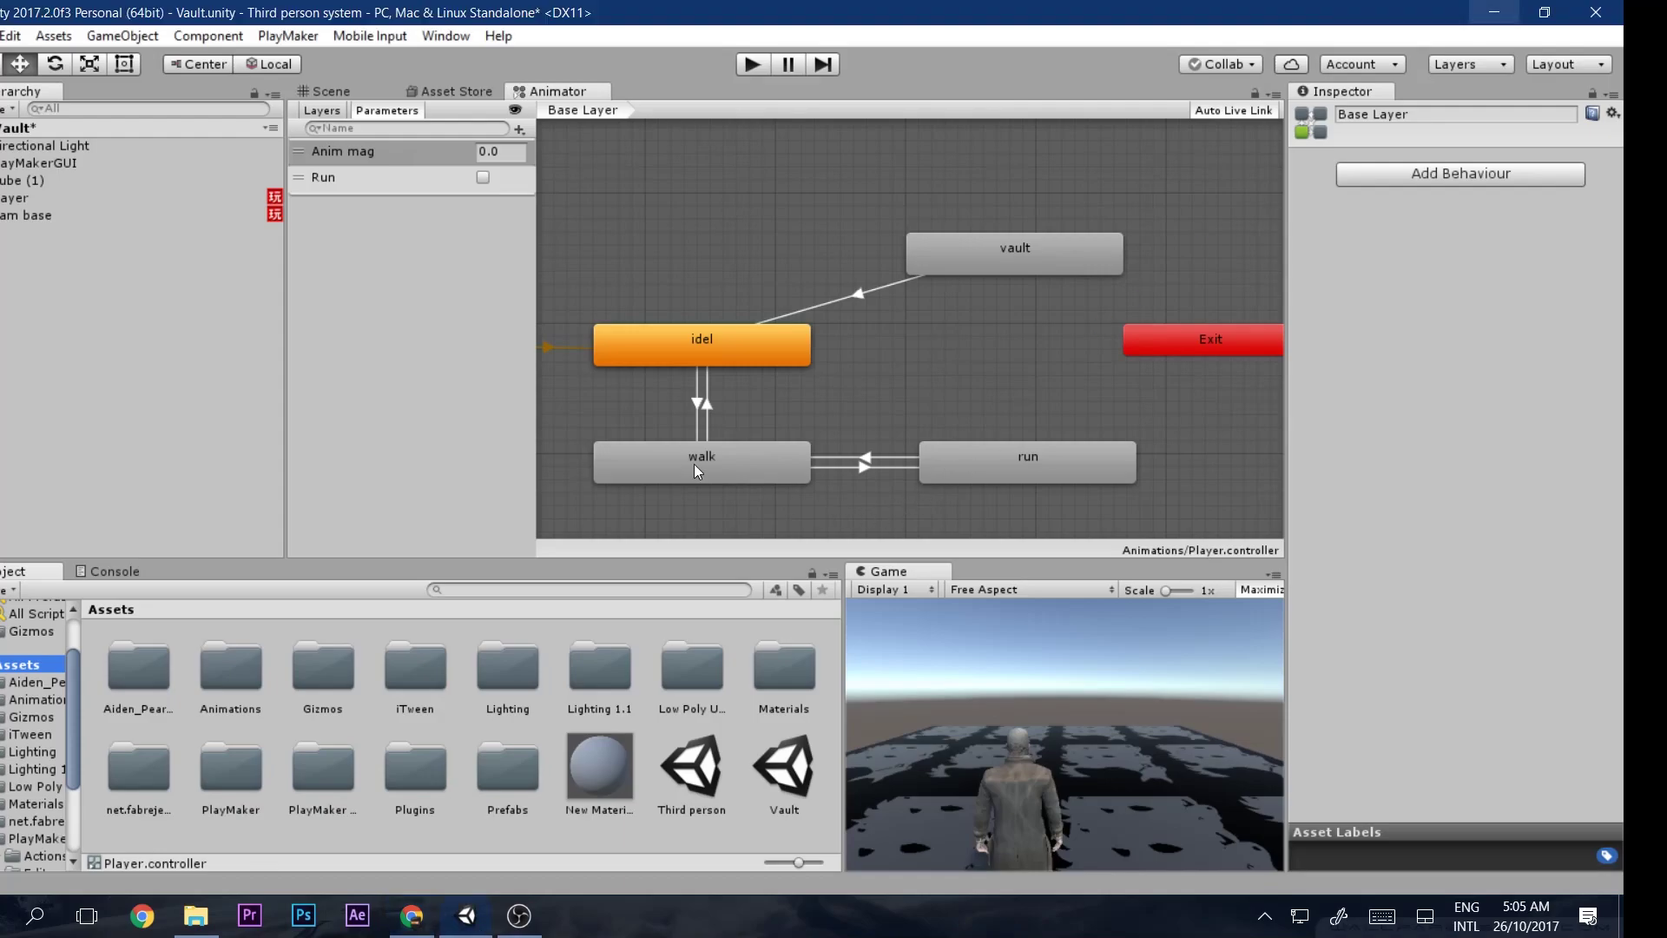
# Search PlayMaker's Ecosystem browser for "rAYCAST 2", locate the Raycast2 action in the results, and close the browser
pyautogui.click(287, 35)
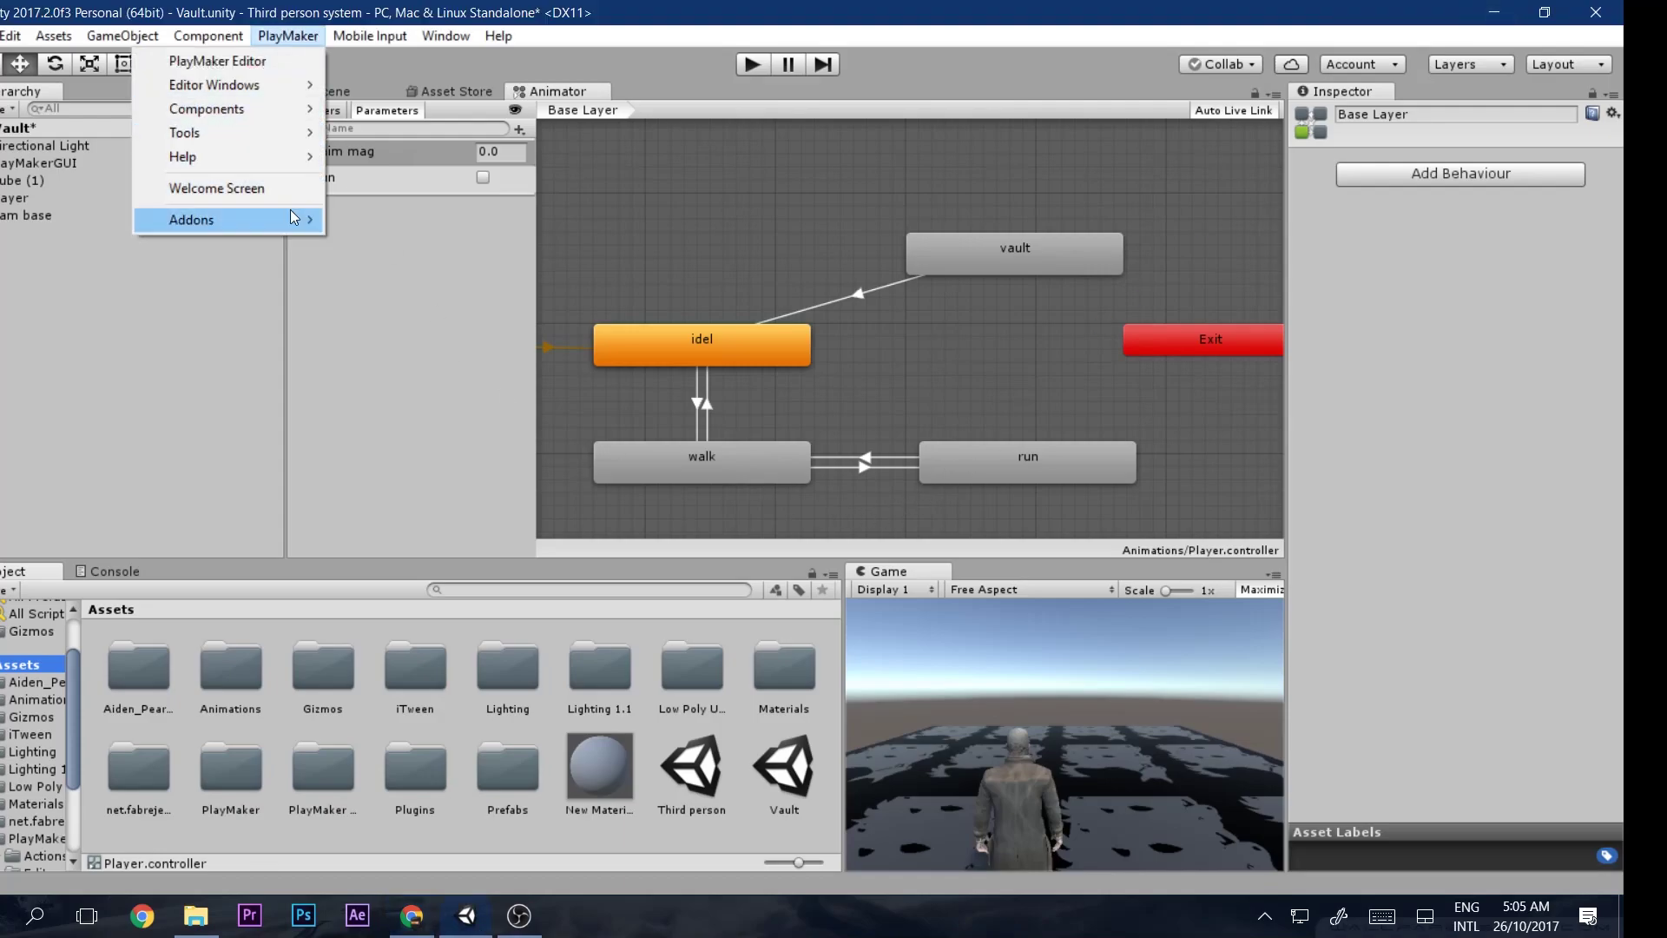
pyautogui.moveTo(290, 210)
pyautogui.moveTo(347, 215)
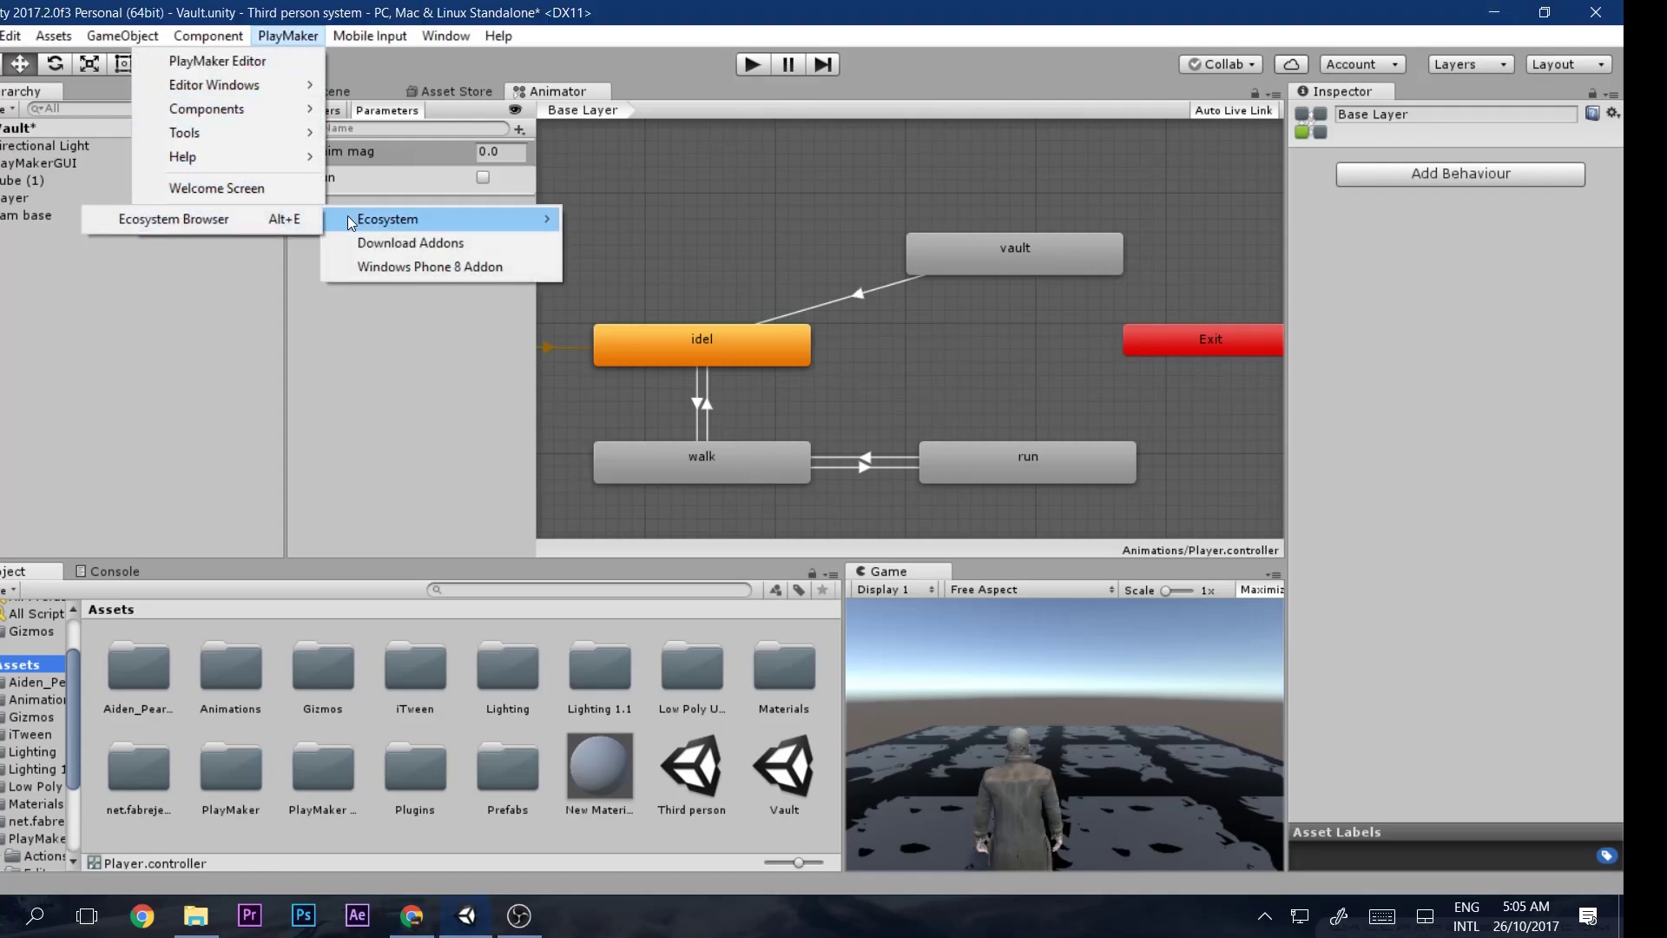
pyautogui.click(276, 219)
pyautogui.moveTo(309, 103); pyautogui.dragTo(536, 104)
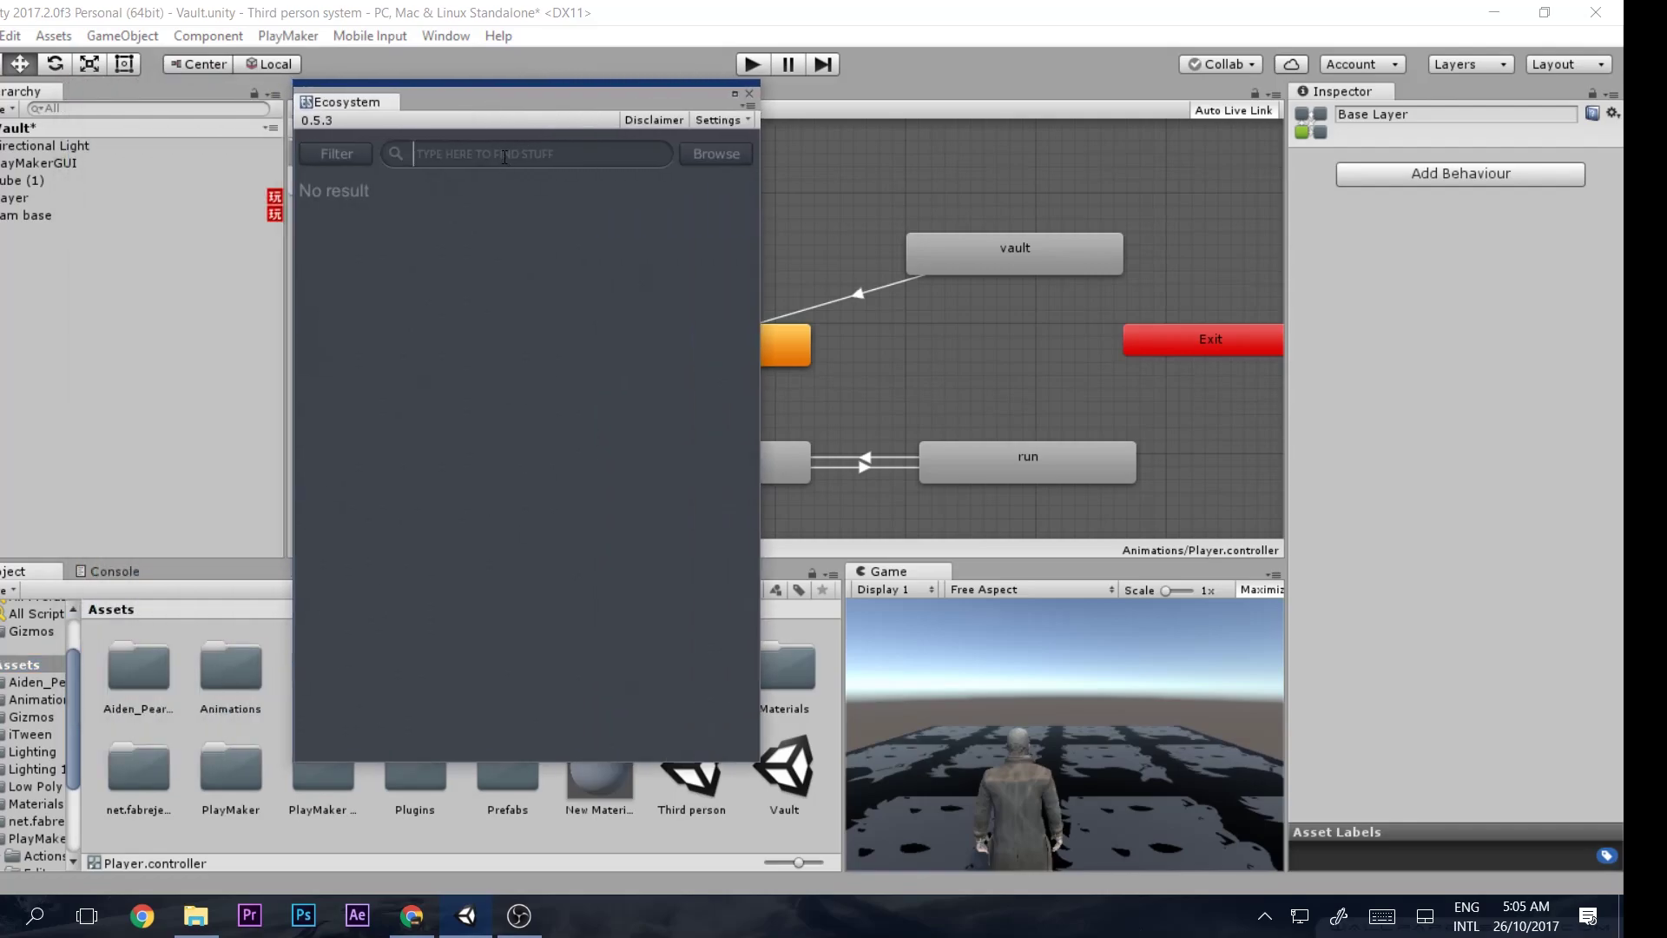
pyautogui.write('r')
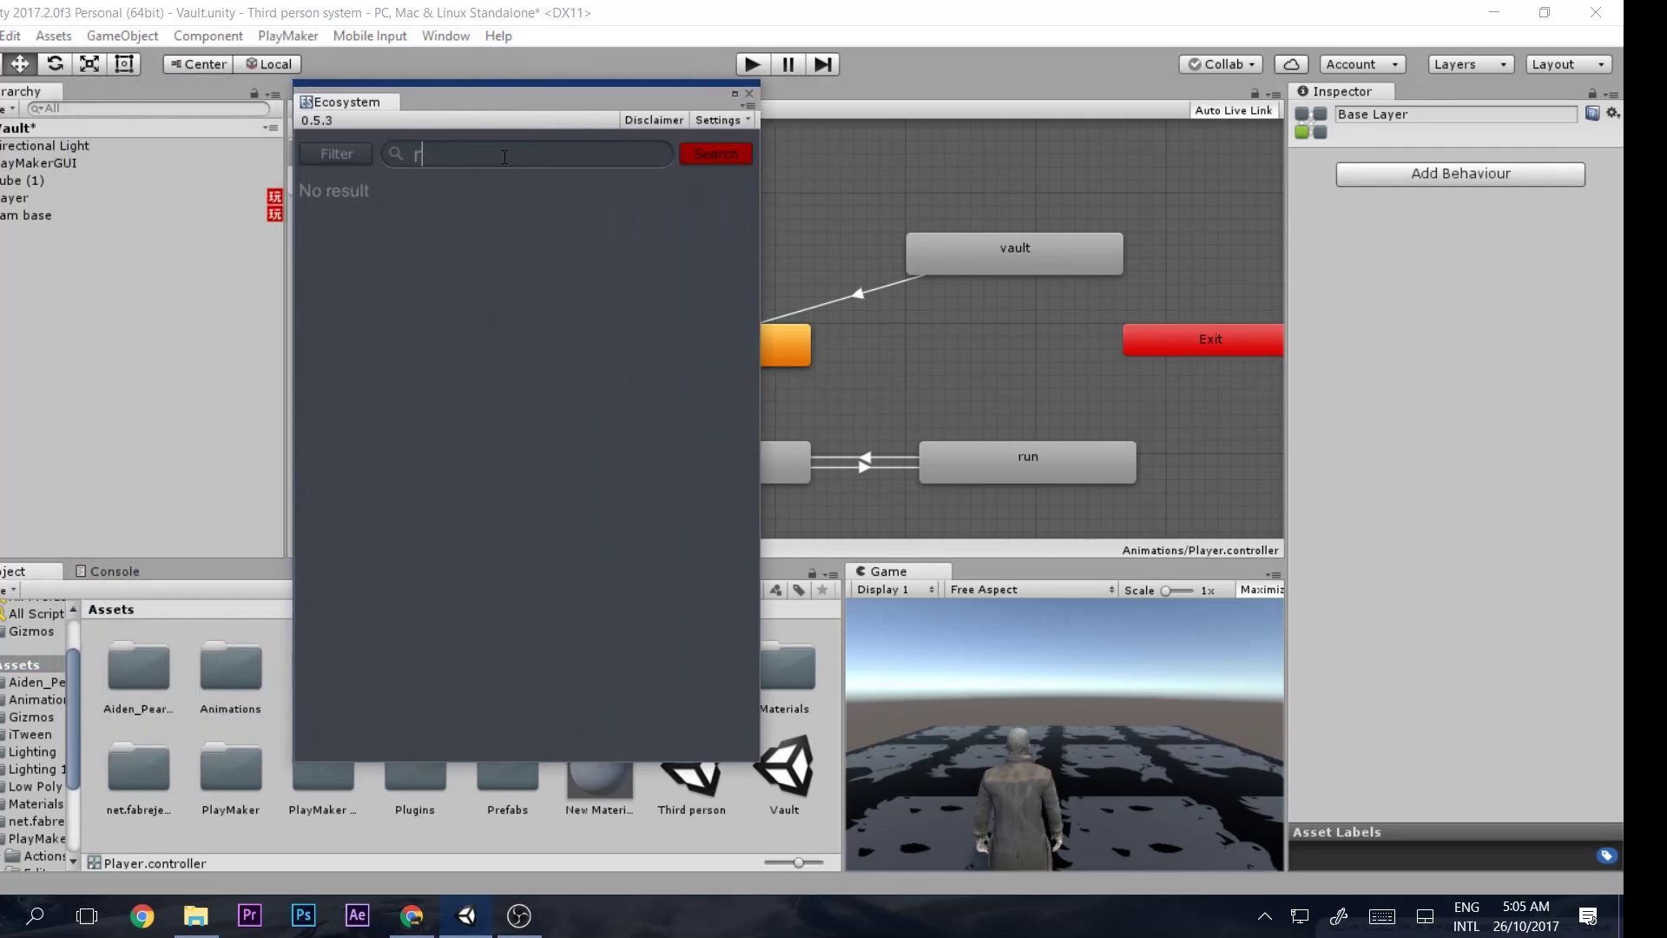
pyautogui.write('AYCAST 2')
pyautogui.press('Return')
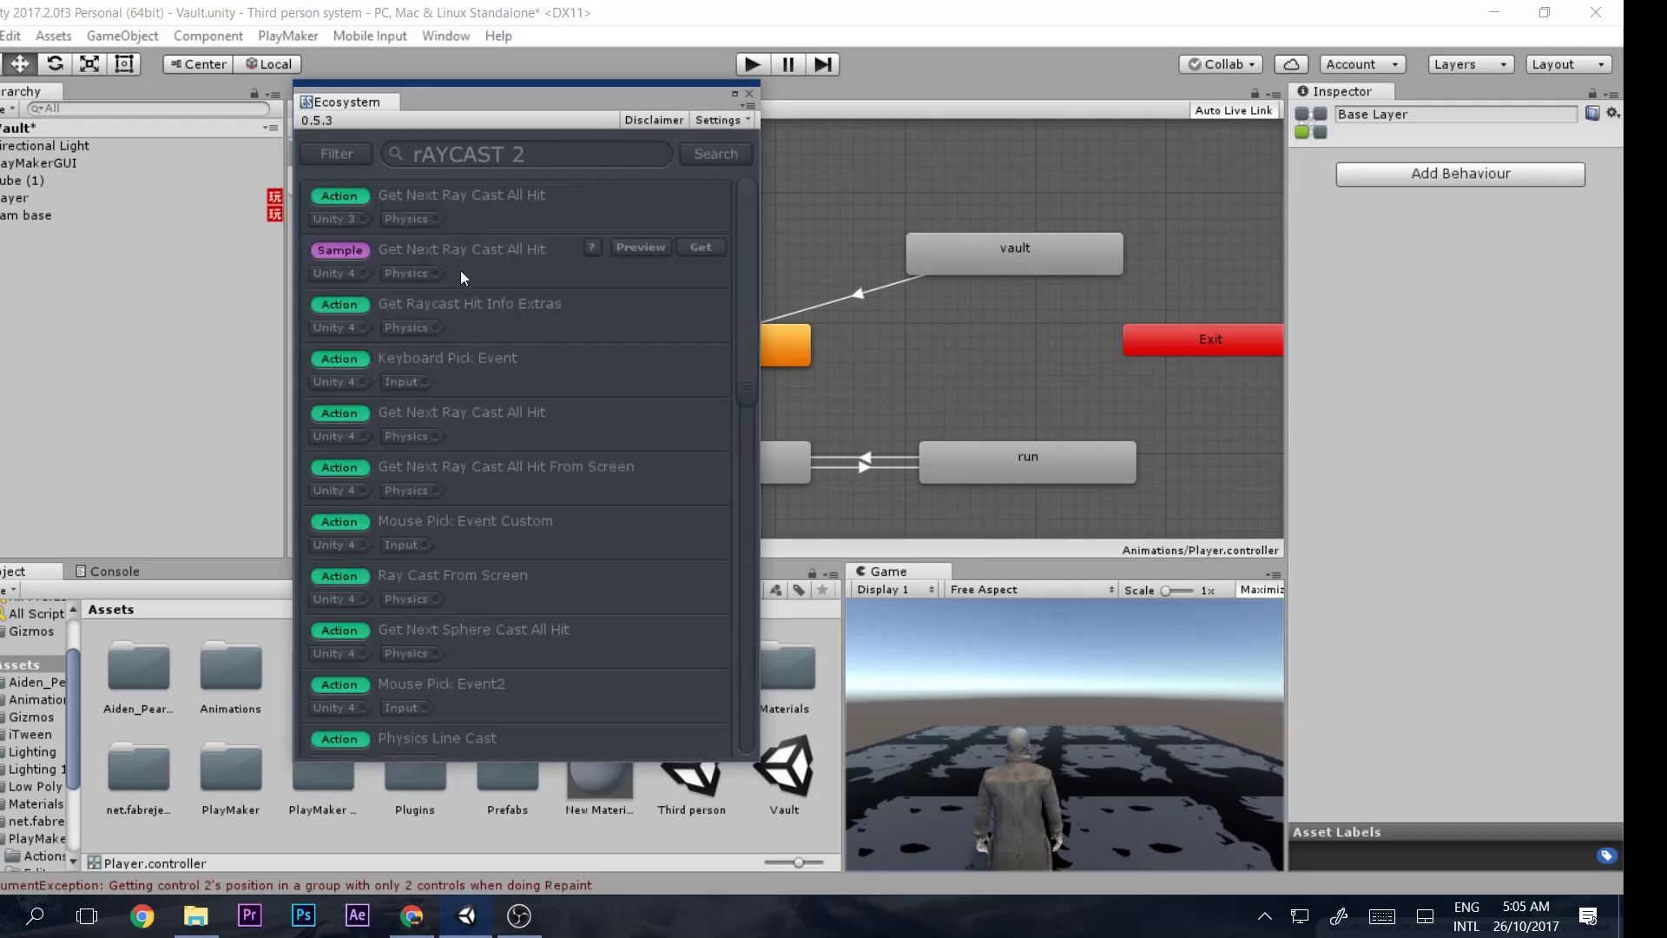
pyautogui.scroll(-5, 430, 325)
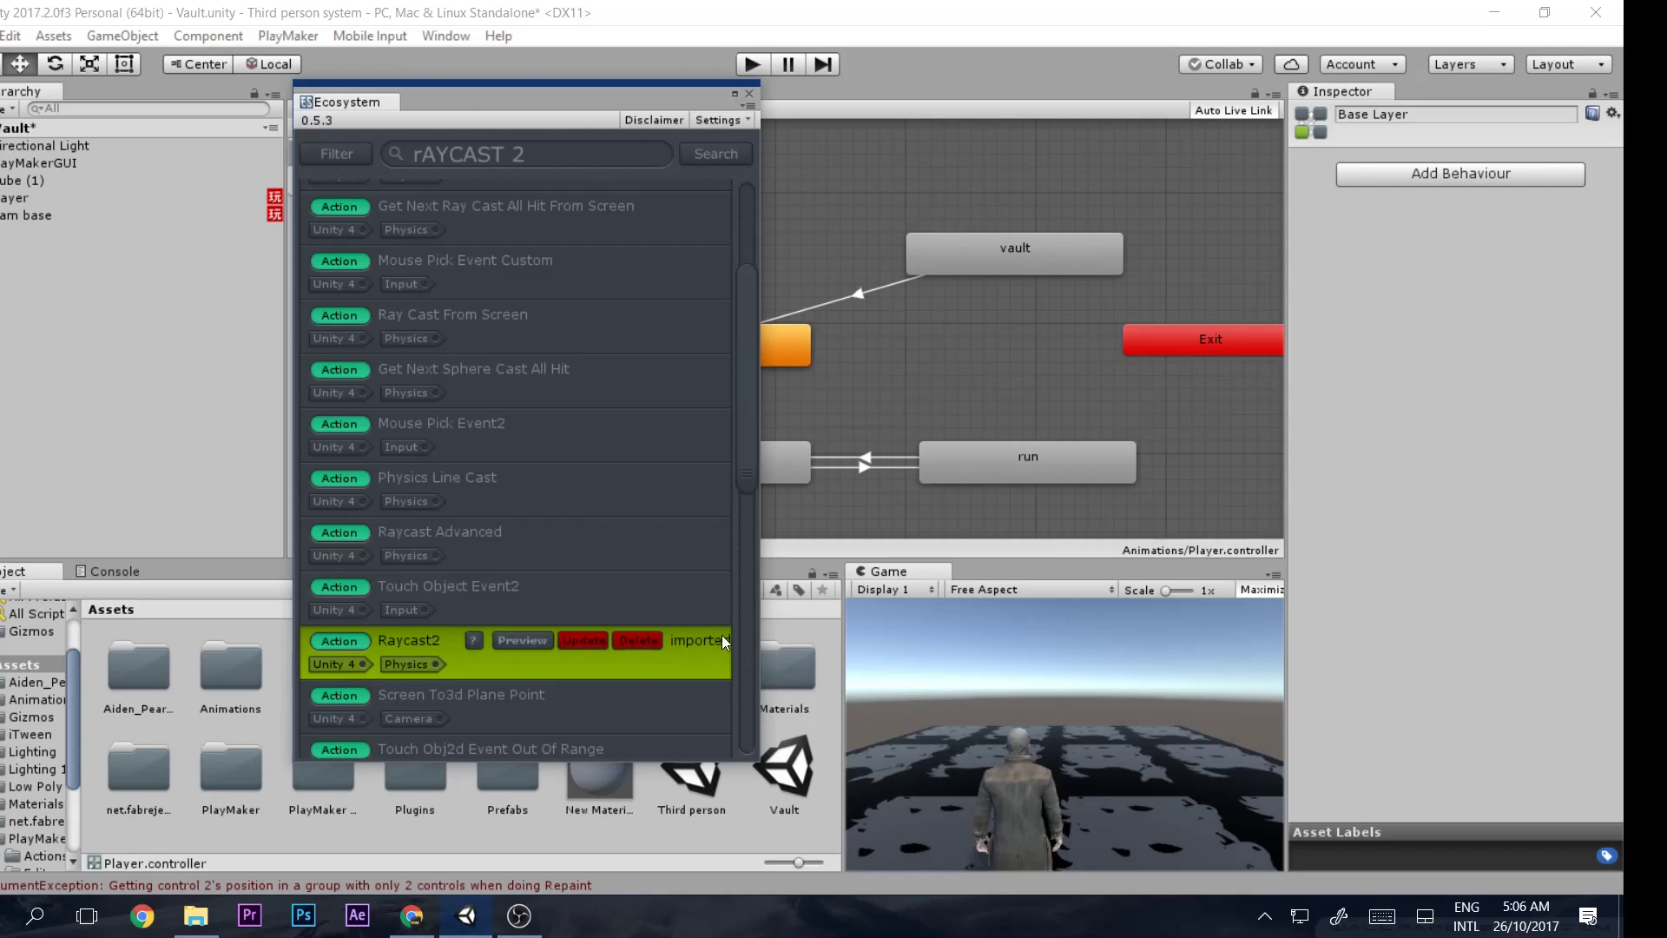
pyautogui.click(750, 95)
# Add a cube to the scene and place it on the ground in front of the character, at about Y -0.34, Z 6.34
pyautogui.click(327, 91)
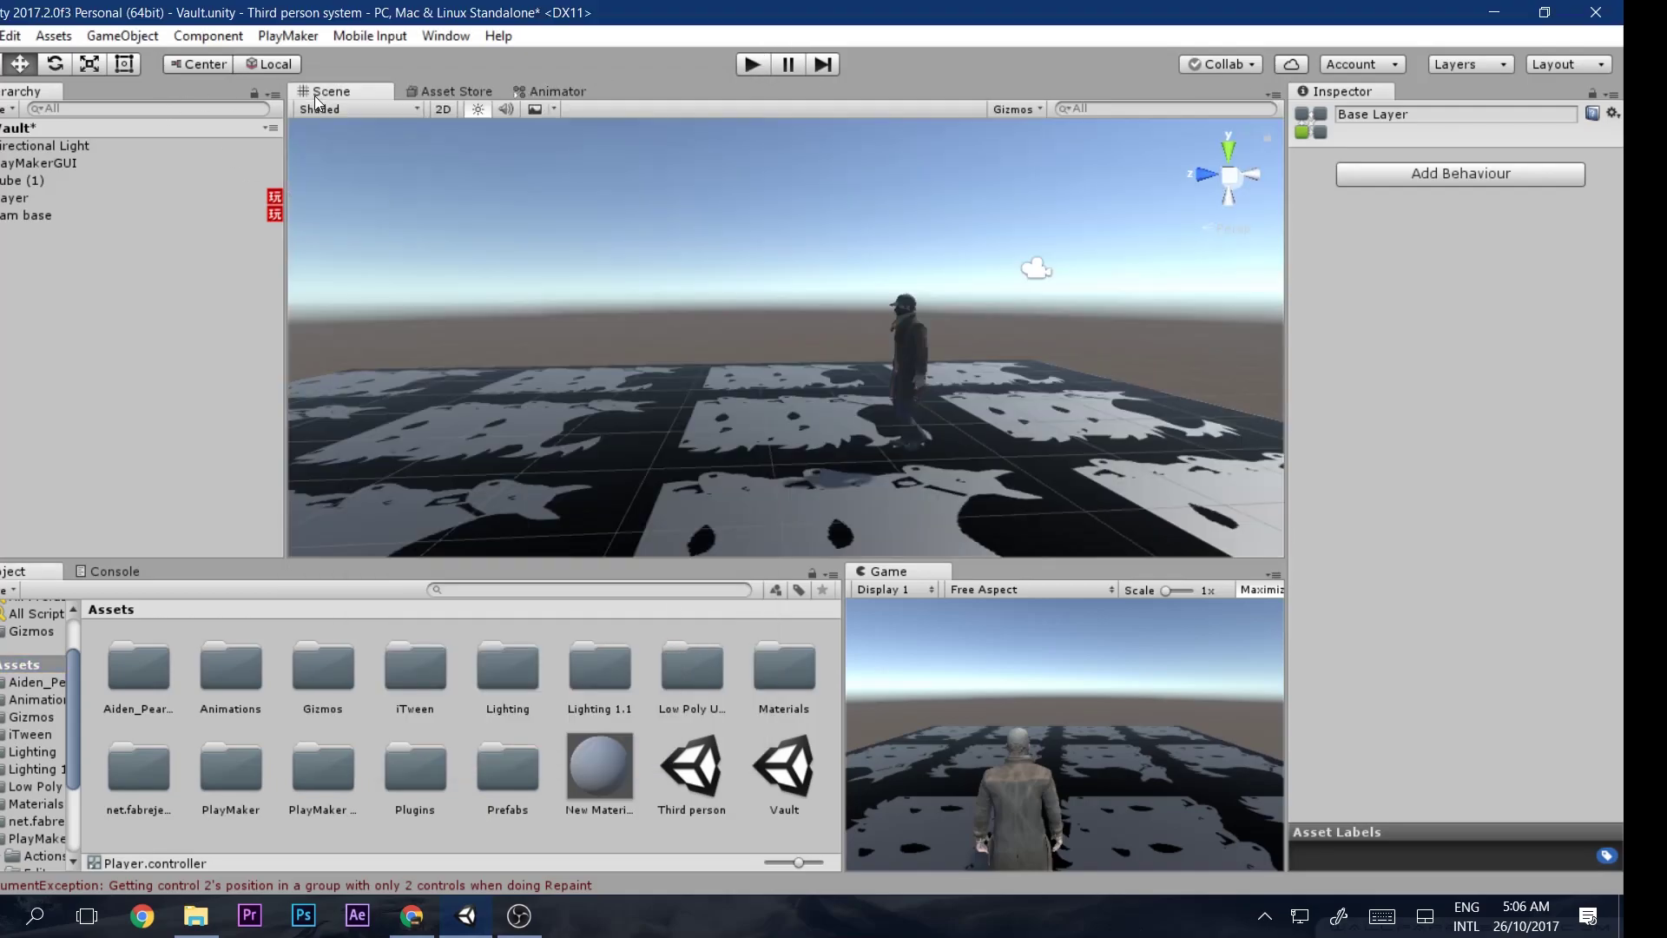
pyautogui.click(22, 198)
pyautogui.rightClick(20, 274)
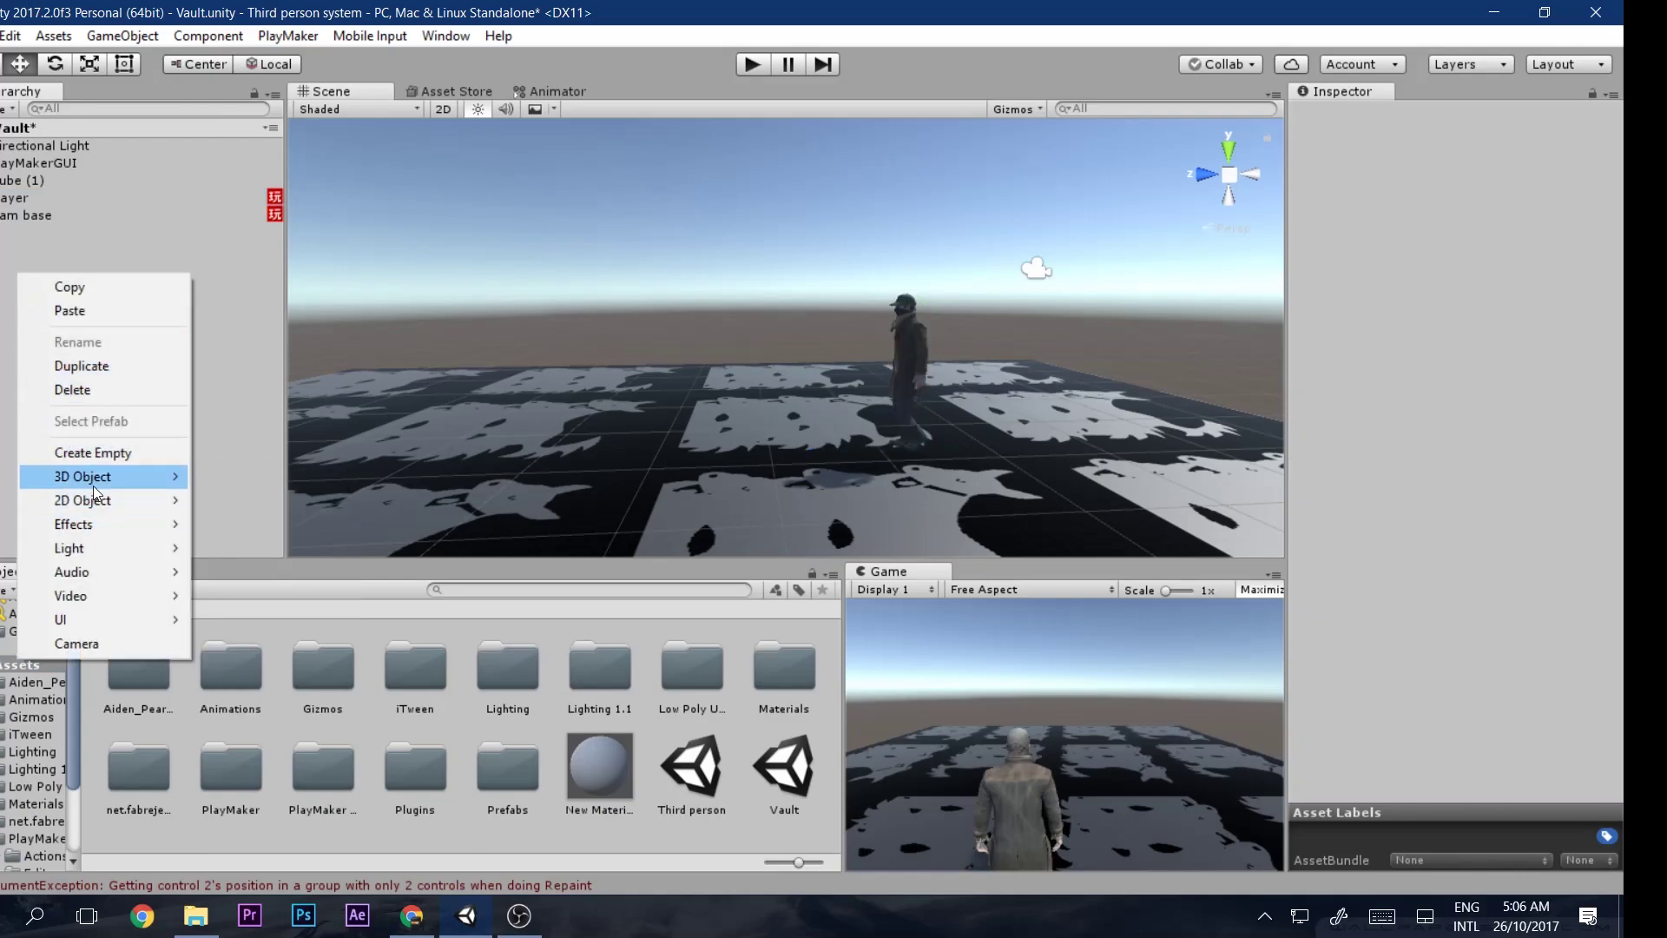
pyautogui.moveTo(92, 487)
pyautogui.click(254, 479)
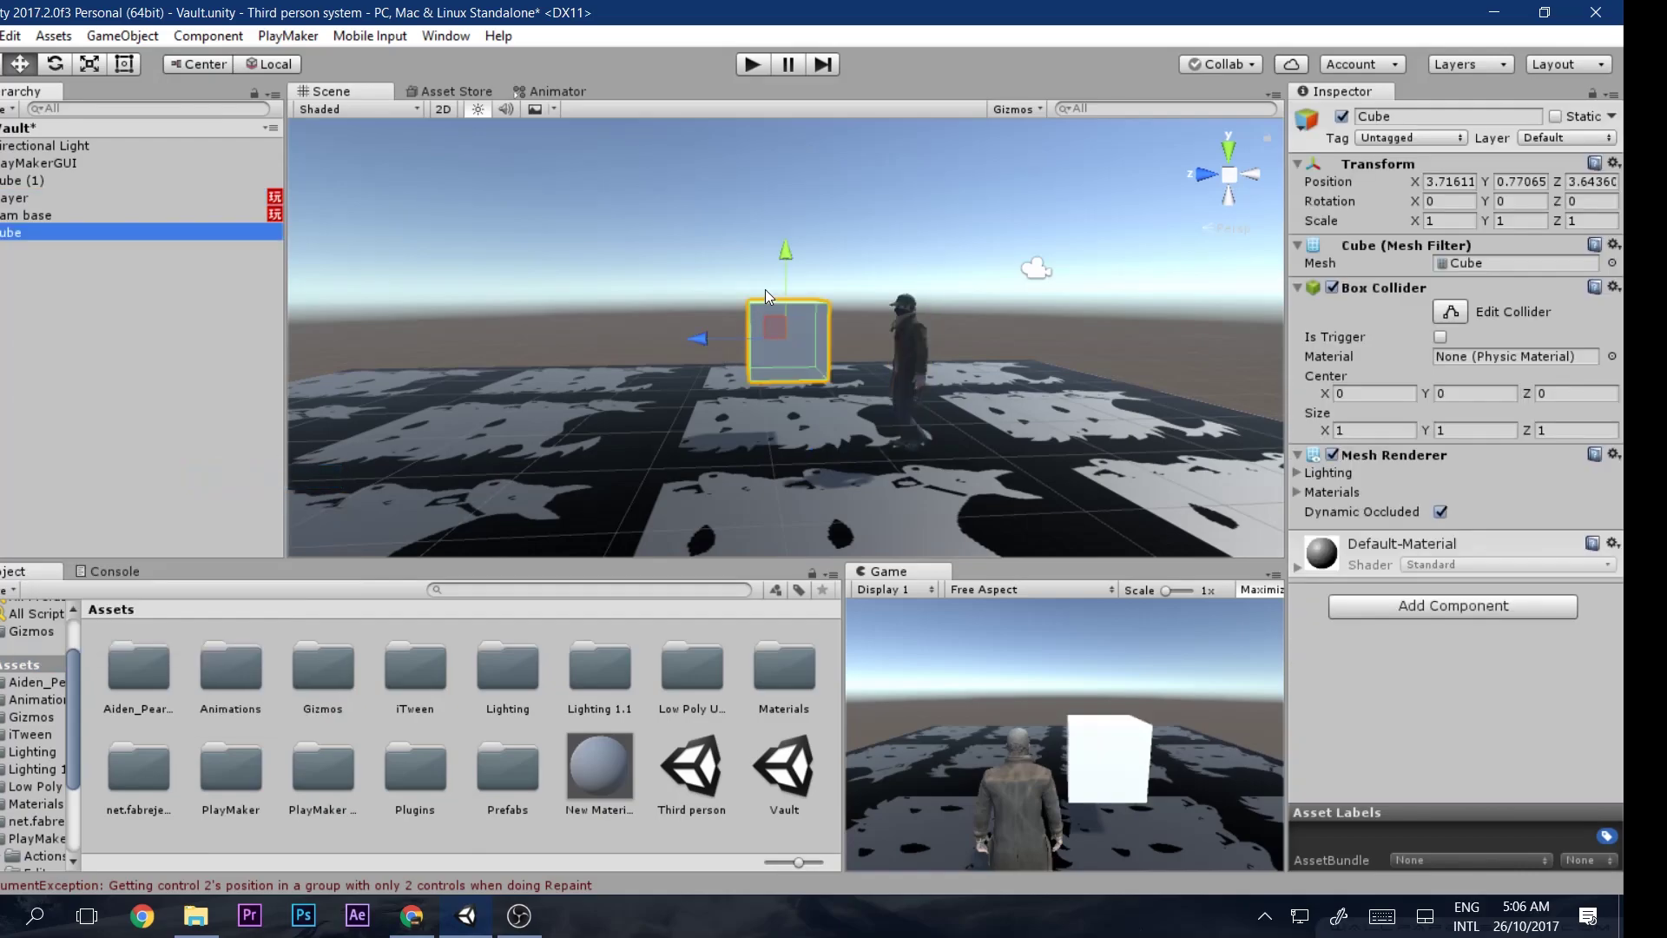
pyautogui.moveTo(778, 326); pyautogui.dragTo(594, 397)
pyautogui.moveTo(594, 397); pyautogui.dragTo(632, 337, button='middle')
# Stretch the cube into a wall scaled about 5.19 in X and 1.16 in Y, and move it to about X 2.278, Y -0.034
pyautogui.press('r')
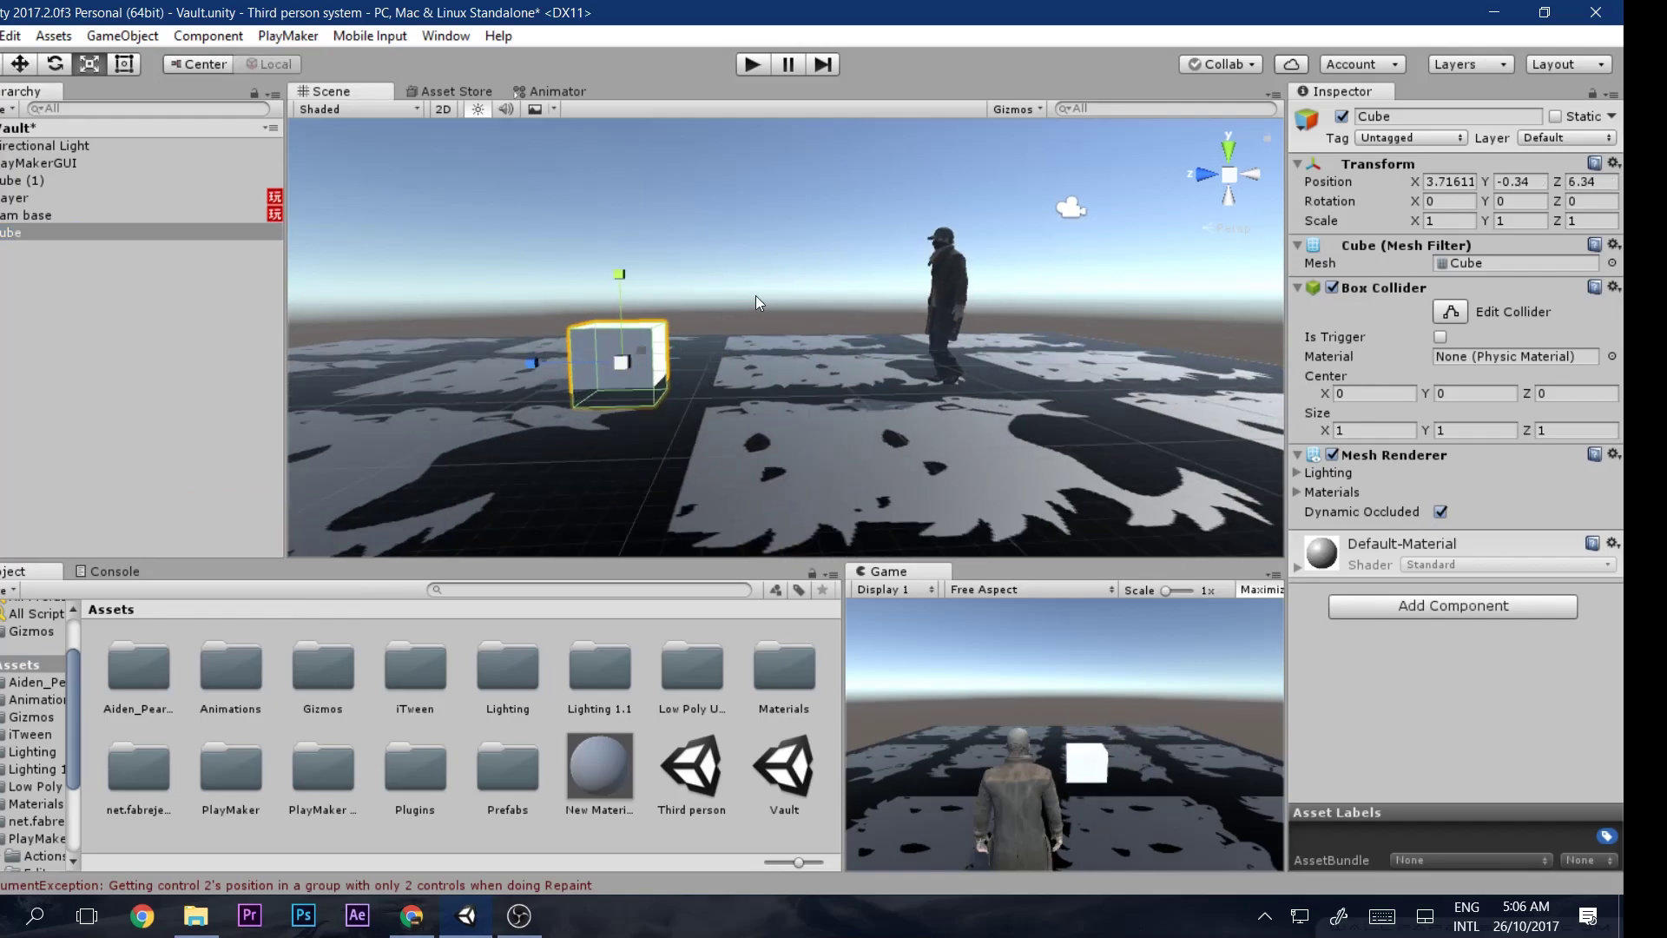
pyautogui.keyDown('alt'); pyautogui.moveTo(756, 295); pyautogui.dragTo(469, 363); pyautogui.keyUp('alt')
pyautogui.moveTo(816, 181); pyautogui.dragTo(948, 153)
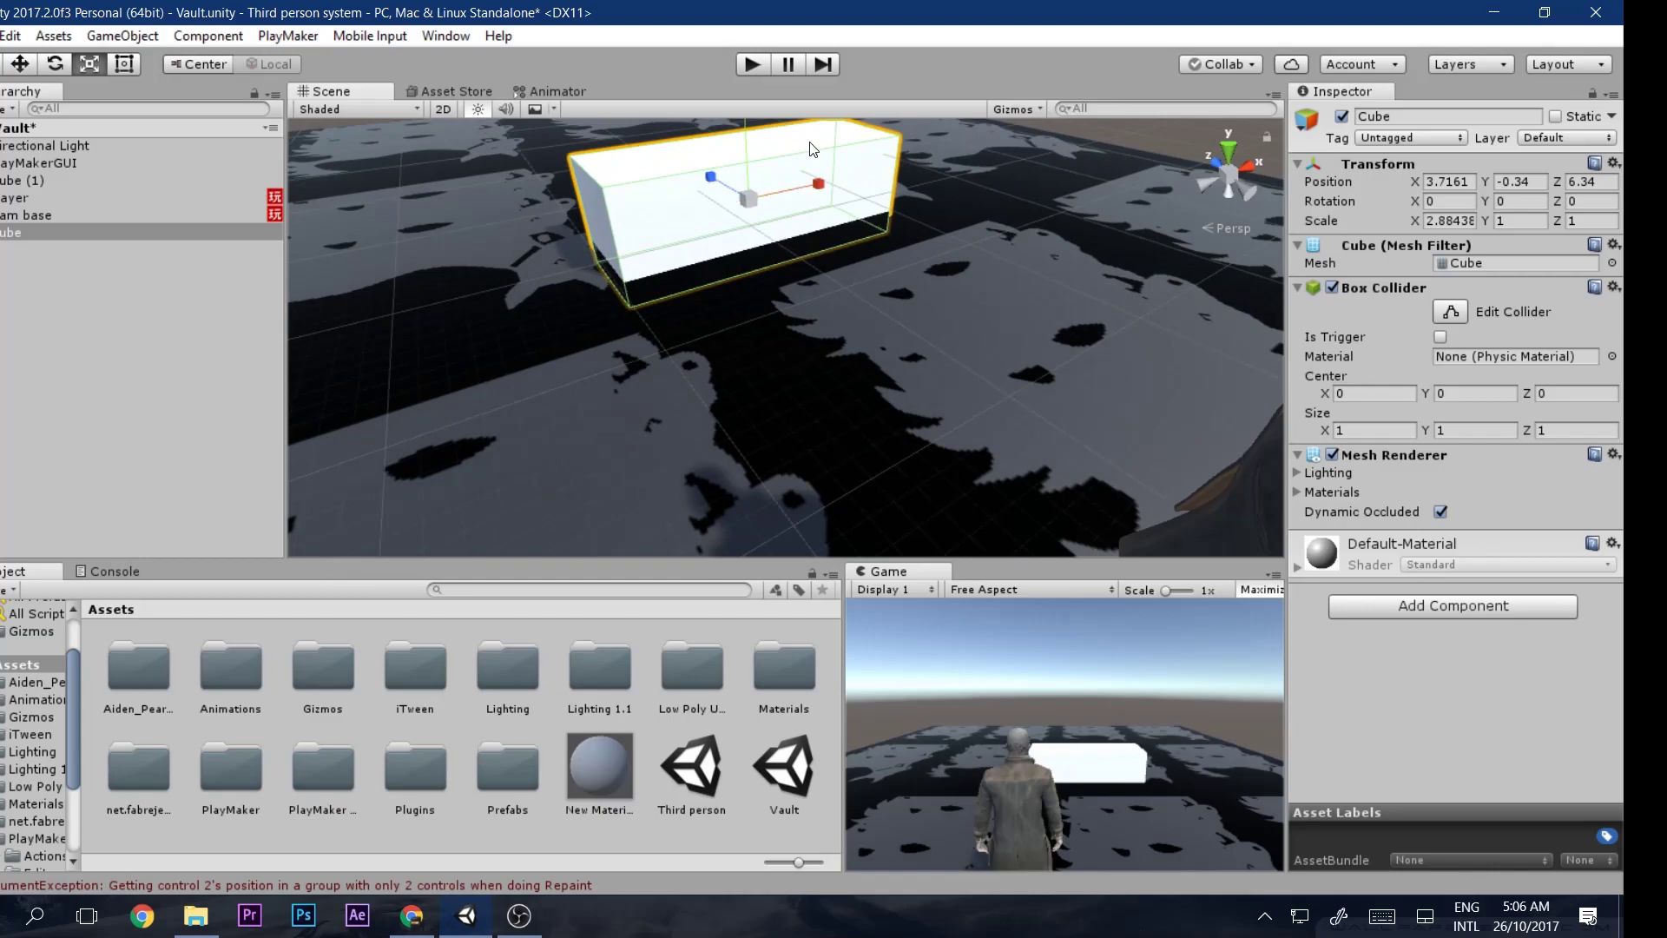
pyautogui.moveTo(746, 142); pyautogui.dragTo(804, 112)
pyautogui.press('w')
pyautogui.press('f')
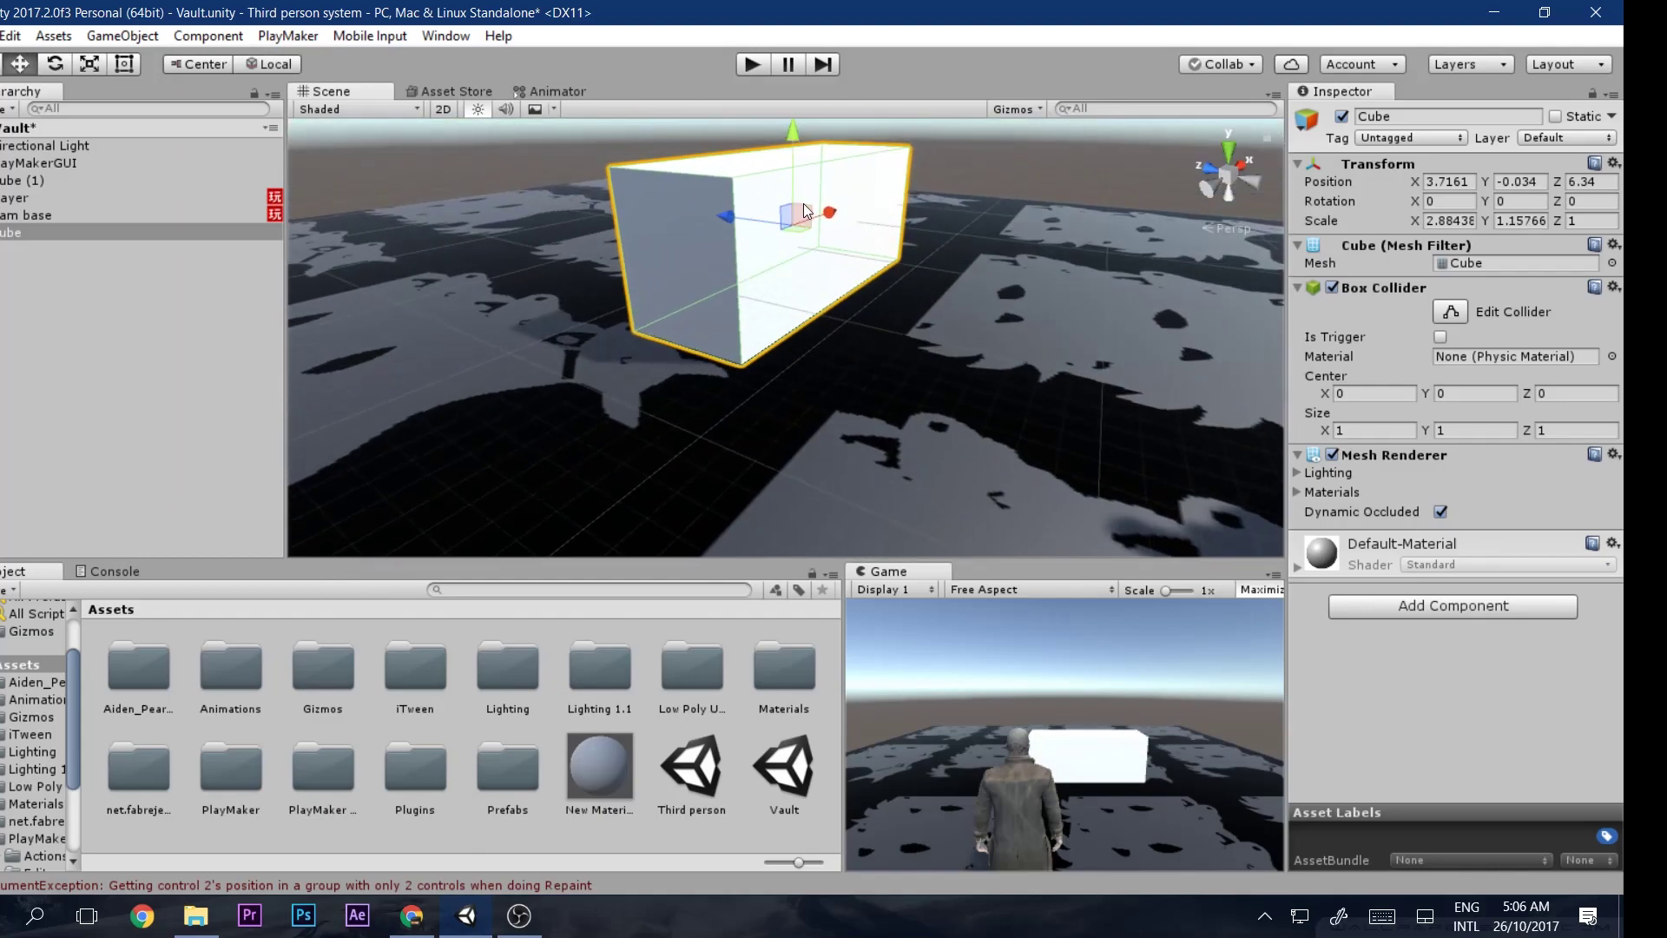
pyautogui.press('r')
pyautogui.moveTo(829, 212); pyautogui.dragTo(728, 249)
pyautogui.press('w')
# Apply the New Material asset to the stretched cube
pyautogui.moveTo(599, 764); pyautogui.dragTo(561, 399)
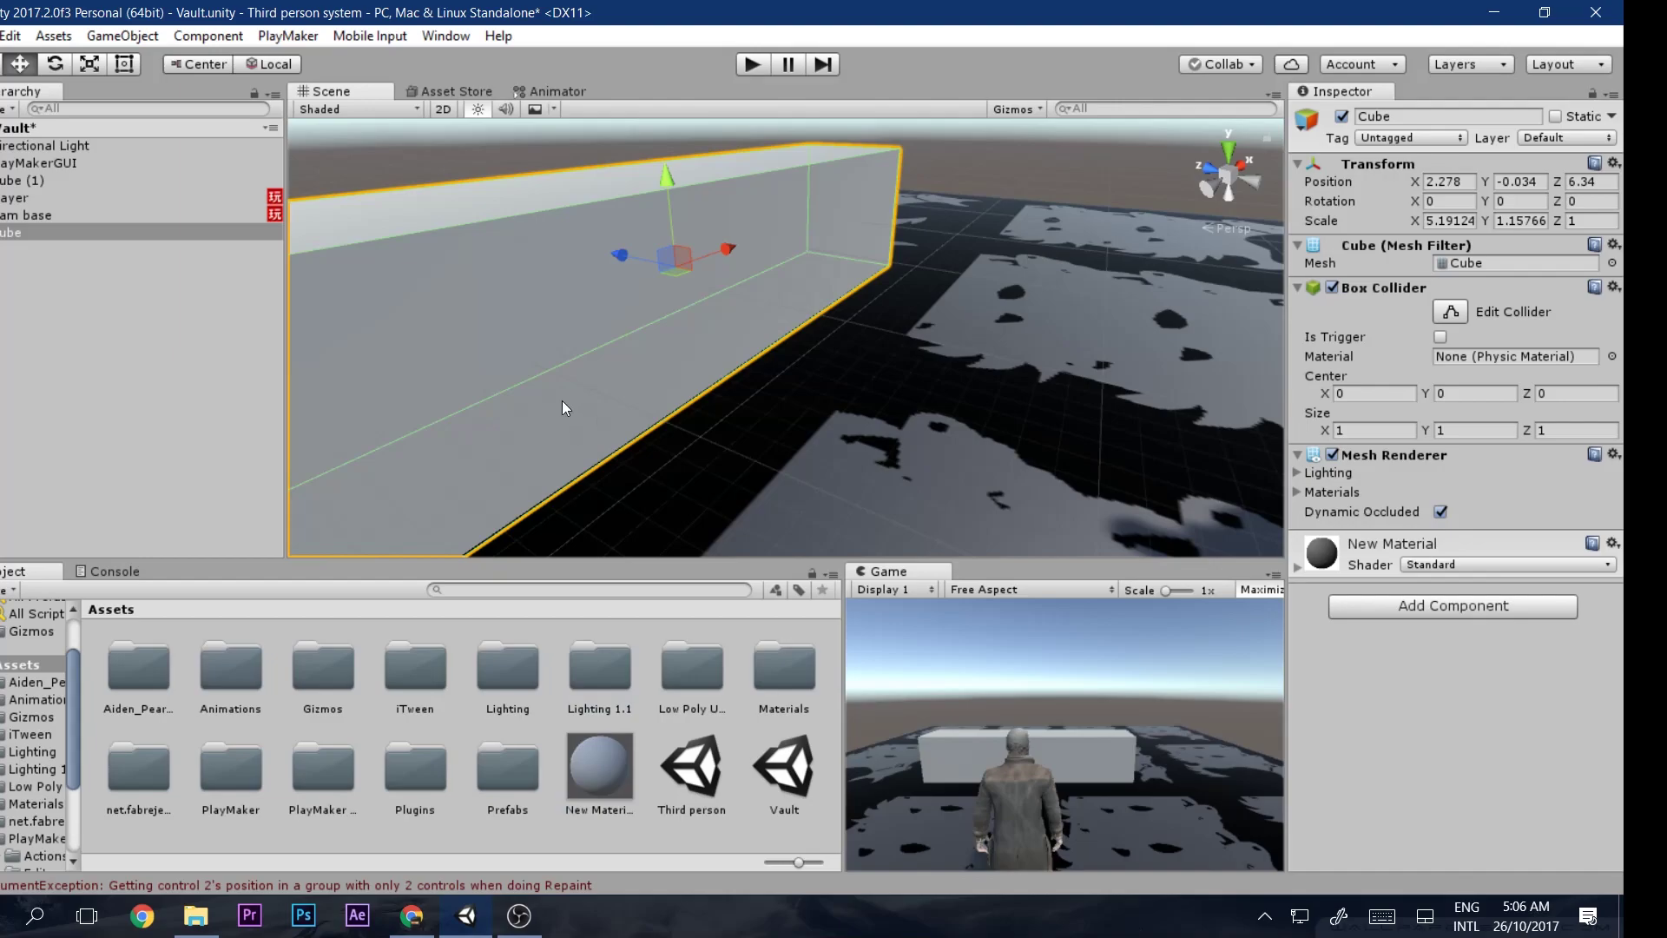
pyautogui.scroll(-6, 561, 399)
pyautogui.moveTo(561, 399); pyautogui.dragTo(648, 343, button='middle')
pyautogui.keyDown('alt'); pyautogui.moveTo(648, 342); pyautogui.dragTo(779, 273); pyautogui.keyUp('alt')
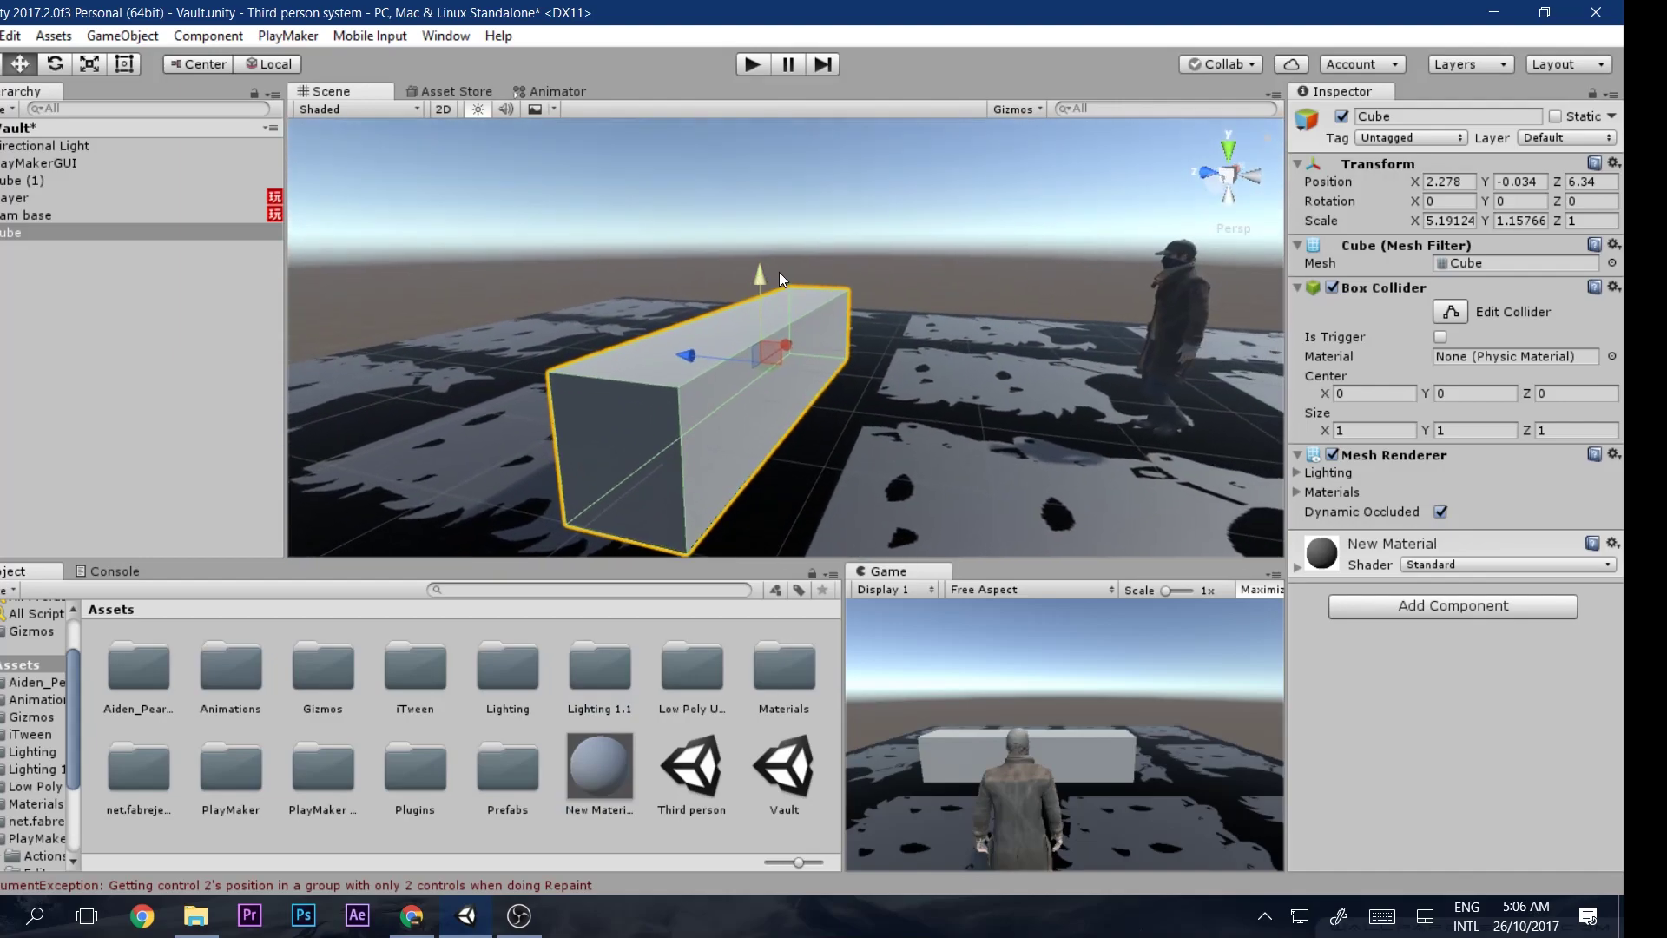
# Create a new tag named "Vault obj" and assign it to the stretched cube
pyautogui.click(1439, 135)
pyautogui.click(1404, 354)
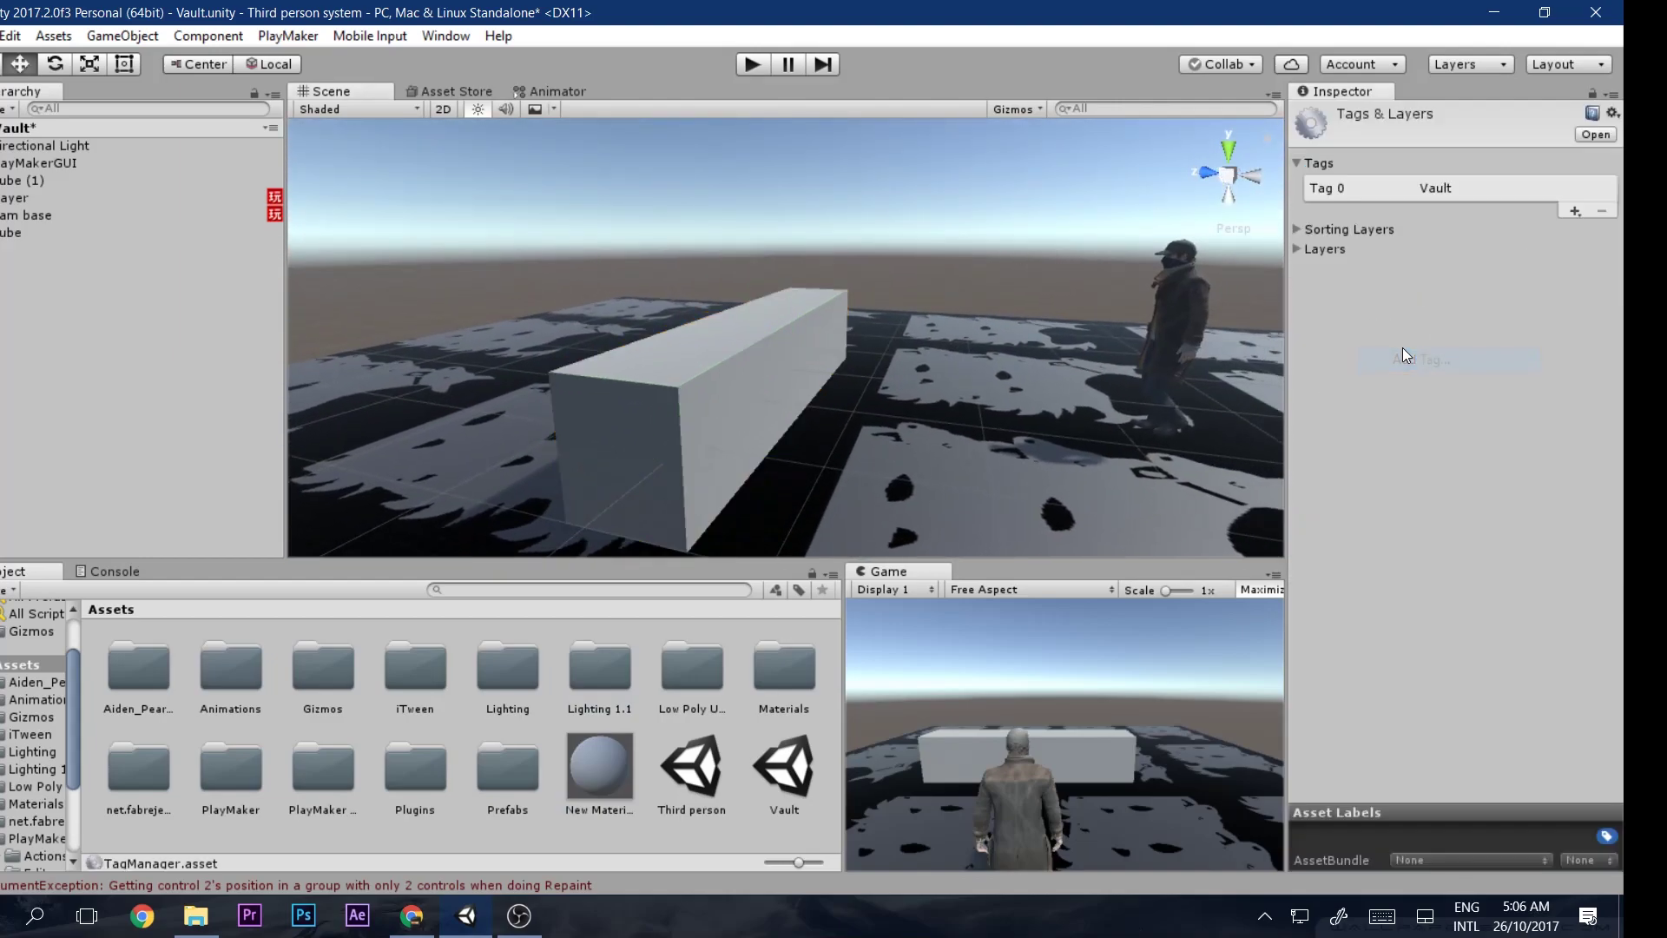
pyautogui.click(1572, 211)
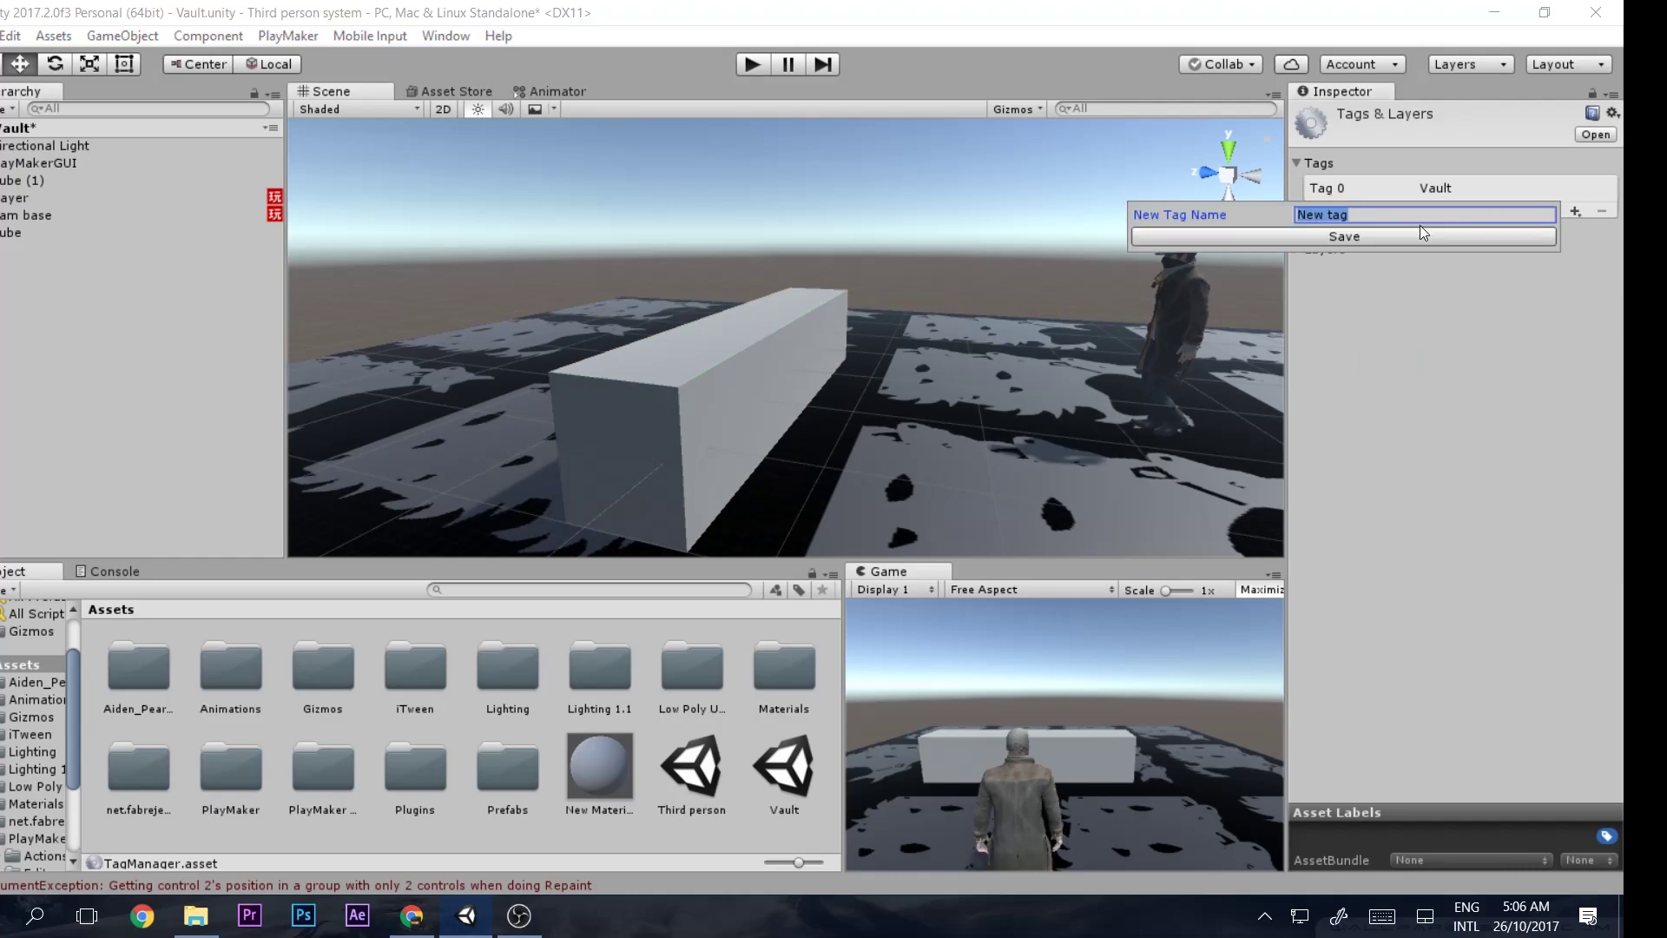
pyautogui.write('Vault obj')
pyautogui.click(1419, 228)
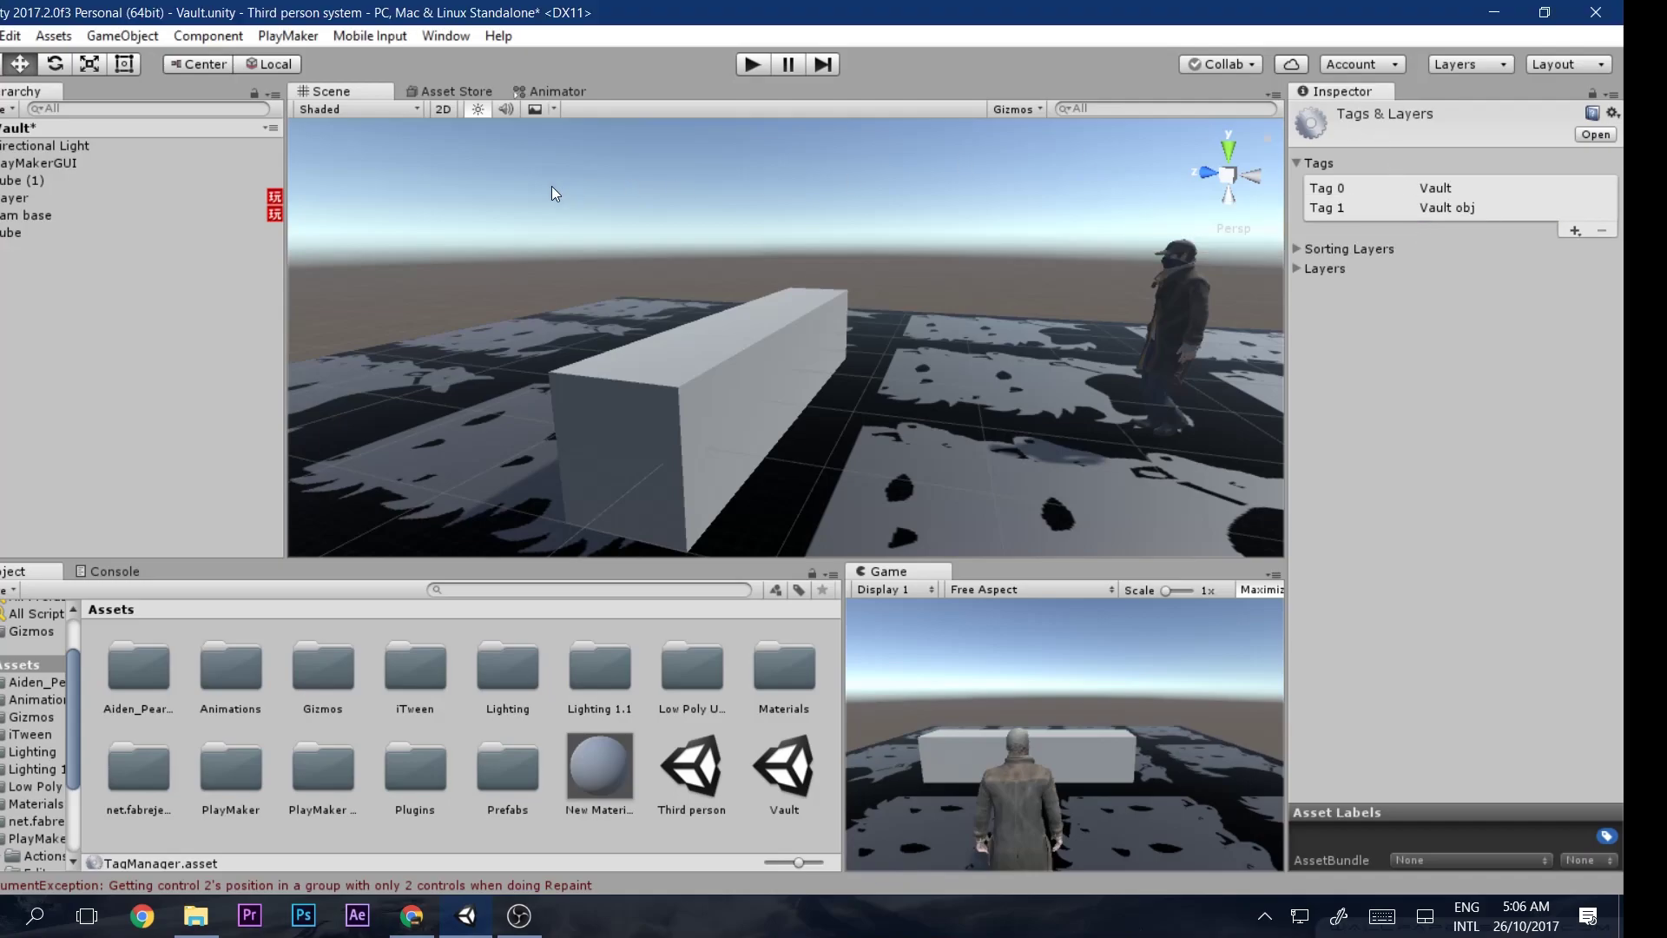
pyautogui.click(85, 231)
pyautogui.click(1414, 137)
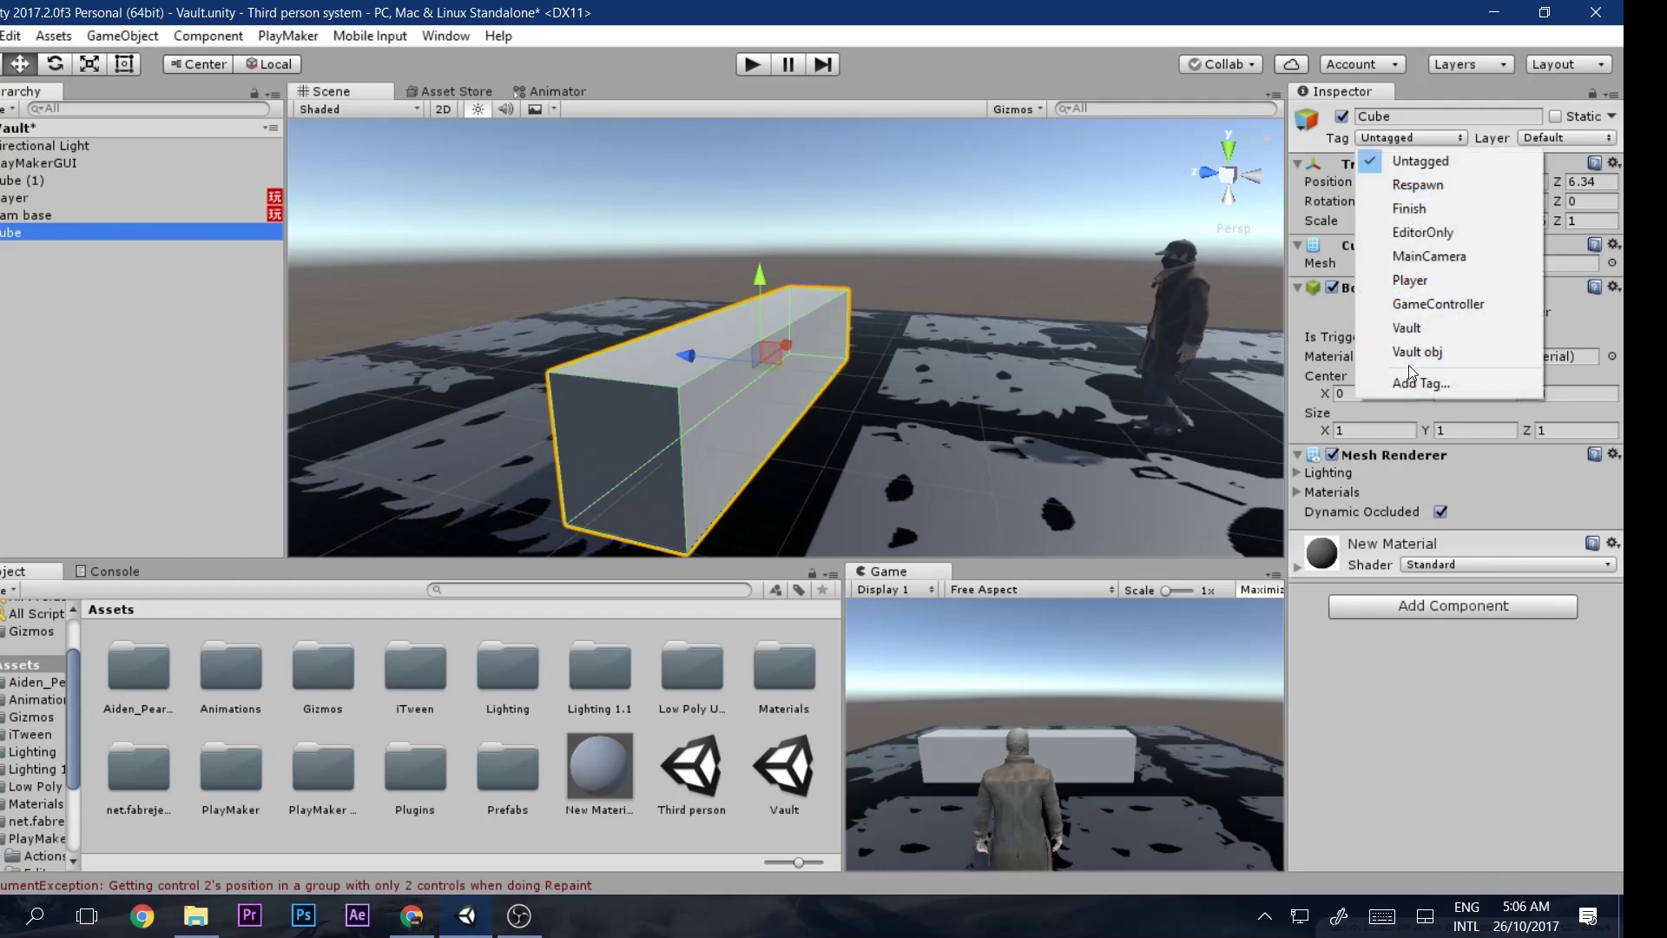
pyautogui.click(1409, 356)
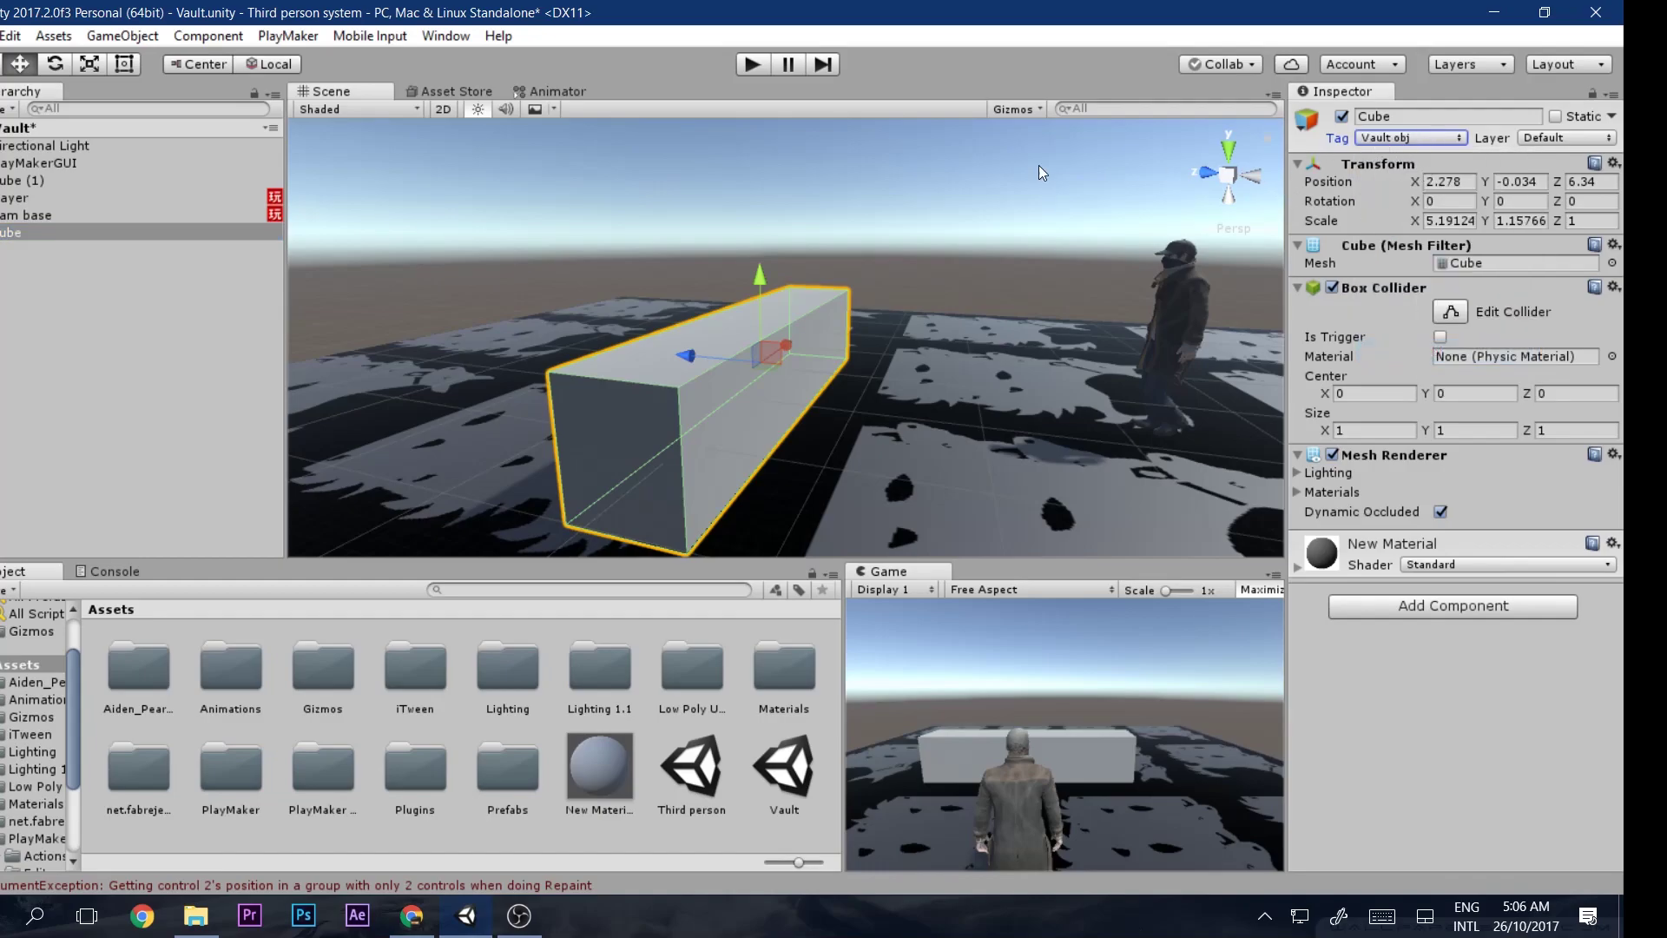
# Create an empty child object under Player and place it just in front of the character's legs, at about Y 0.0076, Z 0.0076
pyautogui.click(1, 198)
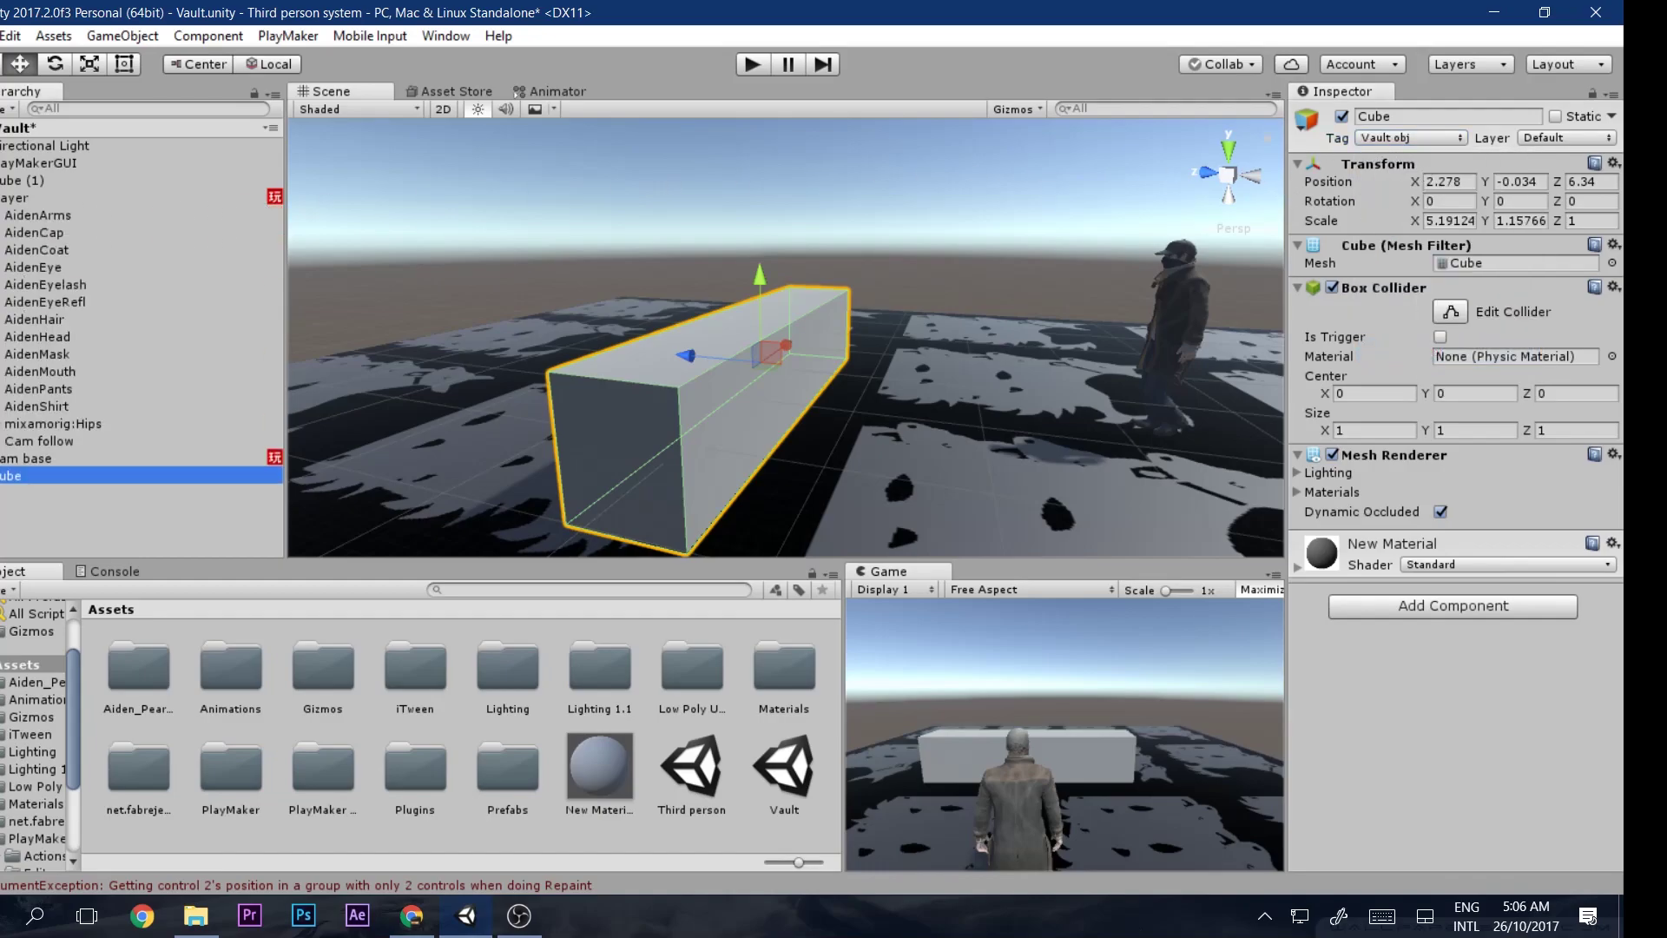
pyautogui.rightClick(28, 197)
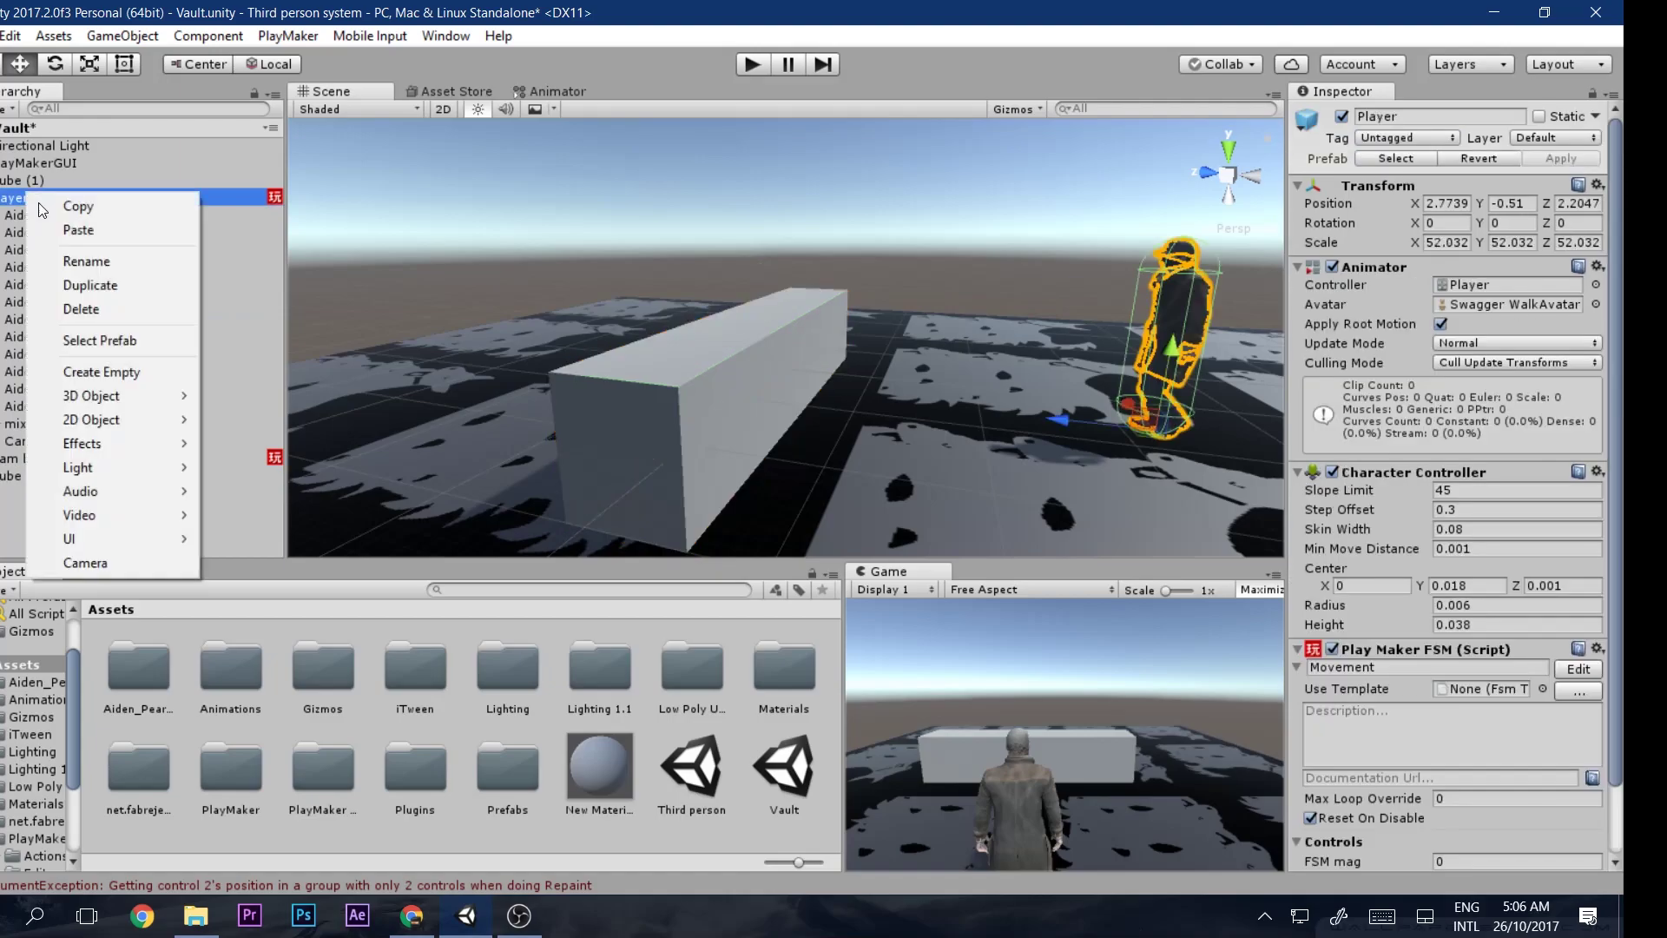
pyautogui.click(122, 371)
pyautogui.click(1228, 178)
pyautogui.click(1227, 152)
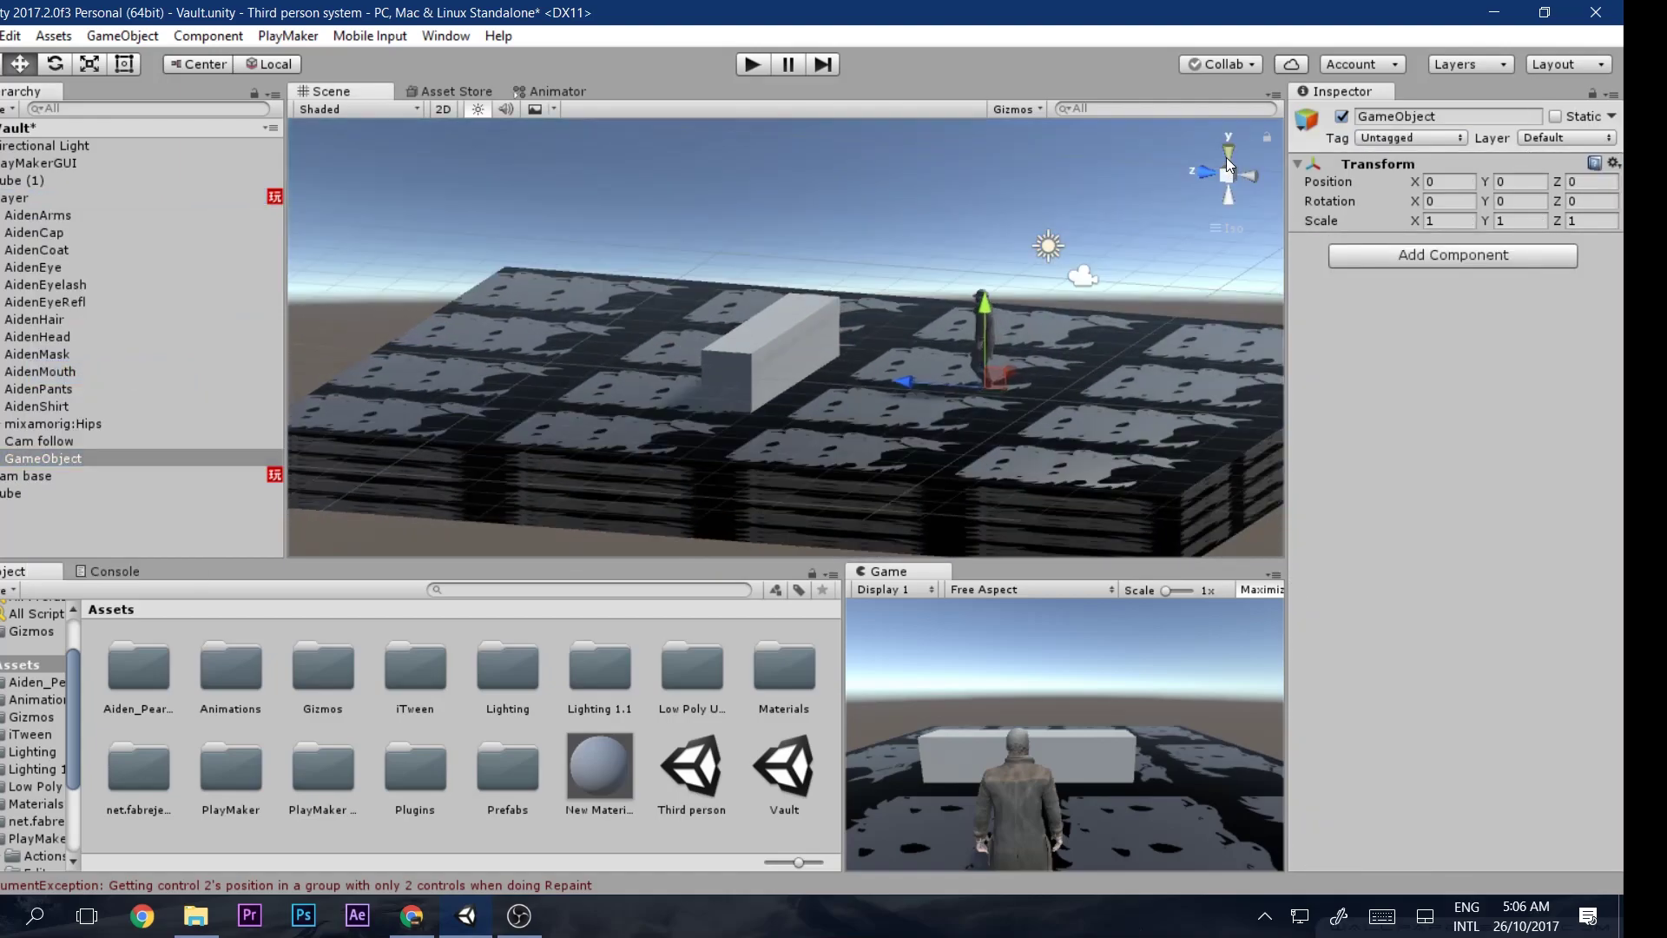
pyautogui.click(1205, 176)
pyautogui.moveTo(999, 322); pyautogui.dragTo(797, 282, button='middle')
pyautogui.scroll(12, 805, 309)
pyautogui.moveTo(872, 342); pyautogui.dragTo(821, 290)
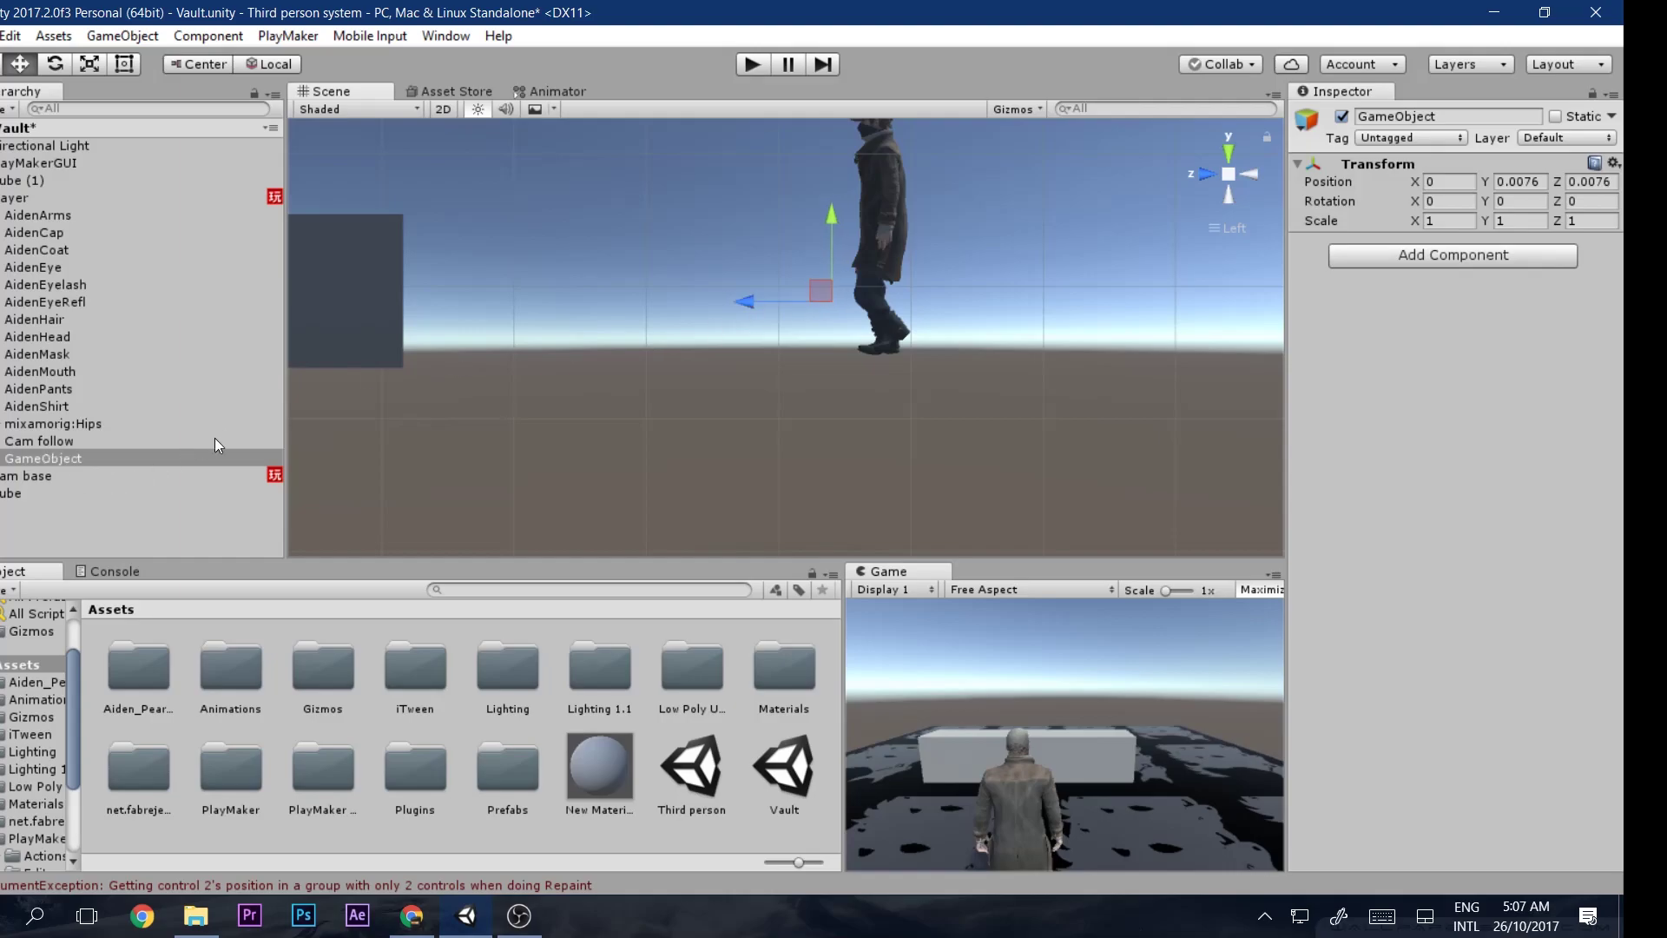
# Rename the empty child object "Valt delector" and add a PlayMakerFSM component to it
pyautogui.click(1411, 118)
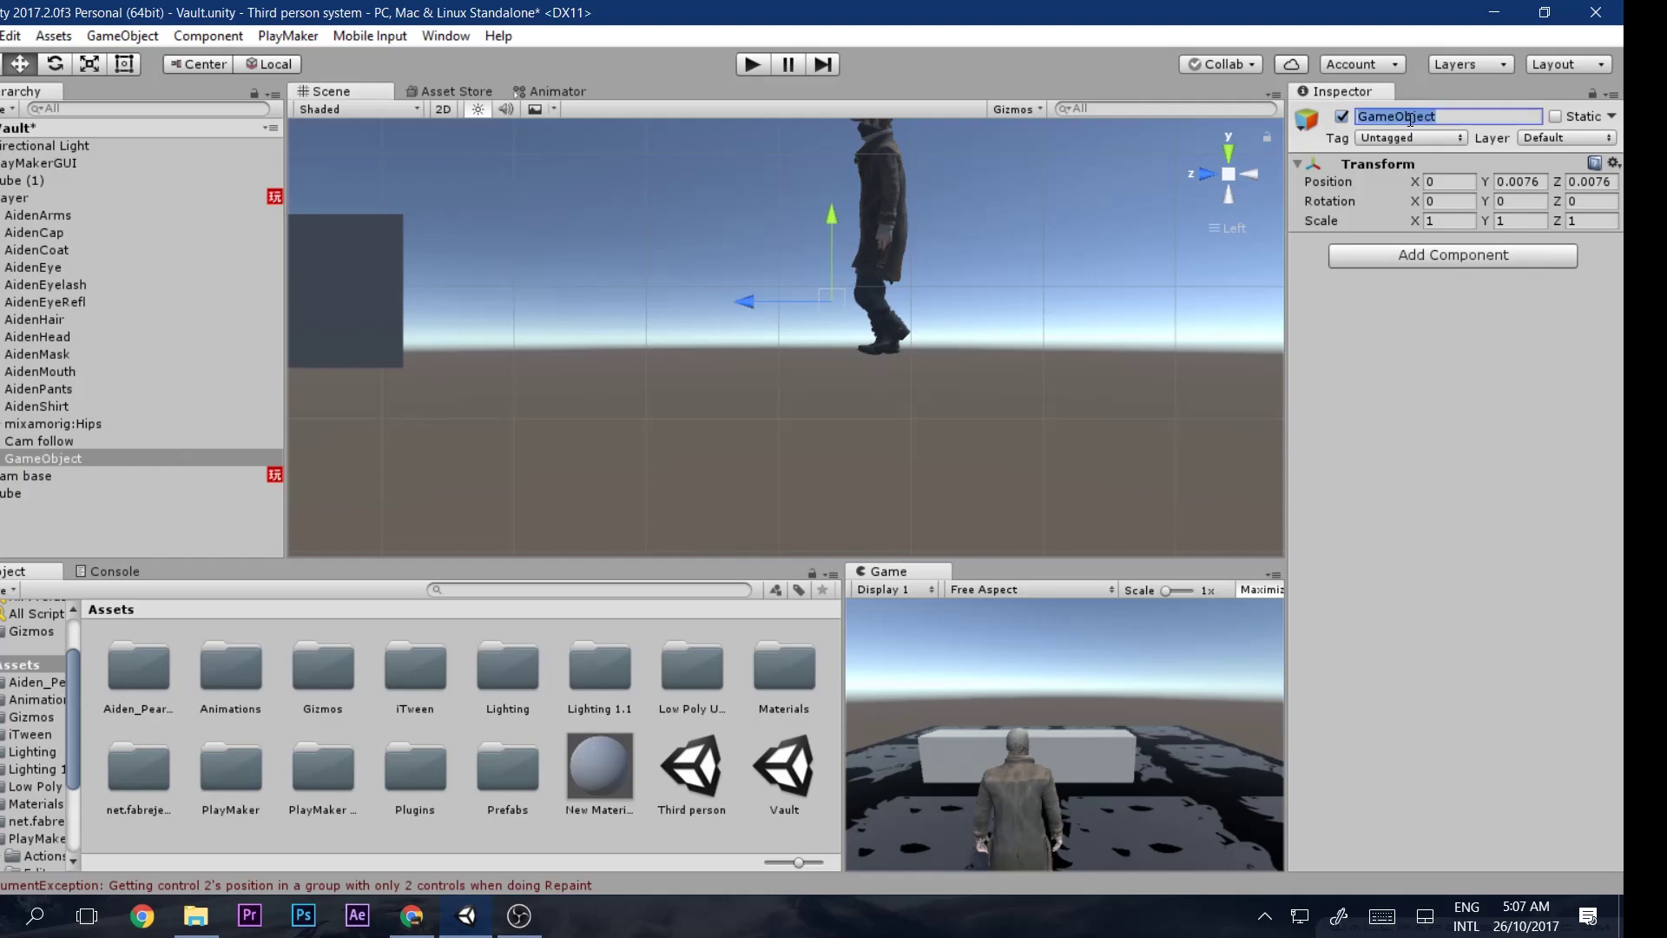
pyautogui.write('Valt del')
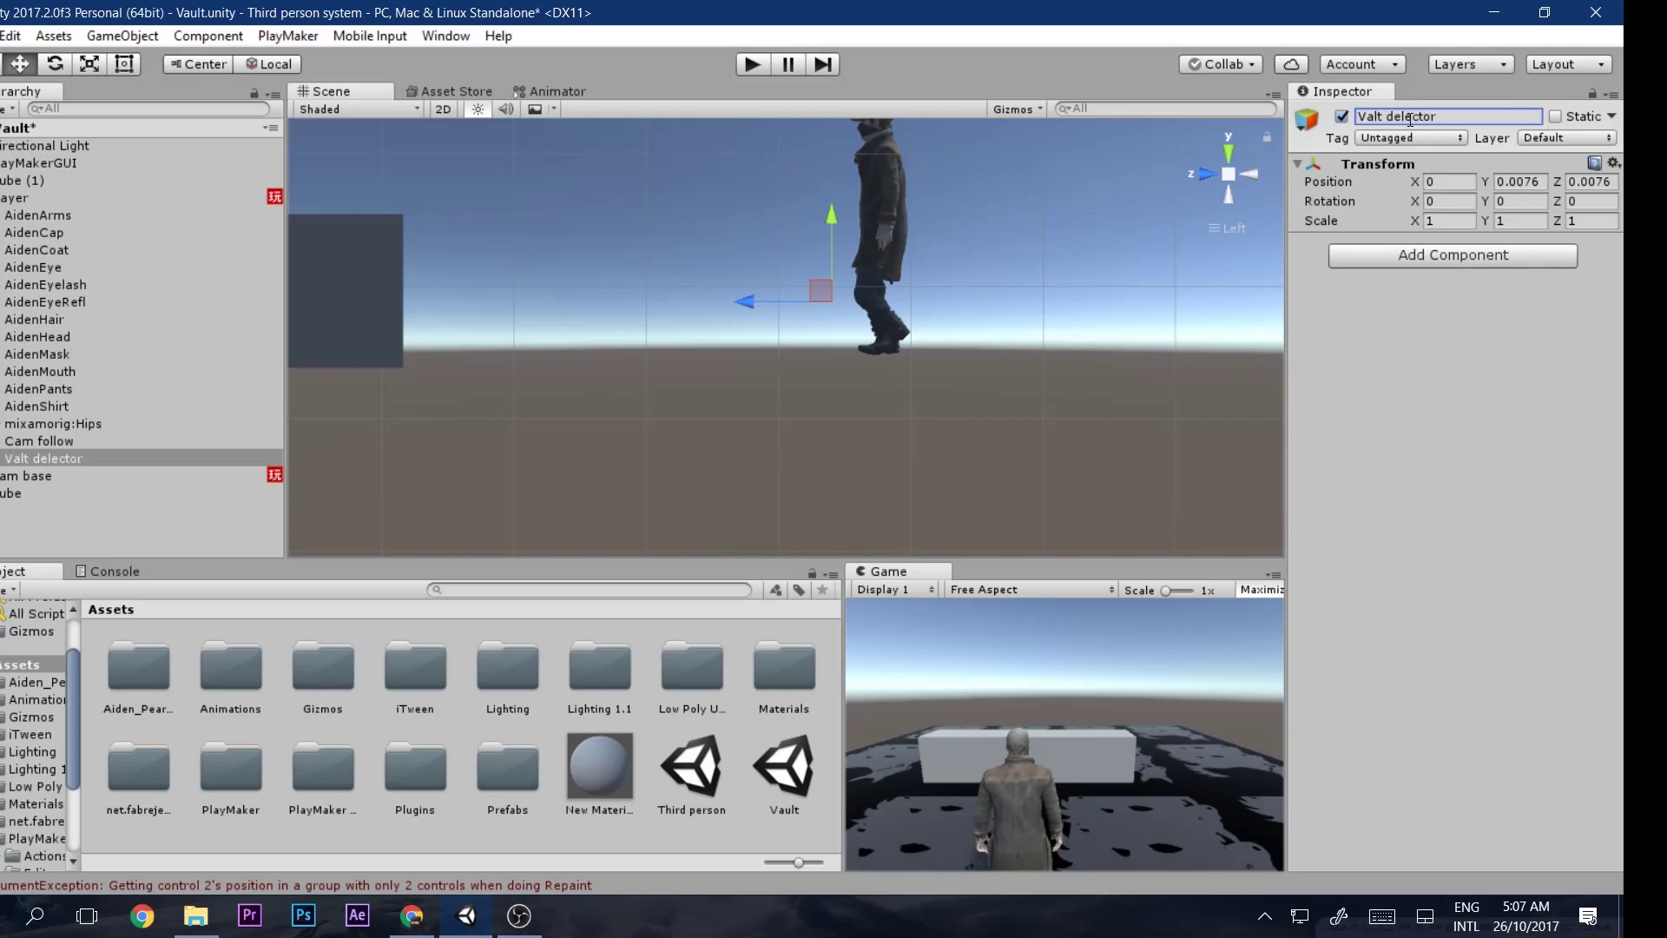
pyautogui.click(1494, 258)
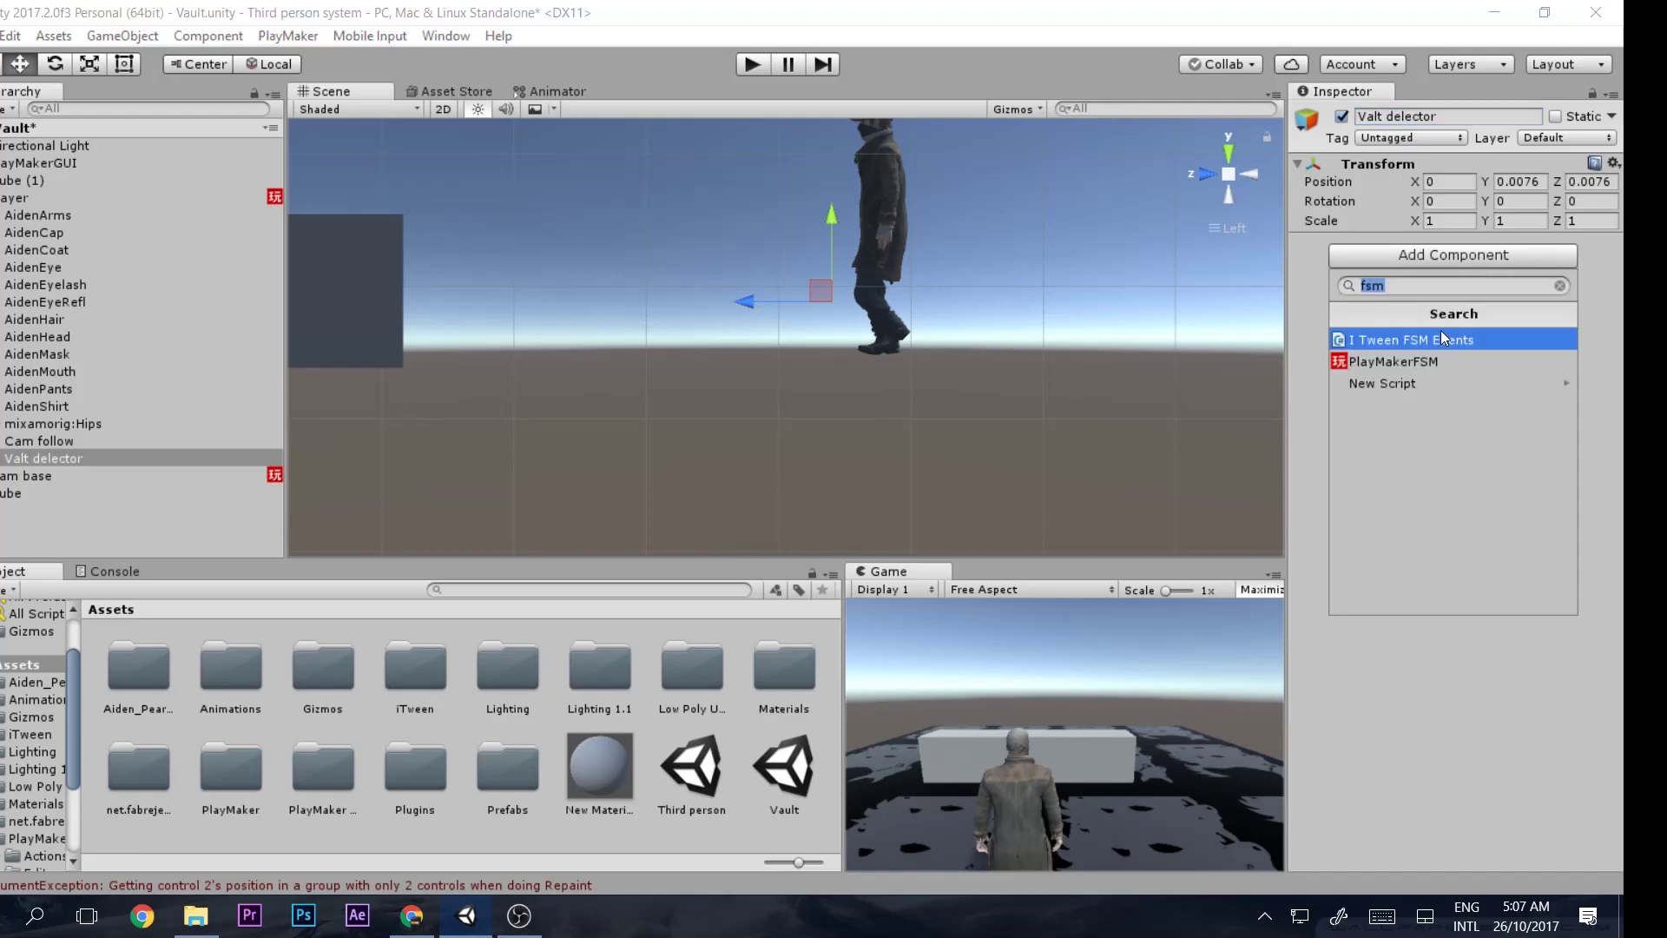
pyautogui.click(1421, 360)
pyautogui.click(1596, 245)
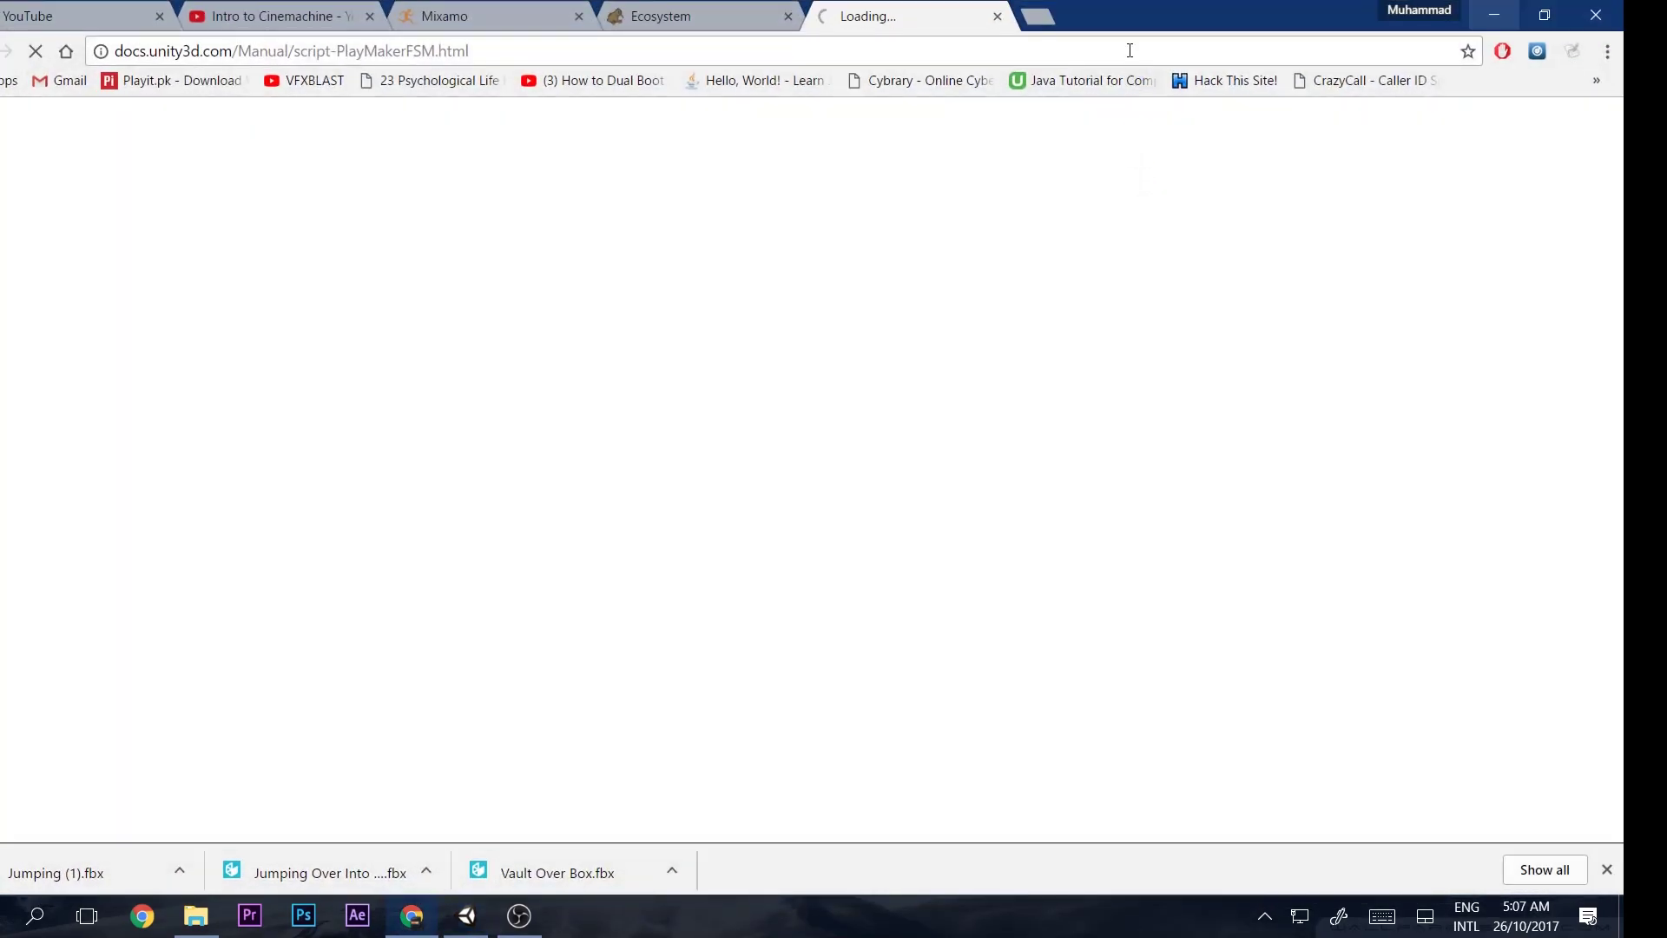
pyautogui.click(1576, 14)
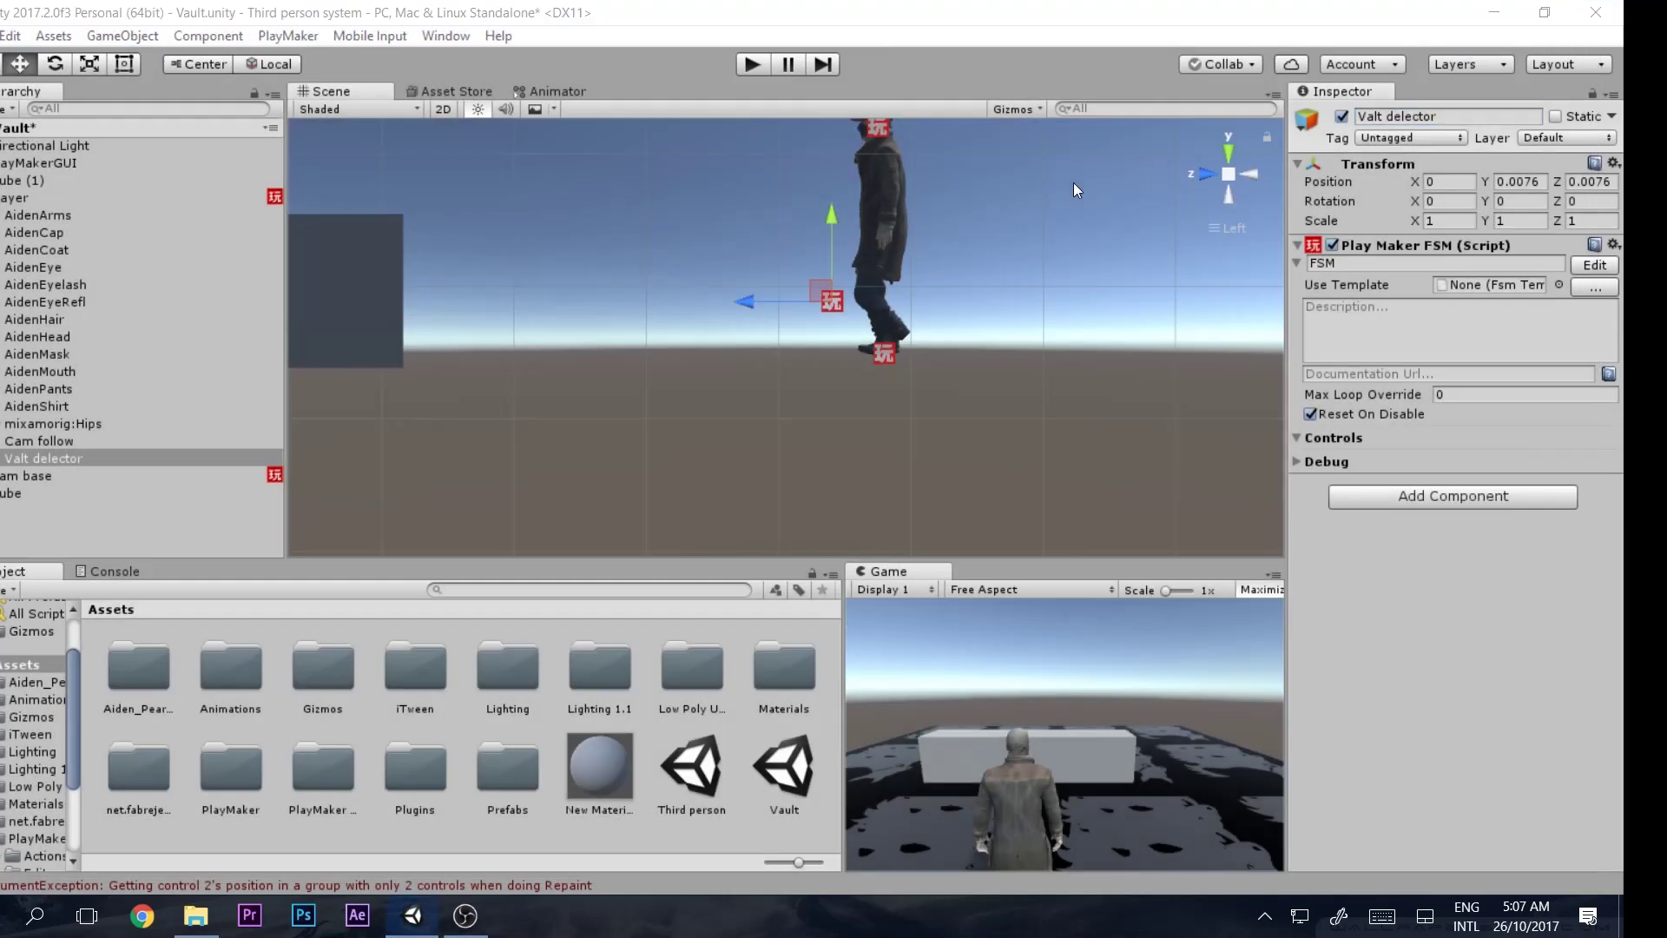
# Open the Valt delector FSM for editing and add a Get Button Down action to State 1
pyautogui.click(1594, 265)
pyautogui.moveTo(1134, 203); pyautogui.dragTo(1155, 180)
pyautogui.click(1042, 196)
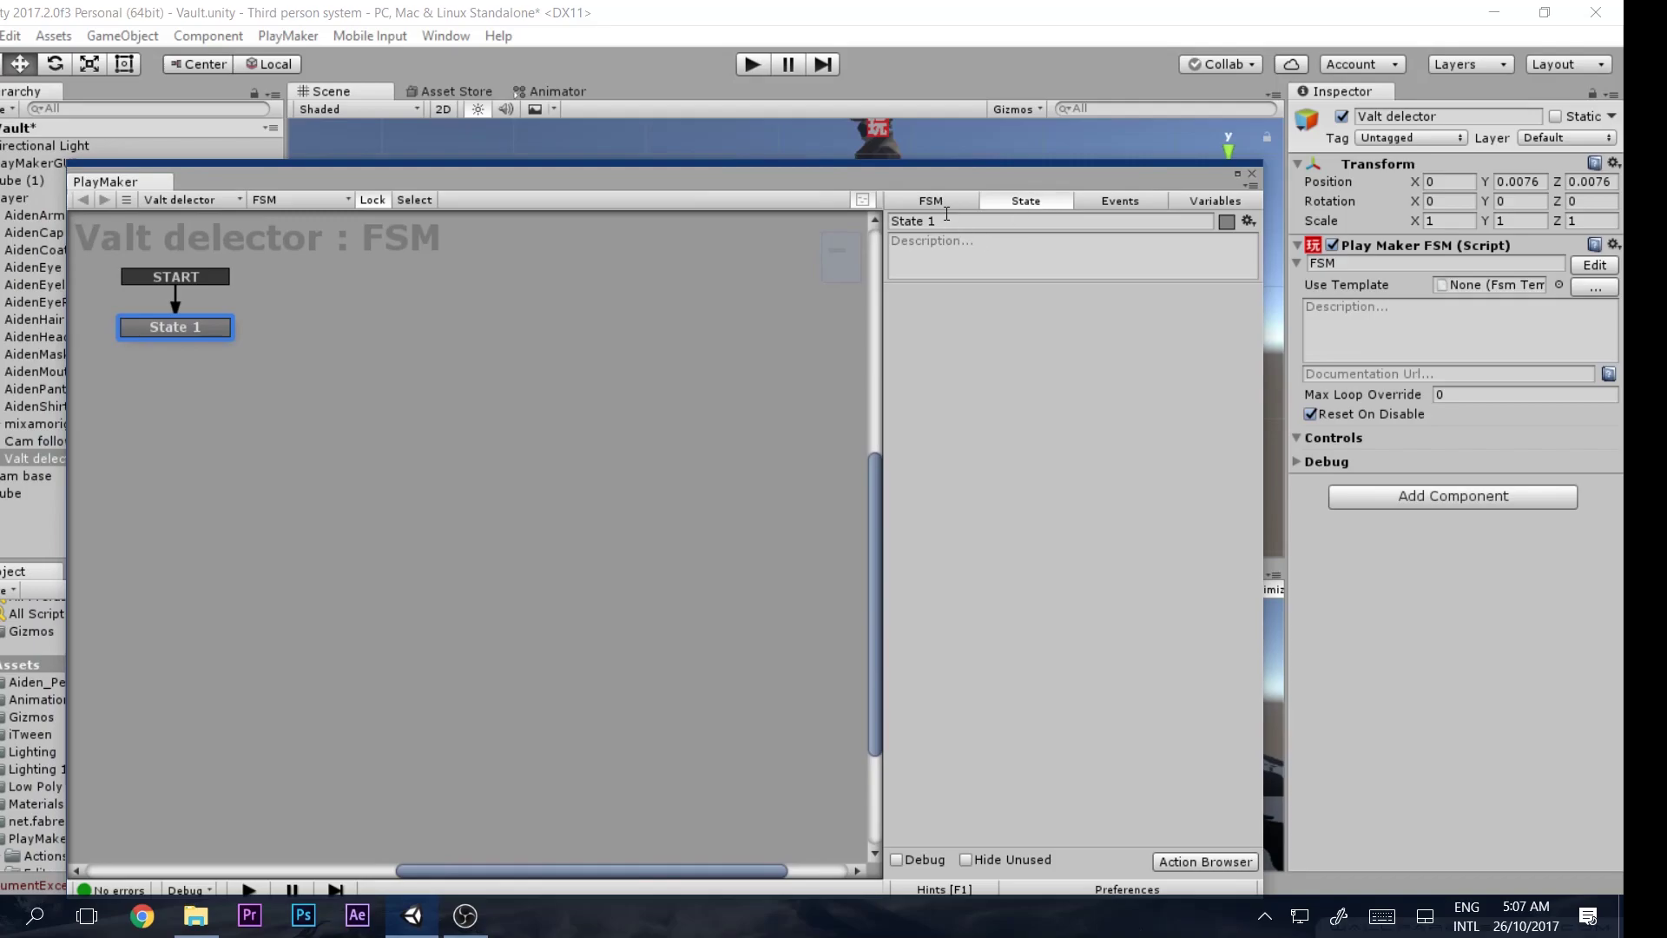
pyautogui.press('`')
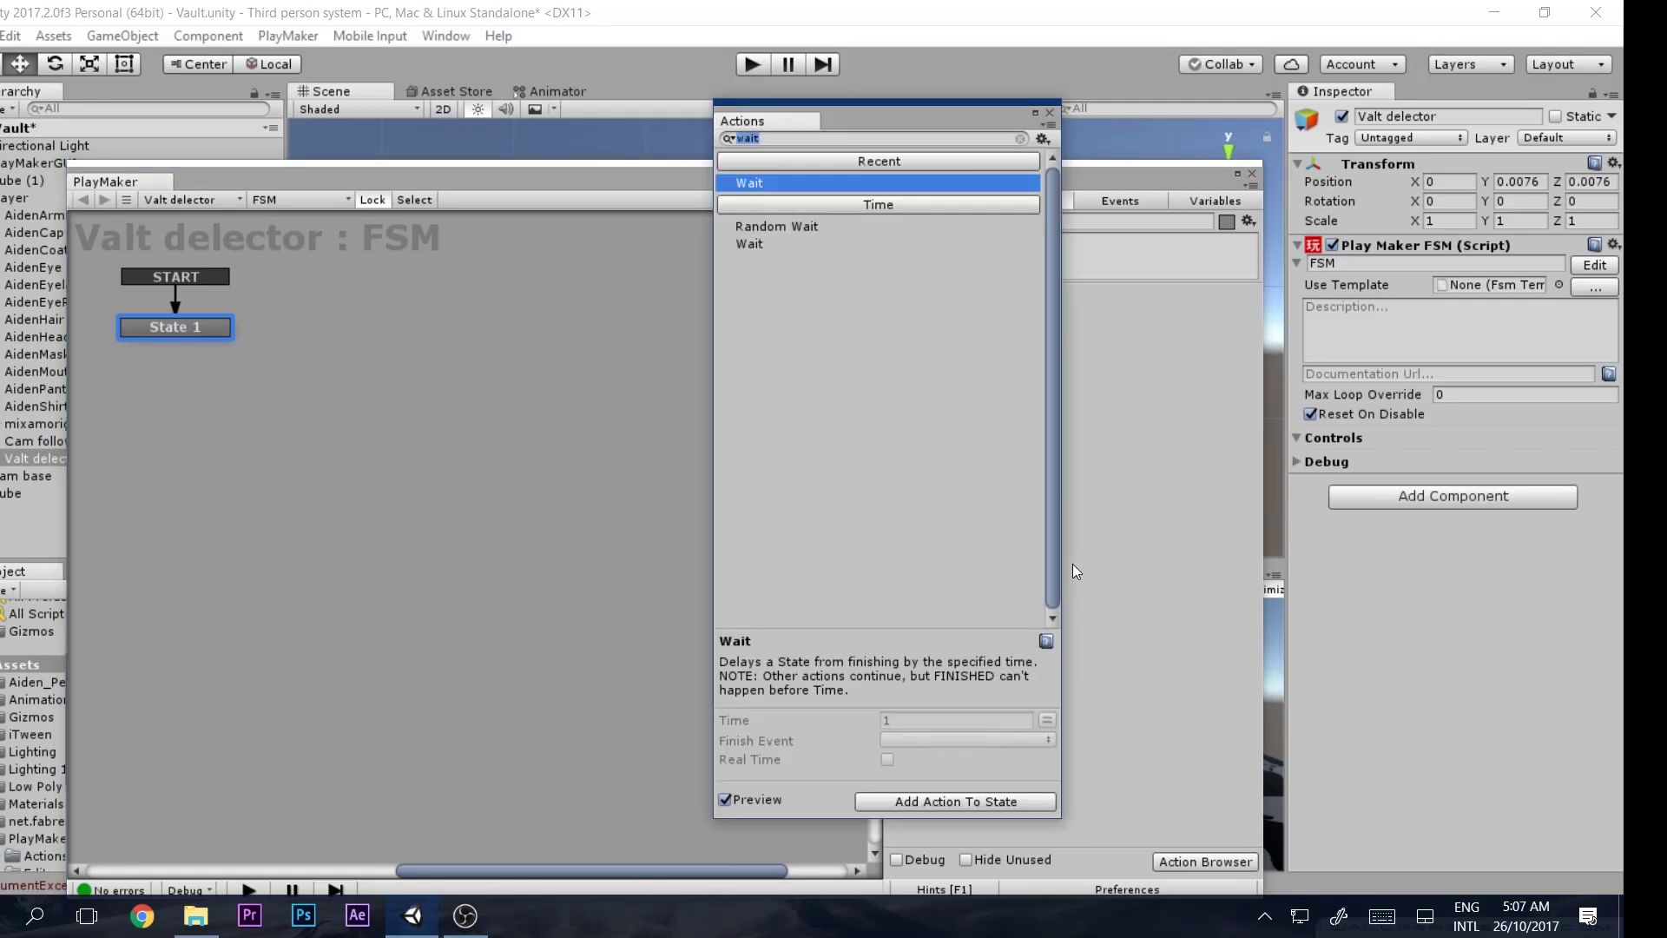
pyautogui.write('G')
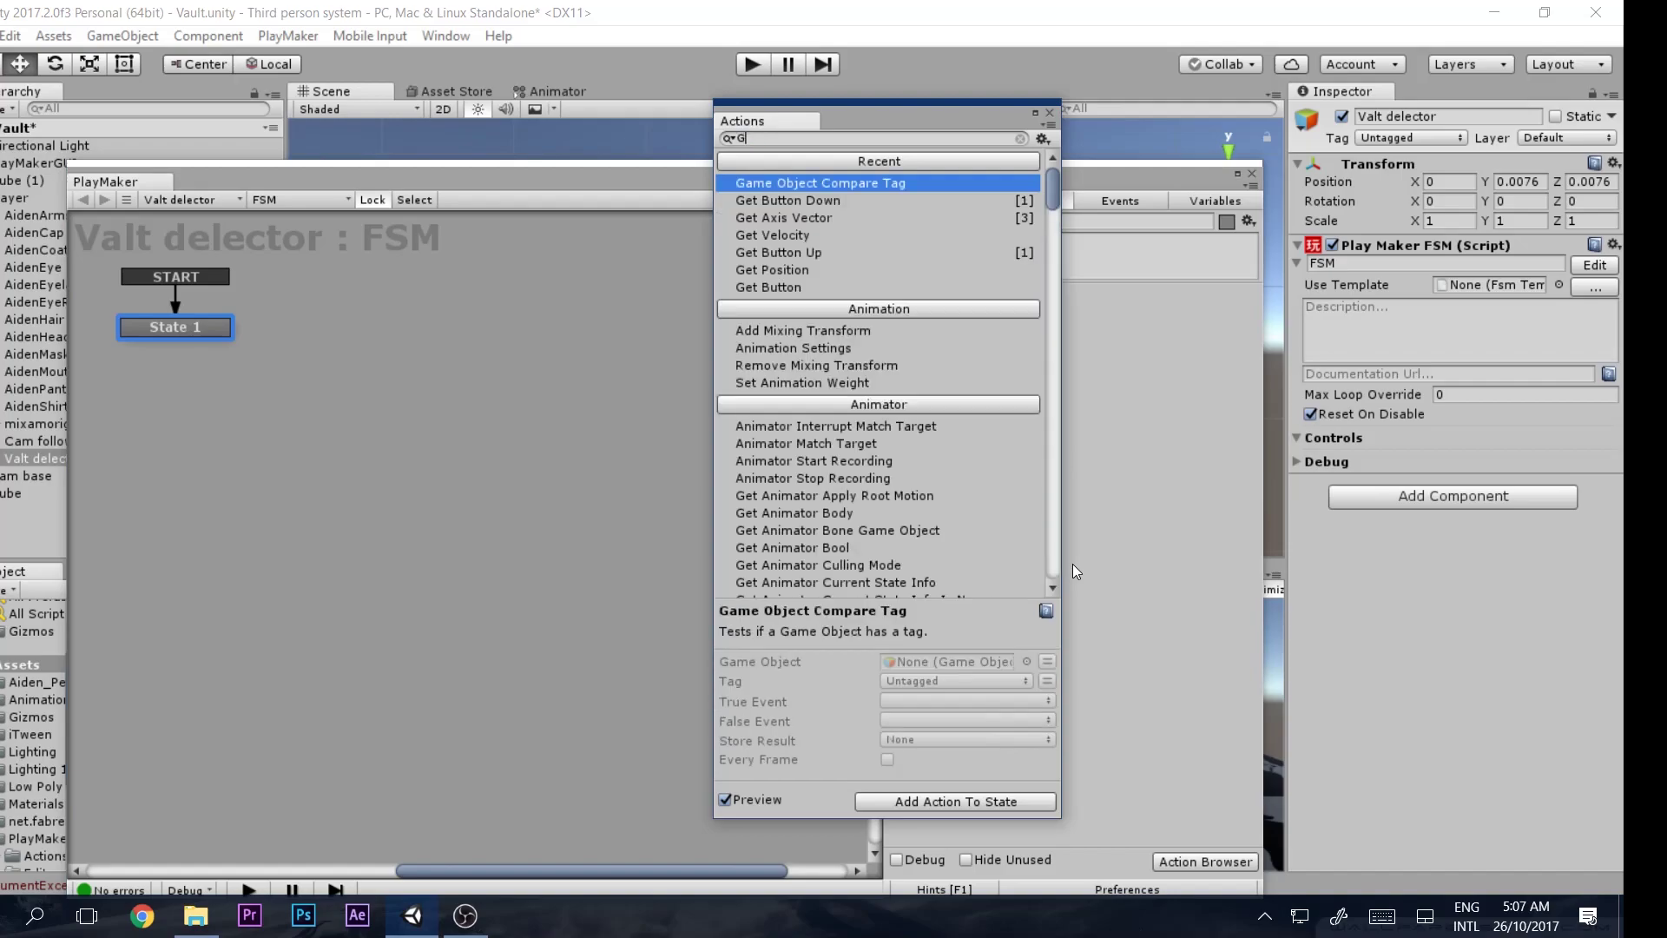
pyautogui.write('et bu')
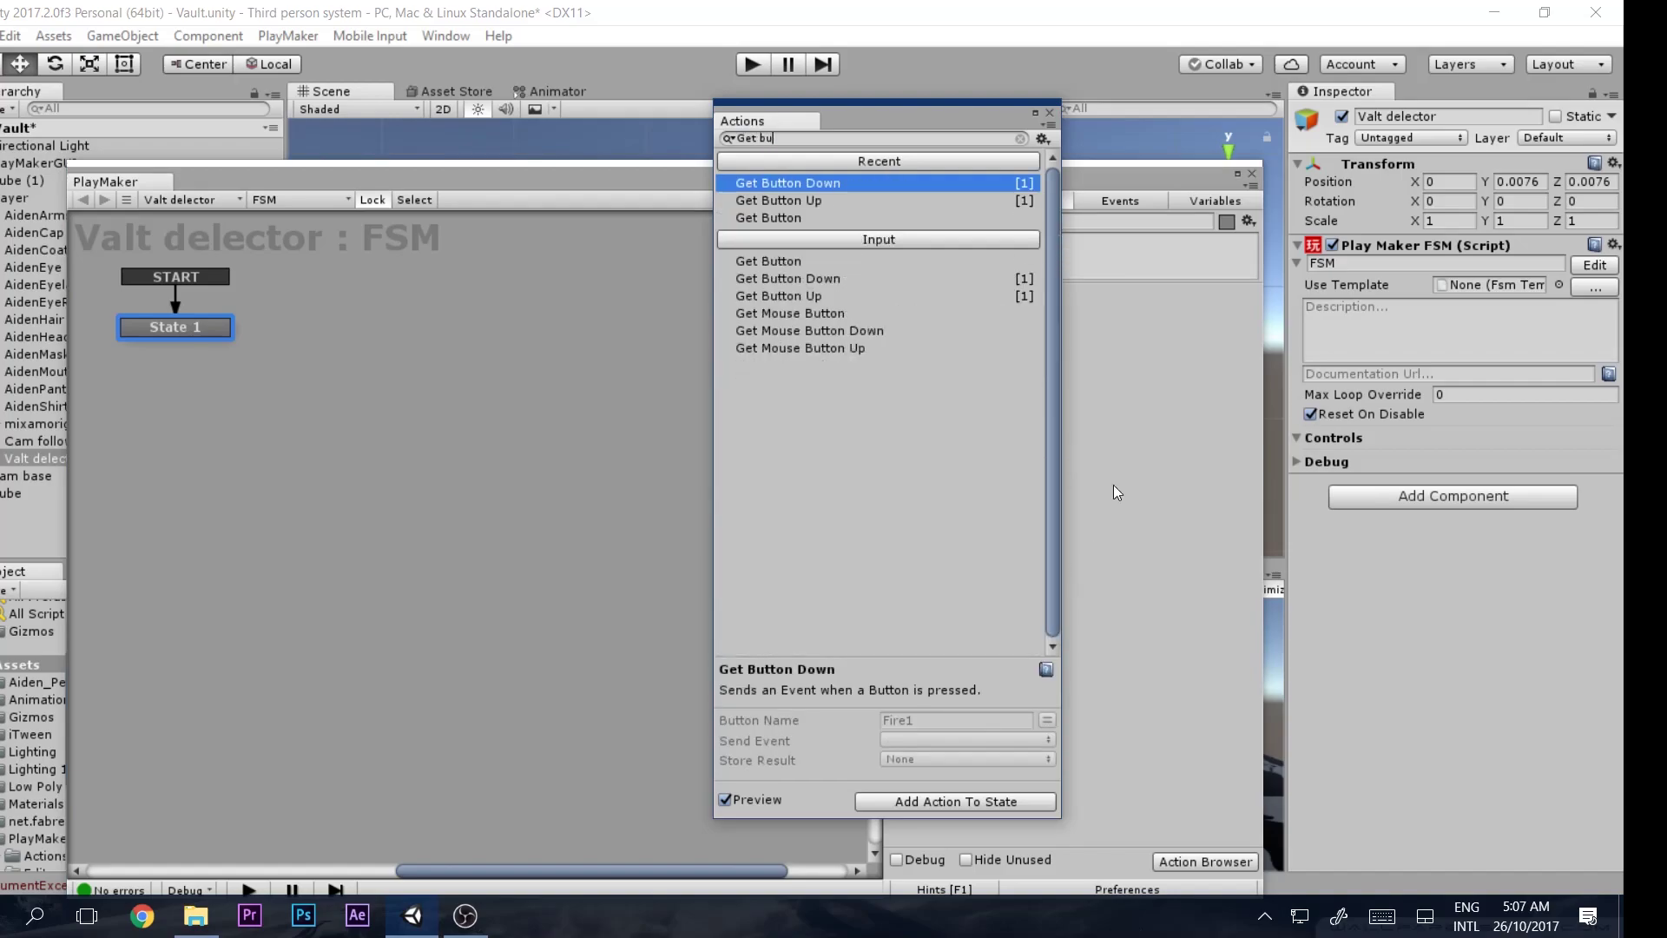
pyautogui.doubleClick(981, 182)
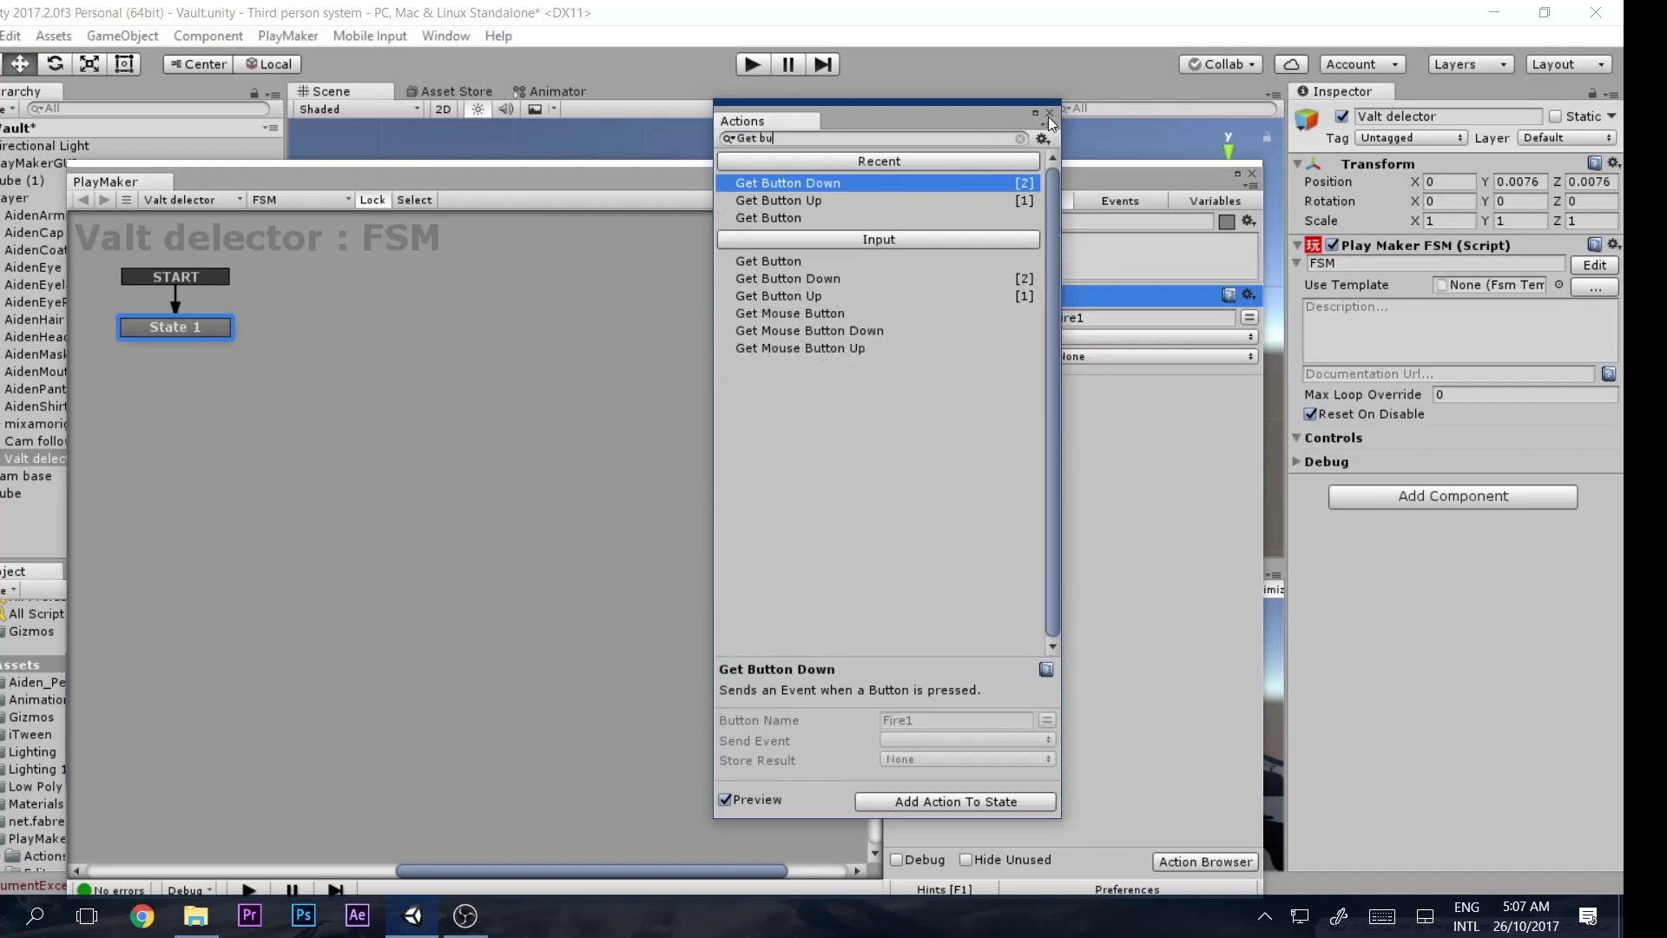
pyautogui.click(1049, 112)
# Set the Get Button Down action's button name to "Jump"
pyautogui.click(1086, 316)
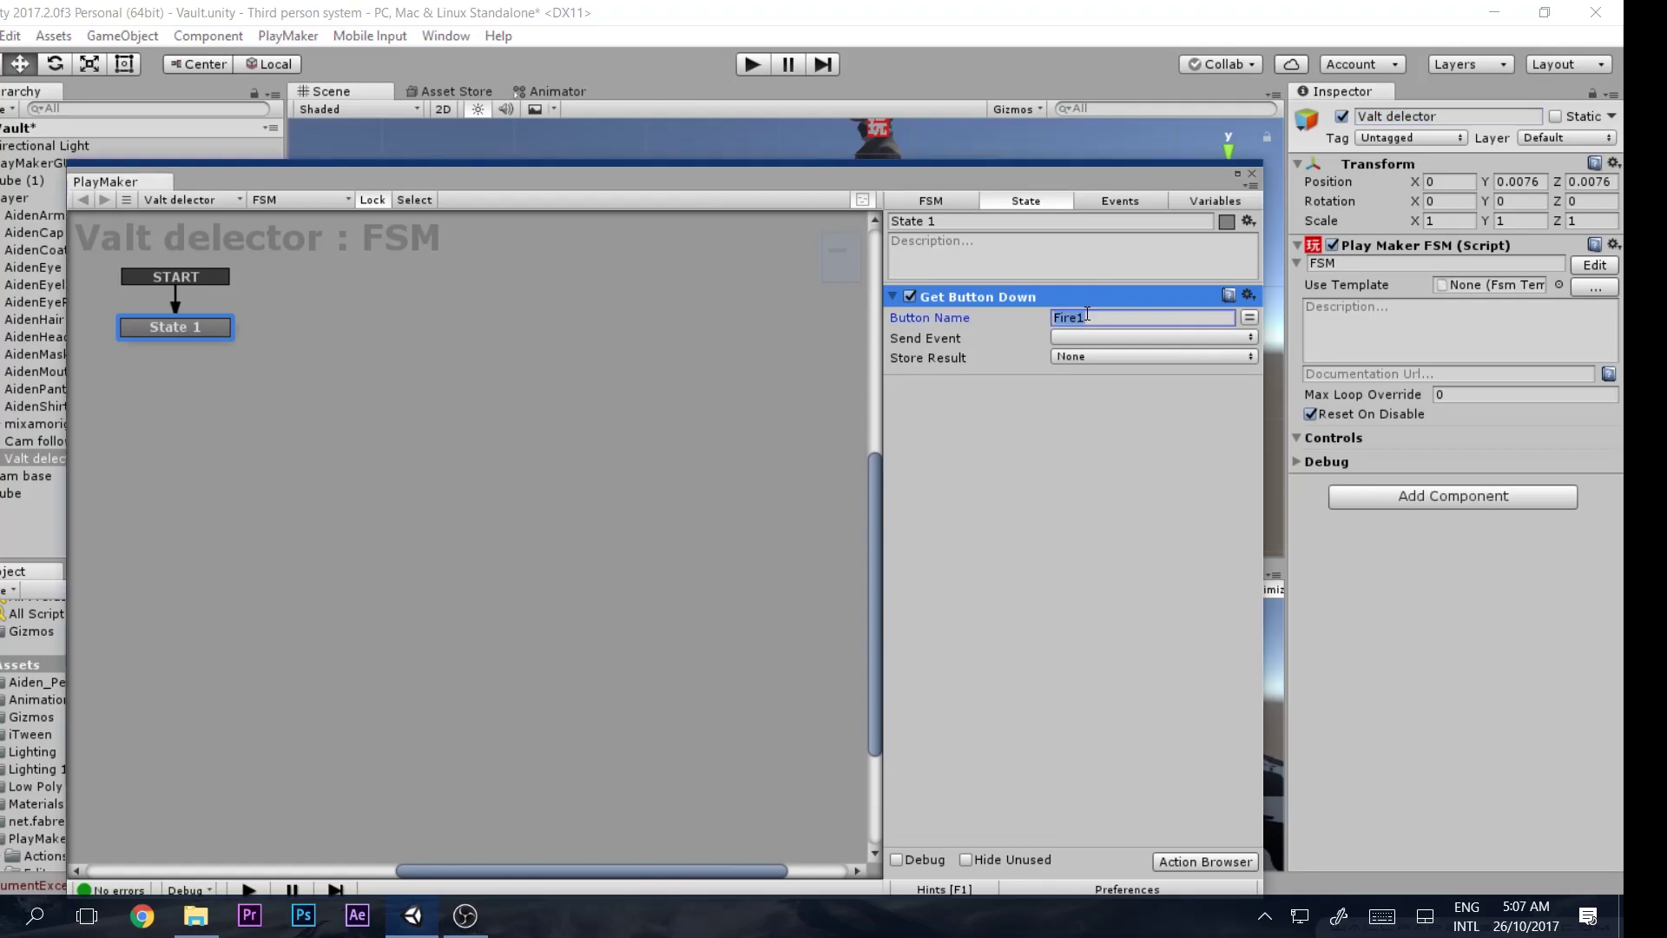
pyautogui.write('Jump')
pyautogui.click(1056, 340)
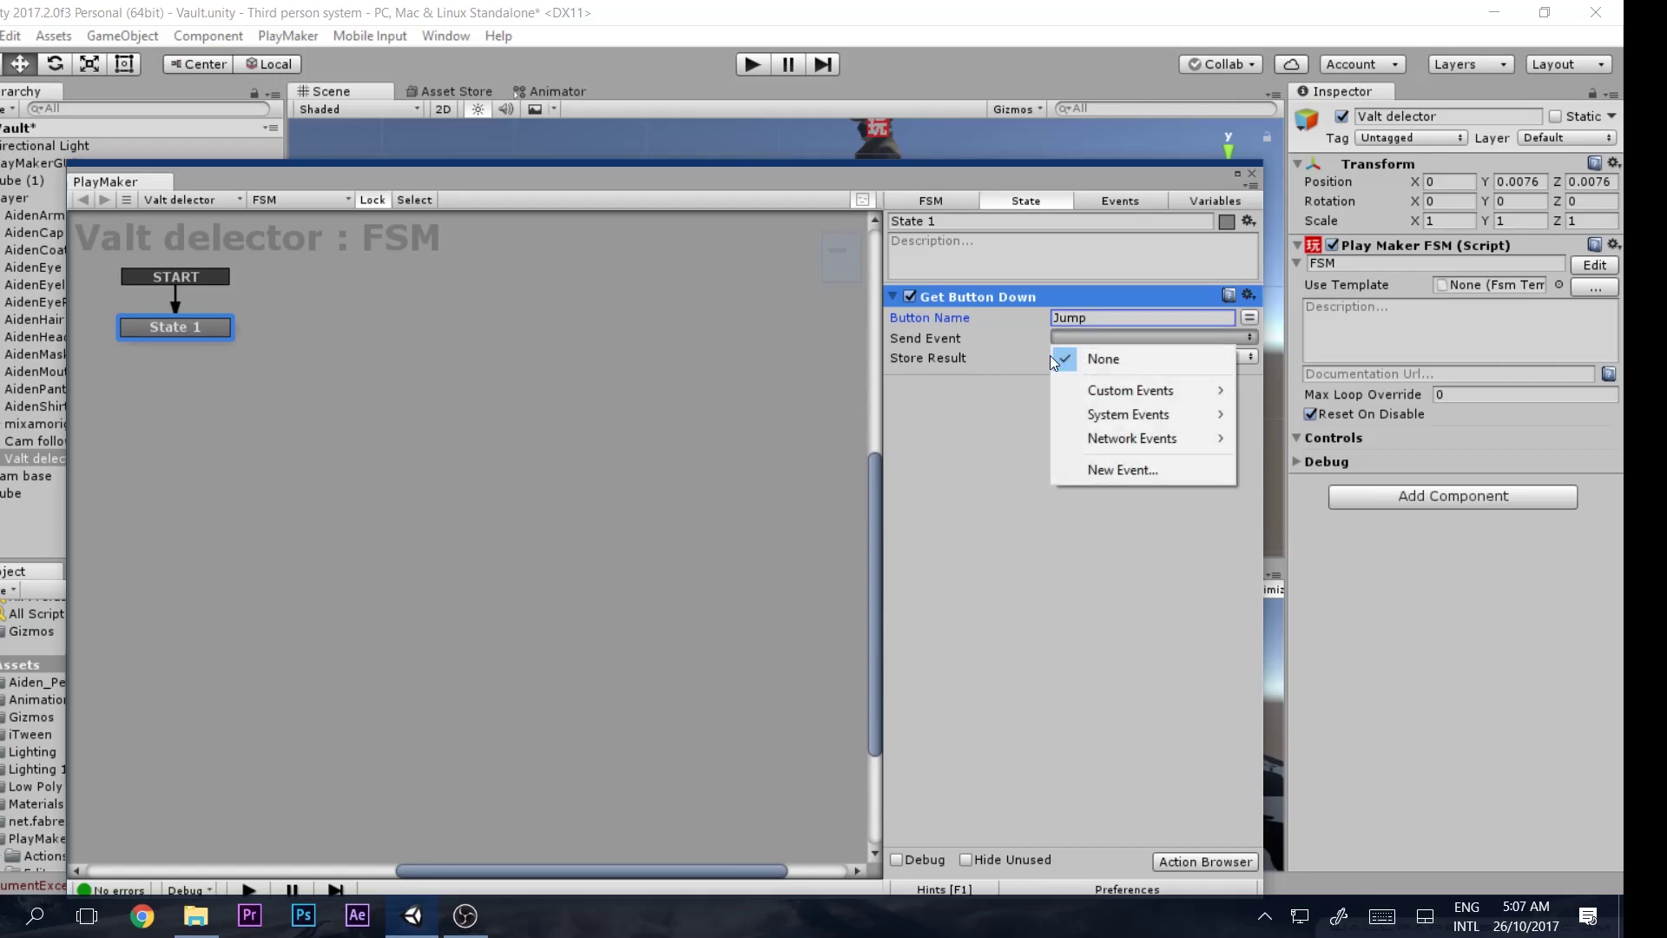
pyautogui.moveTo(1089, 316); pyautogui.dragTo(1064, 321)
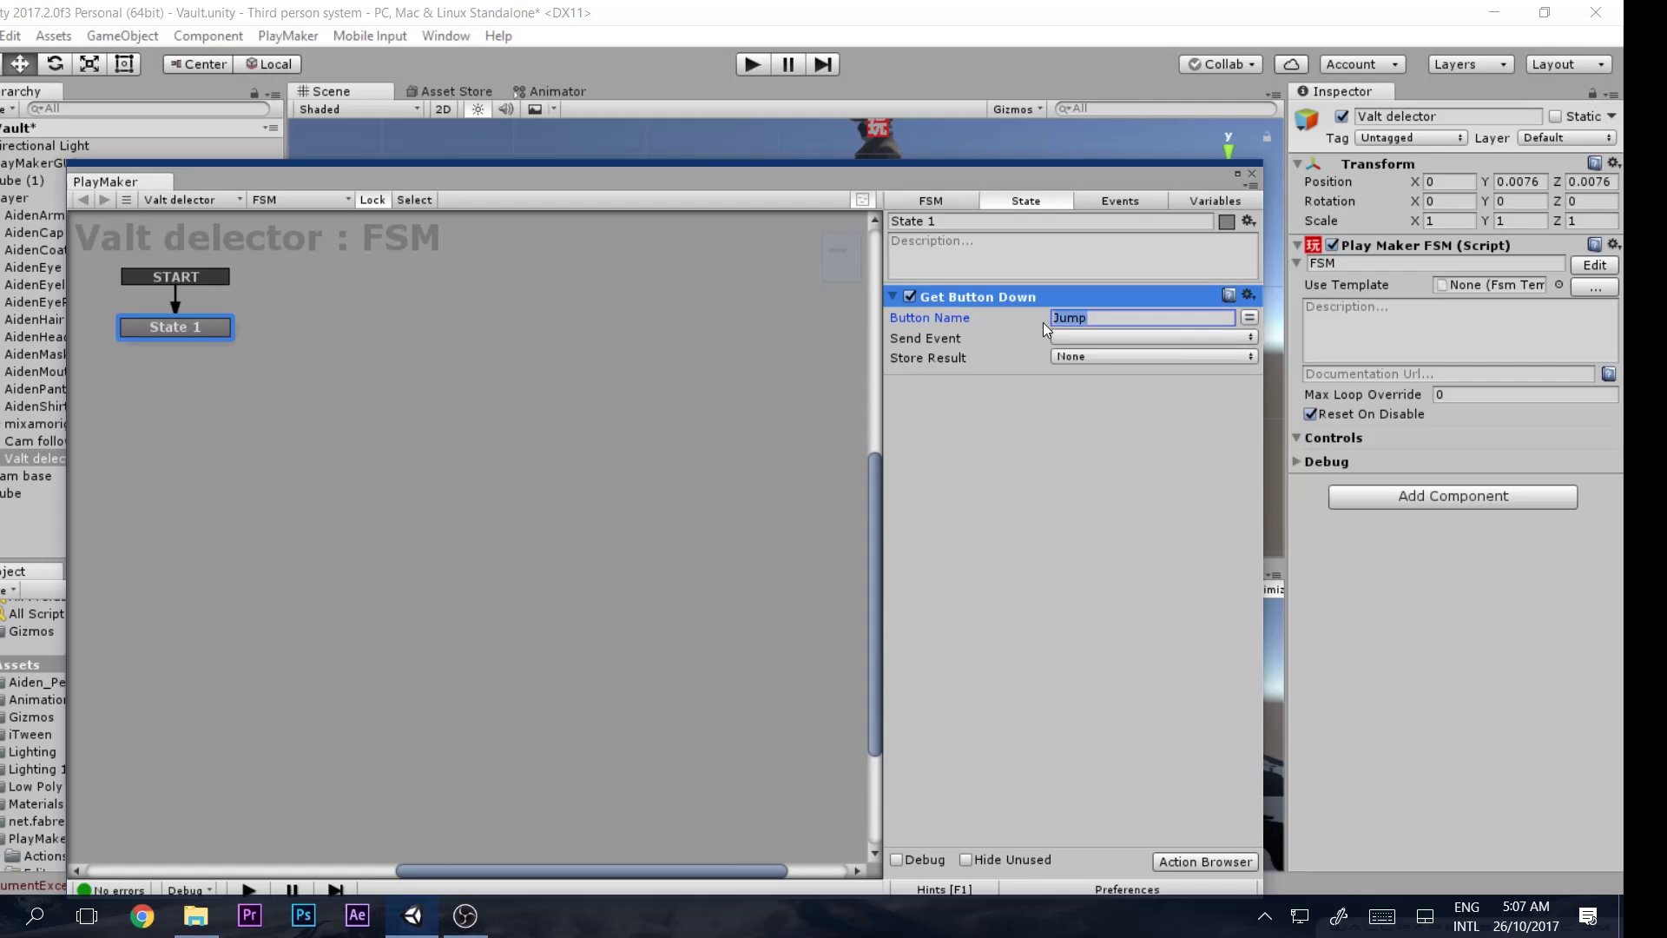
pyautogui.click(1049, 377)
# Create a new event named "Vauly" as the event sent by the Get Button Down action
pyautogui.click(1071, 337)
pyautogui.click(1024, 405)
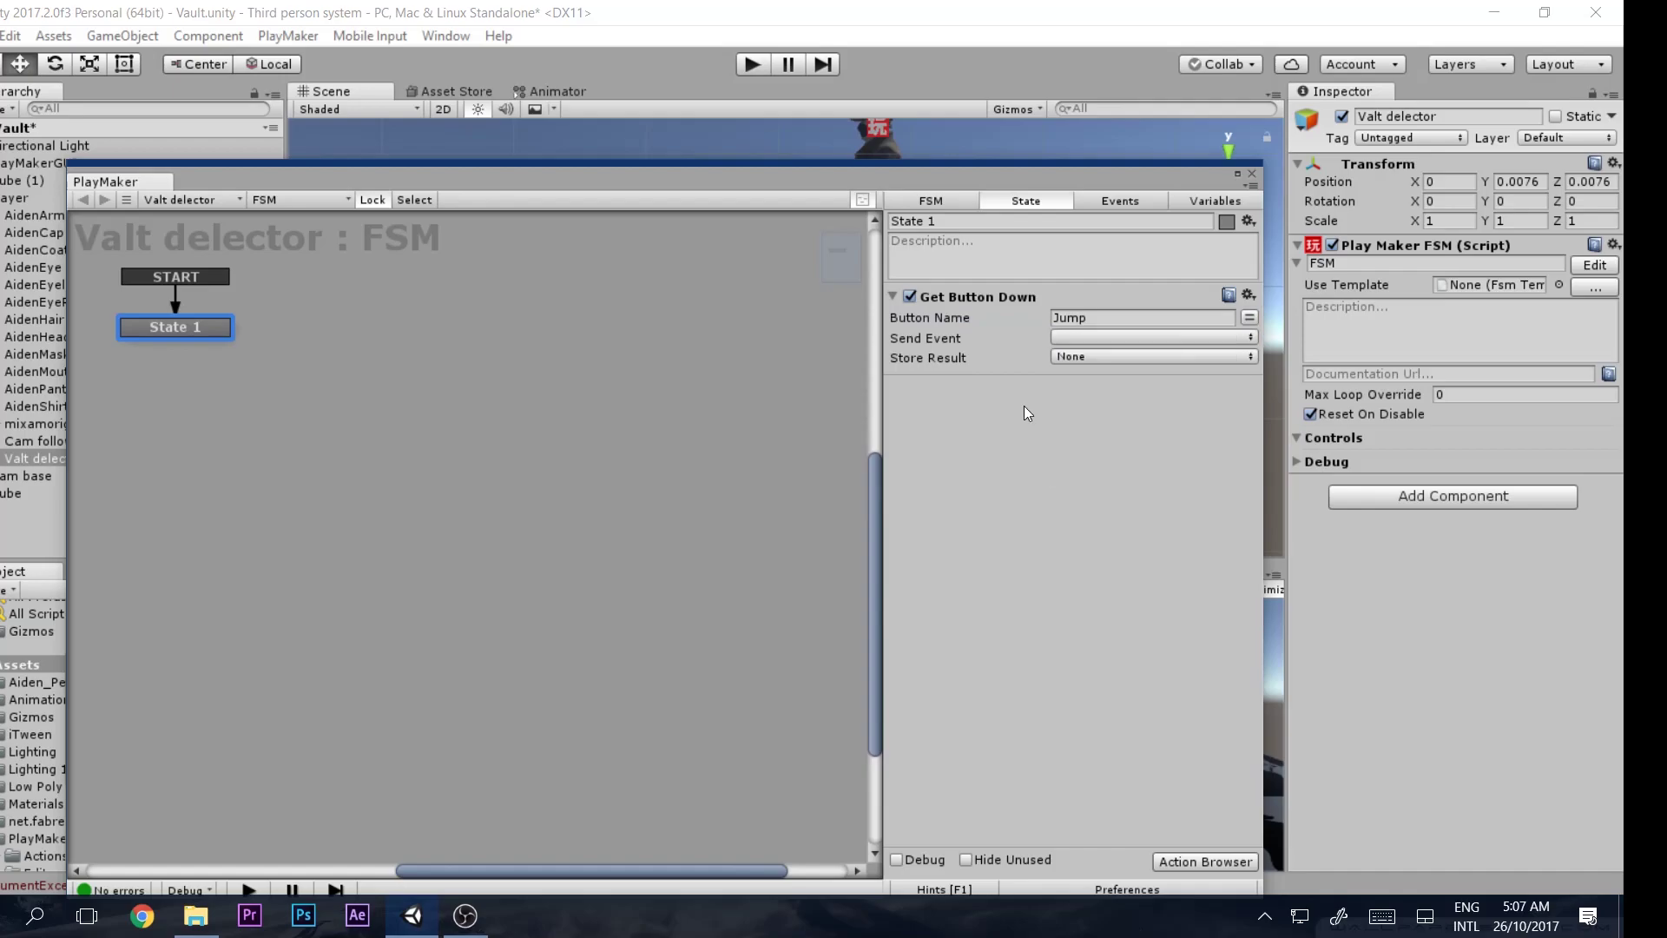
pyautogui.click(1072, 338)
pyautogui.click(1092, 469)
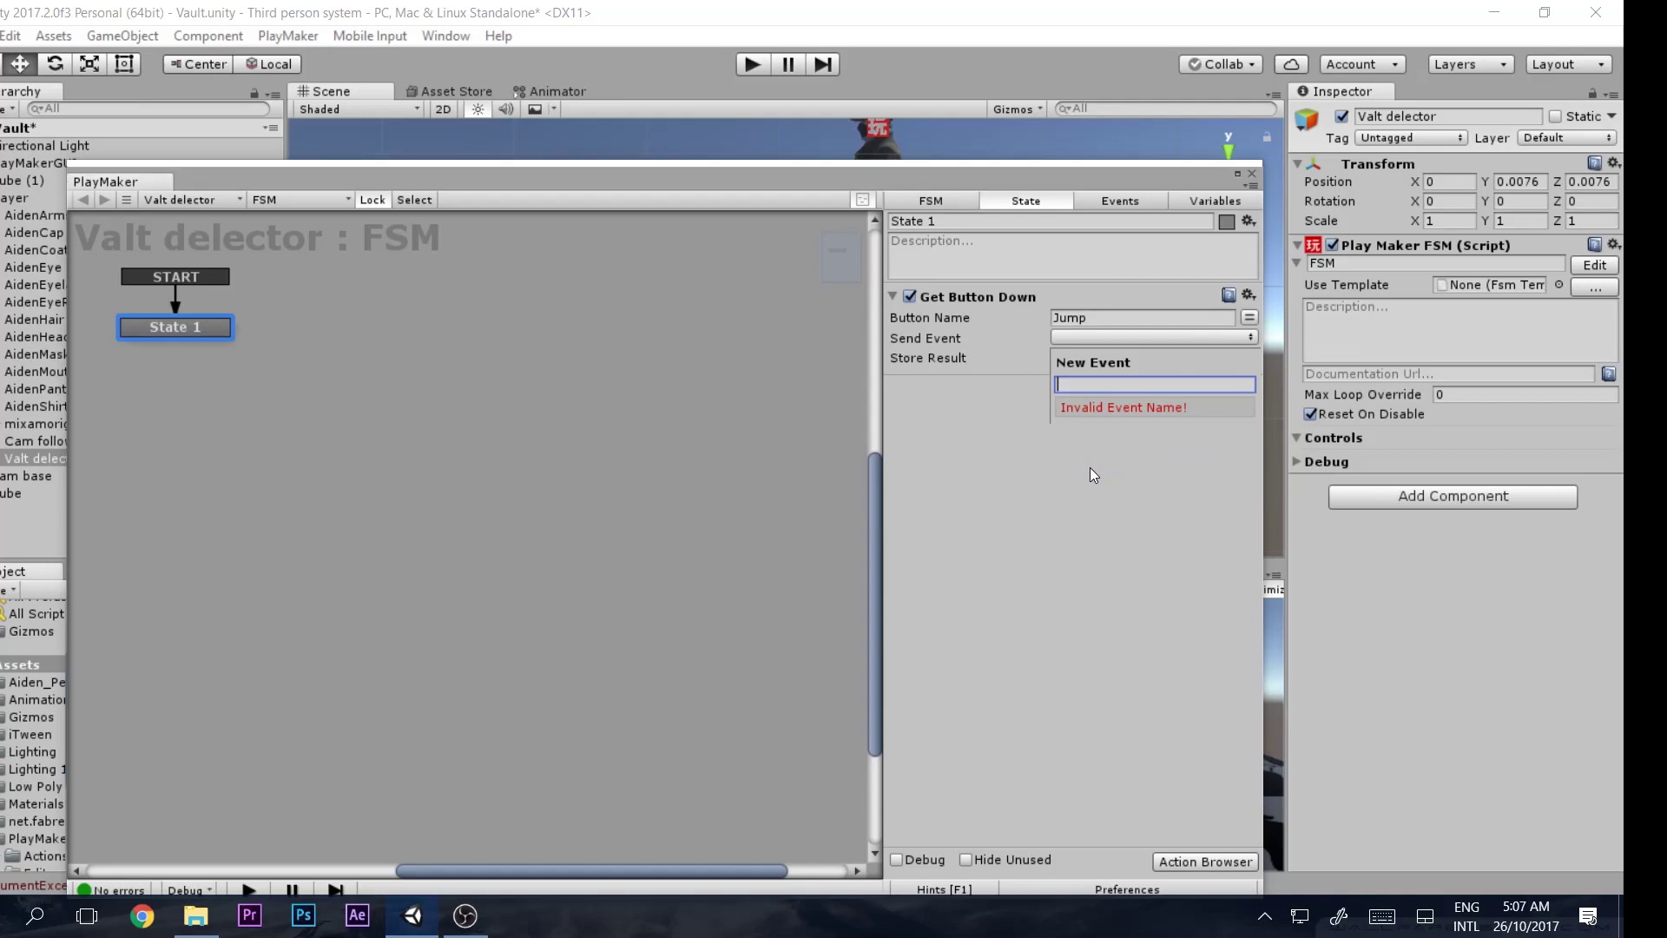
pyautogui.write('Vauly')
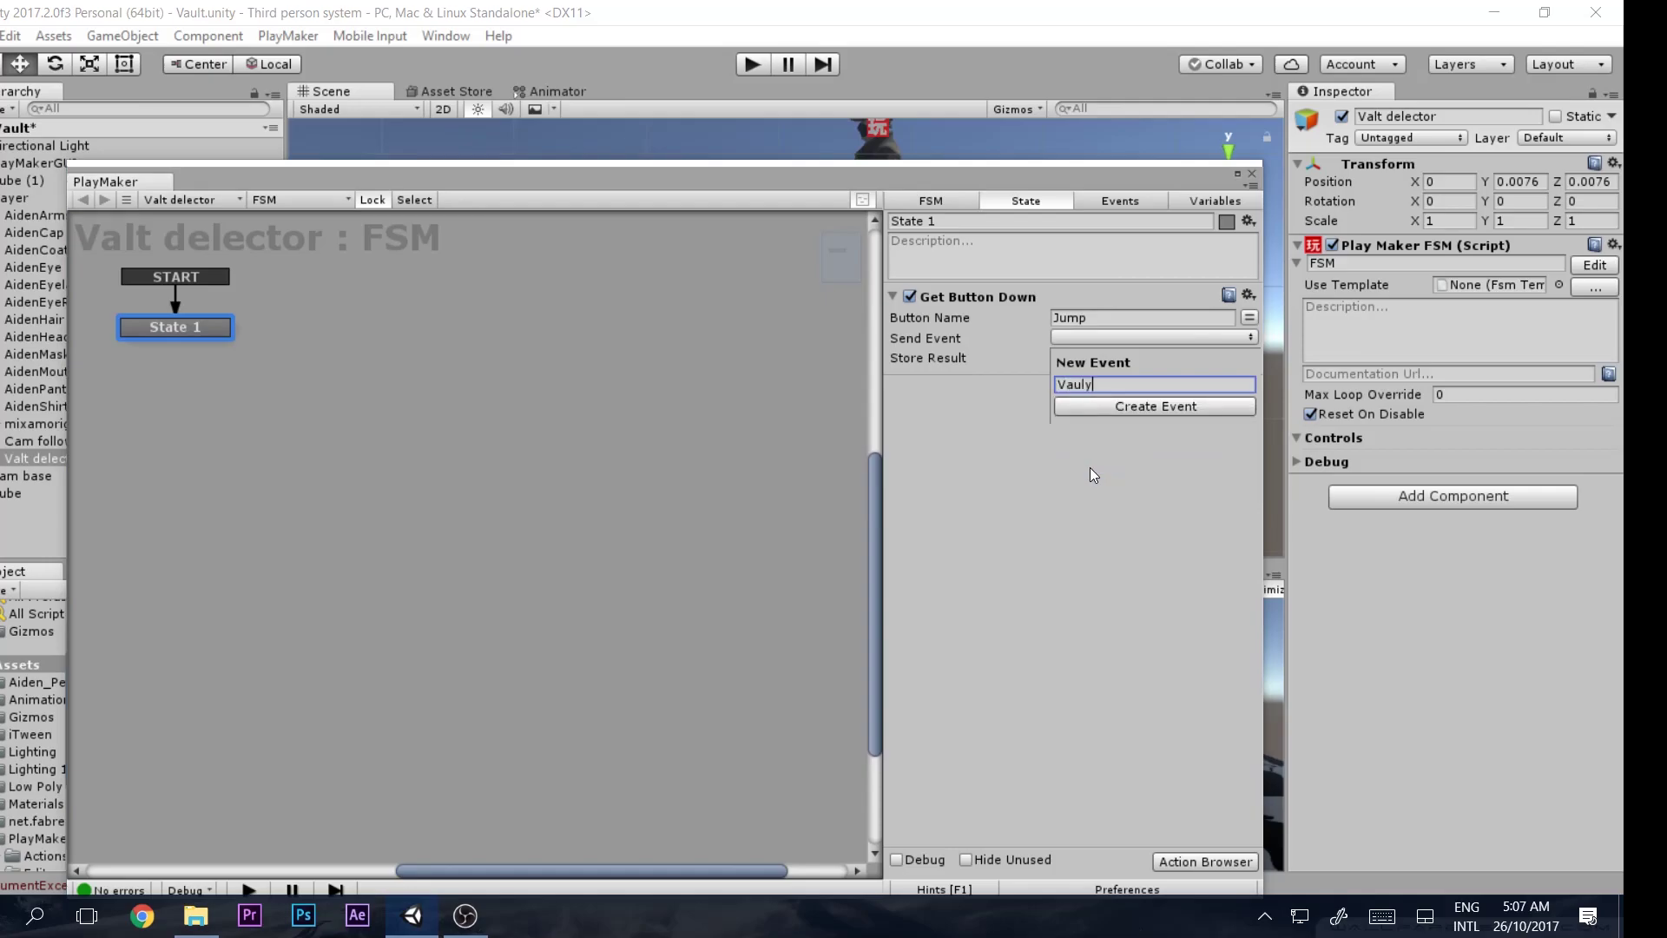
pyautogui.press('Return')
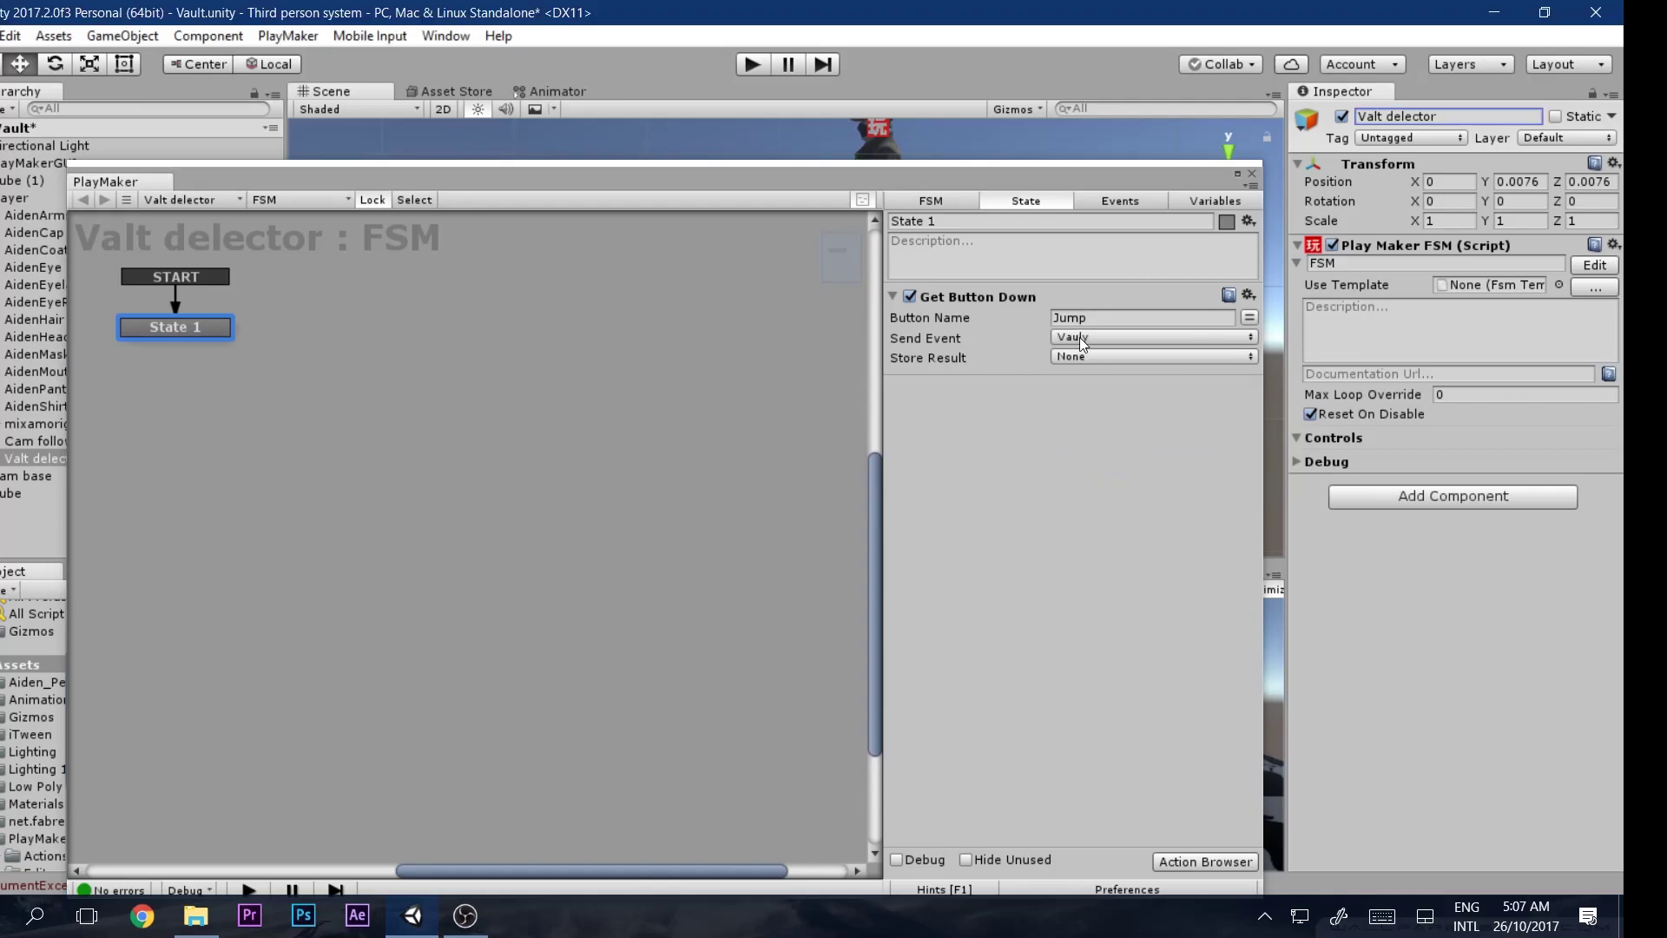
# Add a Vauly transition to State 1 and connect it to a new State 2 placed beside it
pyautogui.rightClick(213, 323)
pyautogui.moveTo(230, 335)
pyautogui.click(169, 340)
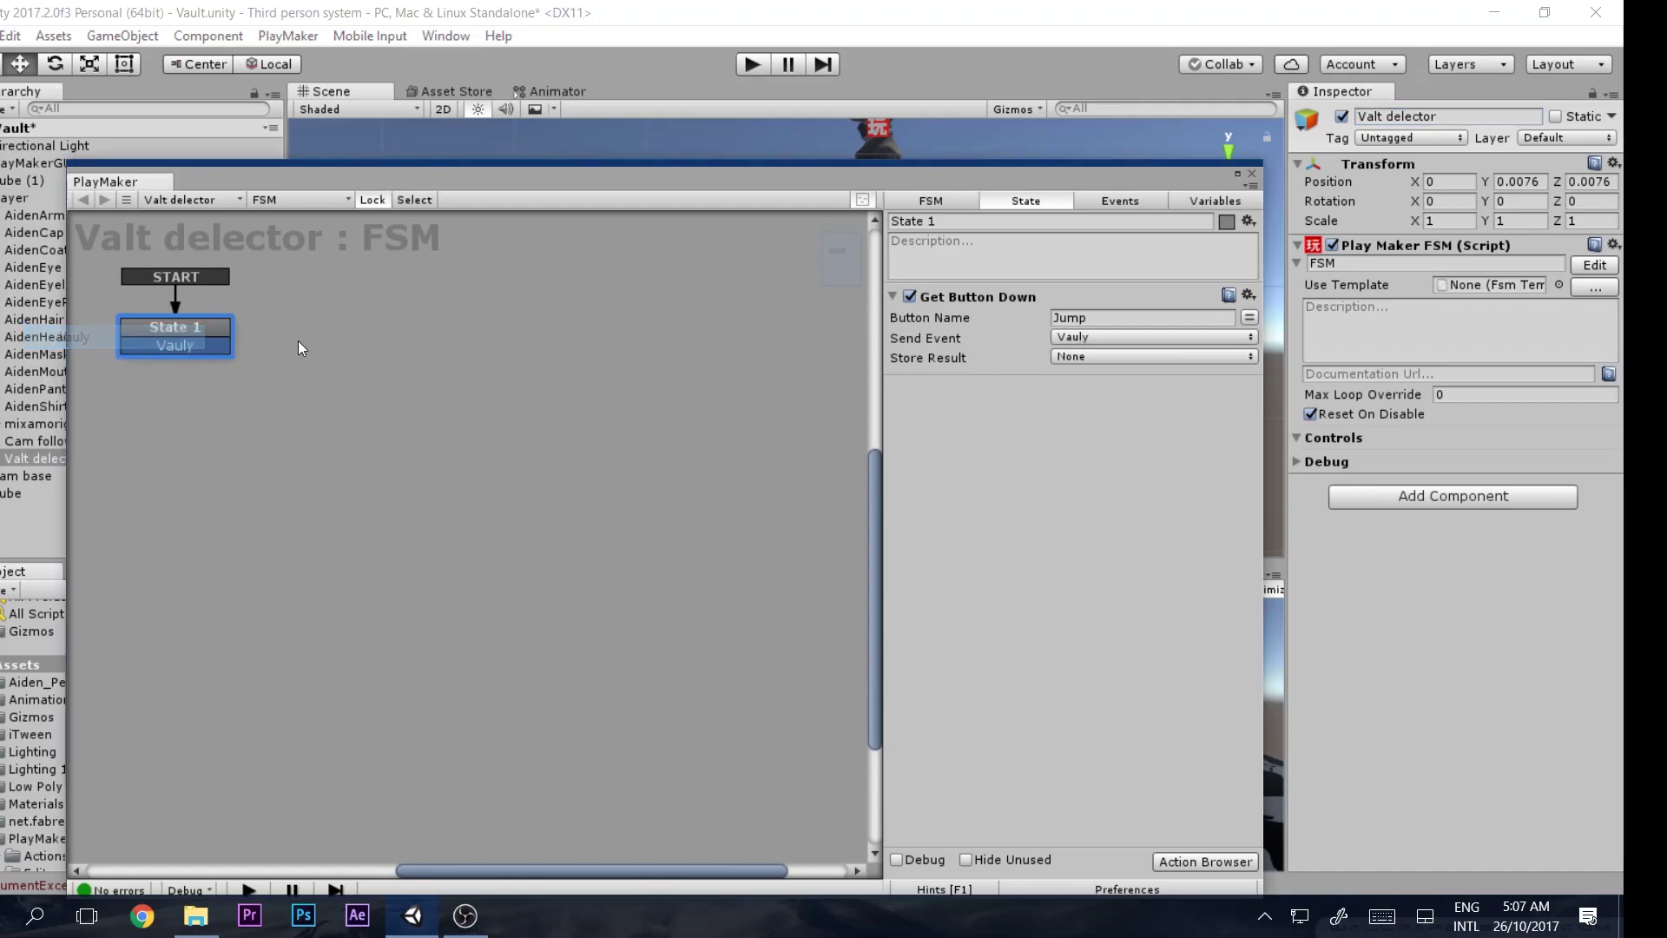
pyautogui.keyDown('ctrl'); pyautogui.click(369, 348); pyautogui.keyUp('ctrl')
pyautogui.moveTo(202, 346); pyautogui.dragTo(462, 334)
# Find the Raycast 2 action and add it to State 2
pyautogui.doubleClick(1082, 415)
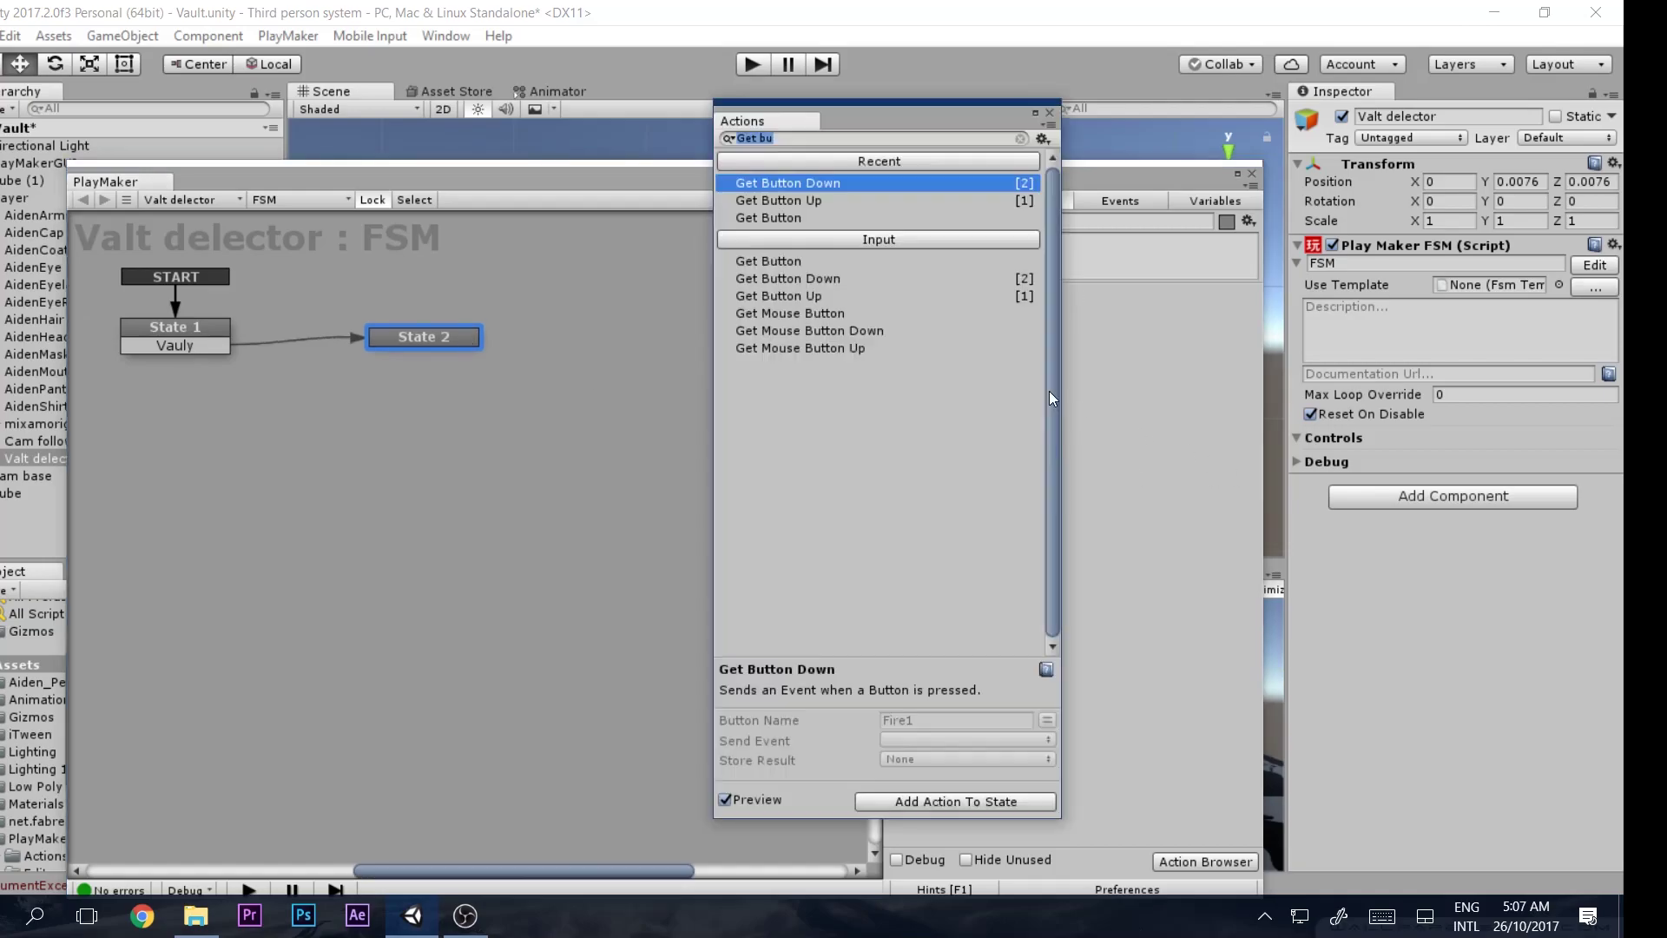
pyautogui.write('Ra')
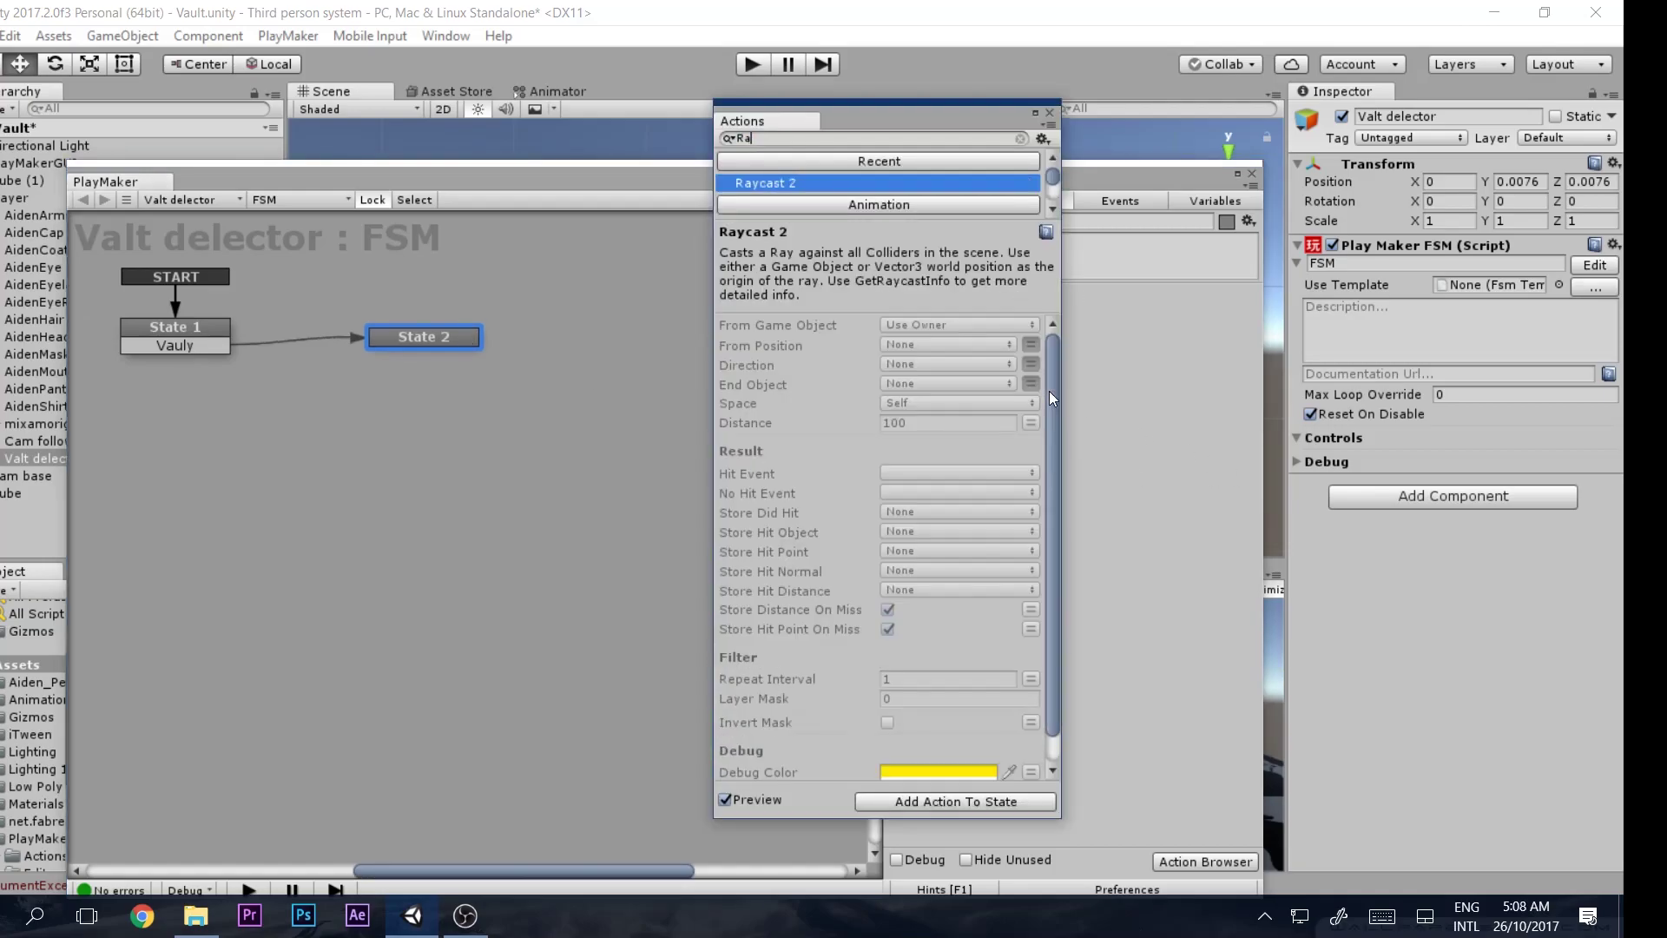
pyautogui.write('ycast')
pyautogui.doubleClick(761, 184)
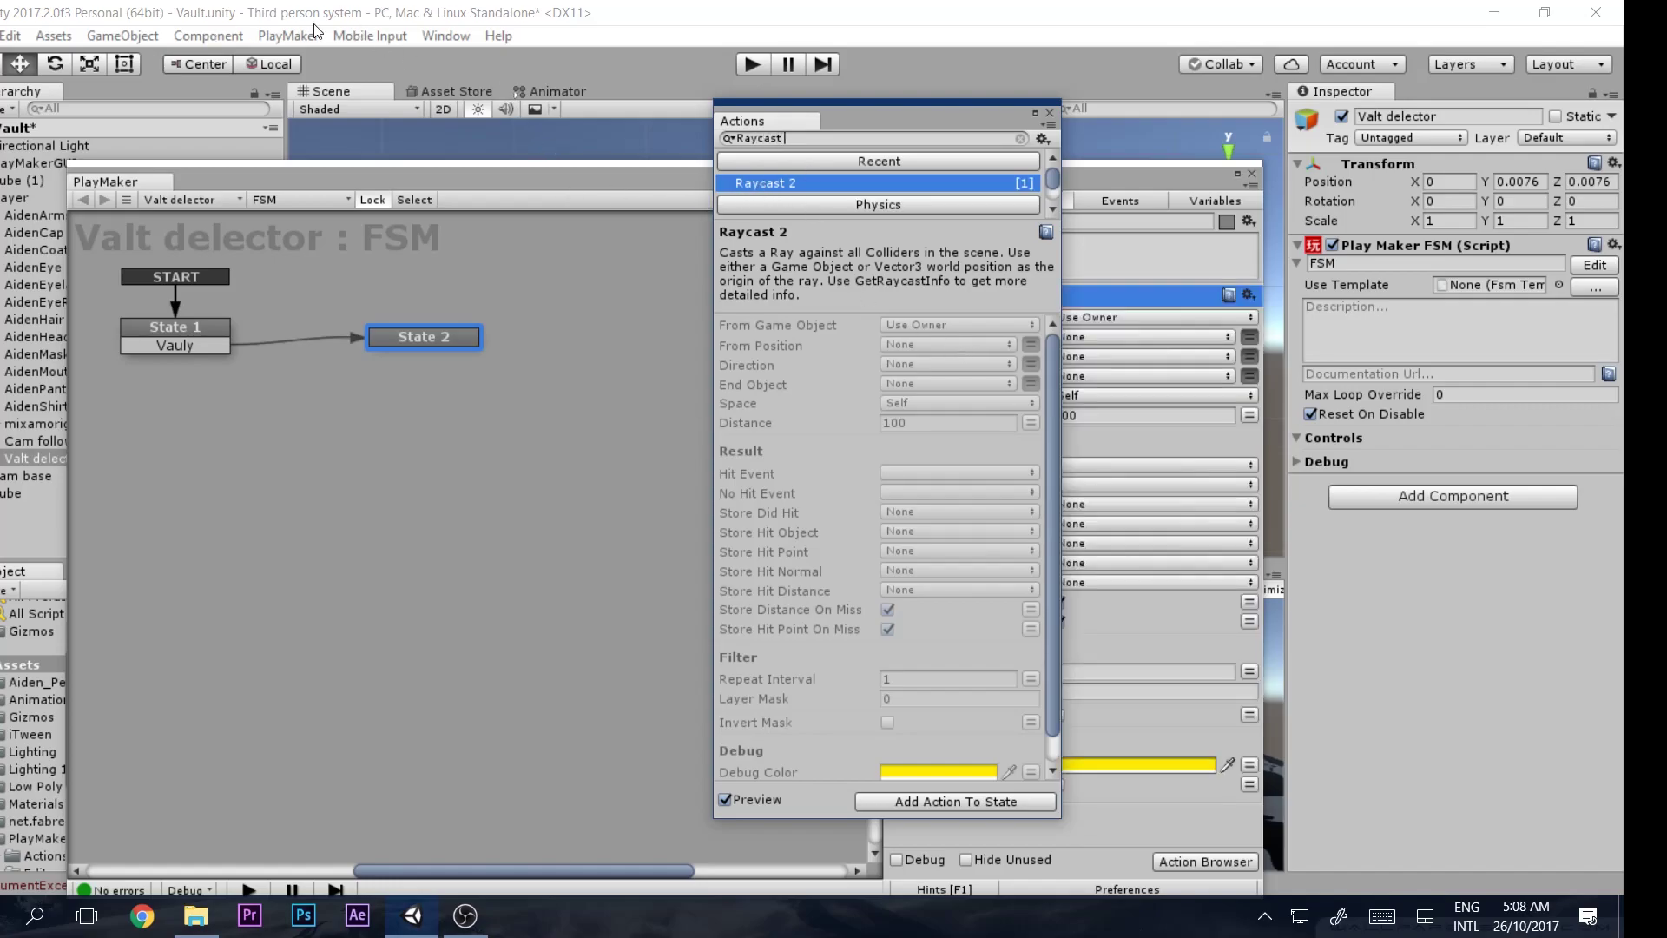
pyautogui.click(1049, 113)
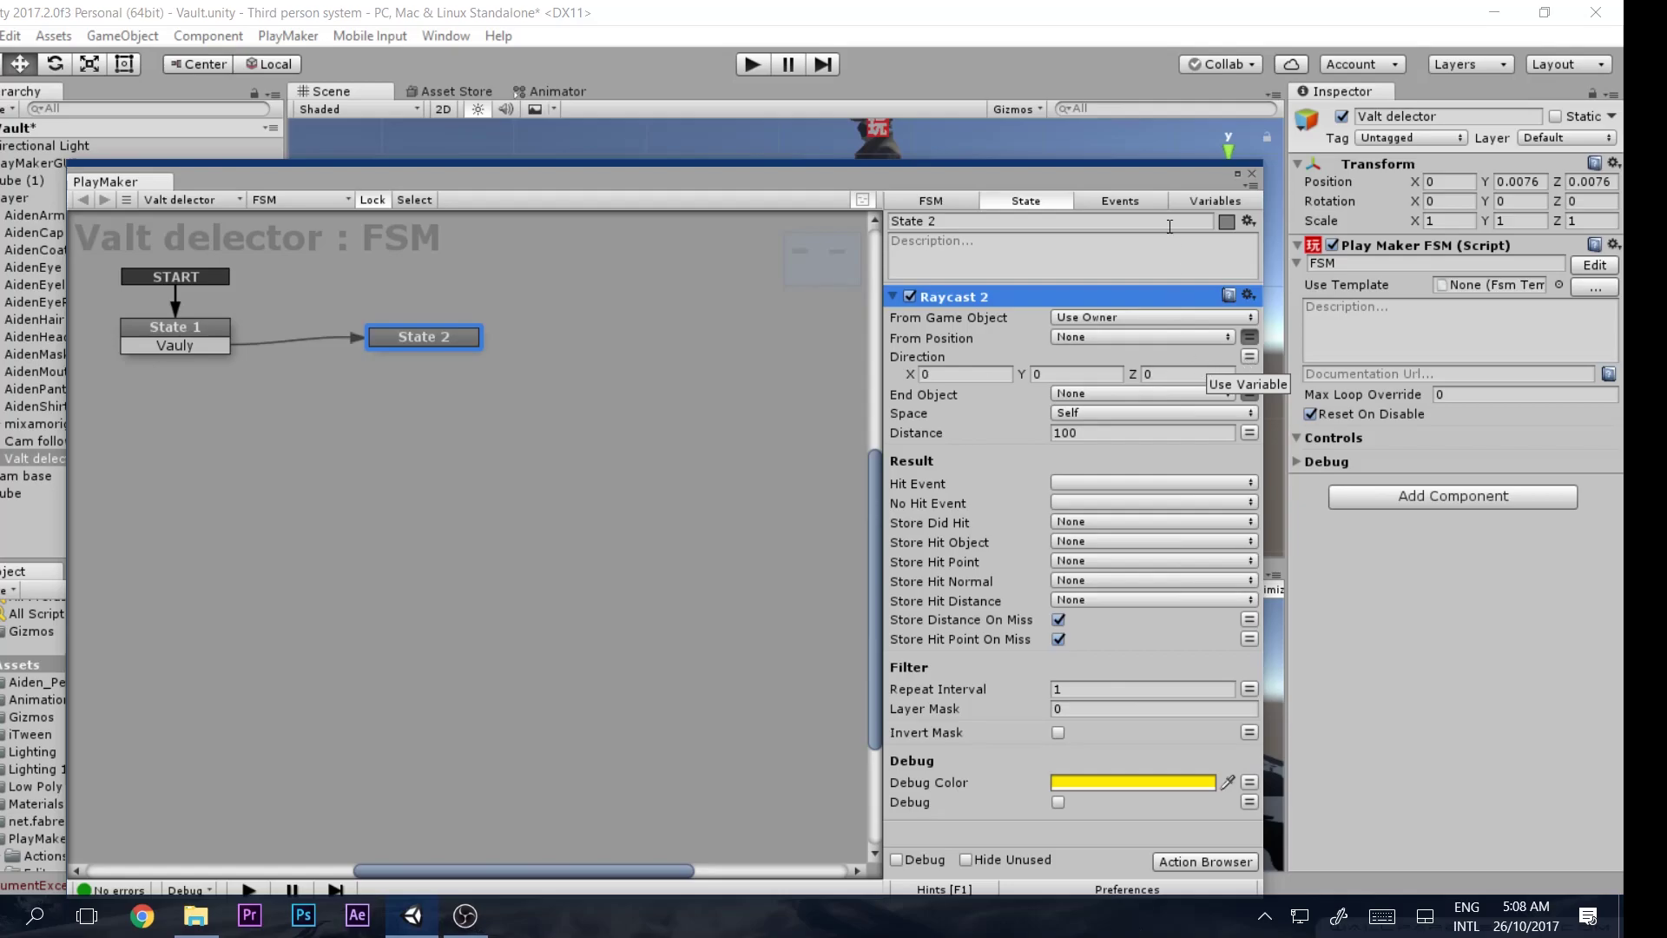
# Give the Raycast 2 action a direct direction value of Z 1 and a distance of 0.5, in Self space
pyautogui.click(1249, 356)
pyautogui.moveTo(1155, 174); pyautogui.dragTo(1123, 444)
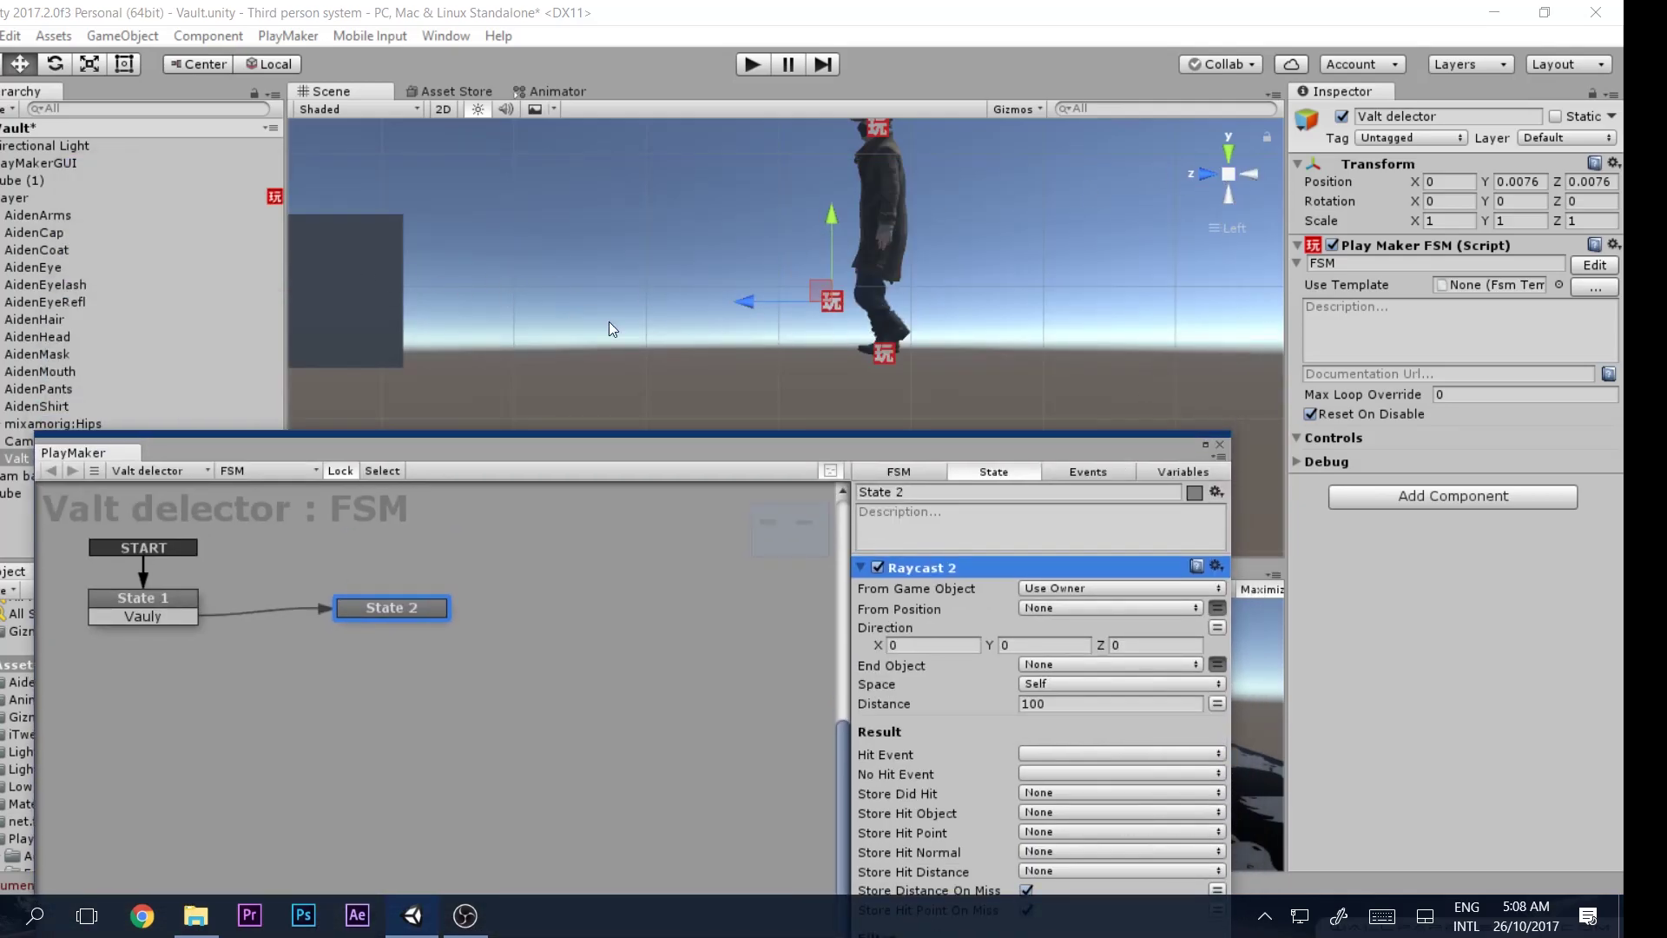
pyautogui.moveTo(768, 451); pyautogui.dragTo(703, 236)
pyautogui.click(1090, 429)
pyautogui.write('1')
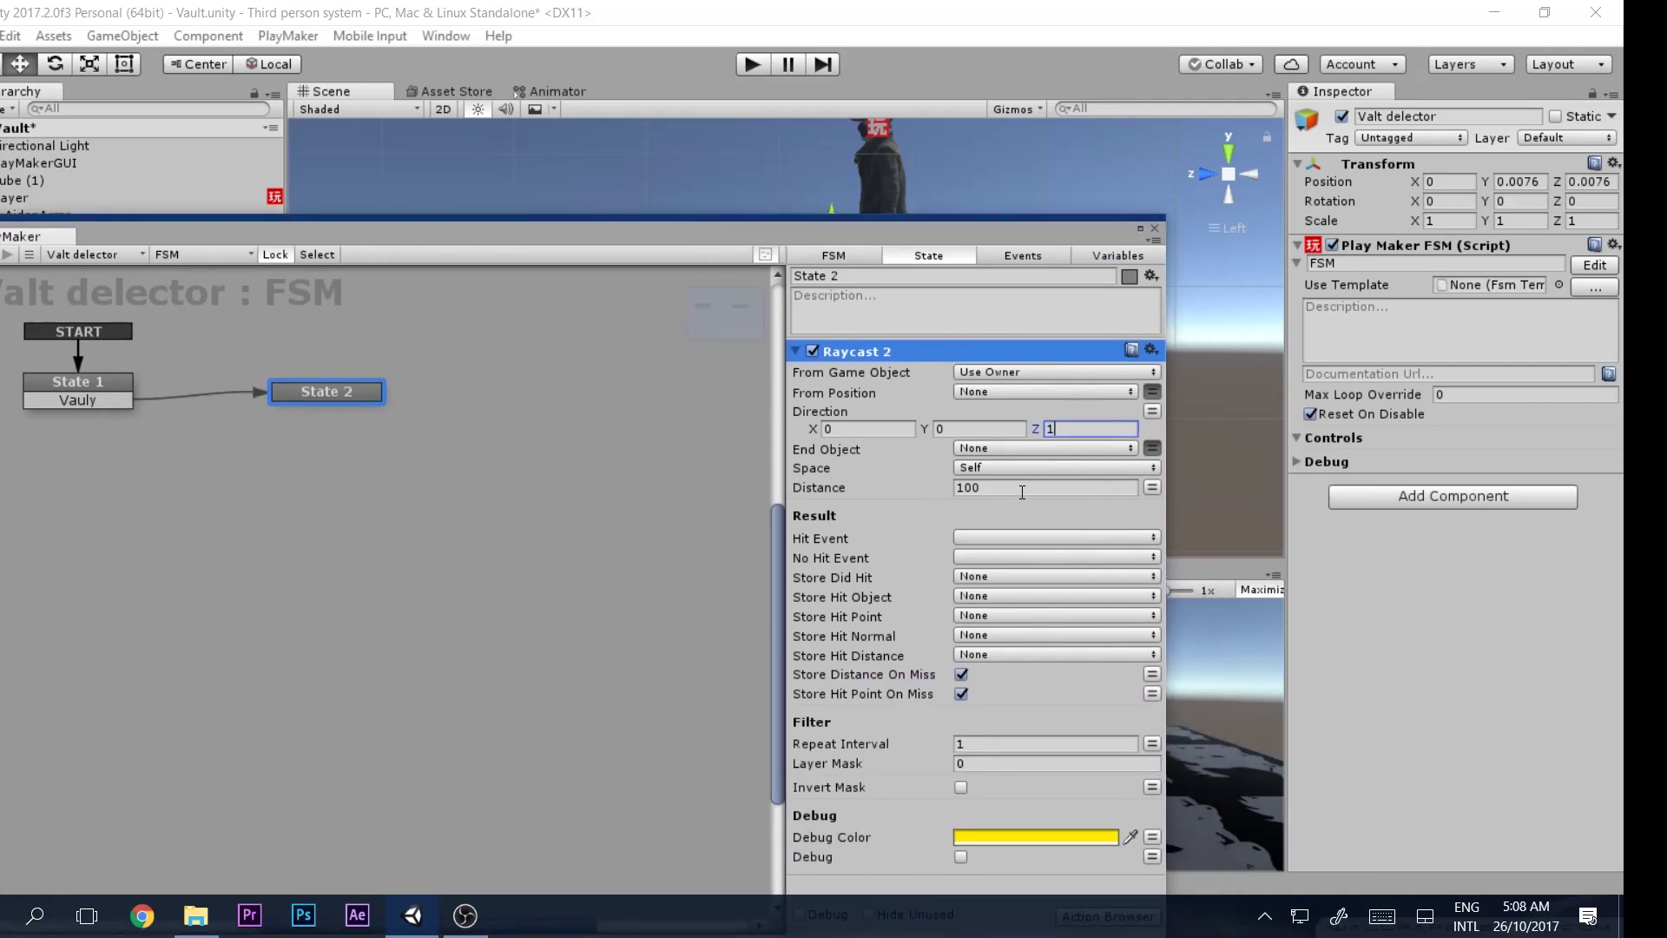
pyautogui.click(1022, 489)
pyautogui.write('.5')
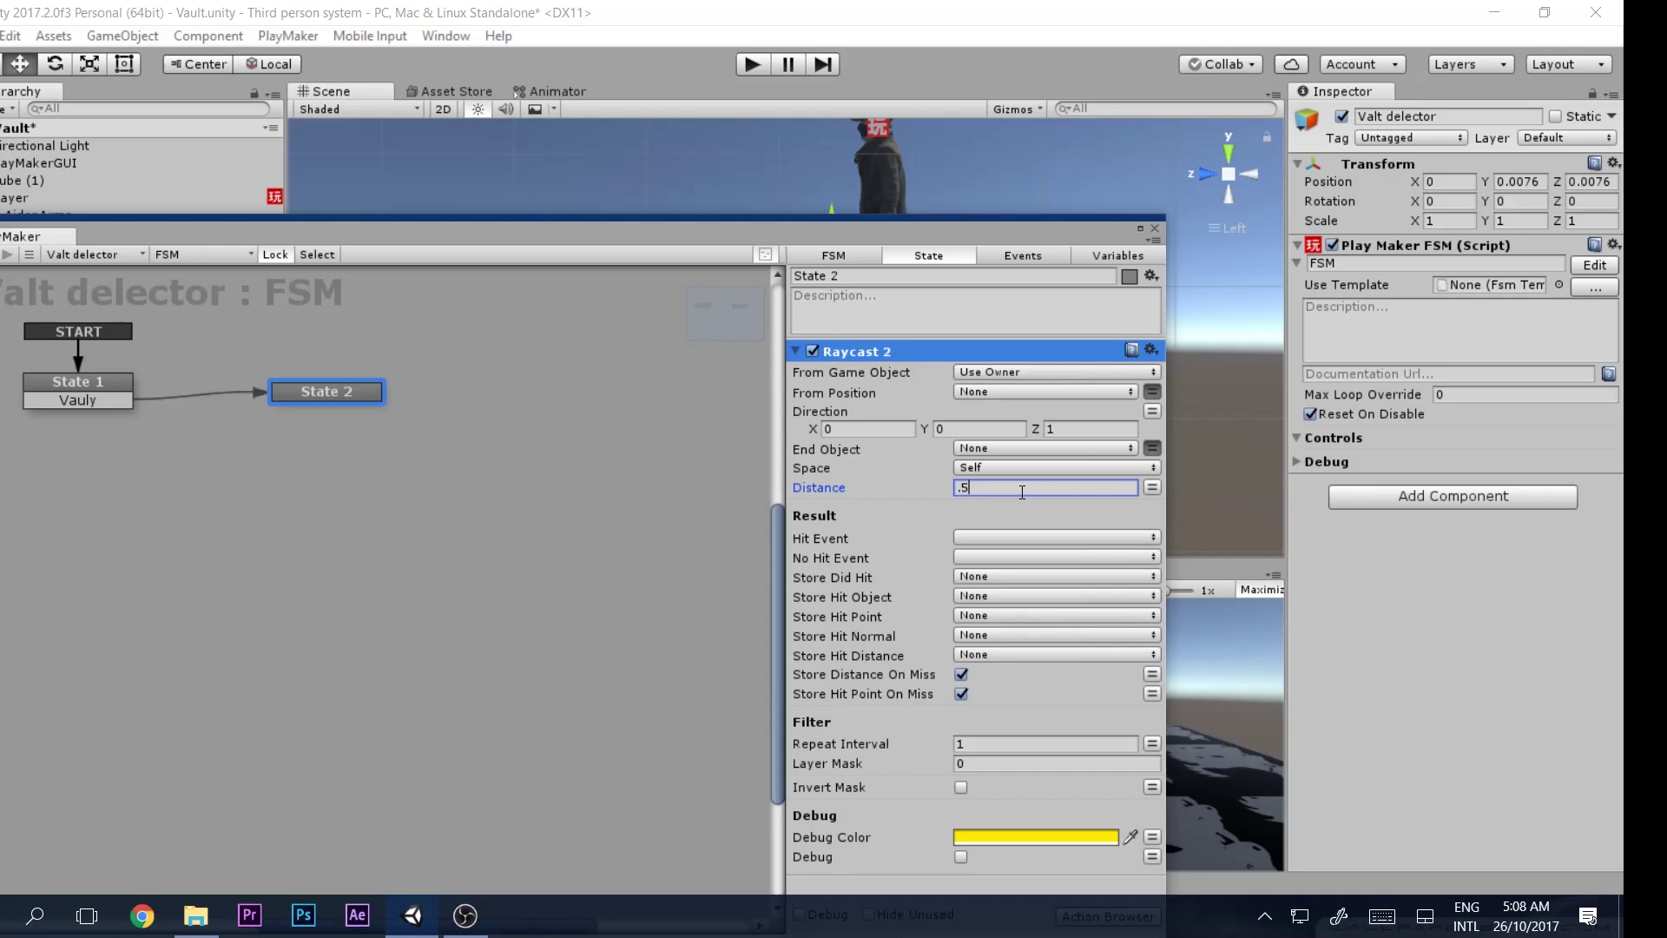
pyautogui.press('Return')
pyautogui.moveTo(1040, 225); pyautogui.dragTo(1093, 78)
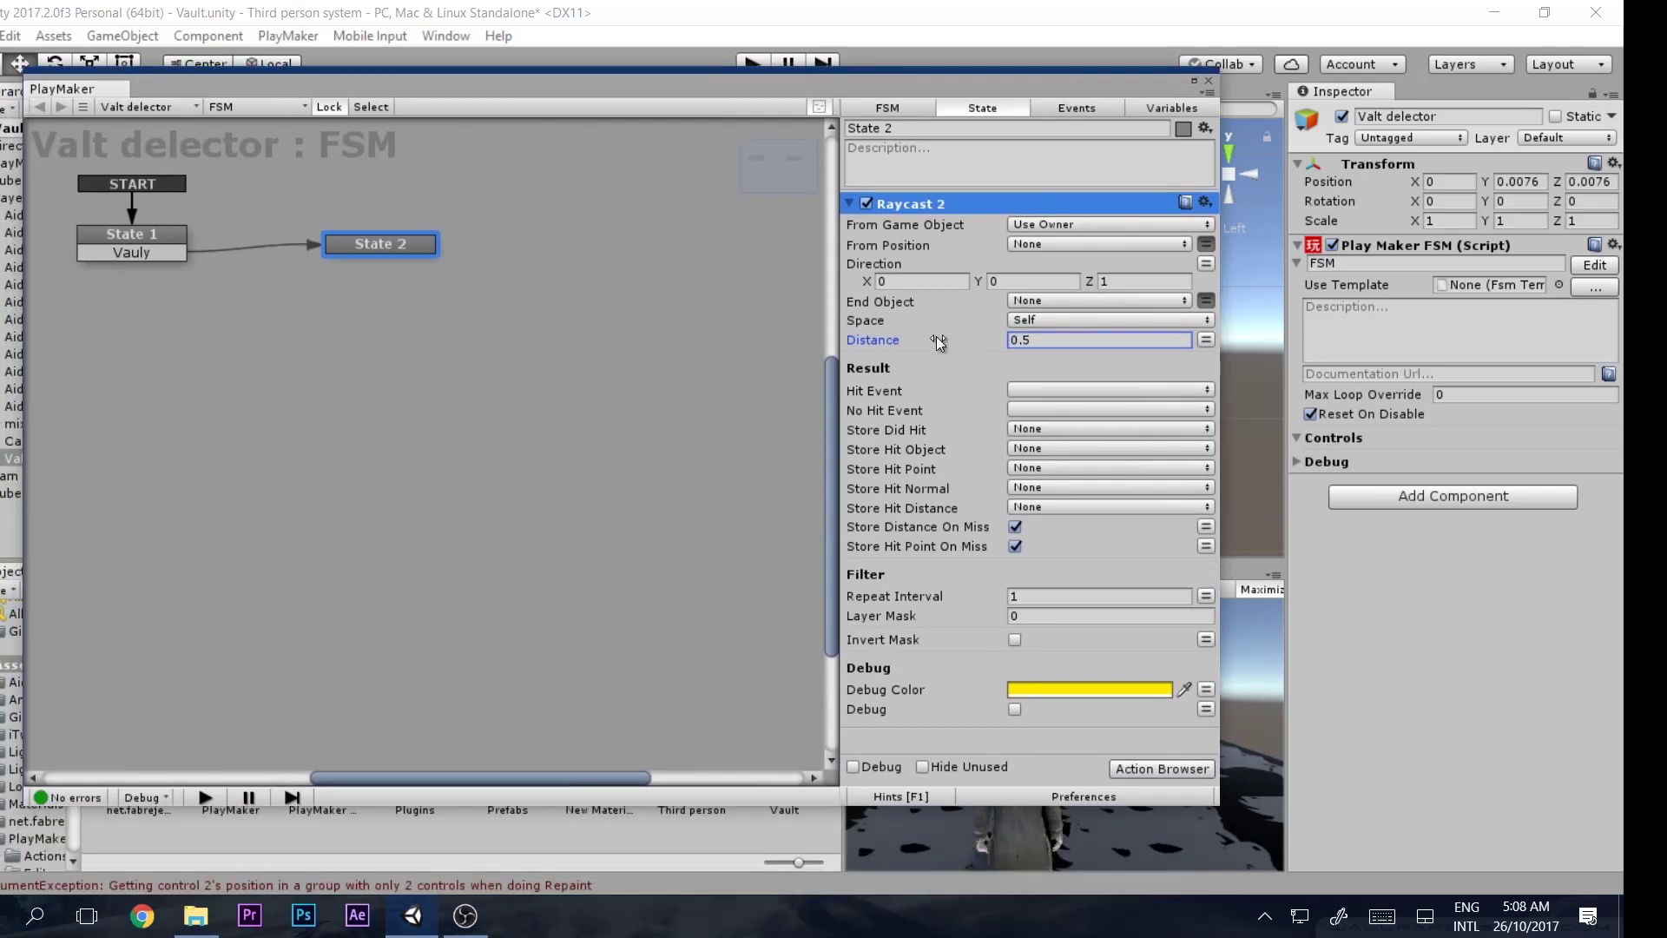
pyautogui.click(1112, 282)
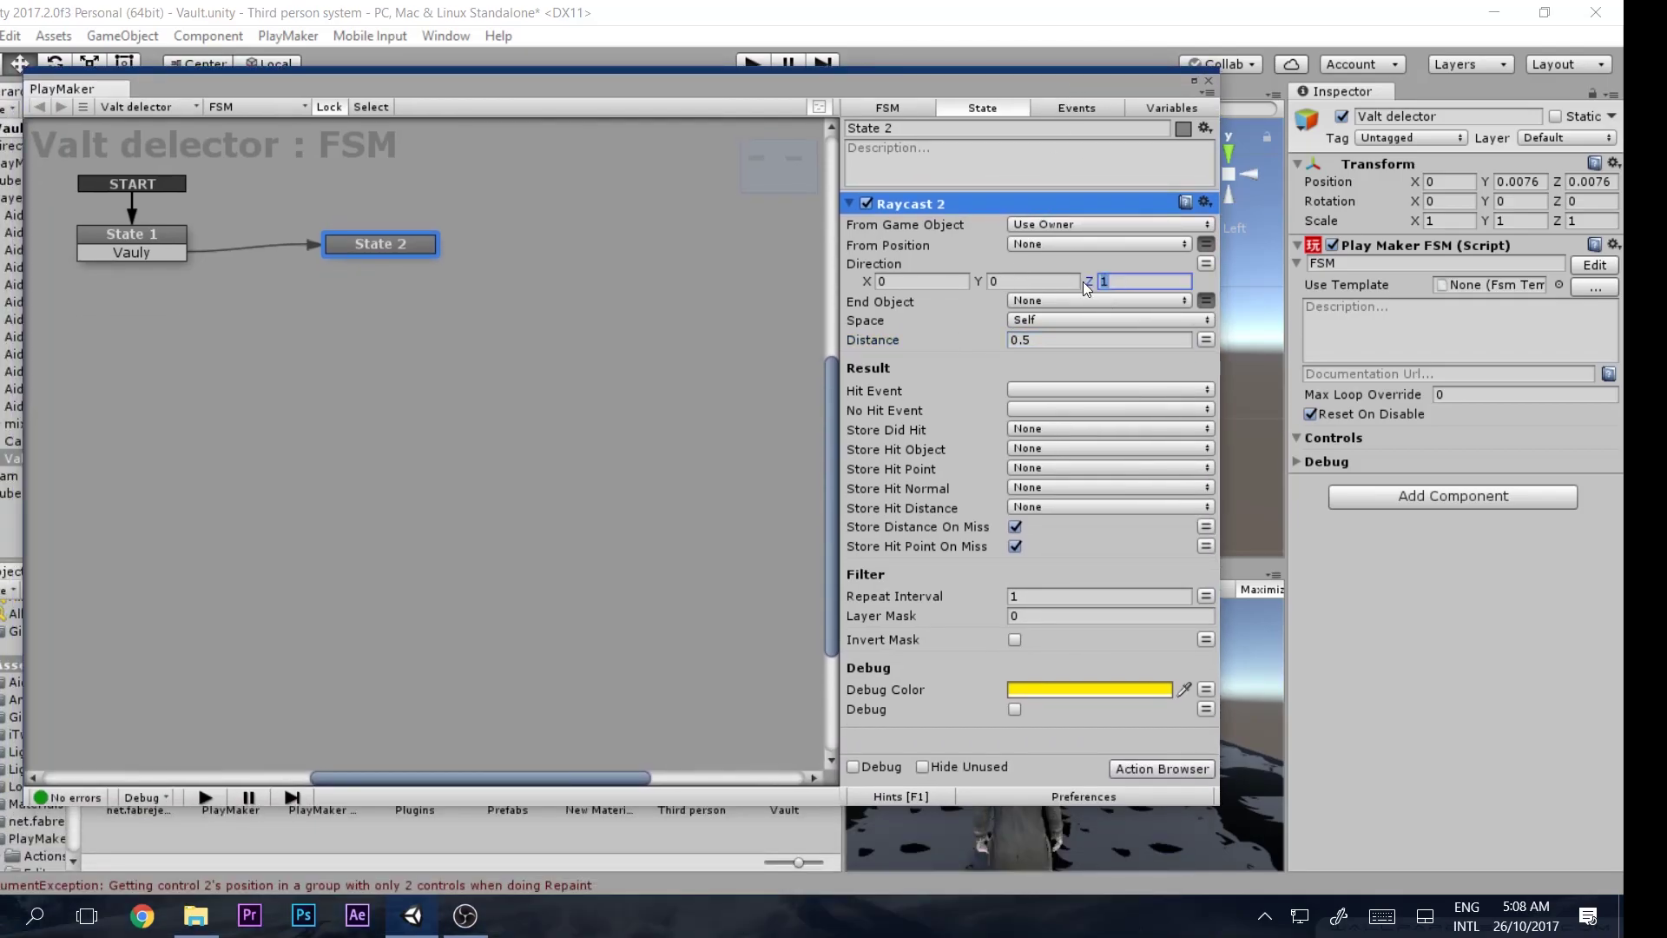
pyautogui.click(1040, 321)
pyautogui.click(1049, 368)
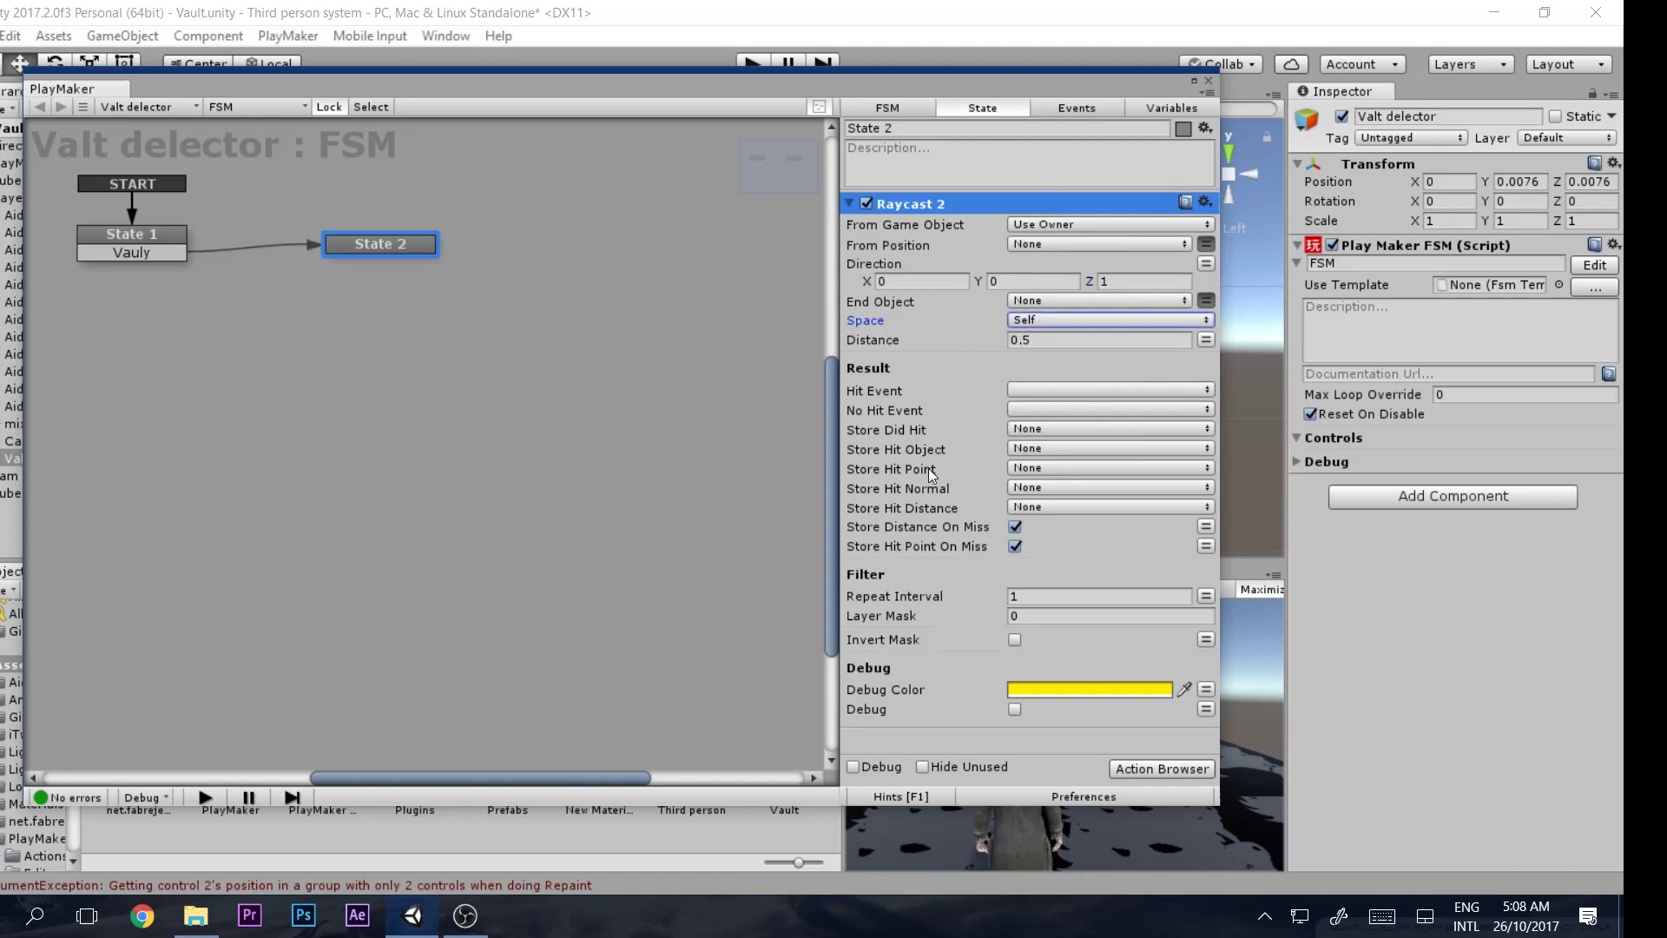
# Store the raycast's hit object in a new variable named "Test obj"
pyautogui.click(1029, 467)
pyautogui.click(1055, 510)
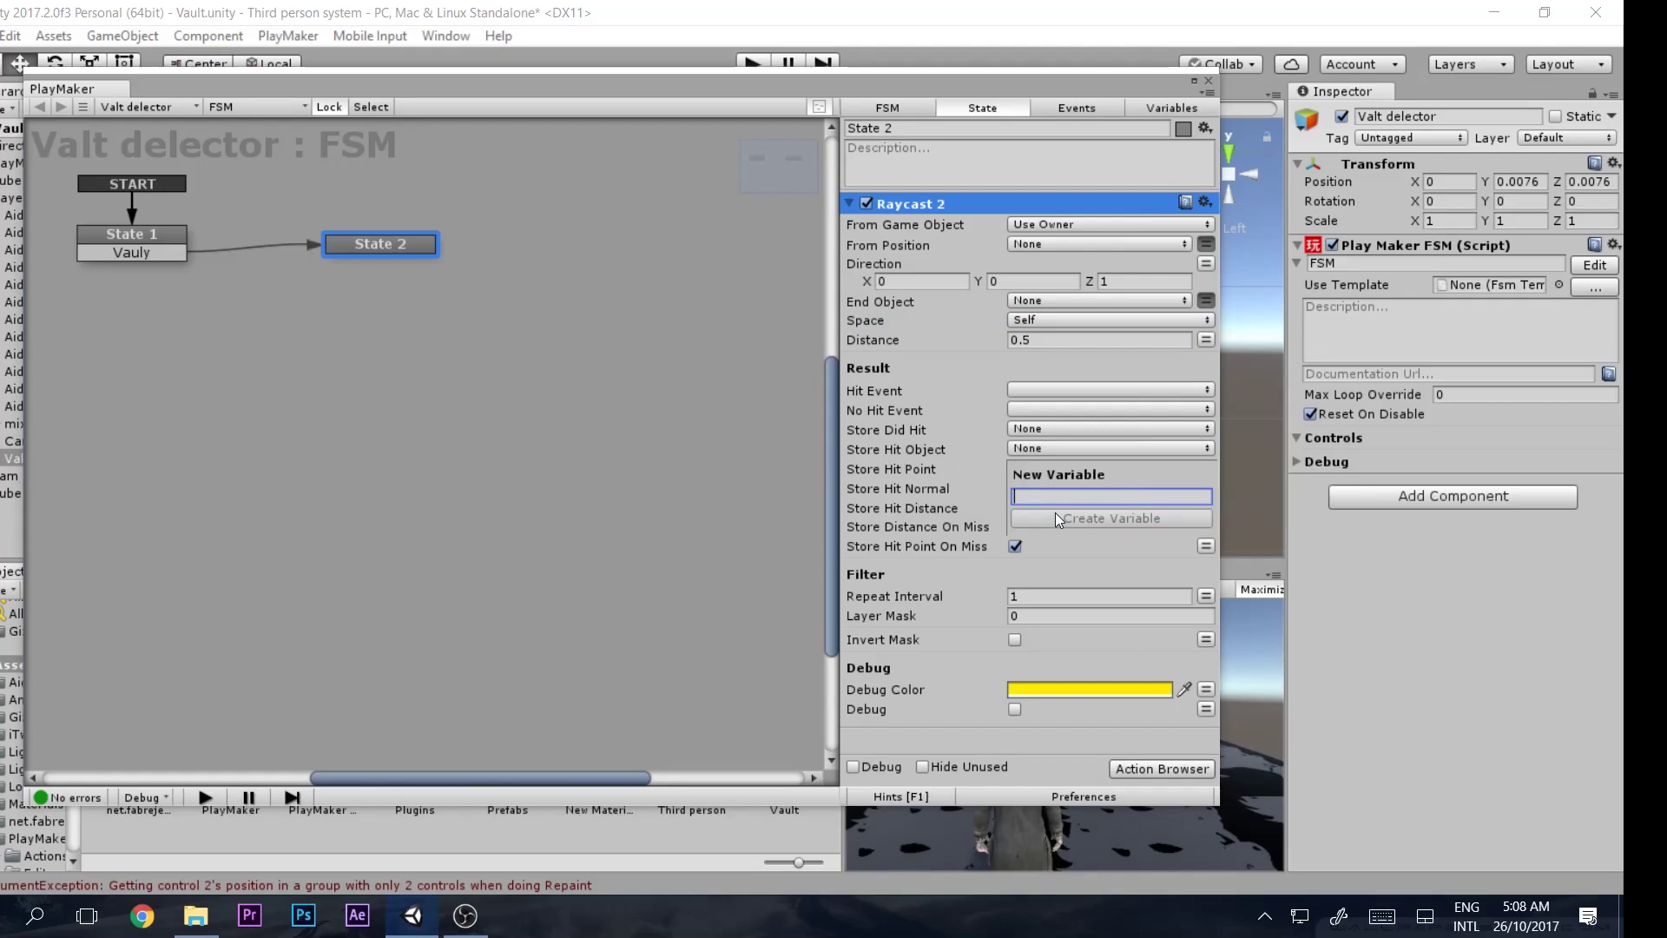
pyautogui.write('Test ob')
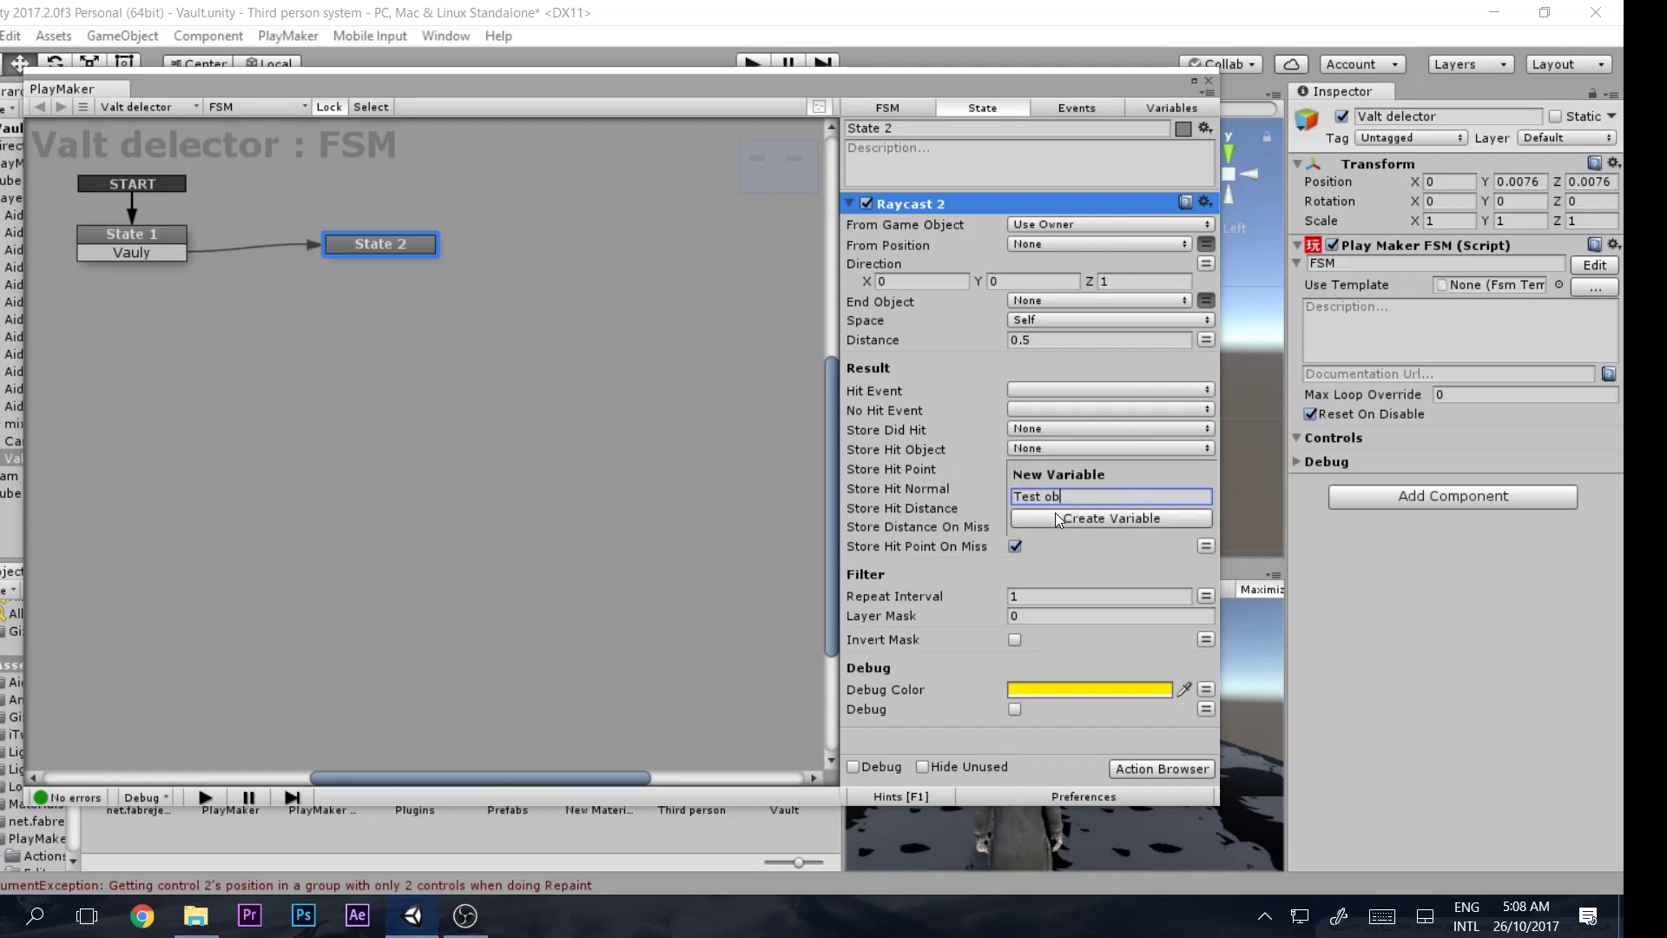
pyautogui.write('j')
pyautogui.press('Return')
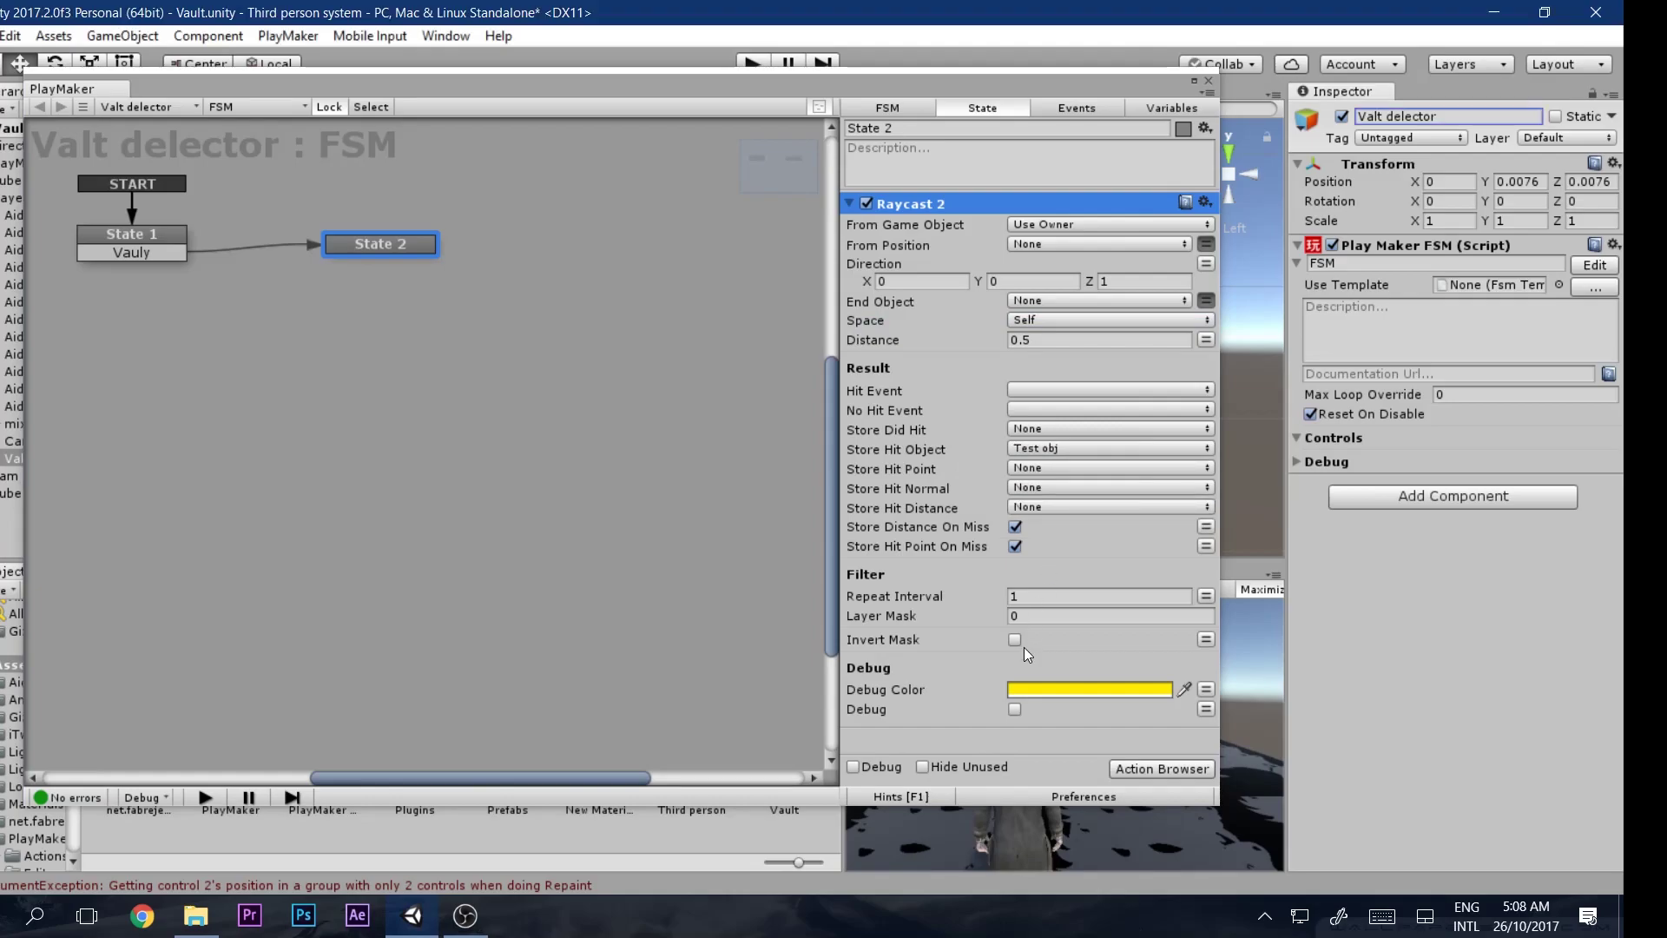
pyautogui.click(1017, 740)
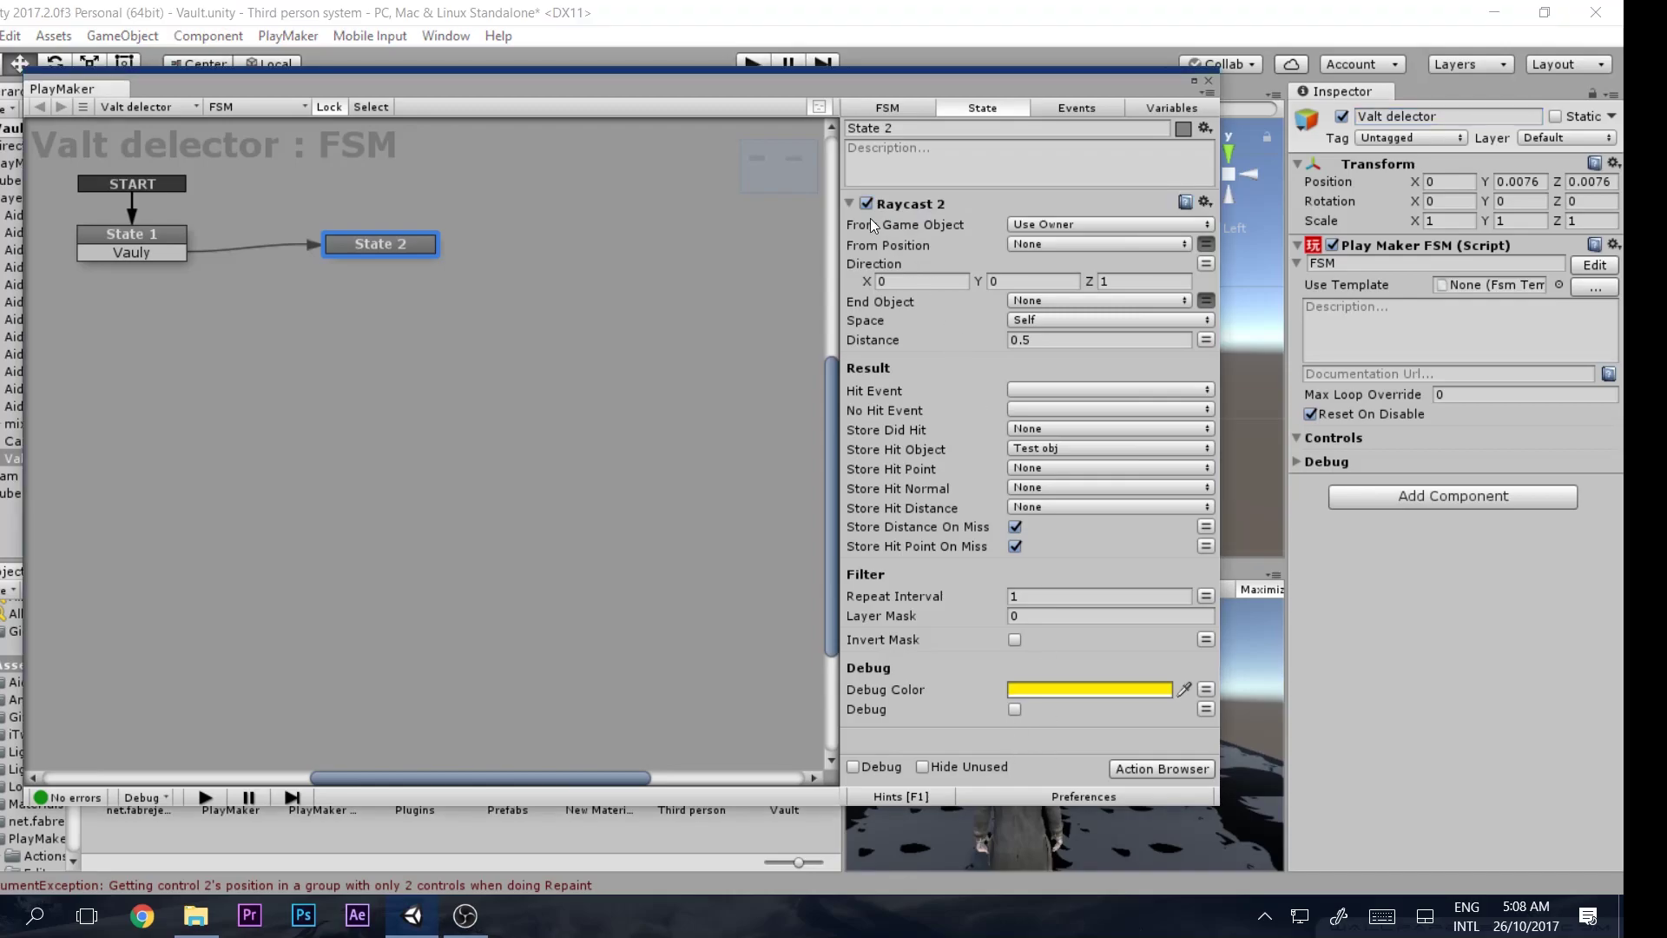
# Collapse the Raycast 2 action and add a Game Object Compare Tag action to State 2
pyautogui.click(850, 208)
pyautogui.doubleClick(958, 333)
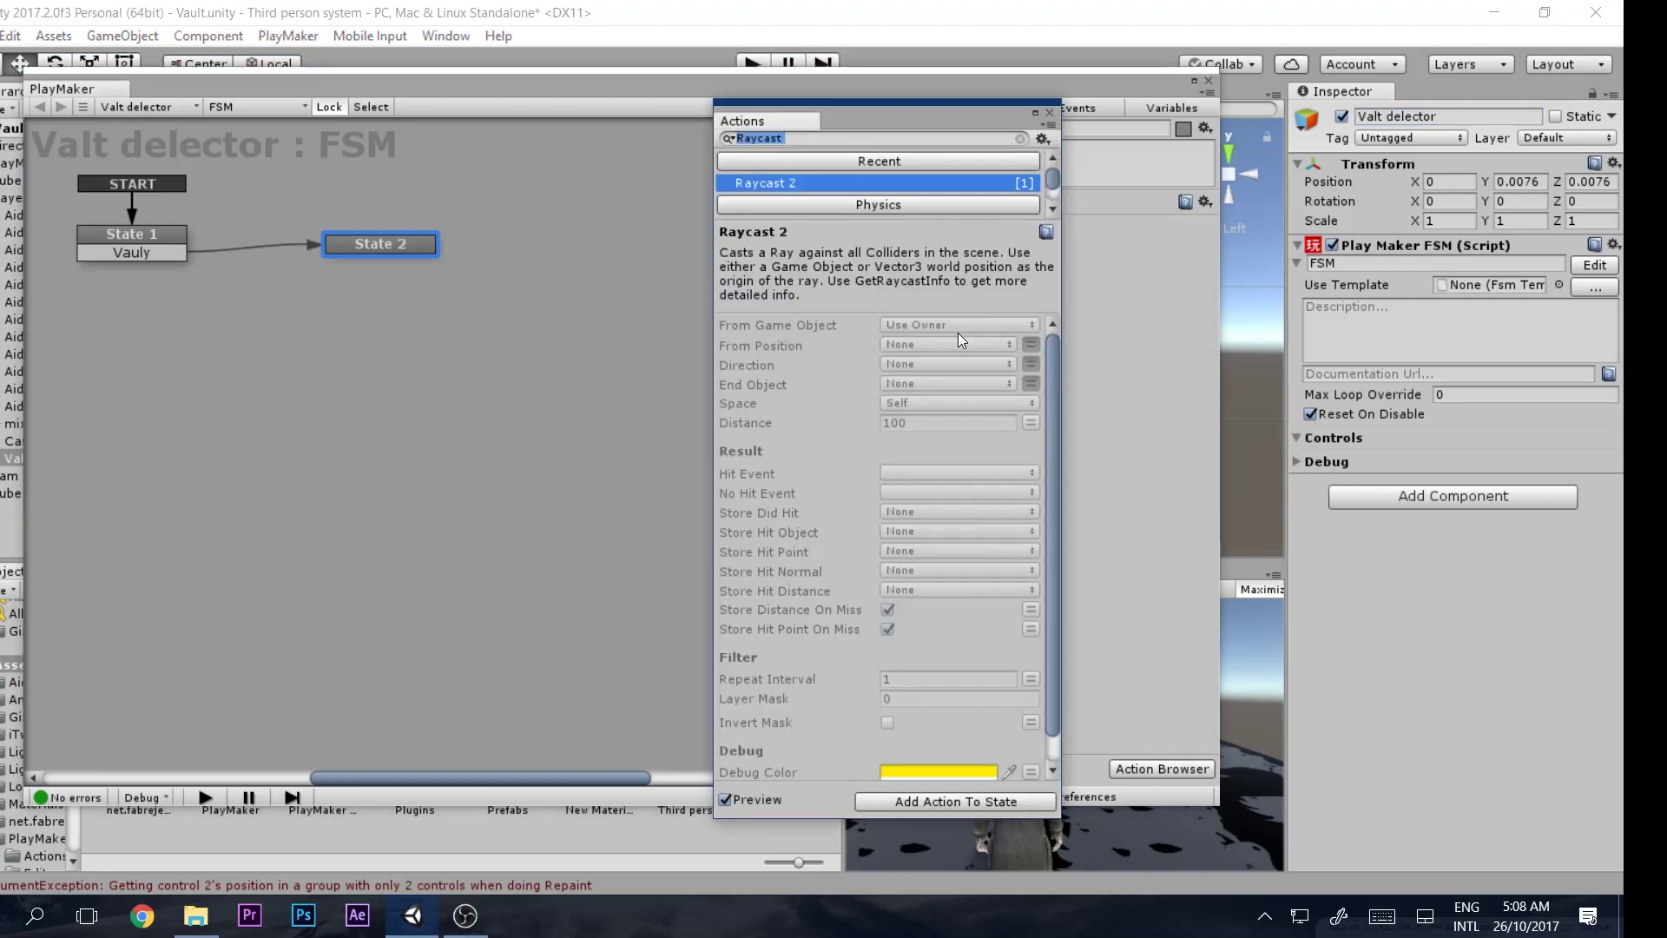
pyautogui.write('Game')
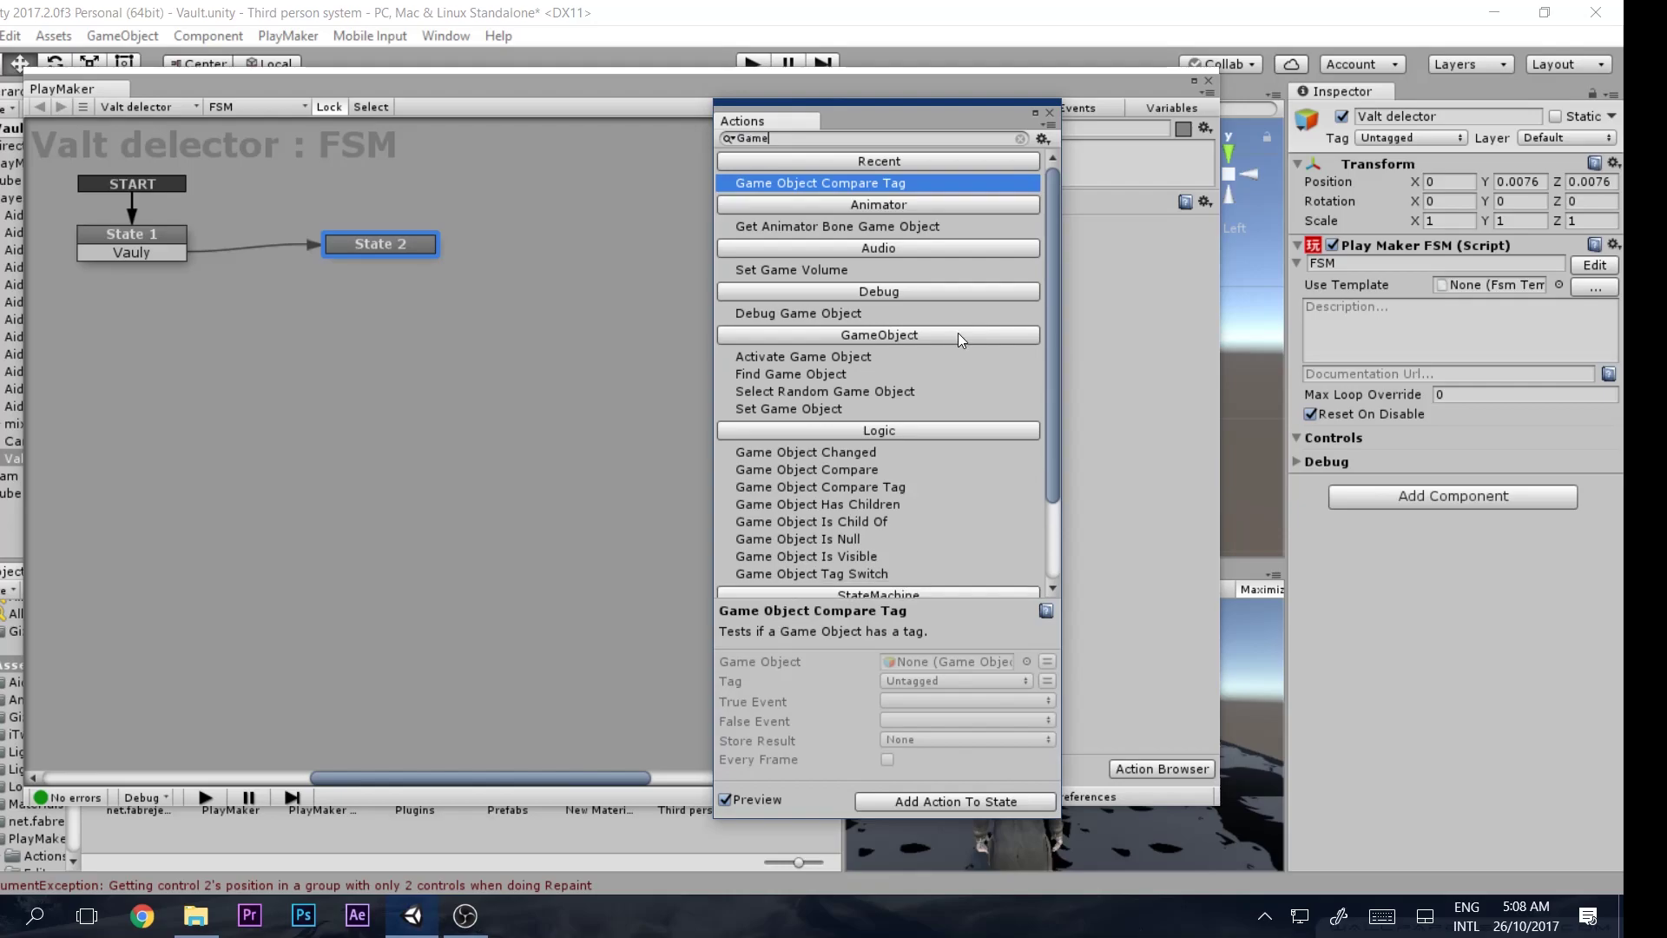
pyautogui.write(' obg')
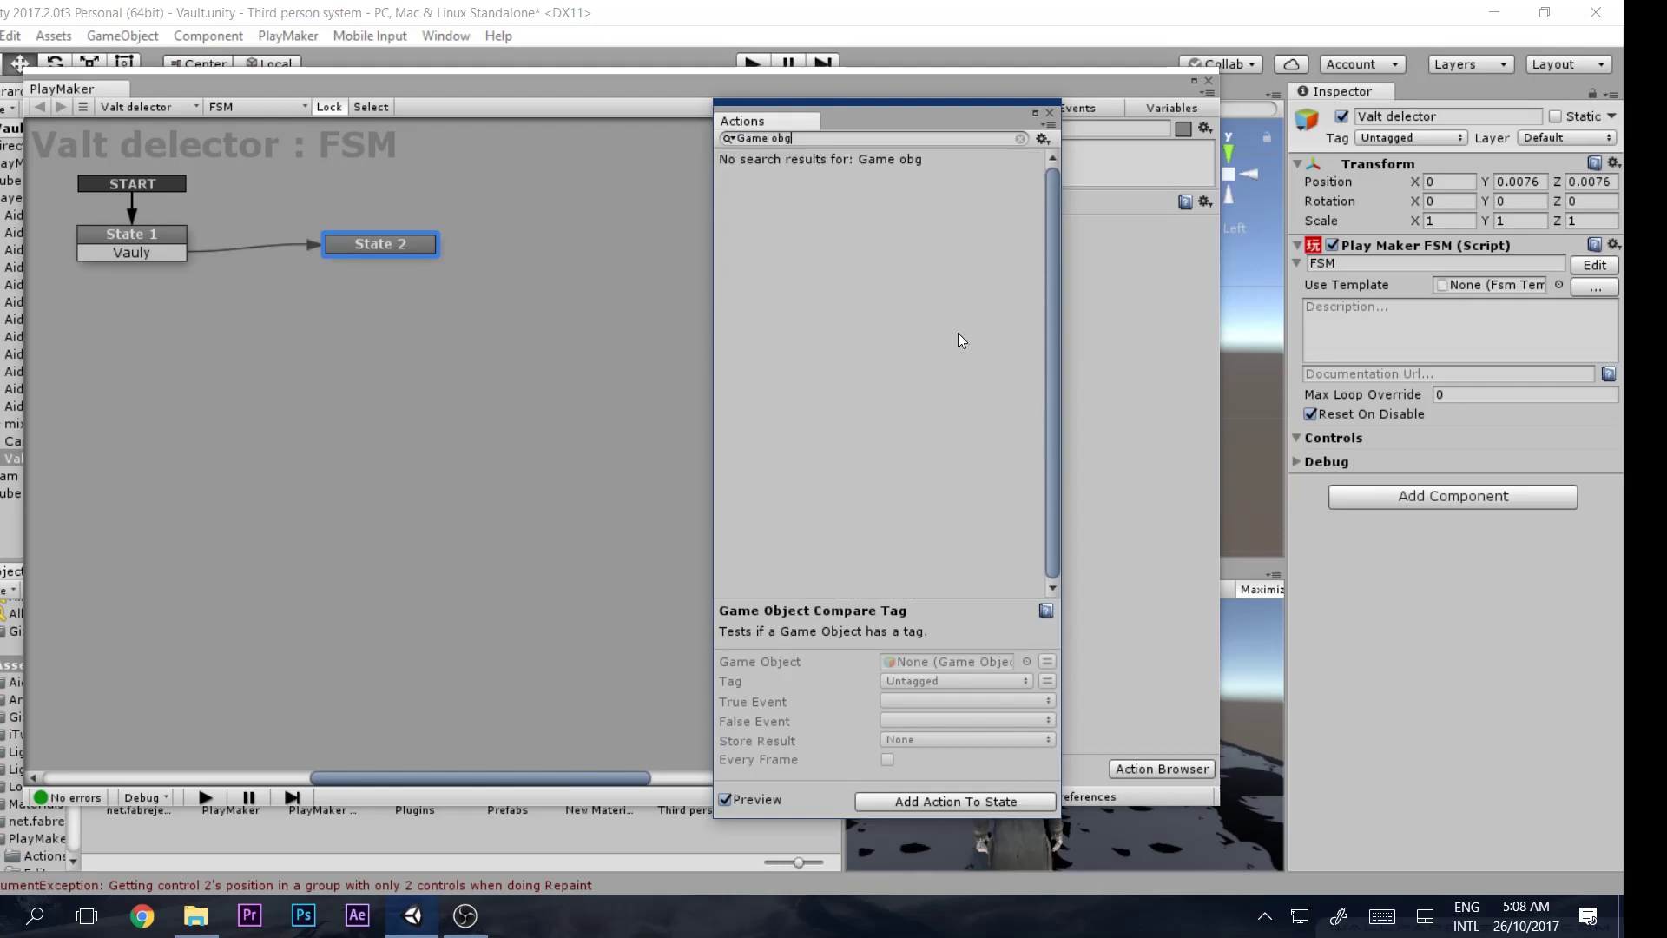
pyautogui.press('BackSpace')
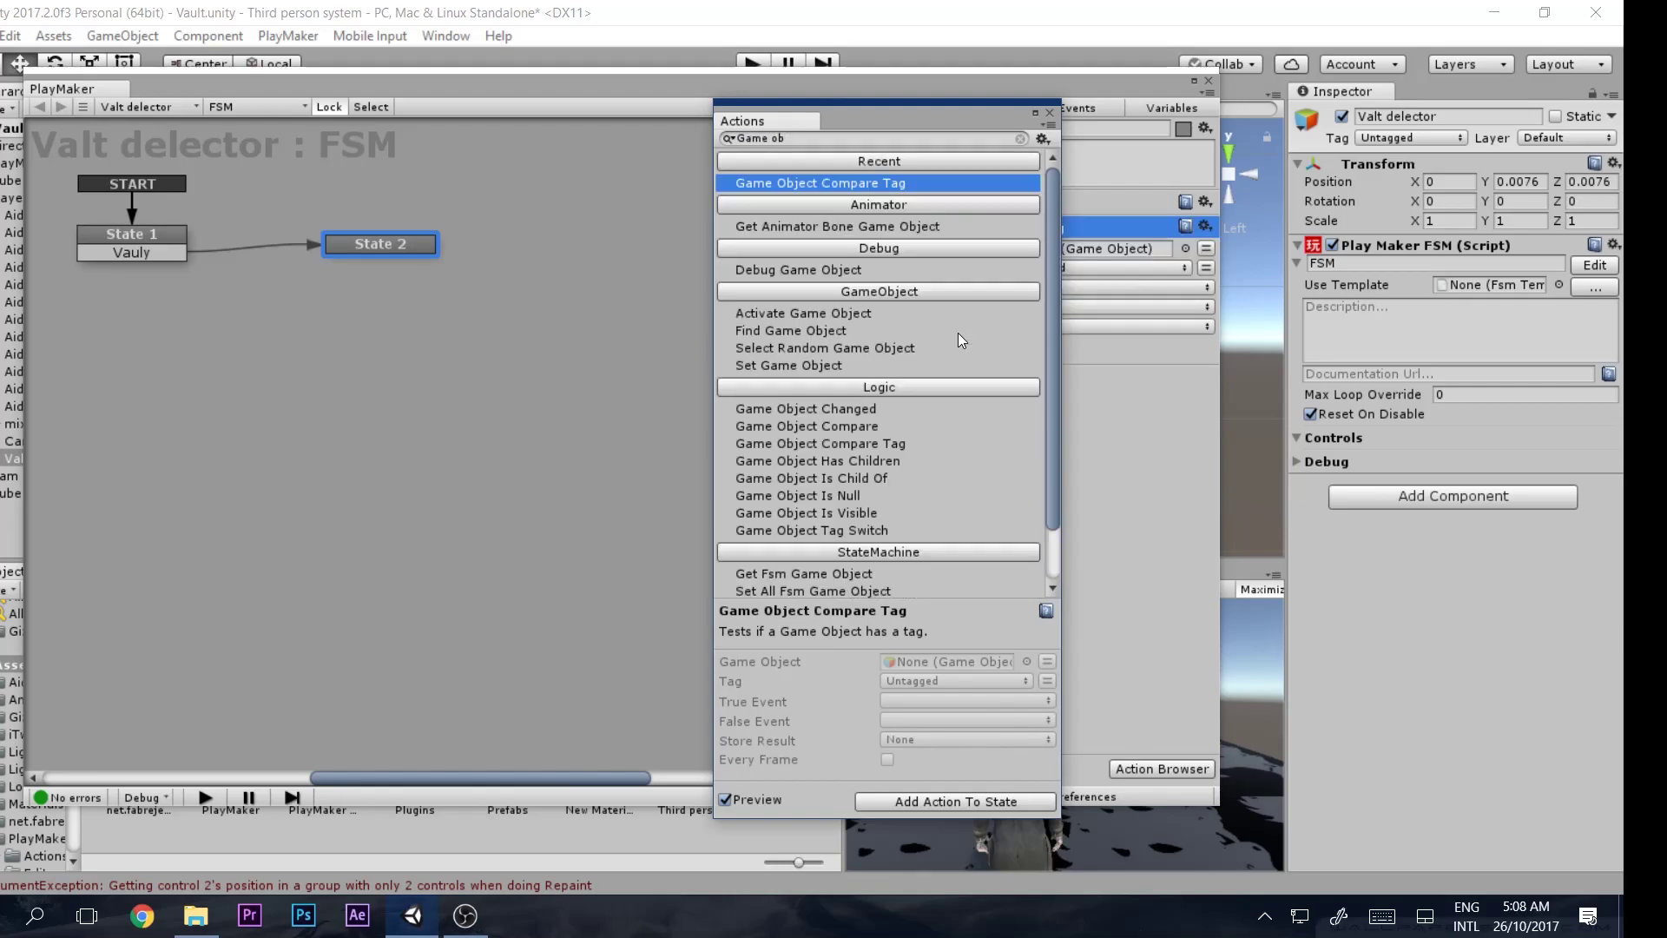
pyautogui.click(1049, 114)
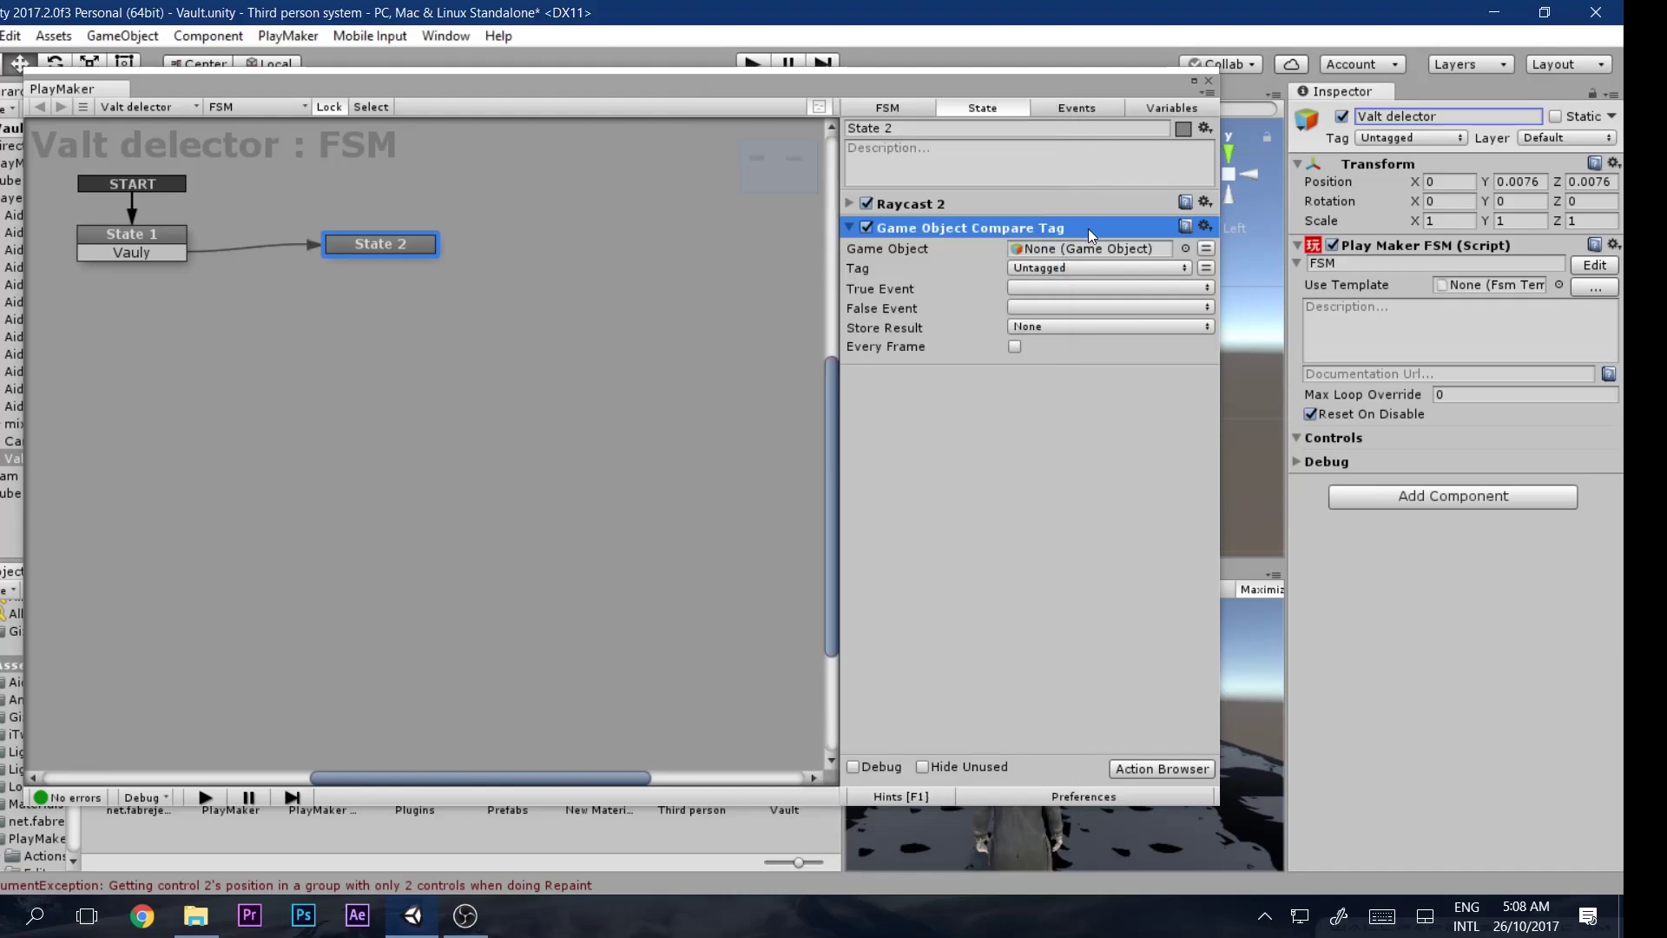
# Make the tag comparison check the Test obj variable against the "Vault obj" tag
pyautogui.click(1209, 244)
pyautogui.click(1181, 247)
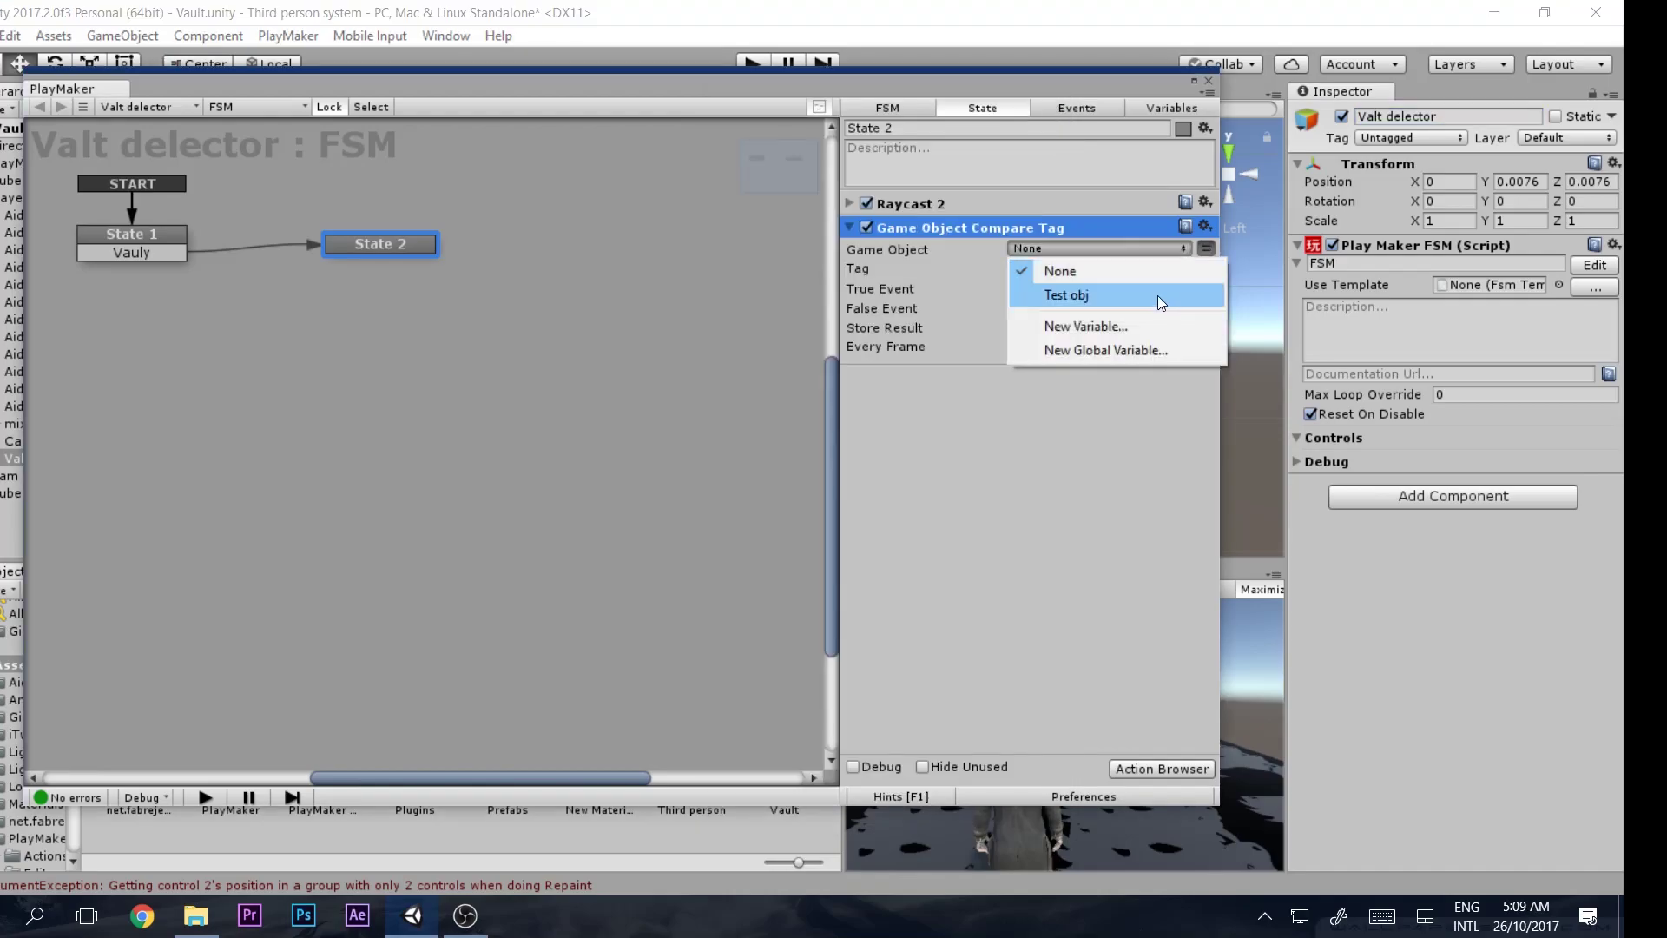
pyautogui.click(1159, 295)
pyautogui.click(1060, 264)
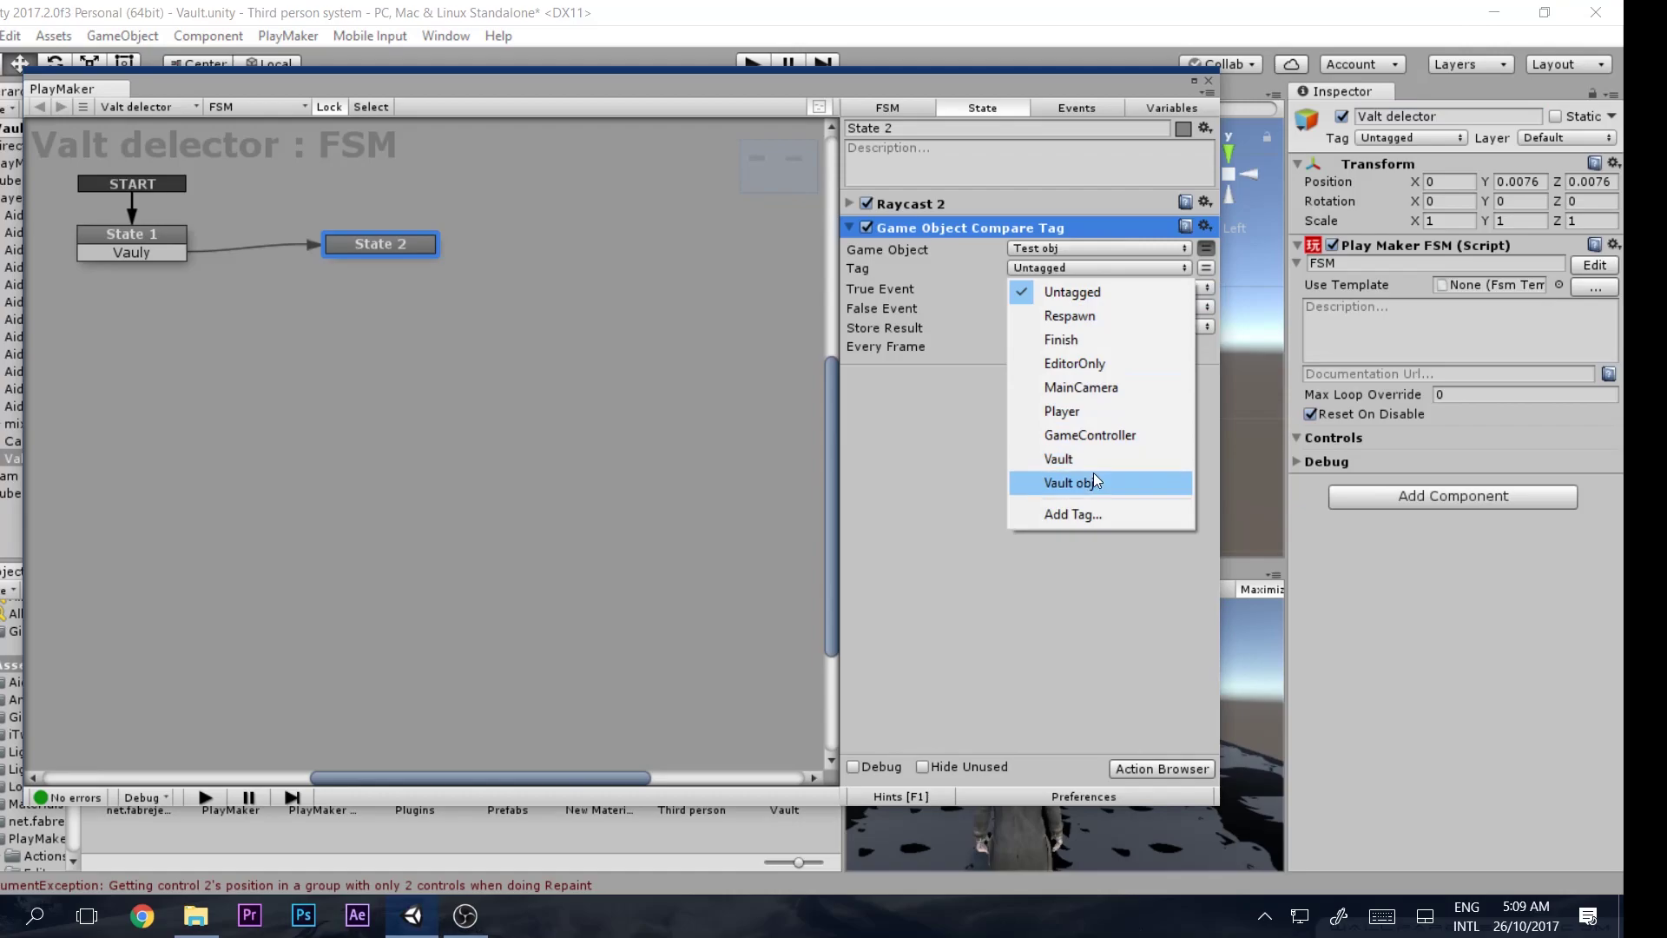
pyautogui.click(1092, 474)
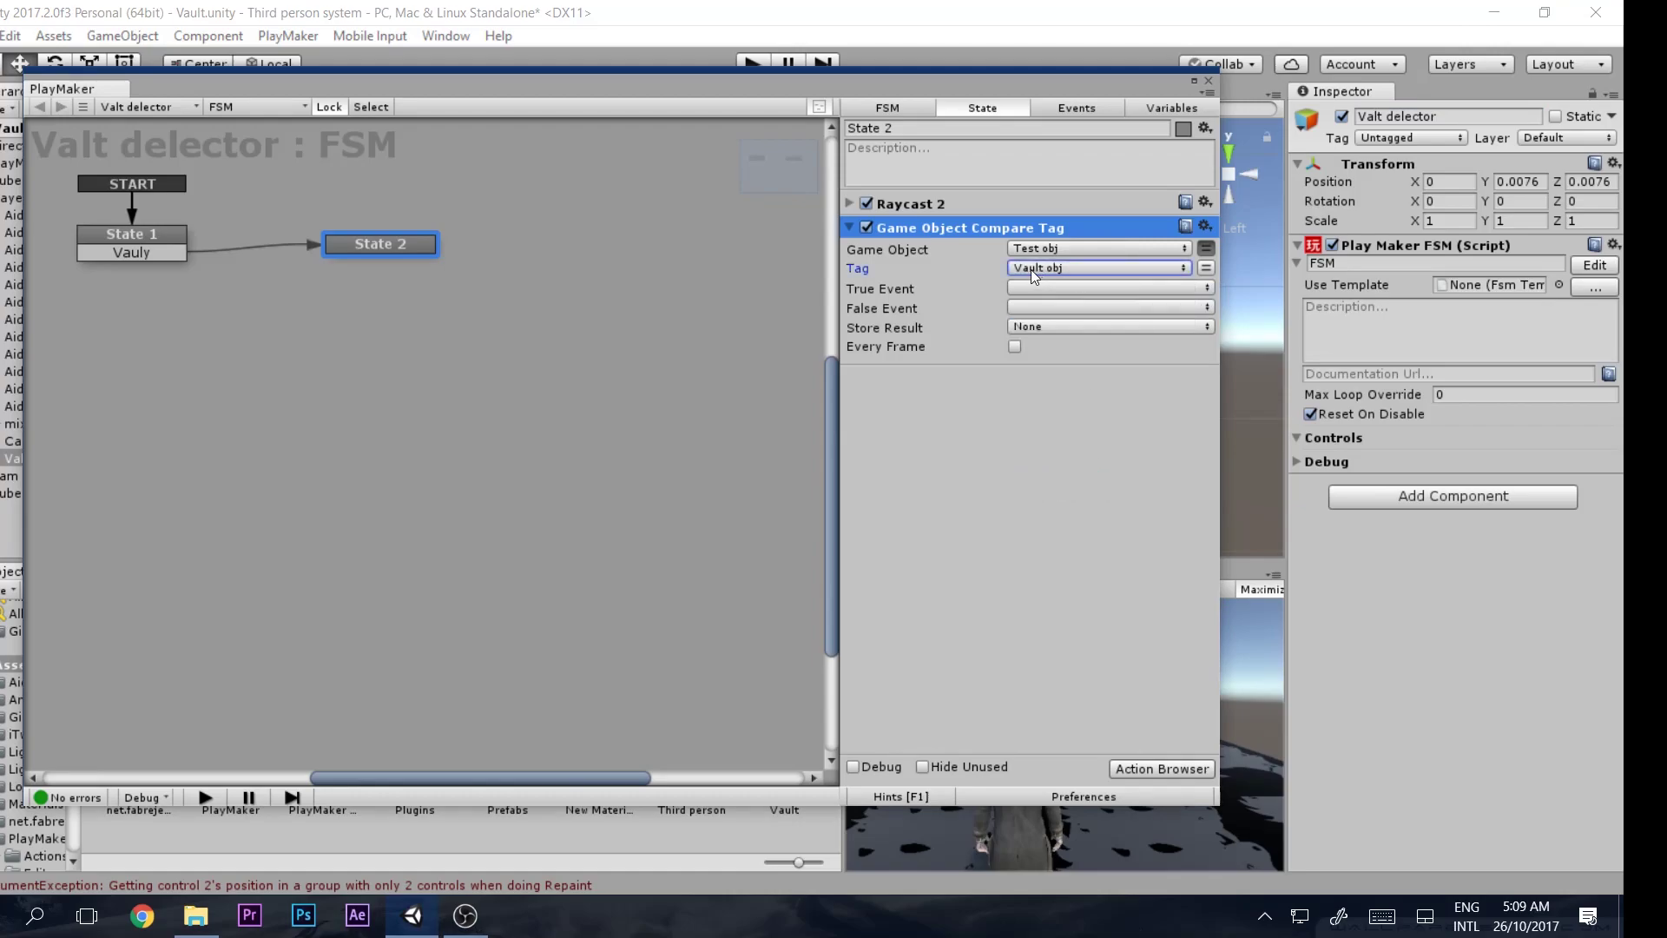
# Set the comparison's True Event to Vauly and False Event to FINISHED, and link State 2's FINISHED transition back to State 1
pyautogui.click(1060, 294)
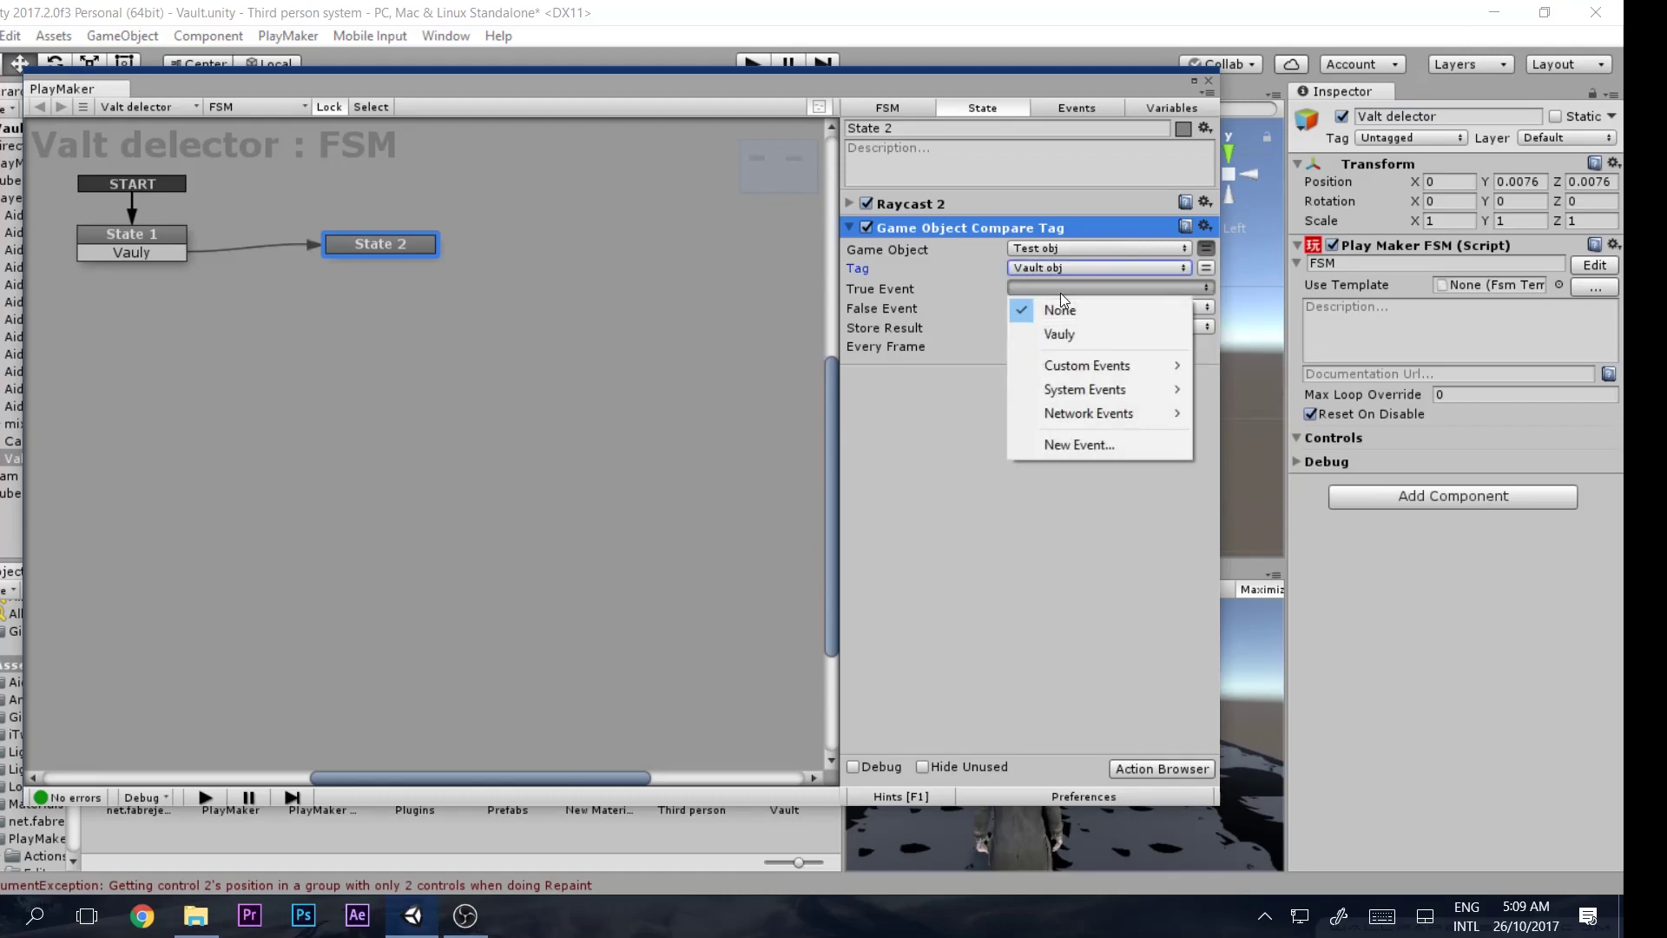
pyautogui.click(1059, 328)
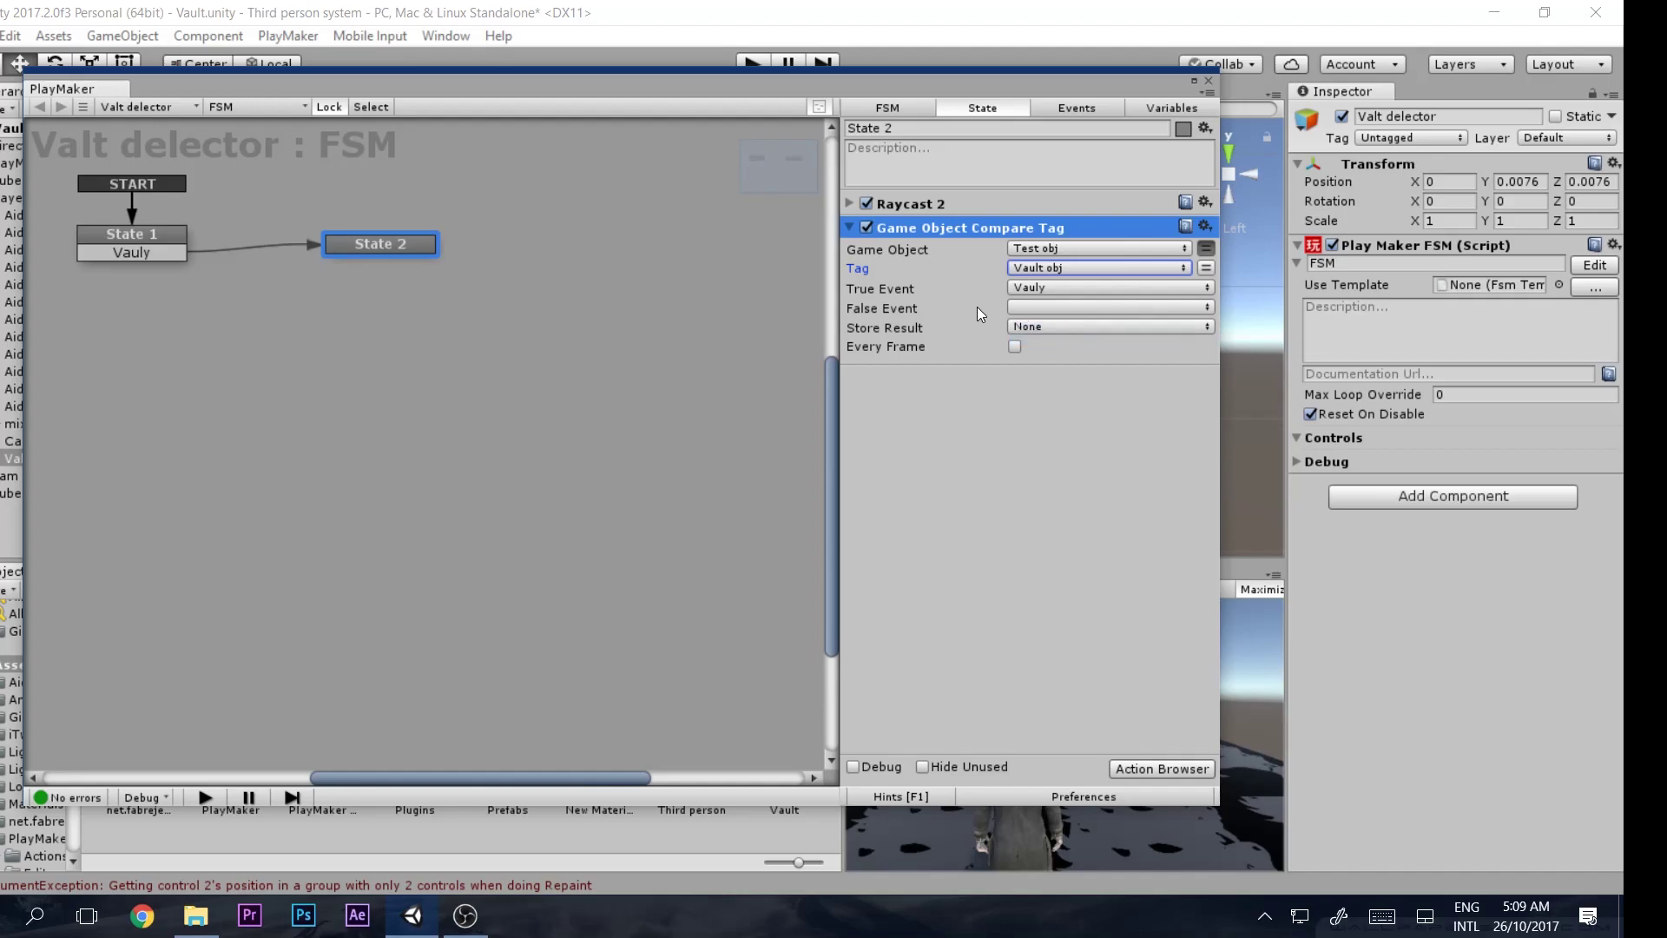
pyautogui.click(1048, 308)
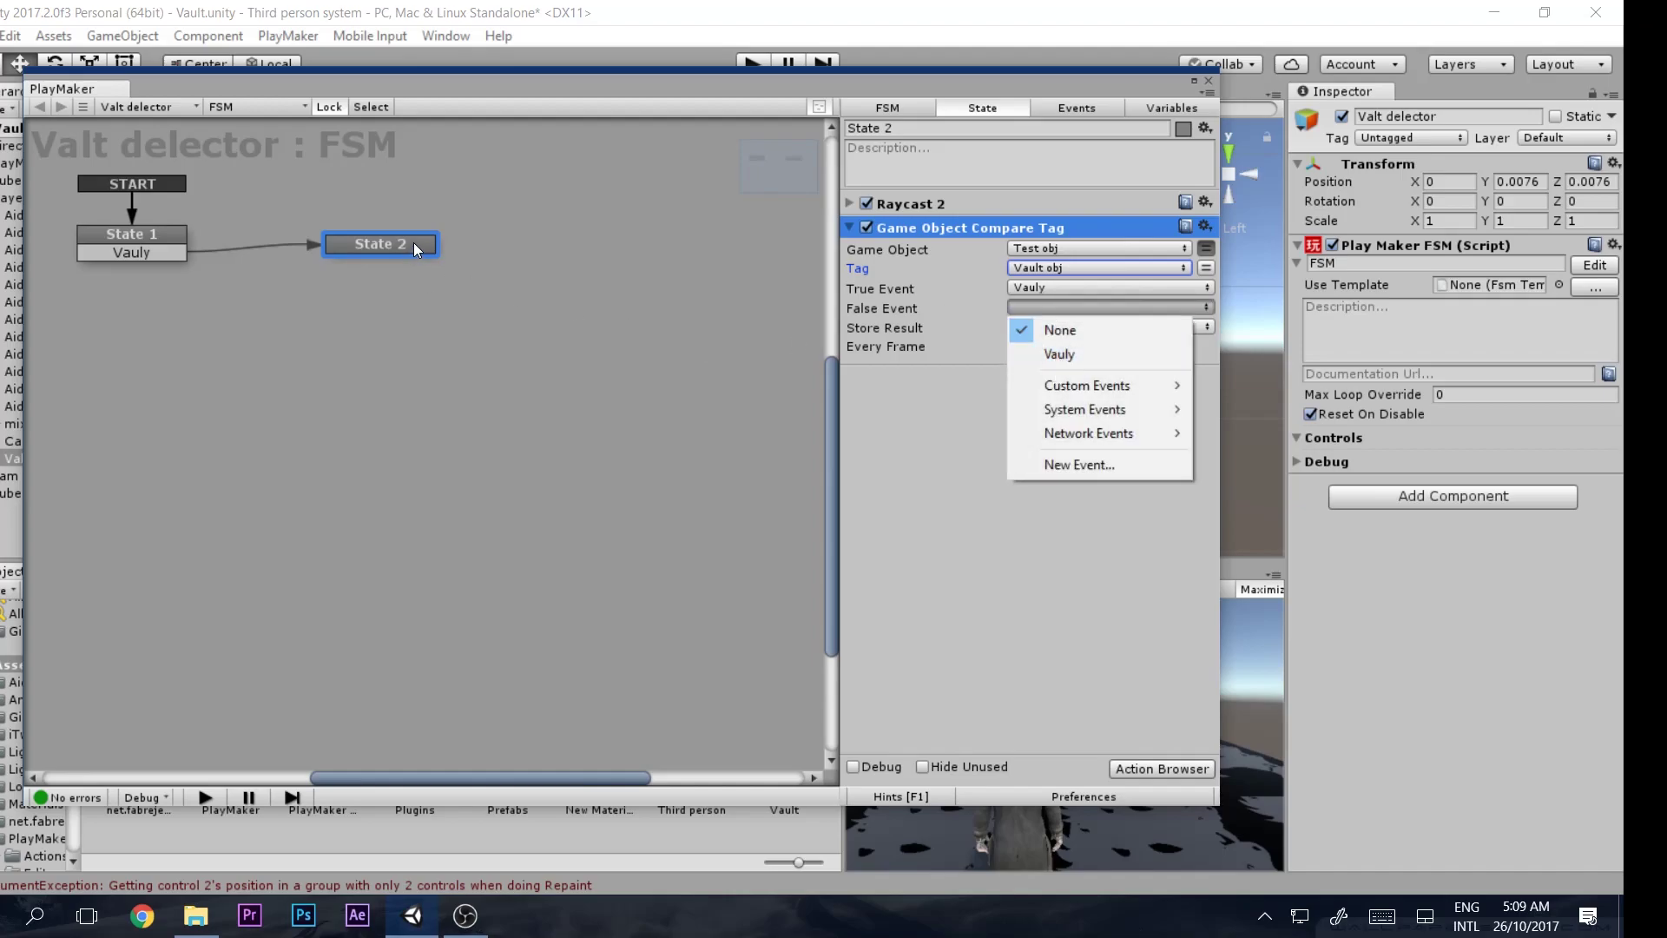
pyautogui.click(413, 242)
pyautogui.click(1015, 308)
pyautogui.click(1041, 353)
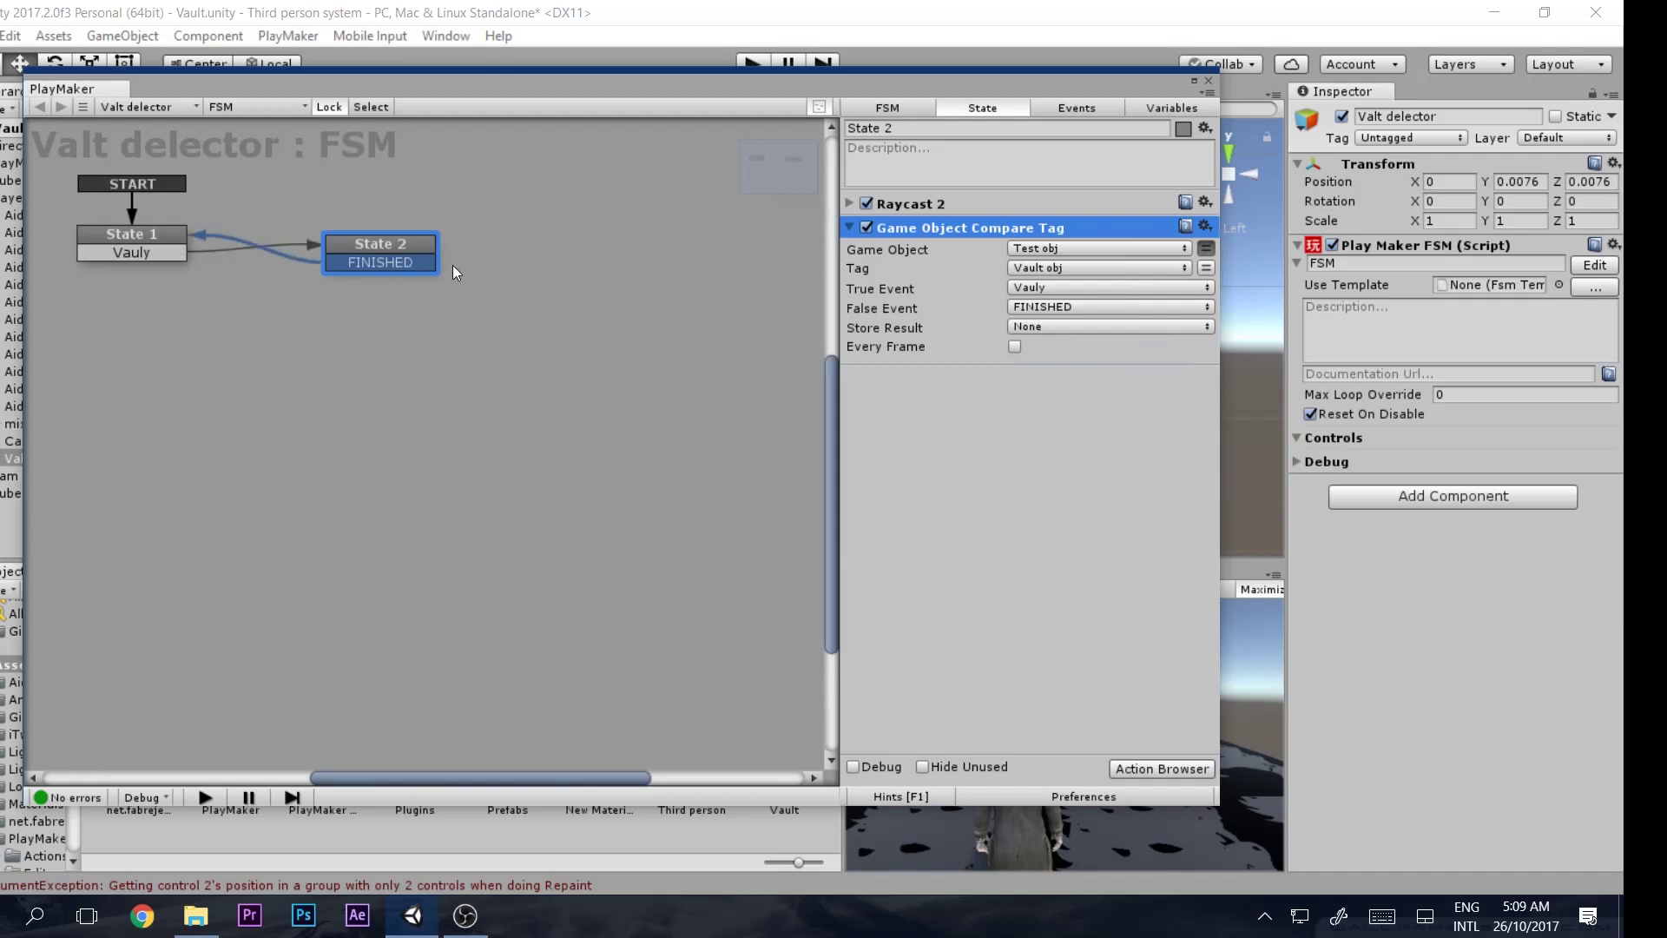
# Add a Vauly transition to State 2 and link it to a new State 3
pyautogui.rightClick(407, 269)
pyautogui.rightClick(385, 252)
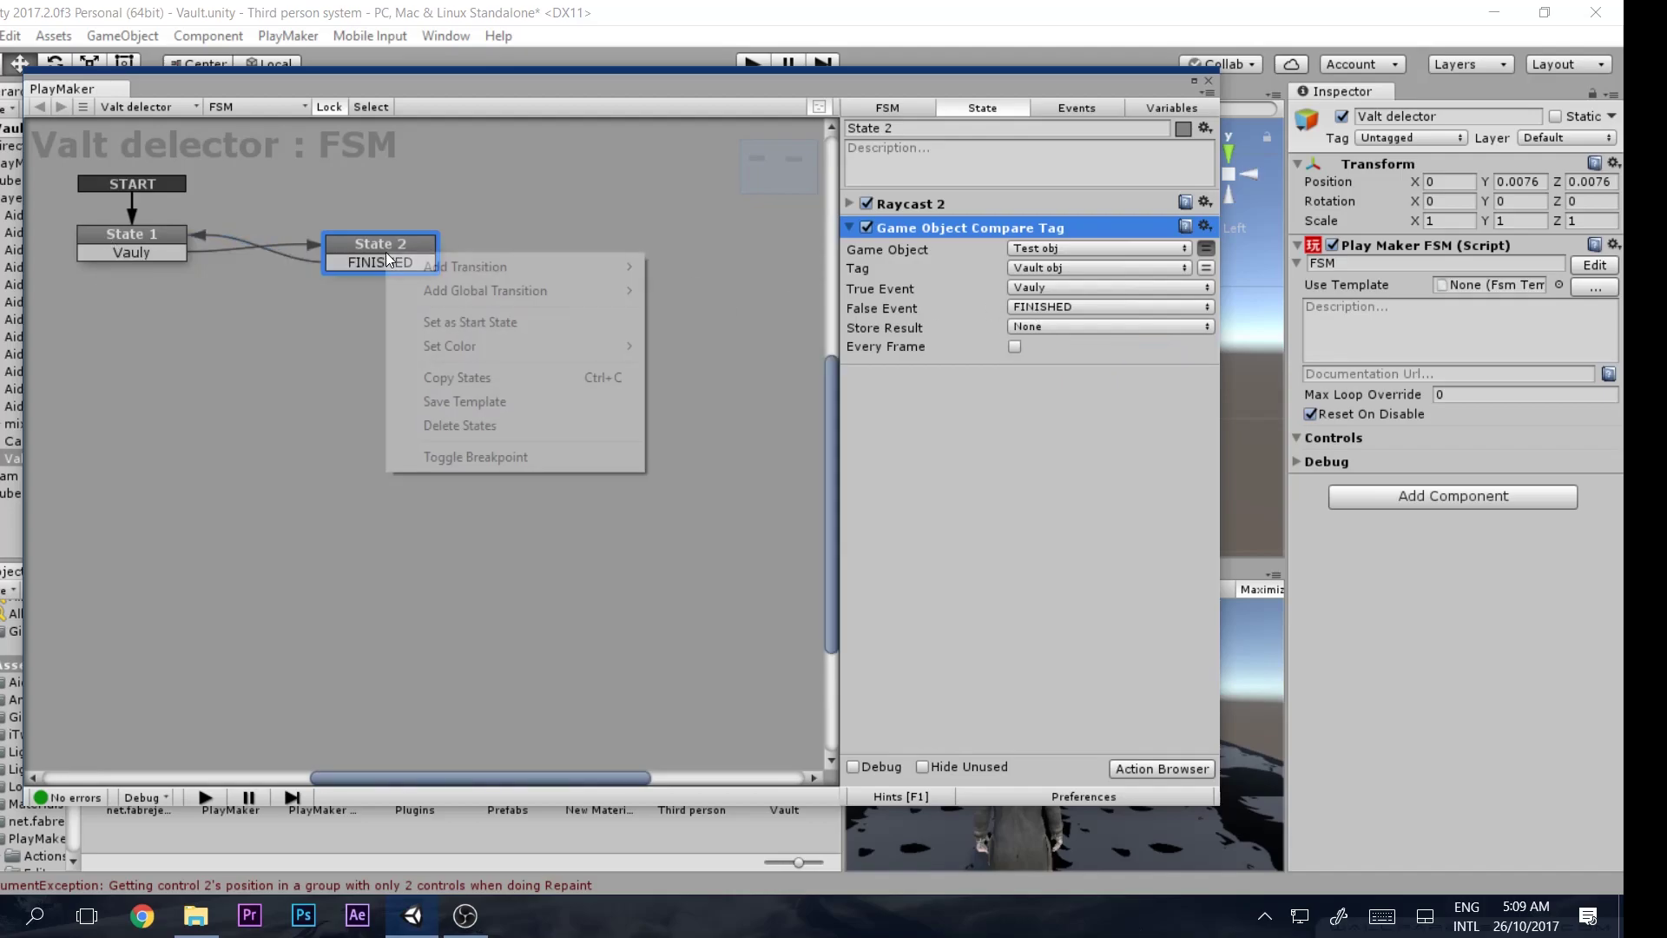
pyautogui.click(331, 287)
pyautogui.moveTo(380, 280); pyautogui.dragTo(573, 258)
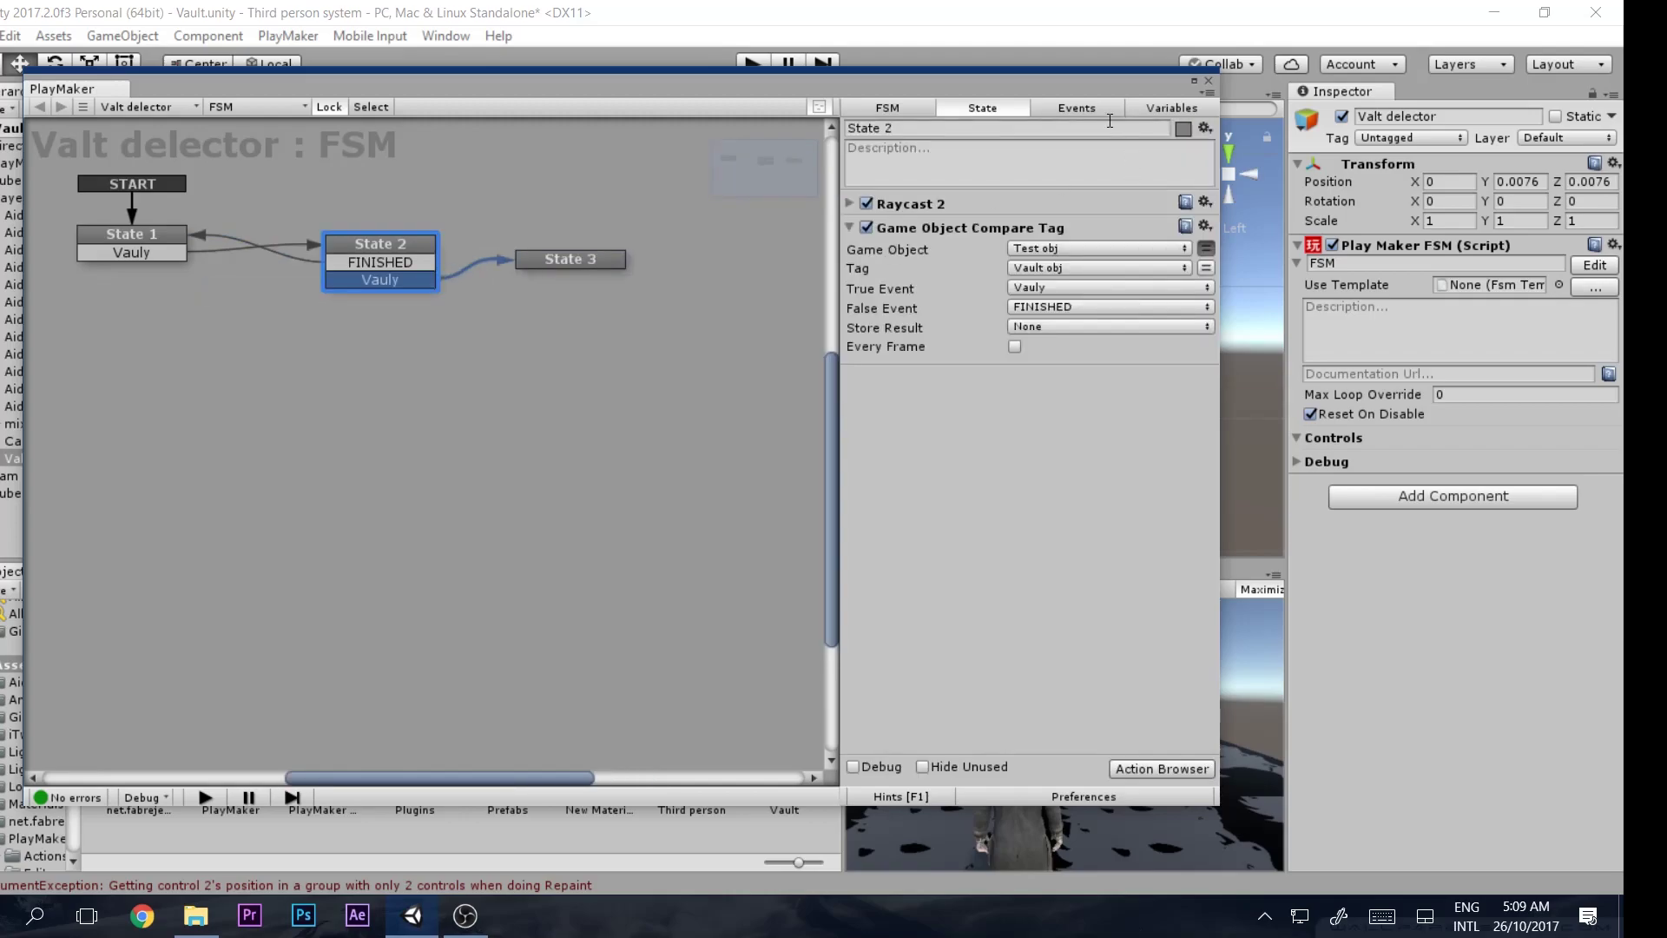
# Rename the FSM event Vauly to "Vault"
pyautogui.click(1077, 108)
pyautogui.click(888, 178)
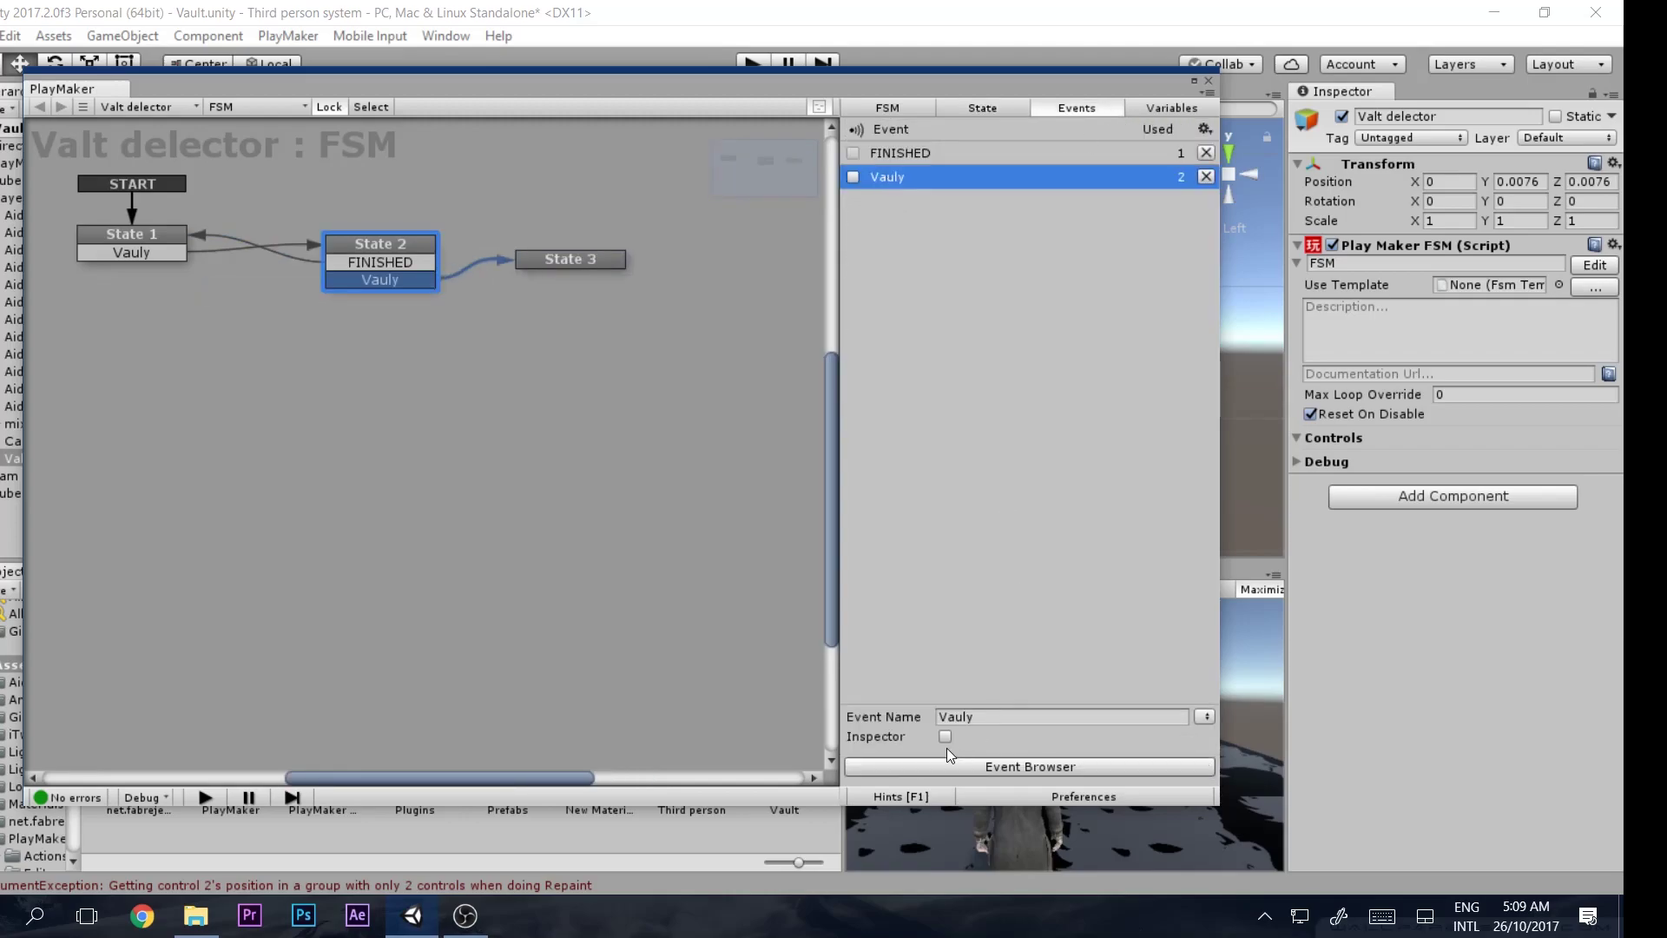
pyautogui.click(912, 180)
pyautogui.click(914, 187)
pyautogui.click(984, 717)
pyautogui.write('Vaukt')
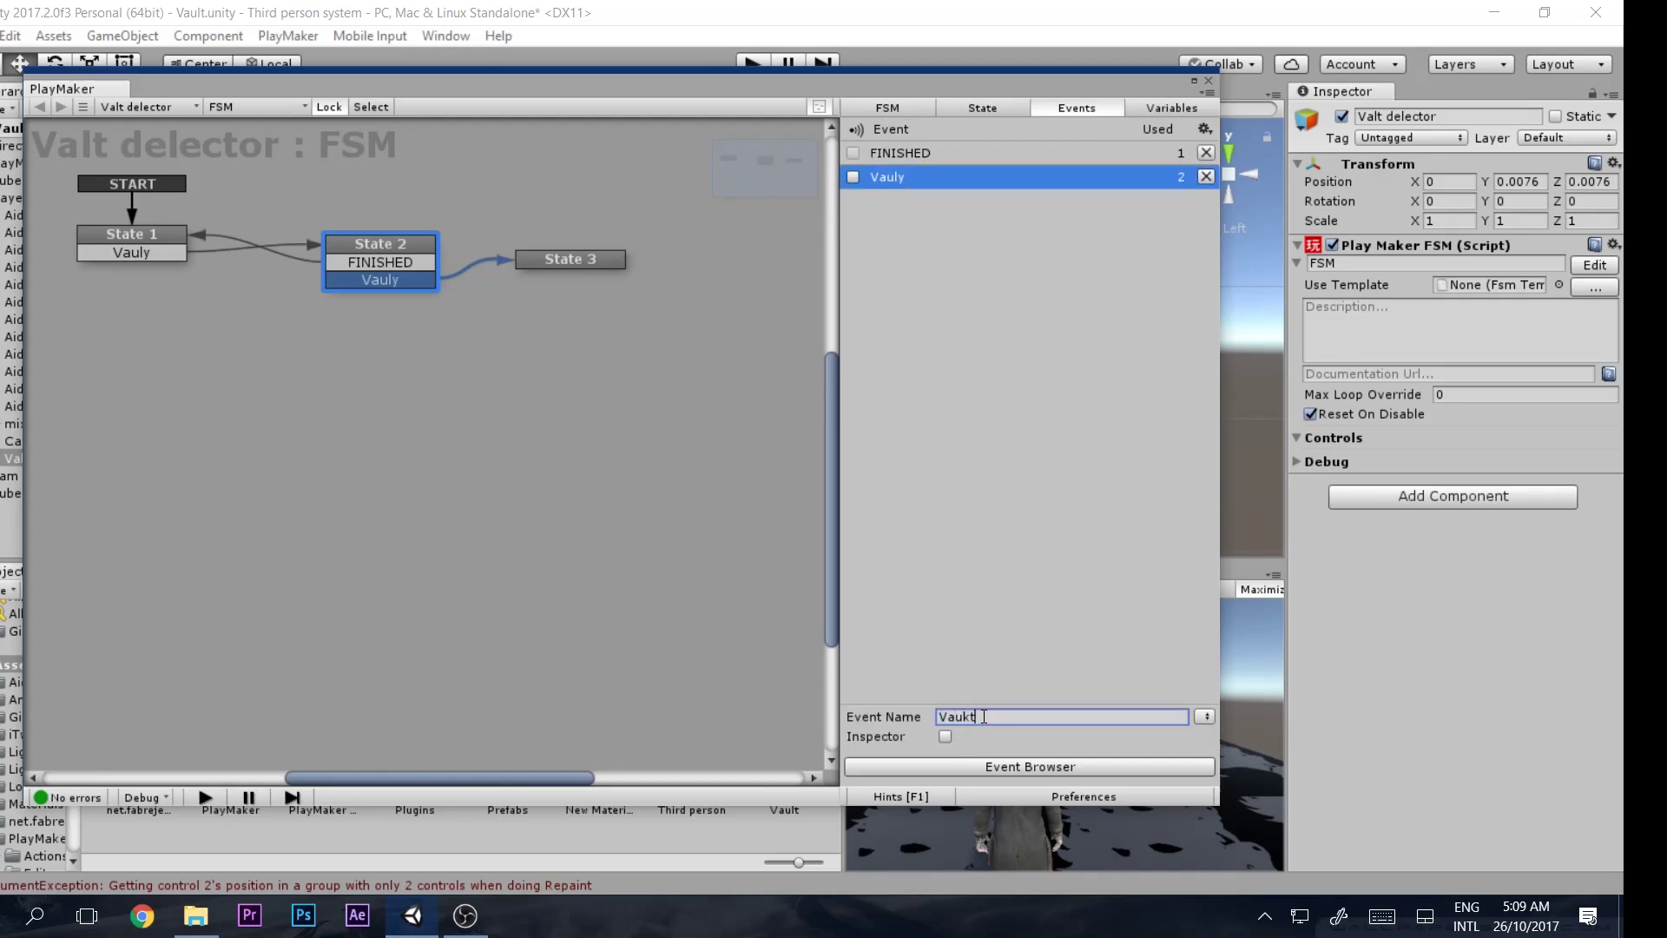
pyautogui.press('Return')
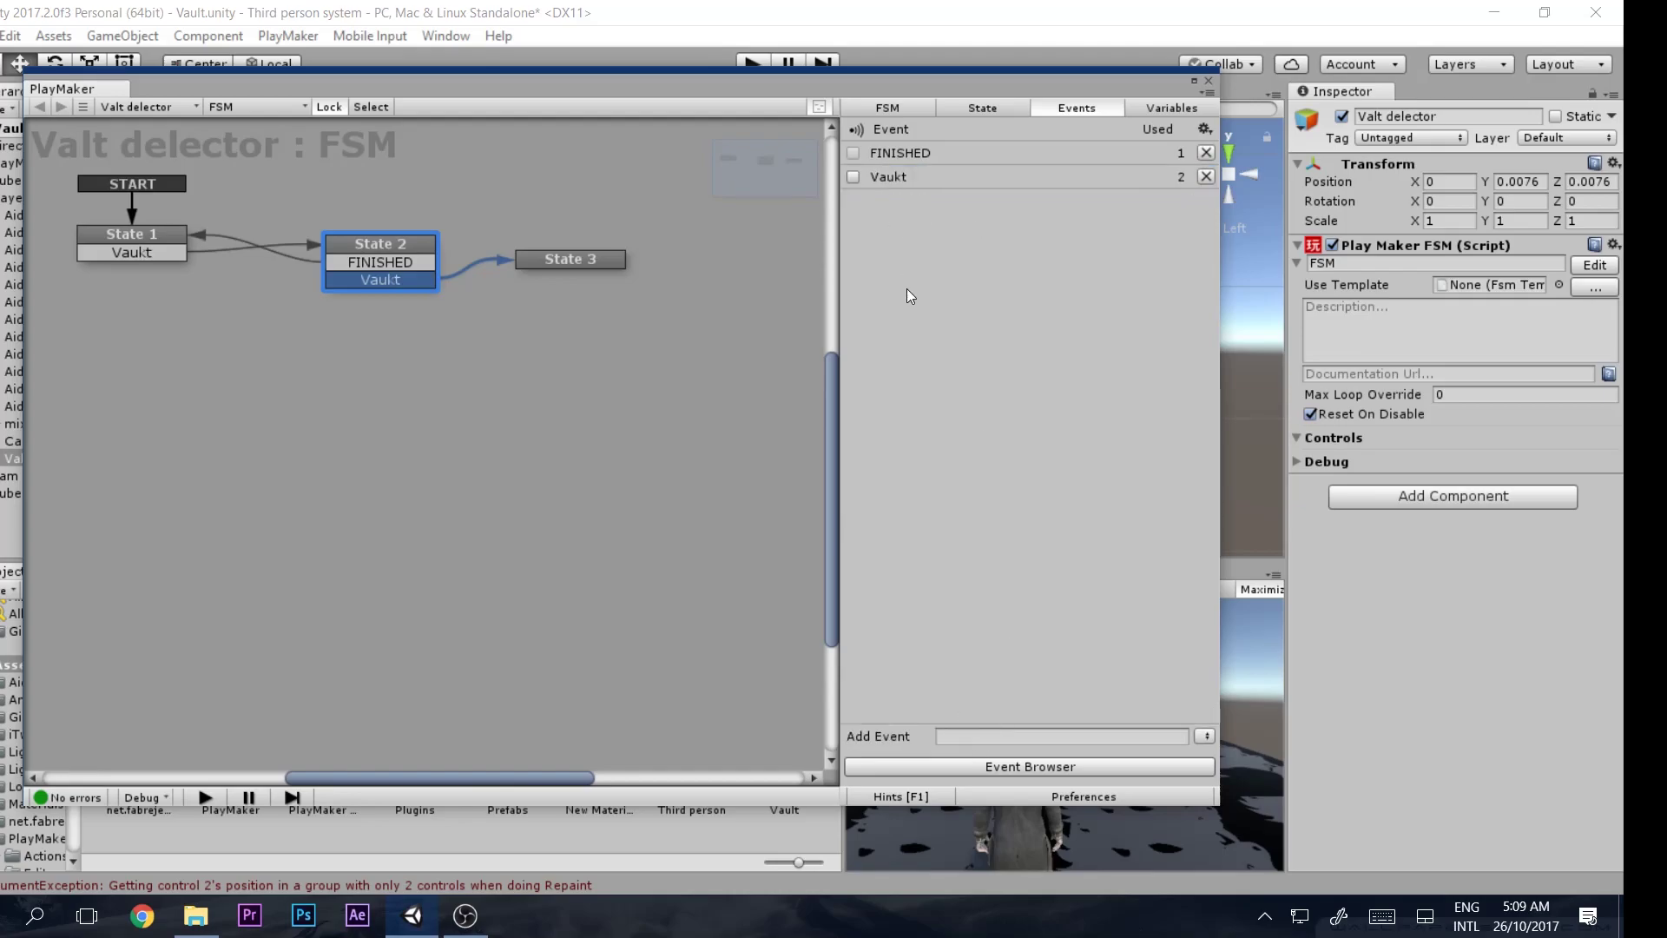
pyautogui.click(928, 178)
pyautogui.click(988, 716)
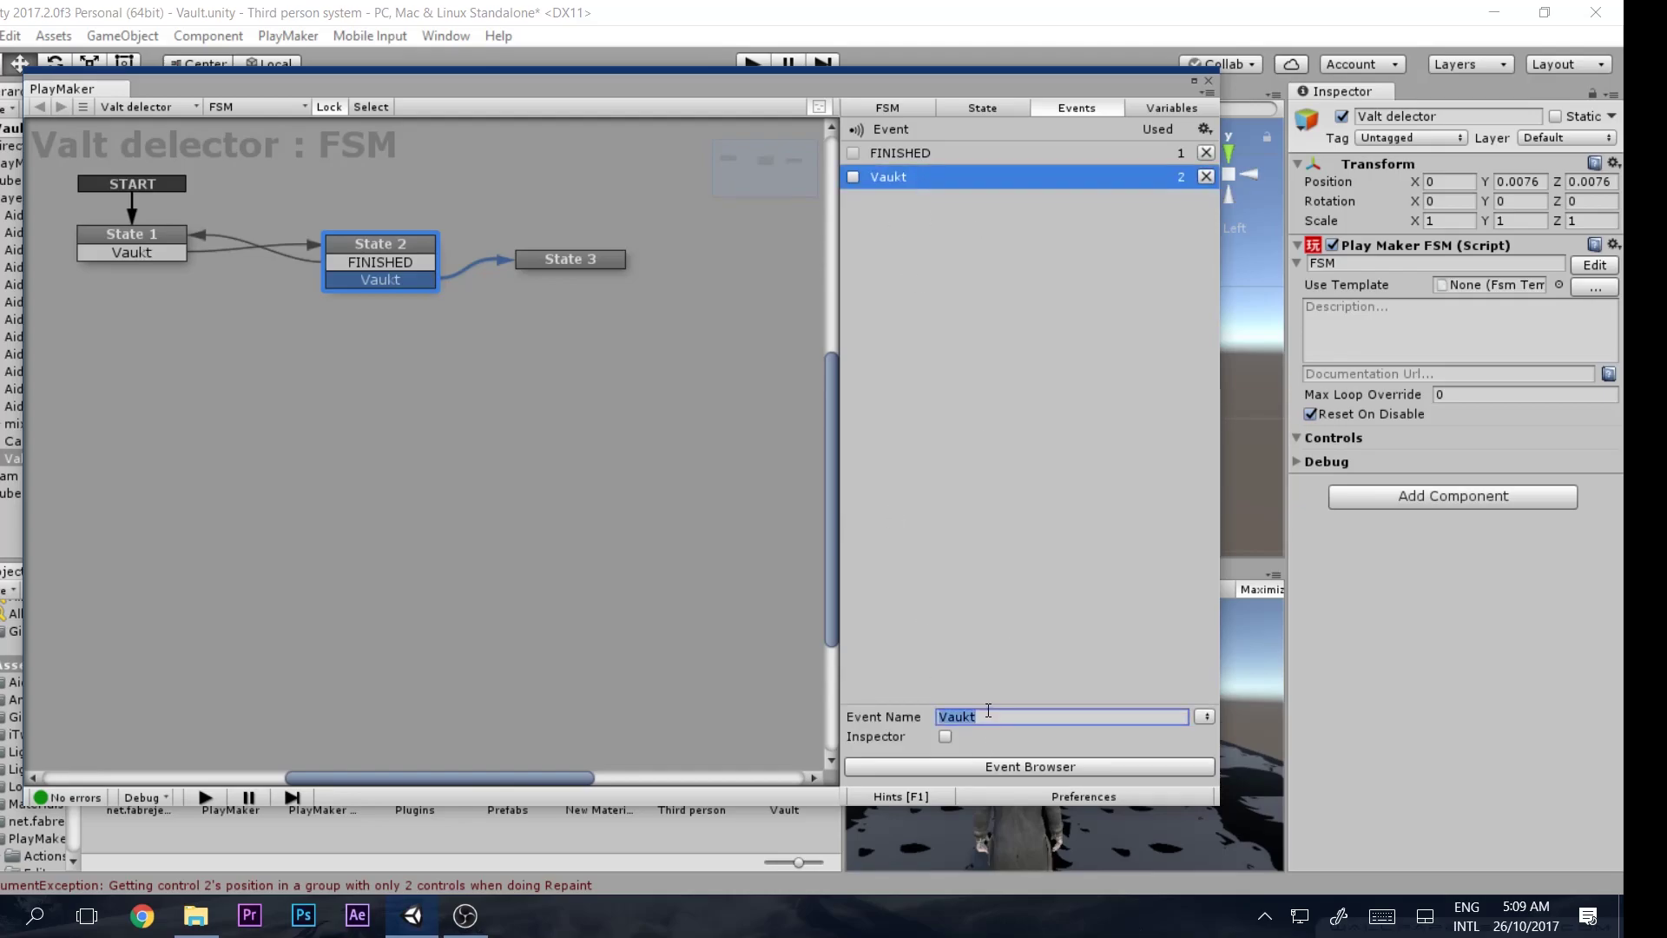
pyautogui.write('Vault')
pyautogui.press('Return')
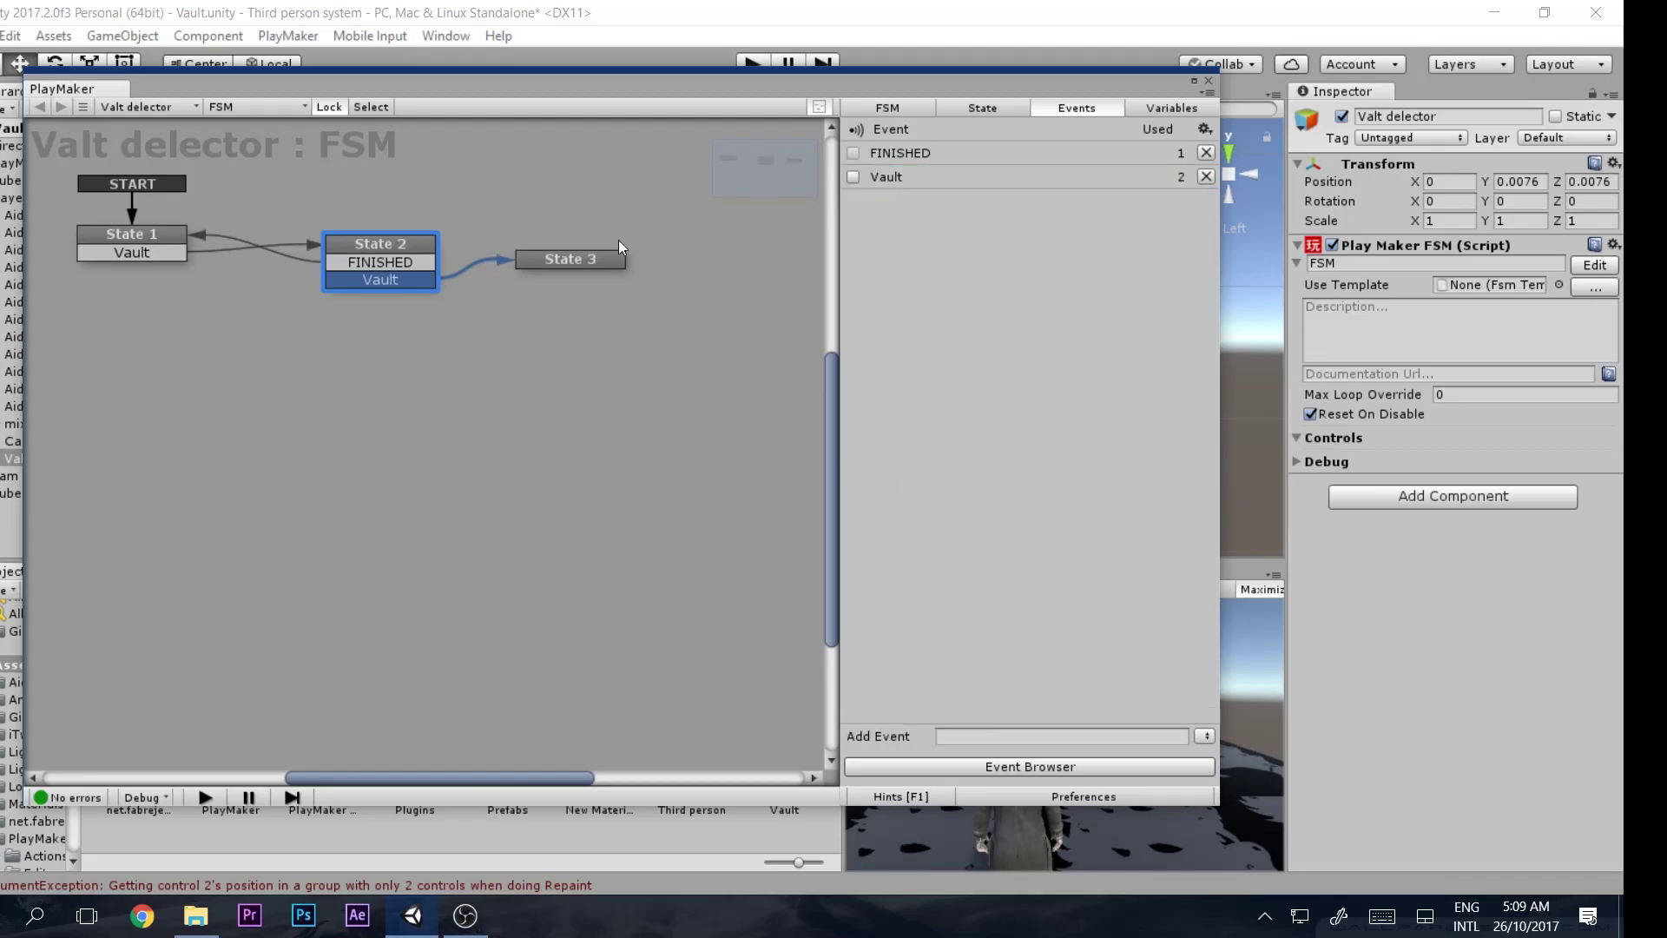
# Add an Animator Cross Fade action to State 3
pyautogui.moveTo(565, 261); pyautogui.dragTo(575, 260)
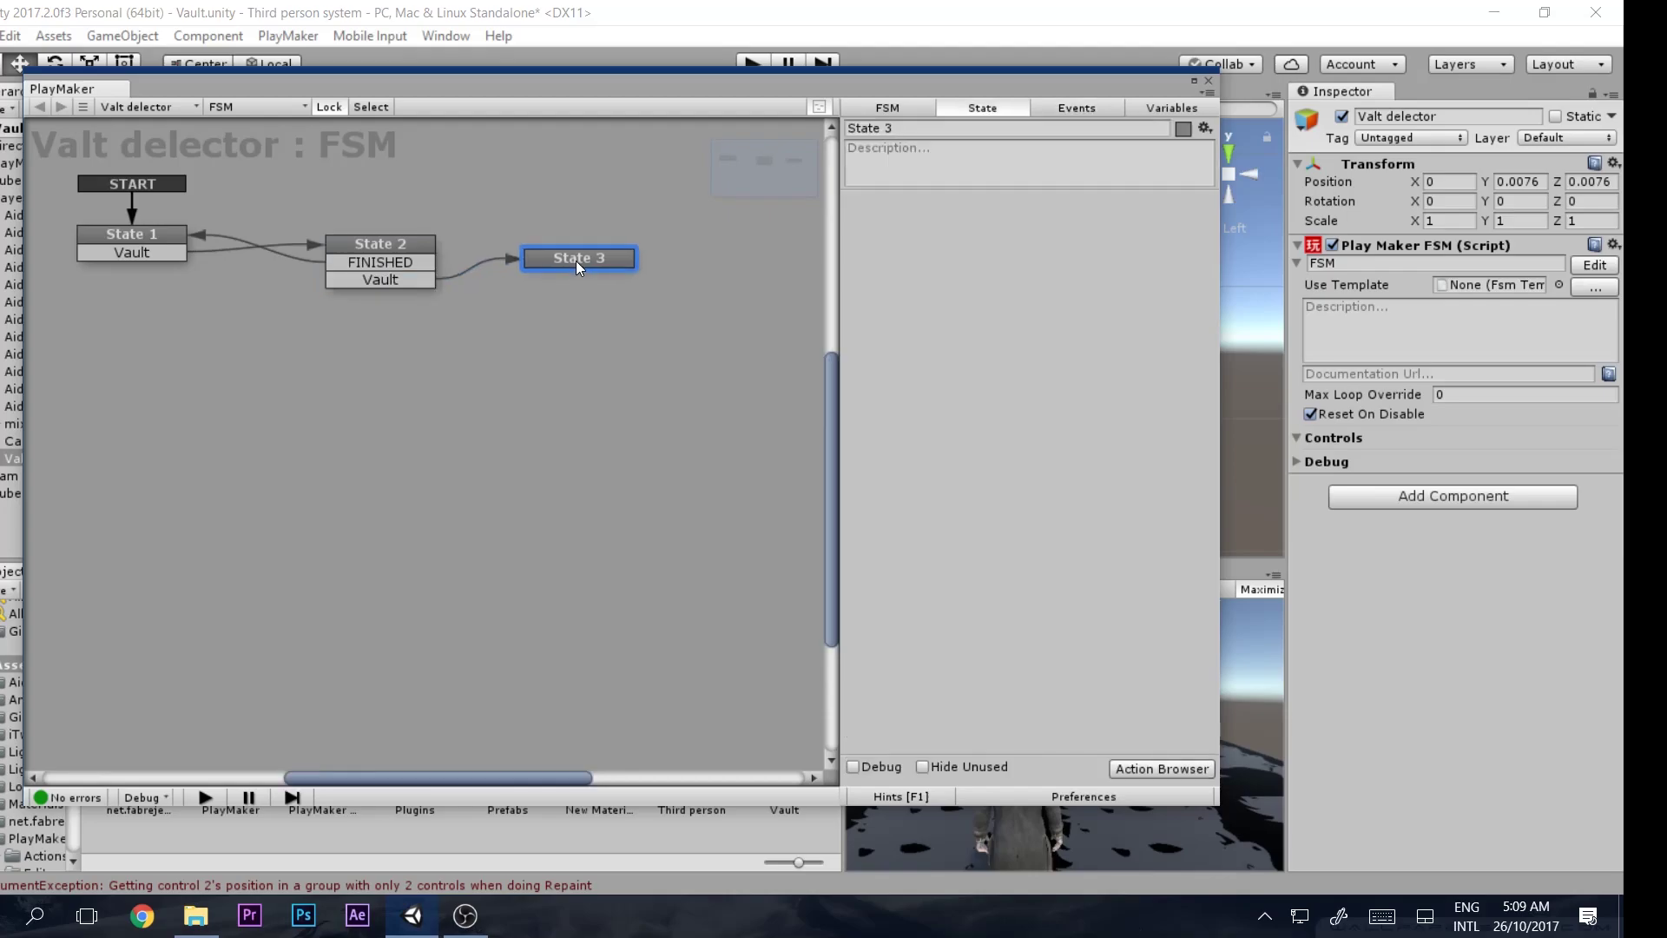
pyautogui.press('`')
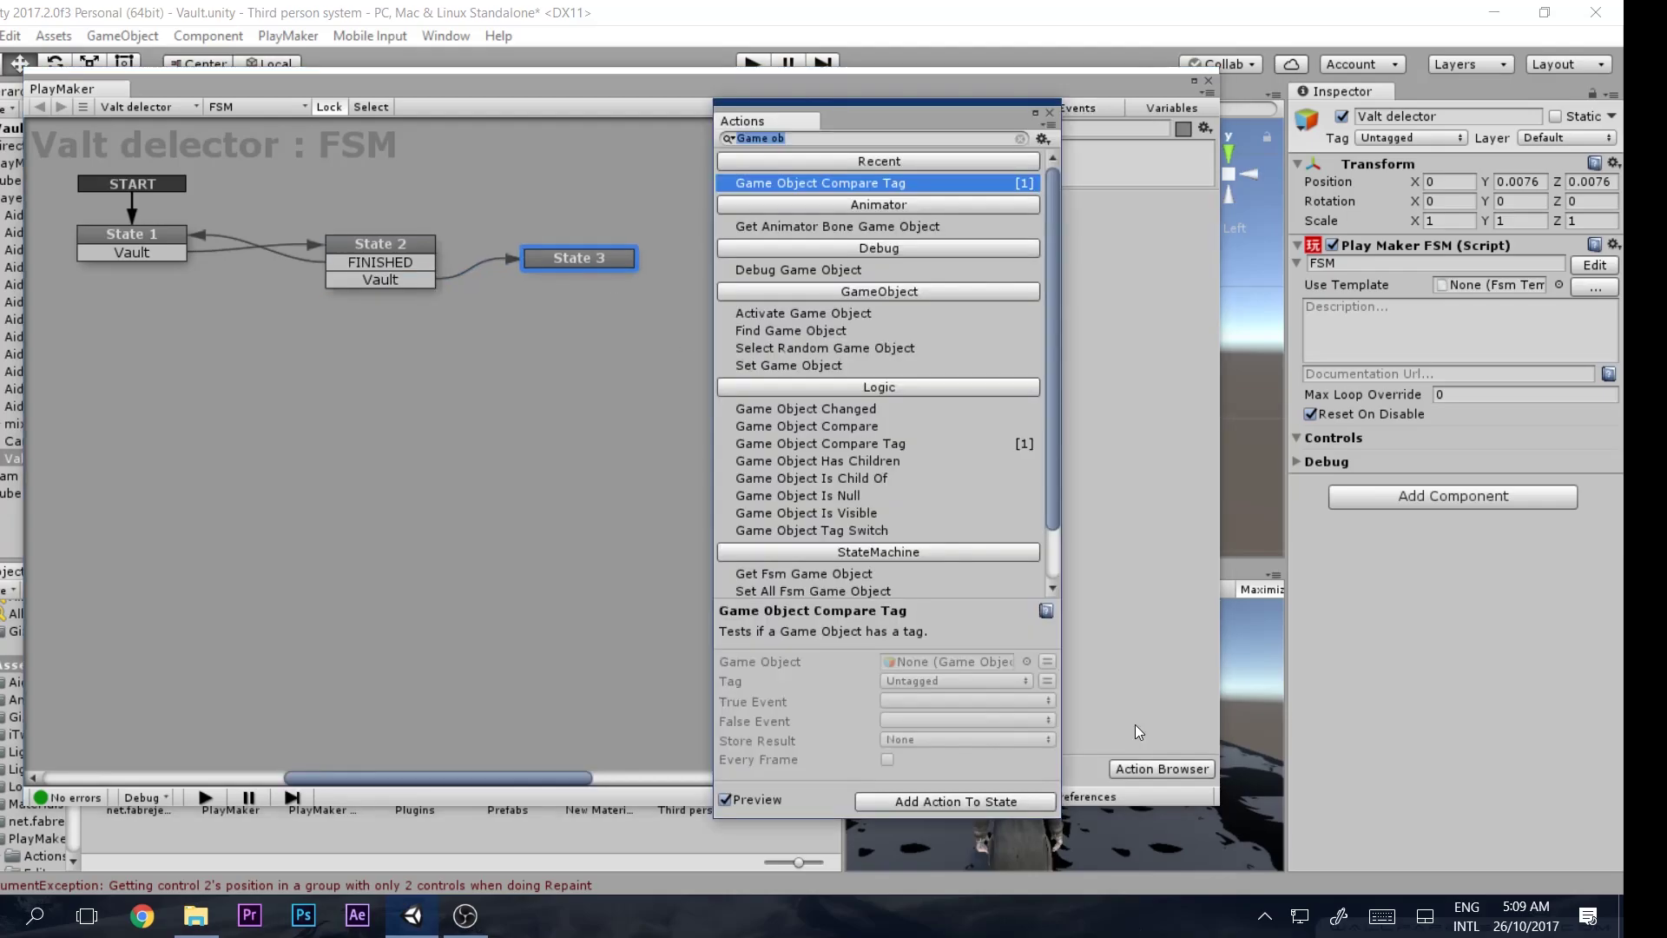
pyautogui.write('an')
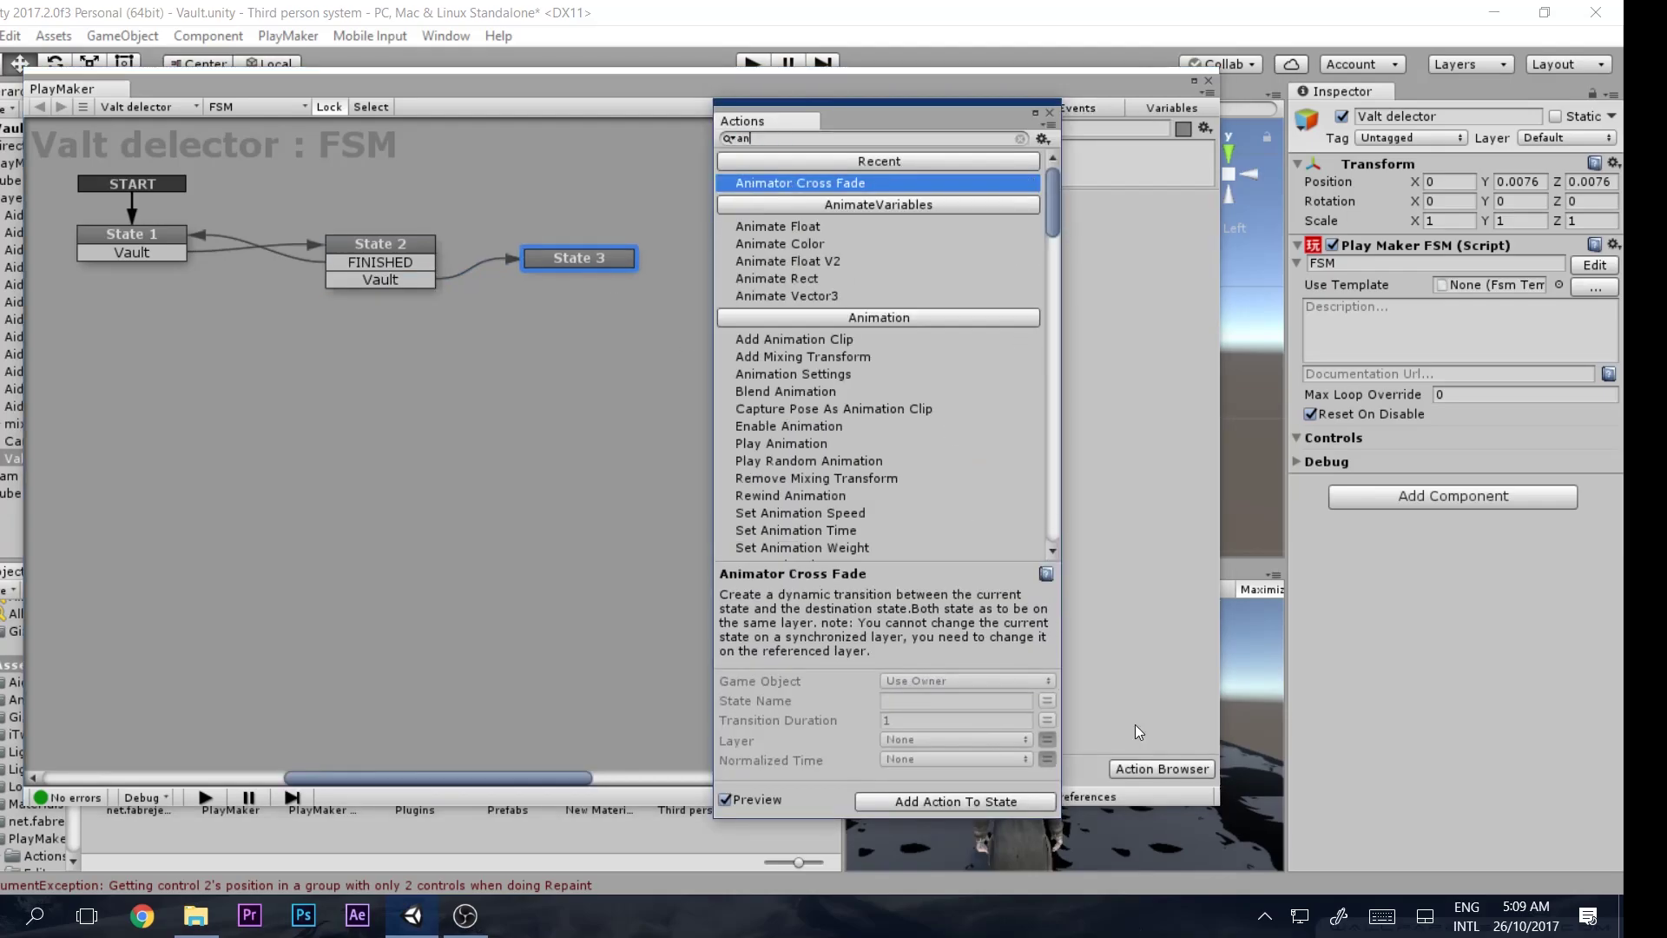
pyautogui.write('imator')
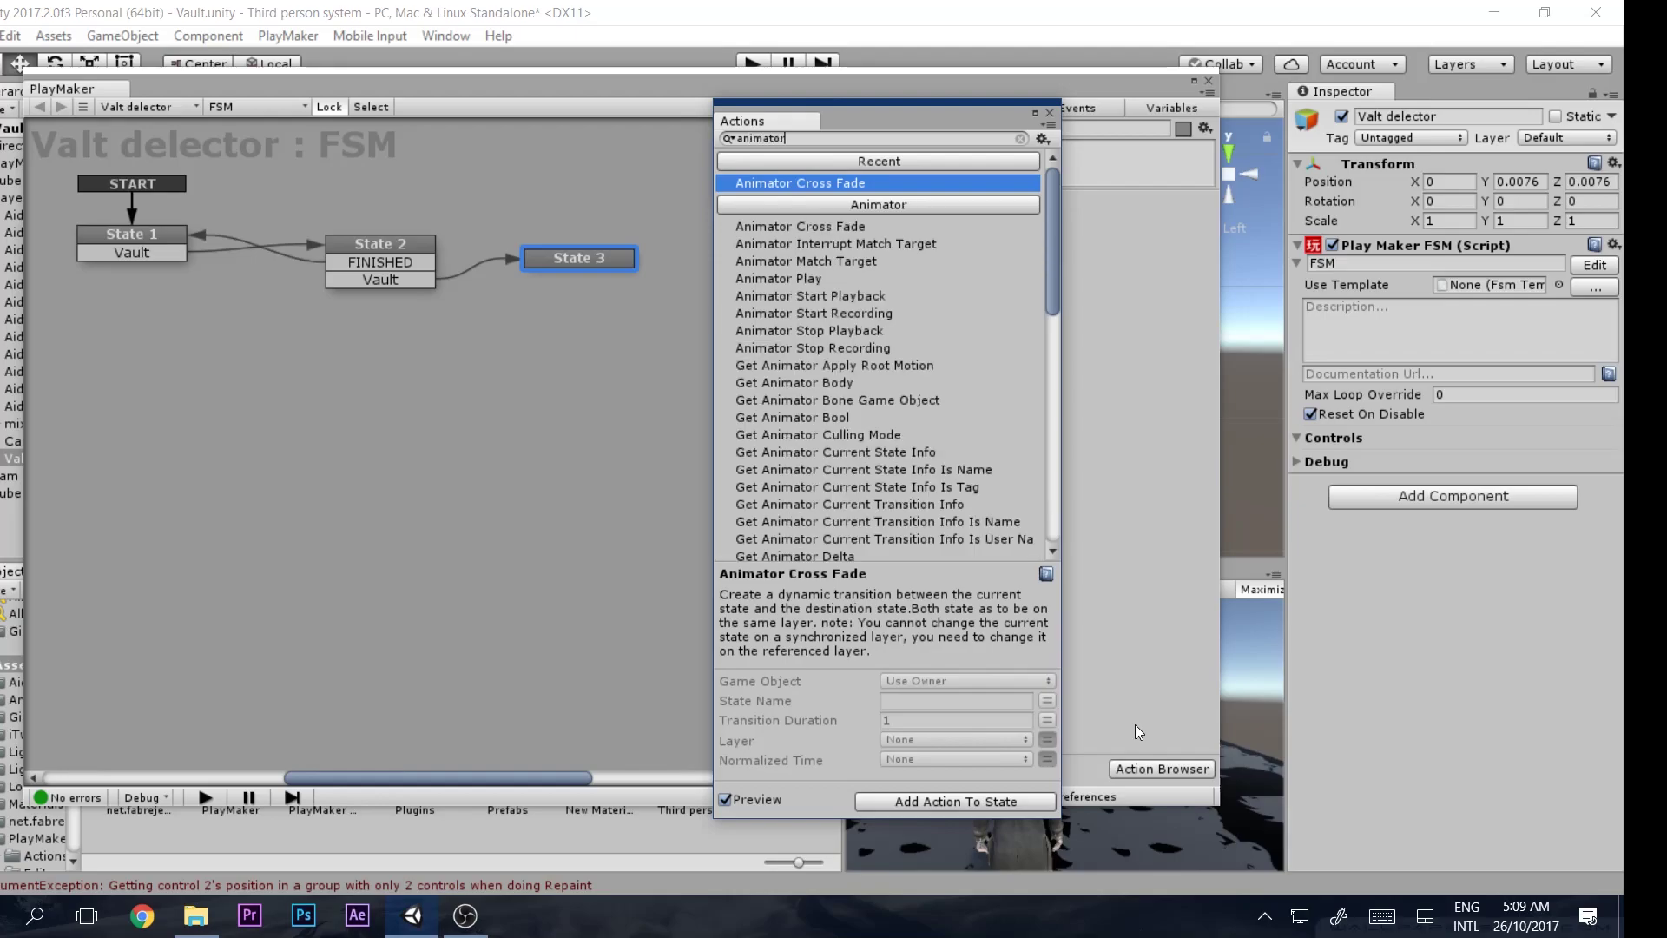
pyautogui.press('Return')
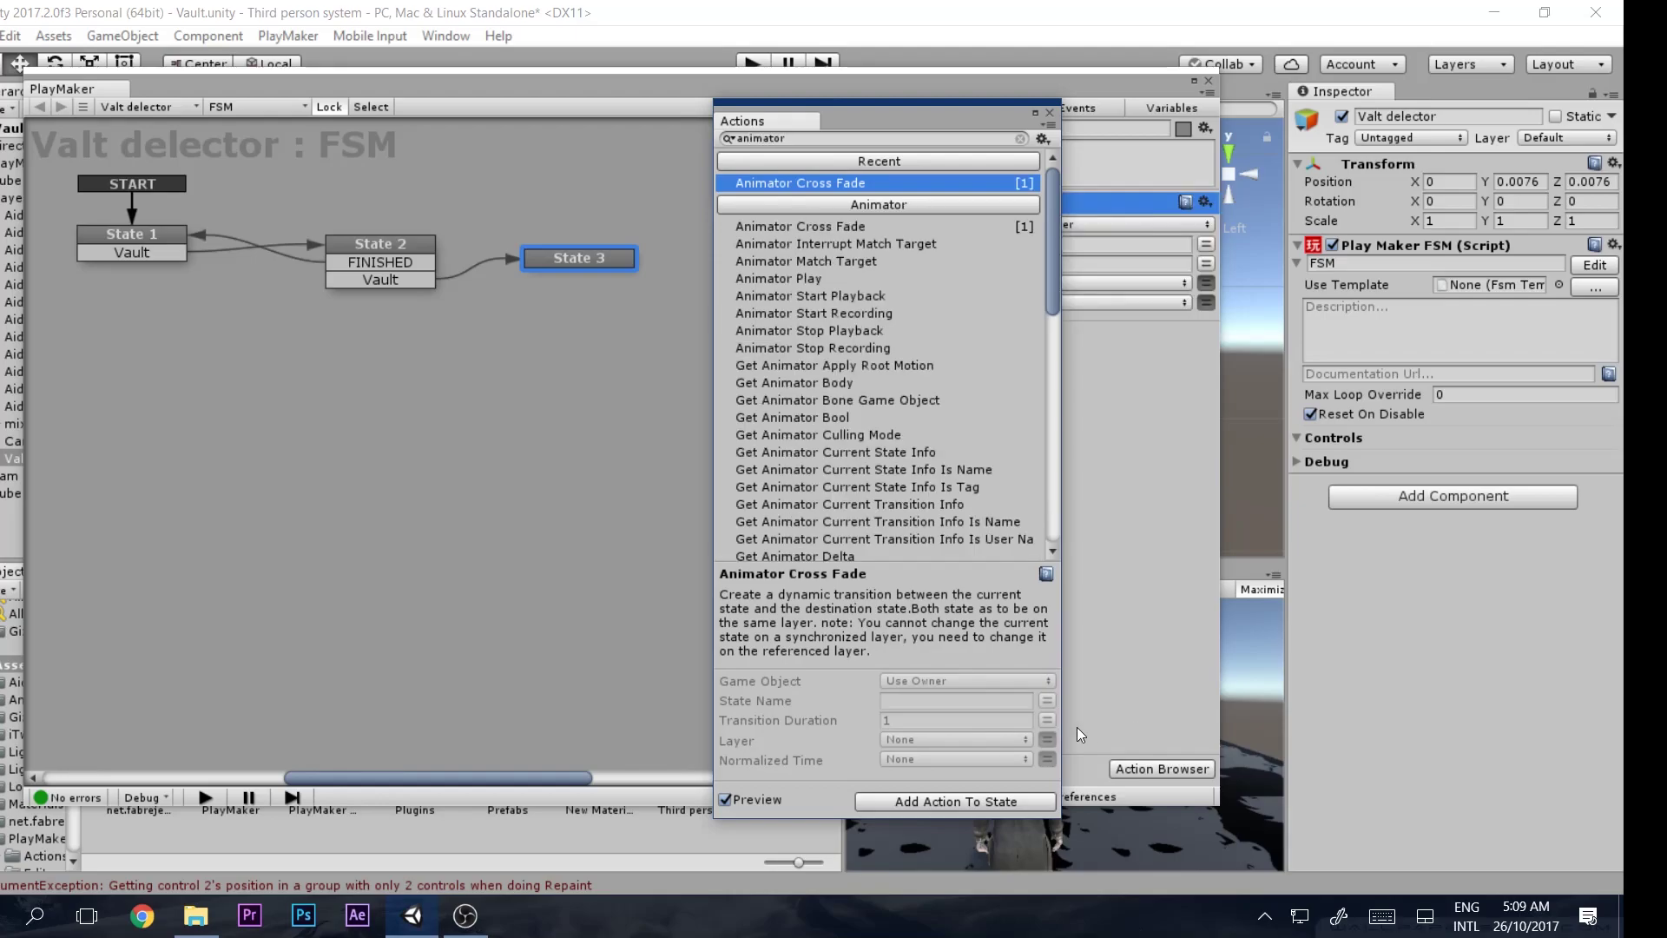
pyautogui.click(1050, 113)
# Make the Animator Cross Fade action target the Player as its specified game object
pyautogui.click(1034, 226)
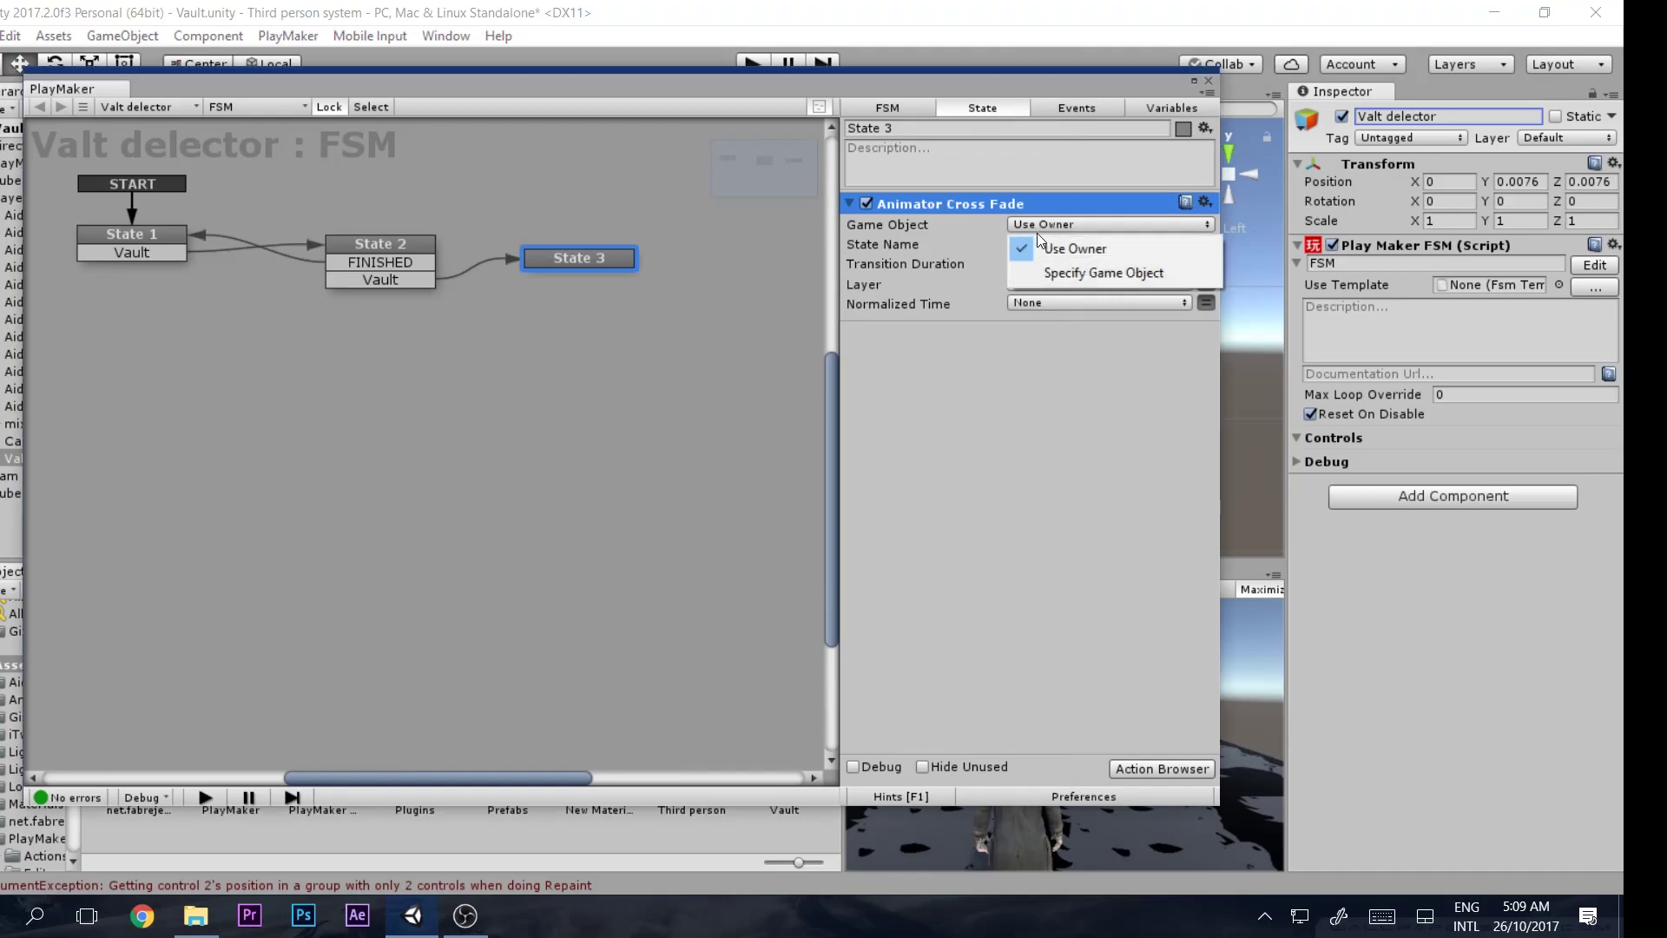
pyautogui.click(1063, 275)
pyautogui.moveTo(570, 91); pyautogui.dragTo(650, 178)
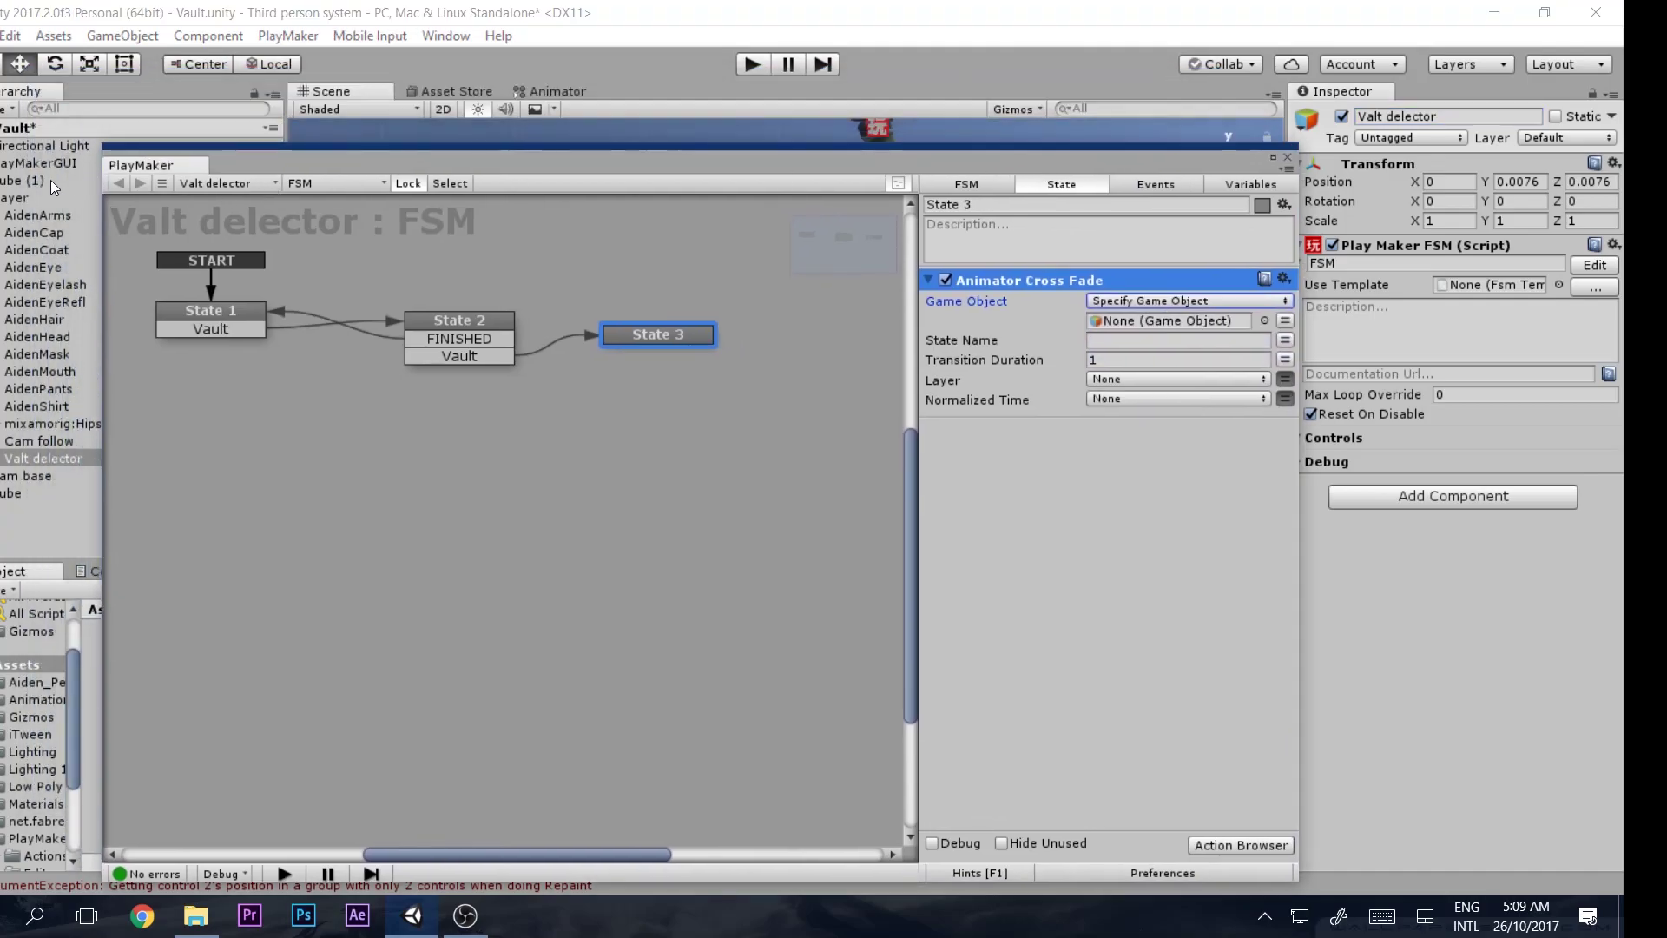
pyautogui.moveTo(51, 179); pyautogui.dragTo(1103, 333)
pyautogui.moveTo(15, 193); pyautogui.dragTo(1129, 323)
# Check the vault state's name in the Animator and enter "vault" as the cross fade's State Name
pyautogui.click(1115, 341)
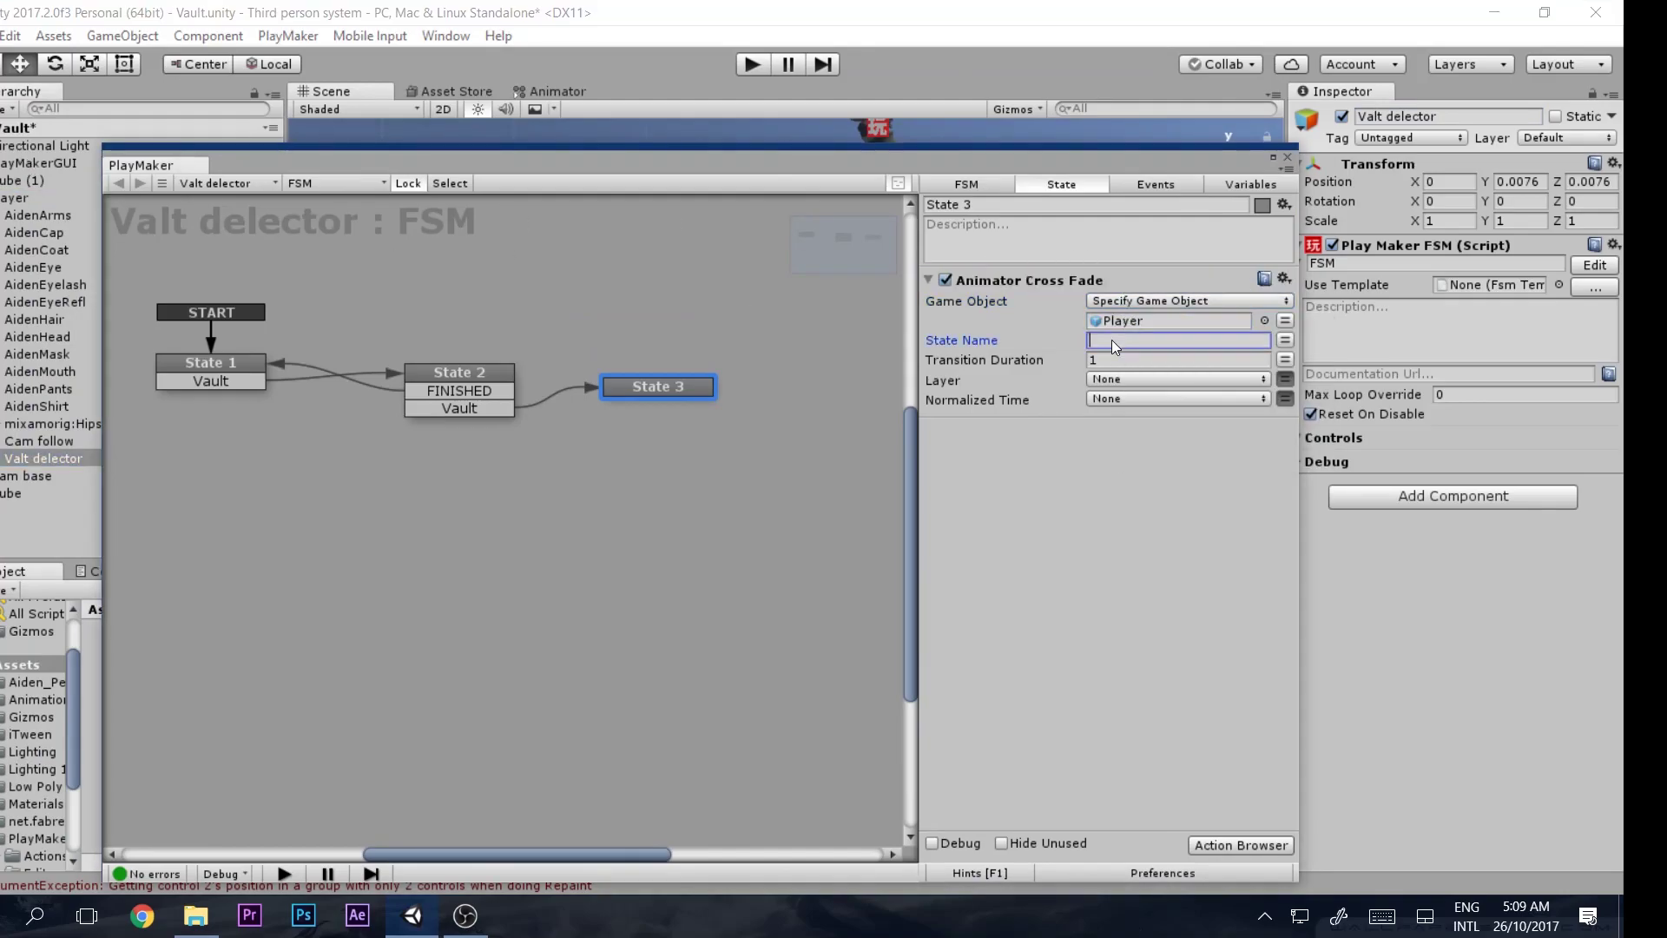
pyautogui.click(548, 91)
pyautogui.moveTo(655, 165); pyautogui.dragTo(638, 279)
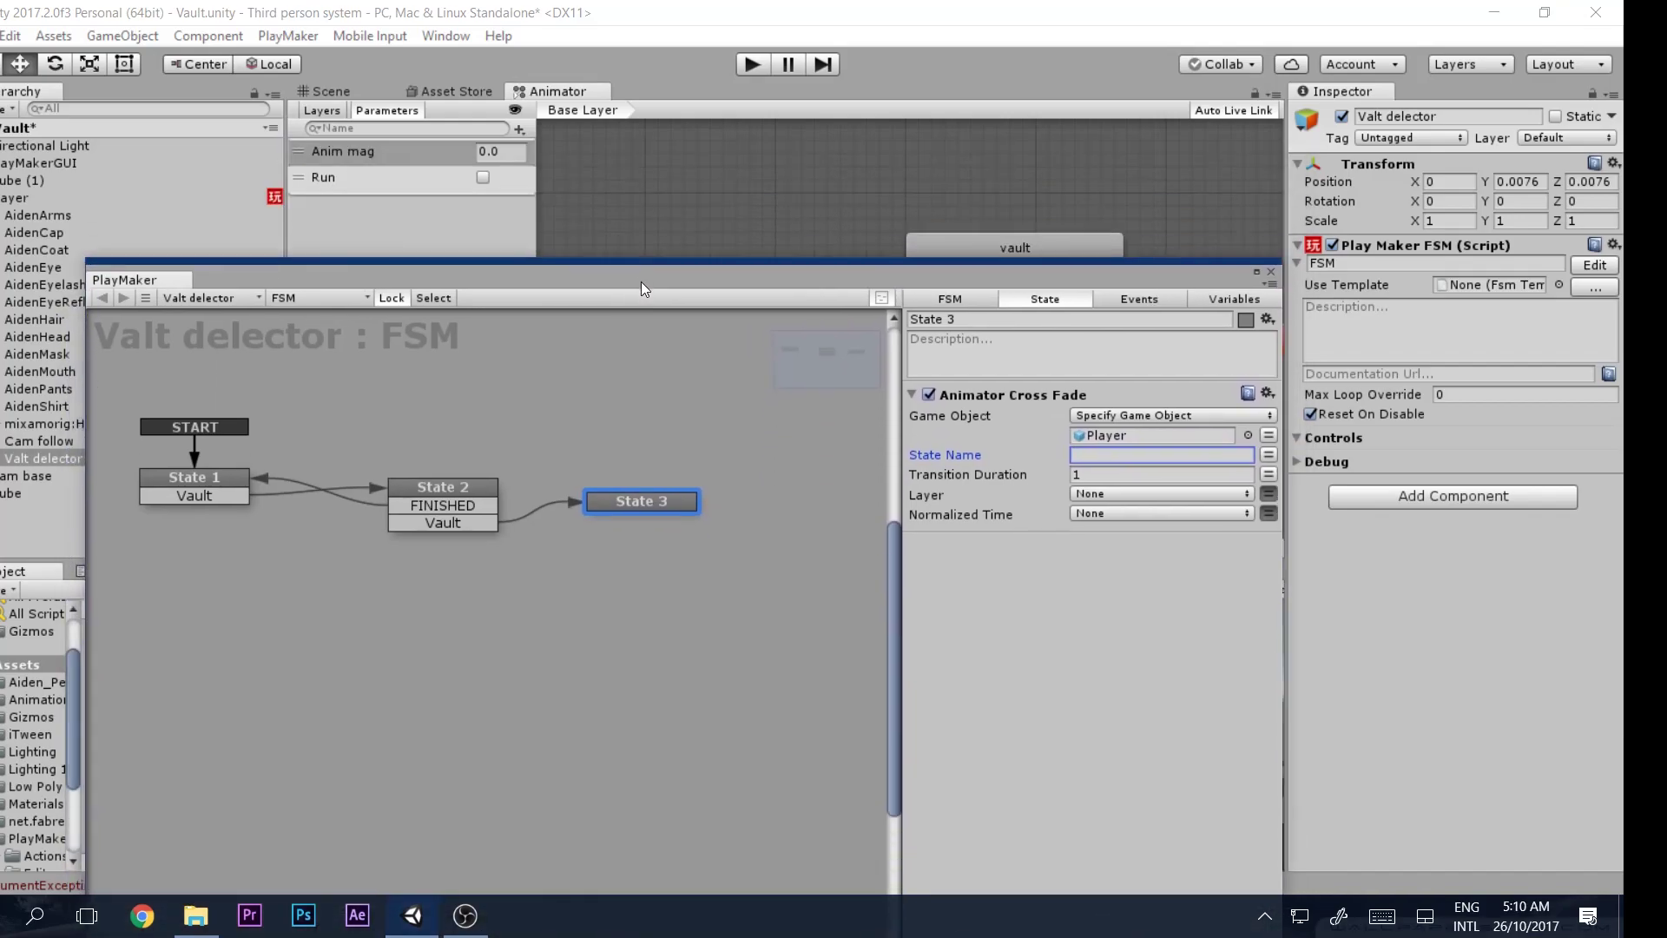
pyautogui.press('t')
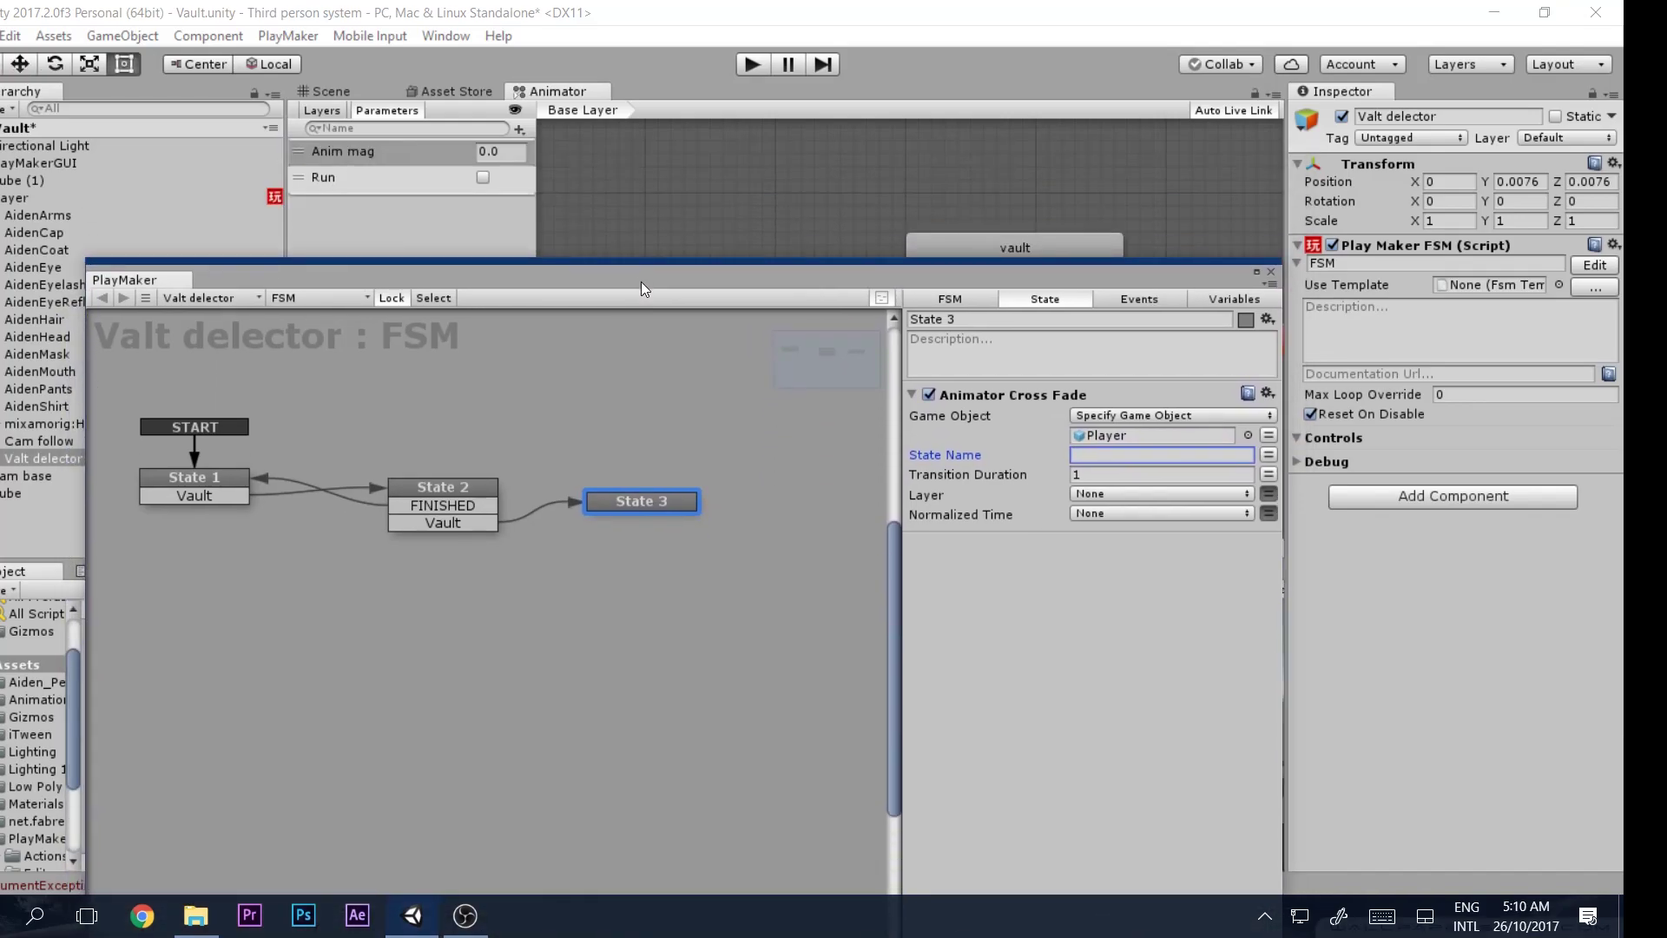
pyautogui.click(1080, 456)
pyautogui.write('vault')
pyautogui.moveTo(1098, 288); pyautogui.dragTo(1123, 196)
# Add a Wait action to State 3 with a time of 1
pyautogui.press('`')
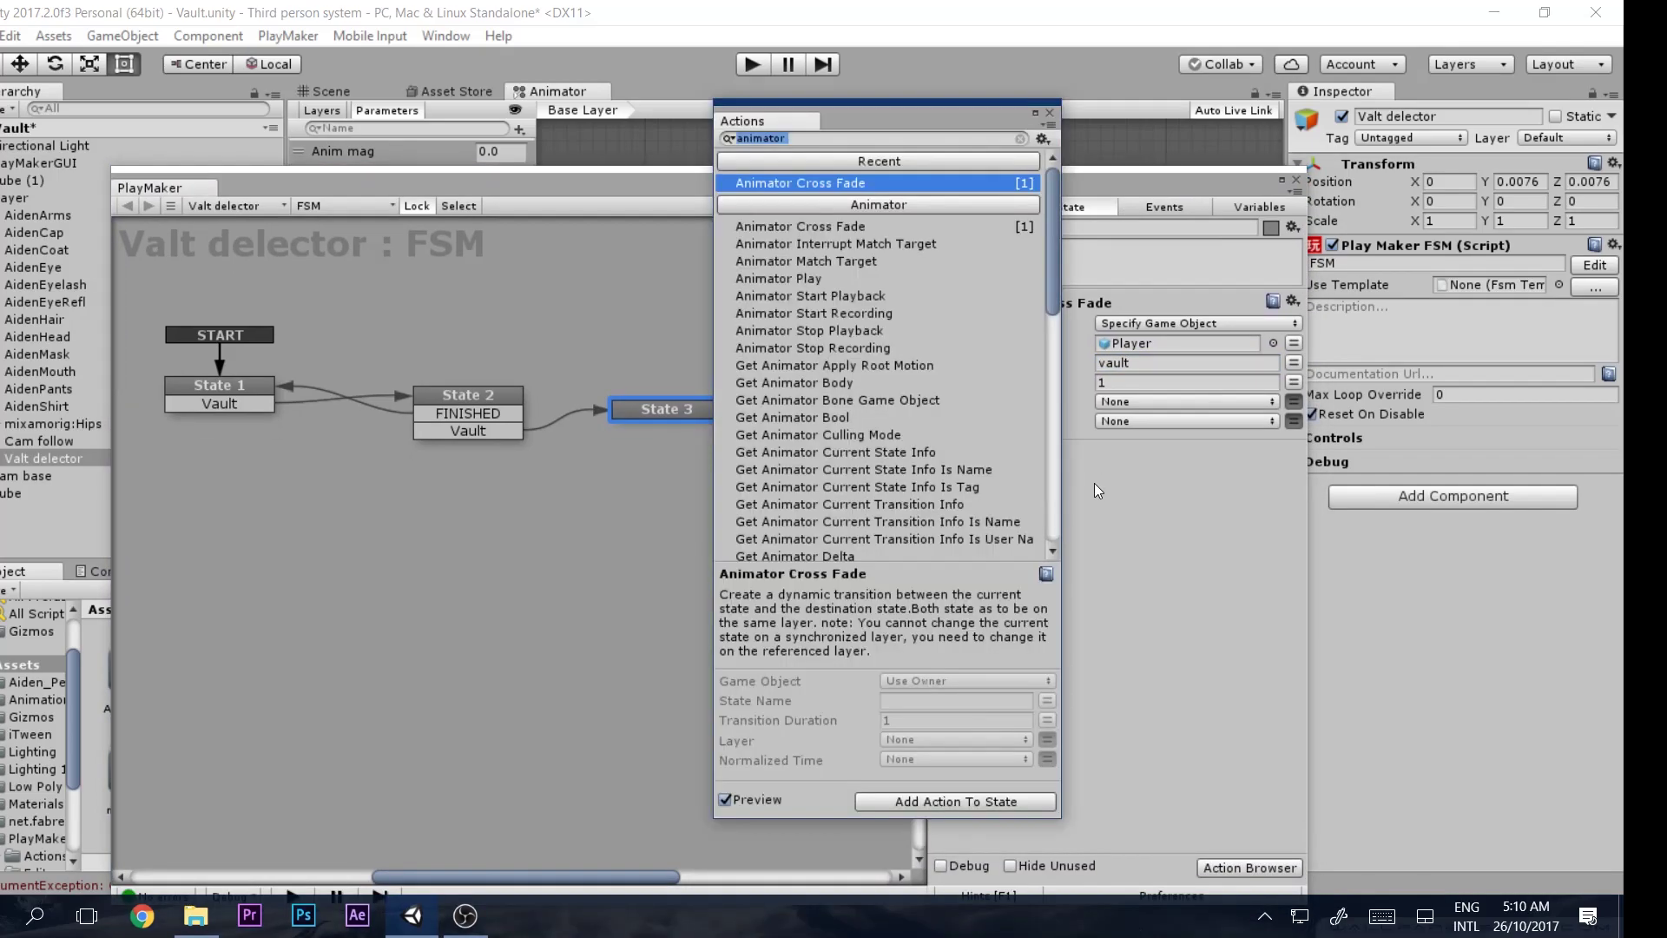
pyautogui.write('wait')
pyautogui.press('Return')
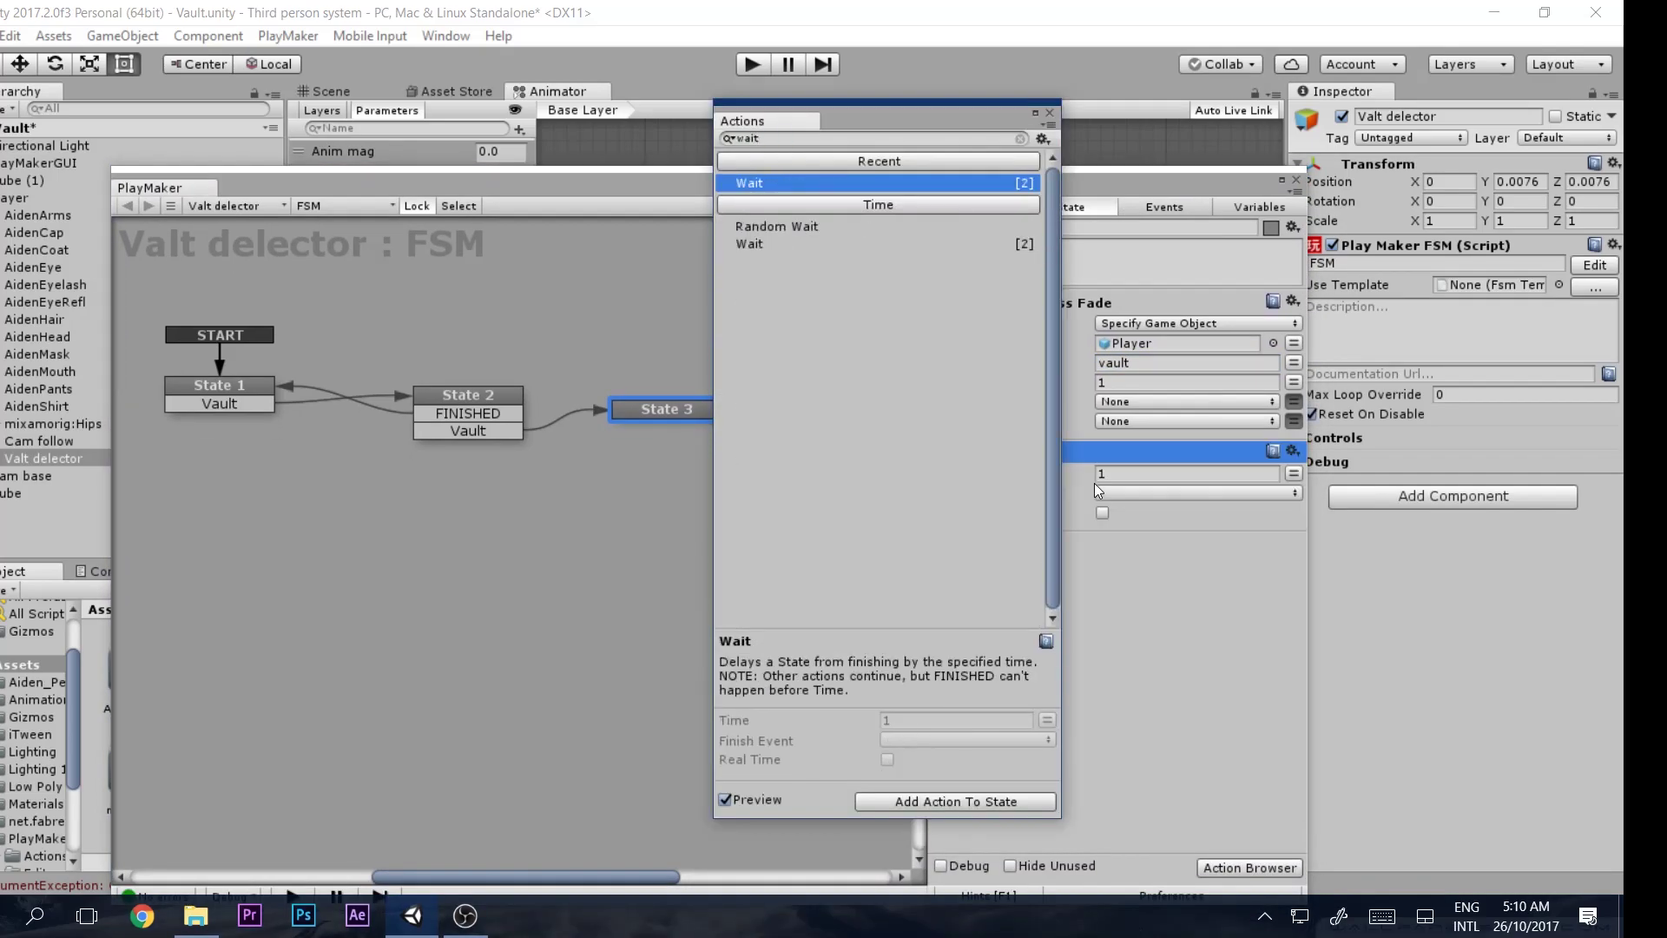
pyautogui.click(1098, 476)
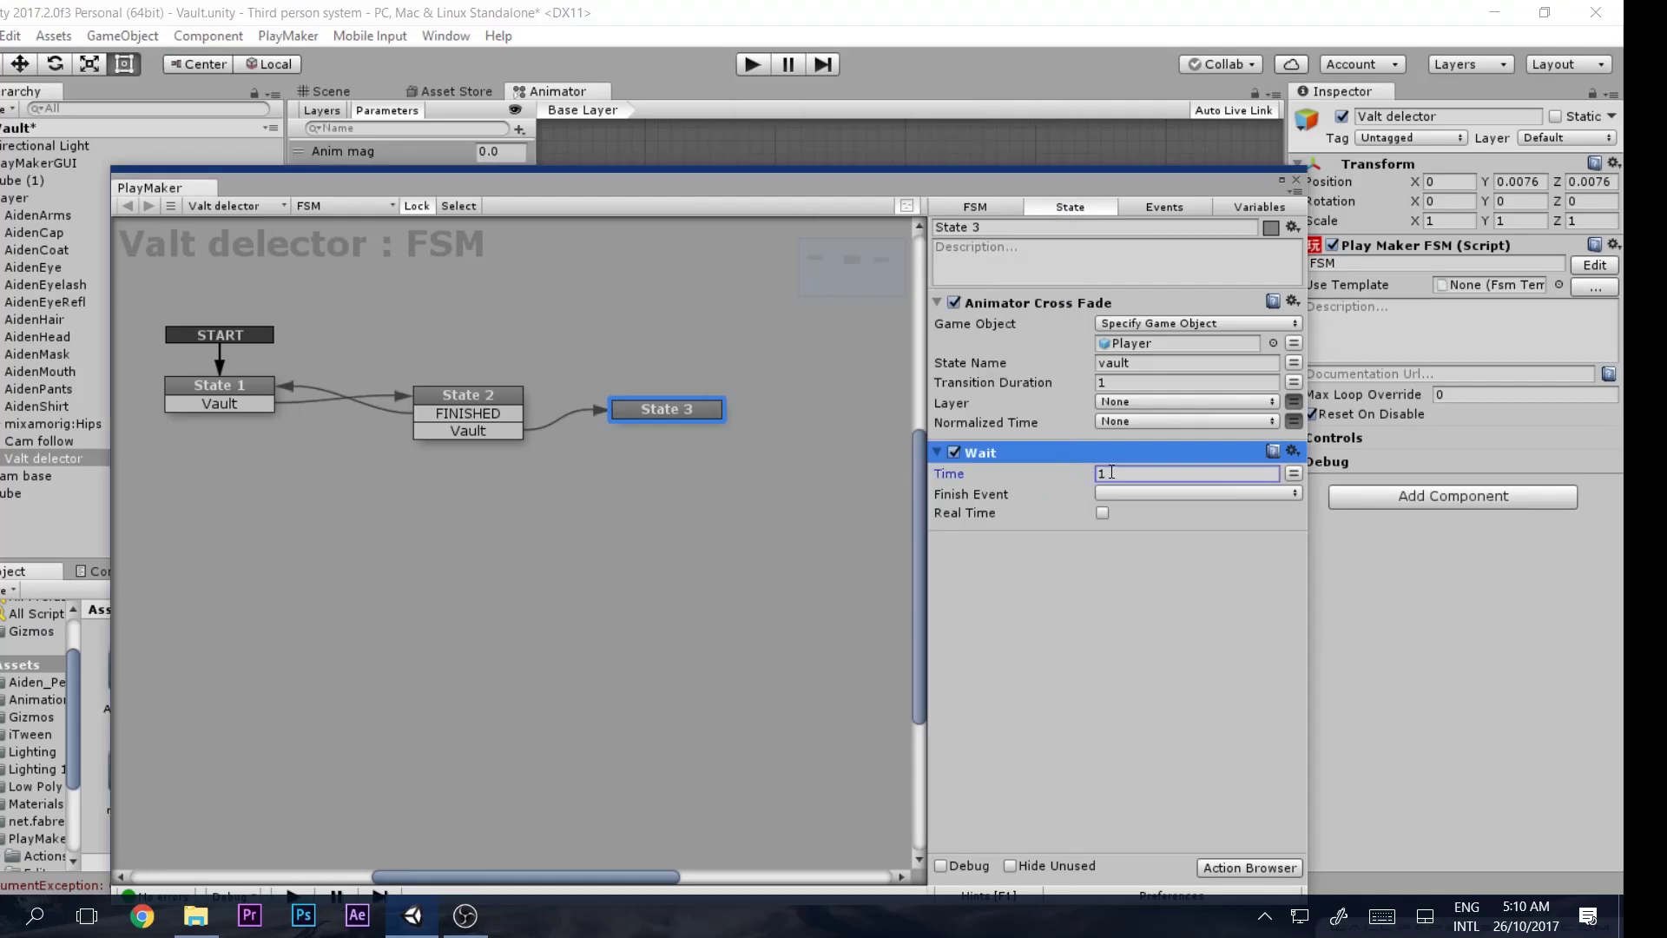
pyautogui.doubleClick(1112, 473)
pyautogui.click(1112, 473)
# Set the Wait action's Finish Event to FINISHED and link State 3's FINISHED transition back to State 1
pyautogui.click(1115, 492)
pyautogui.click(1139, 513)
pyautogui.click(1117, 492)
pyautogui.click(1138, 532)
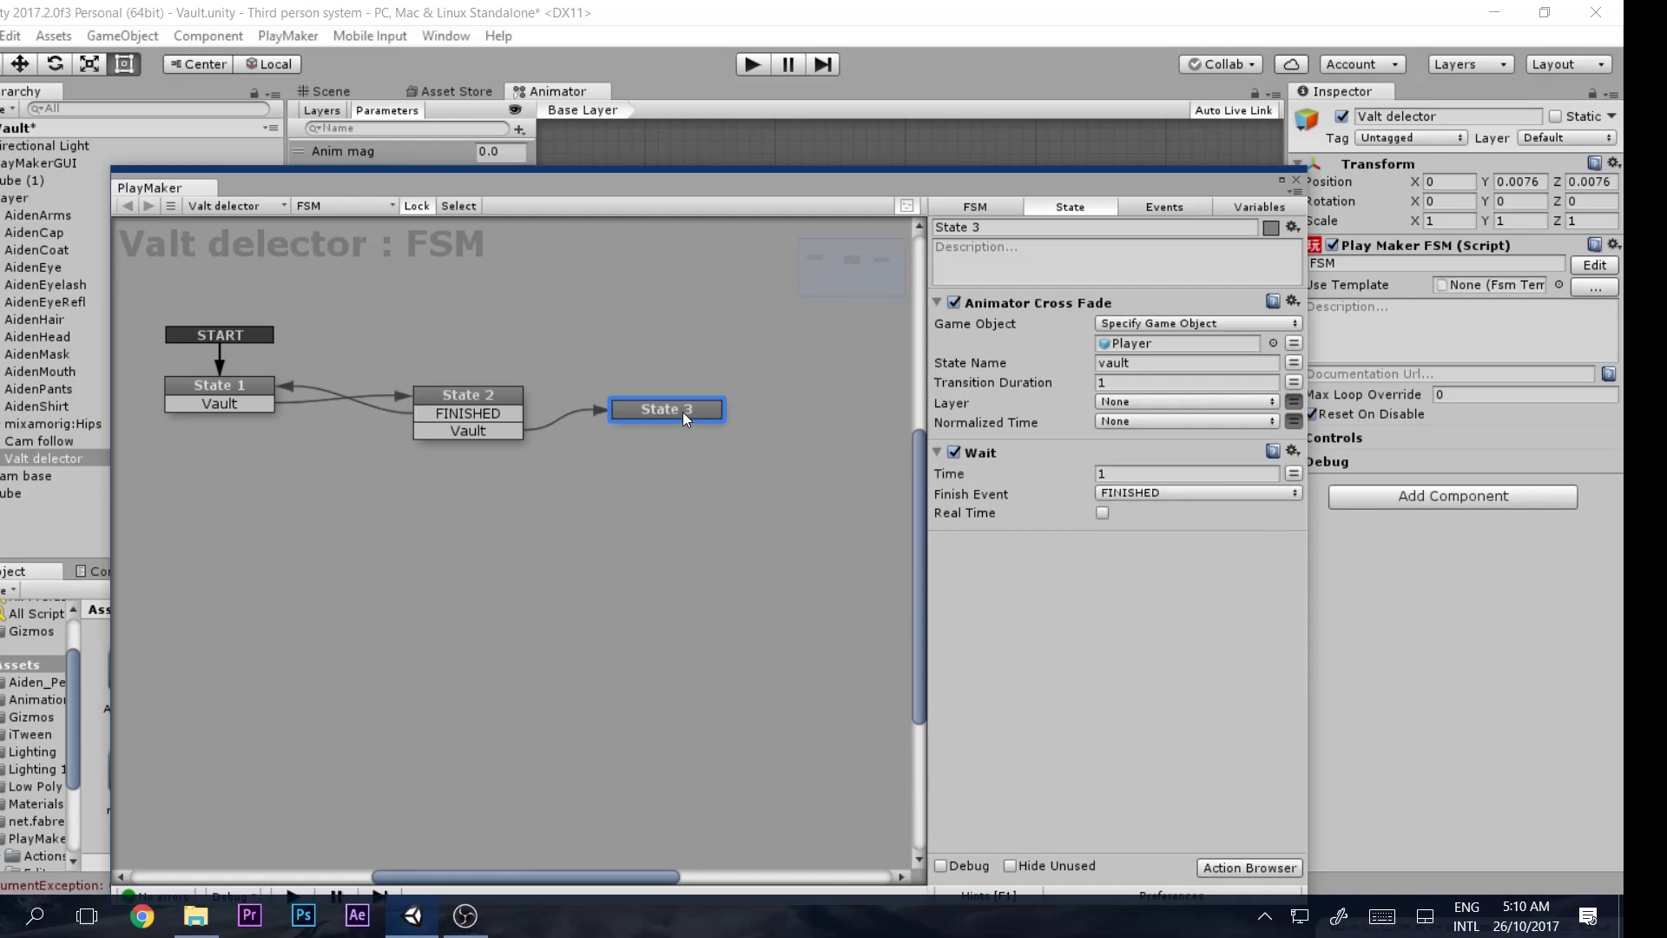
pyautogui.moveTo(679, 435); pyautogui.dragTo(219, 401)
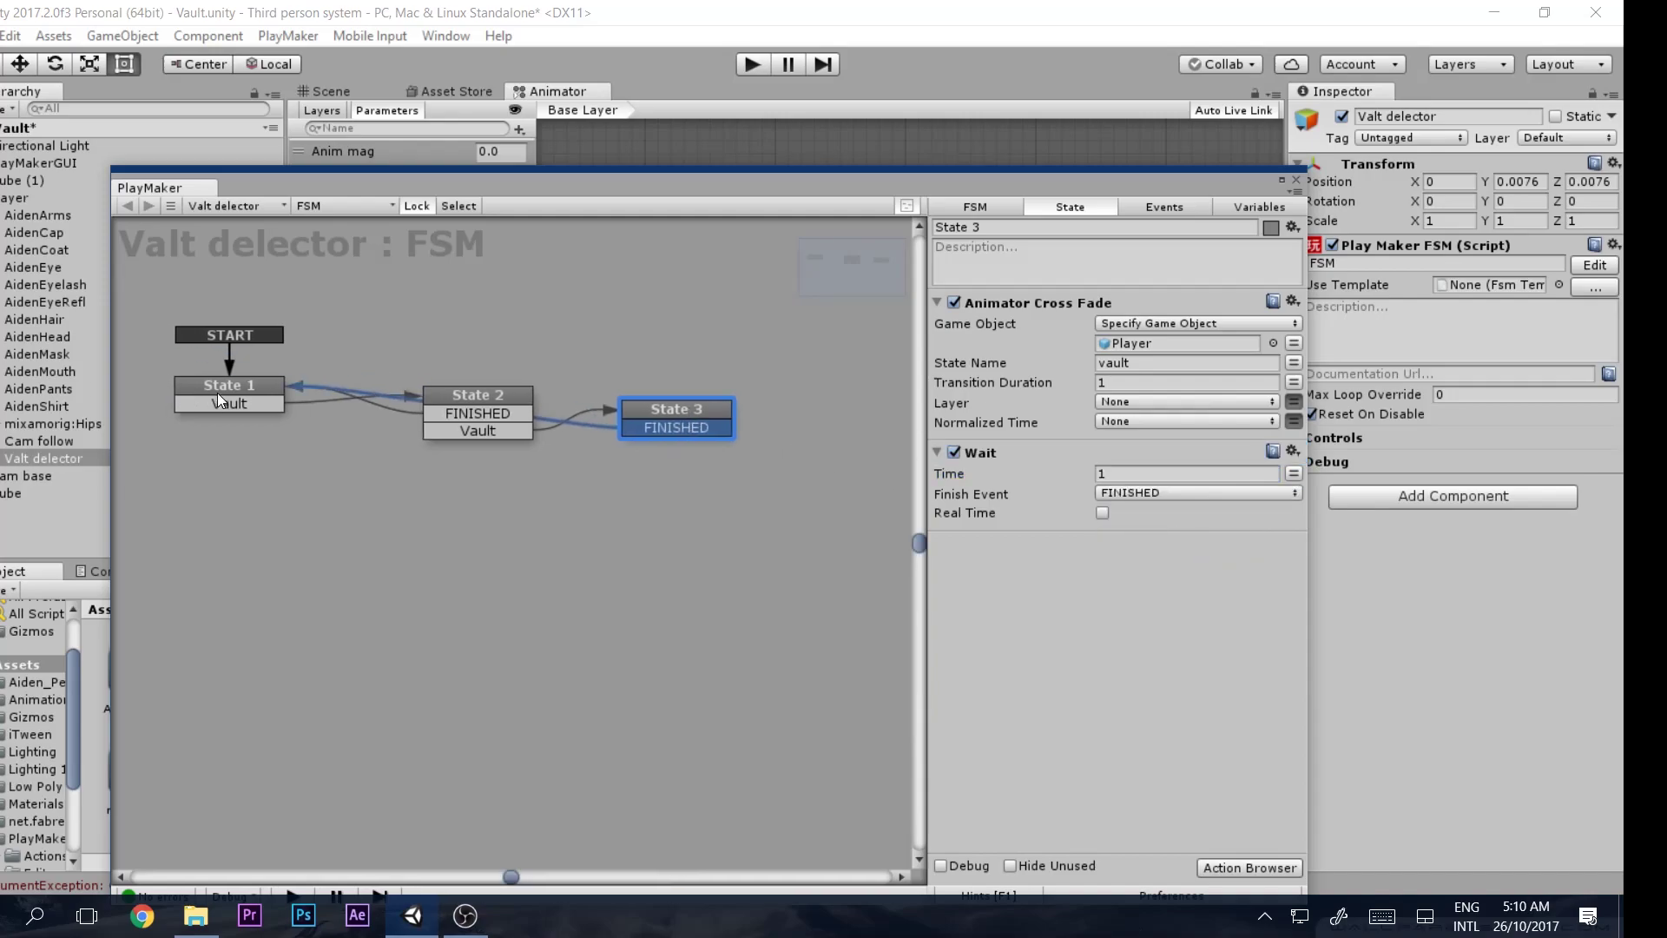
pyautogui.moveTo(676, 409); pyautogui.dragTo(303, 568)
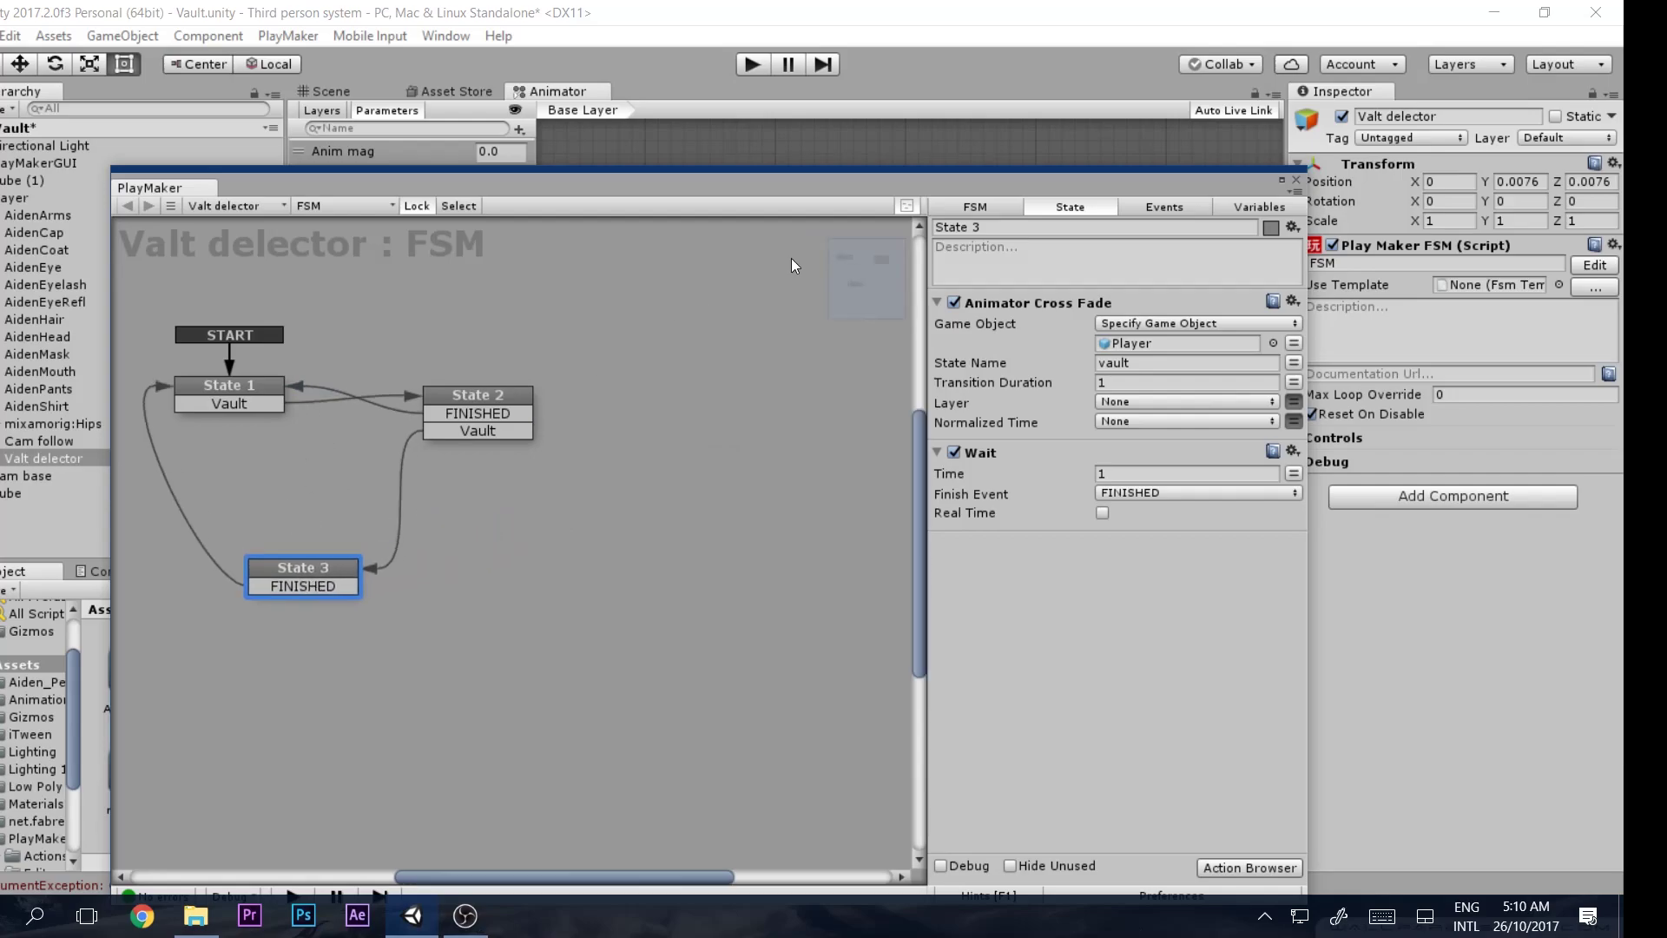
# Play-test the scene by running the character at the cube and trying to vault, and stop play mode
pyautogui.moveTo(1269, 186); pyautogui.dragTo(233, 234)
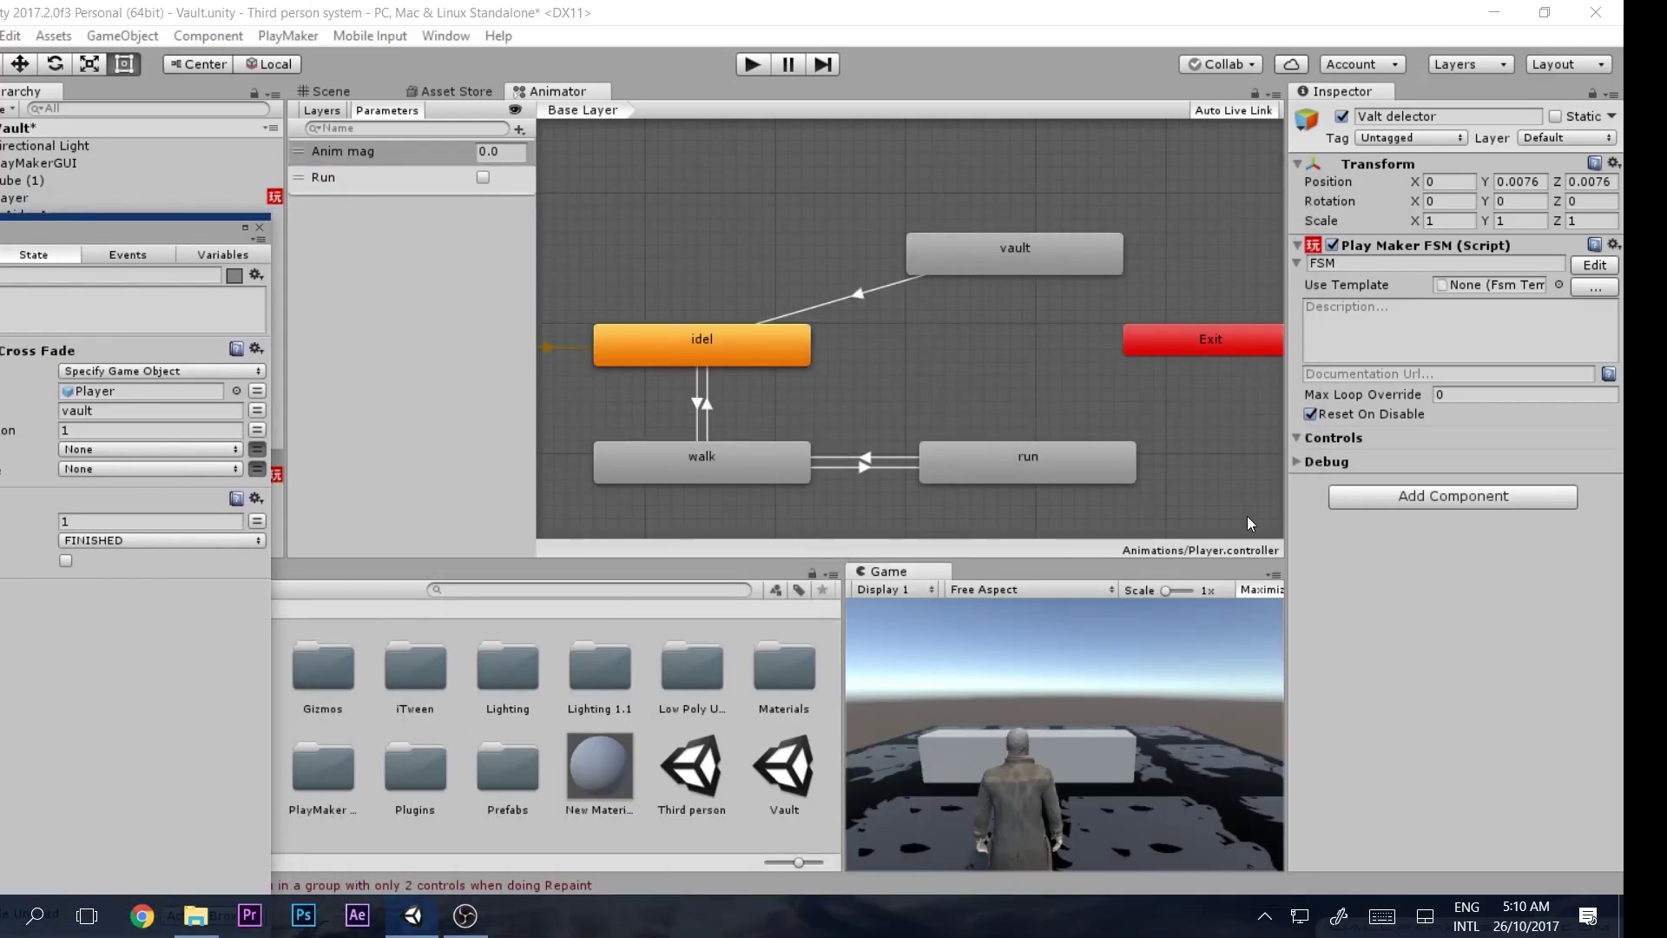
pyautogui.click(332, 91)
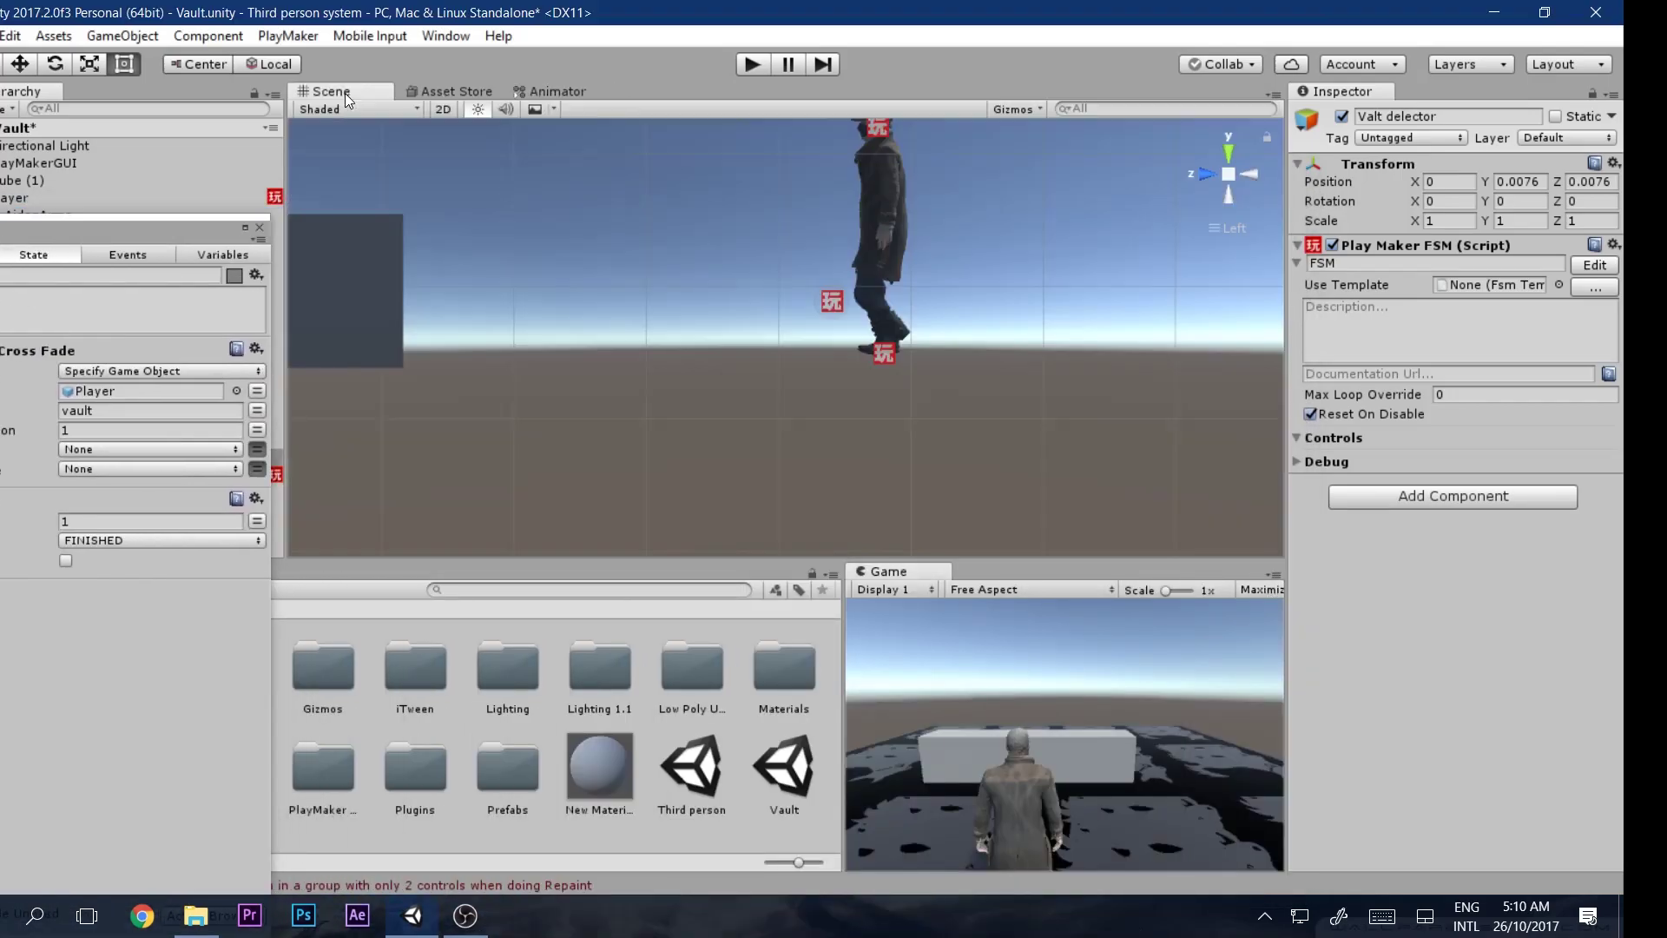
pyautogui.click(759, 71)
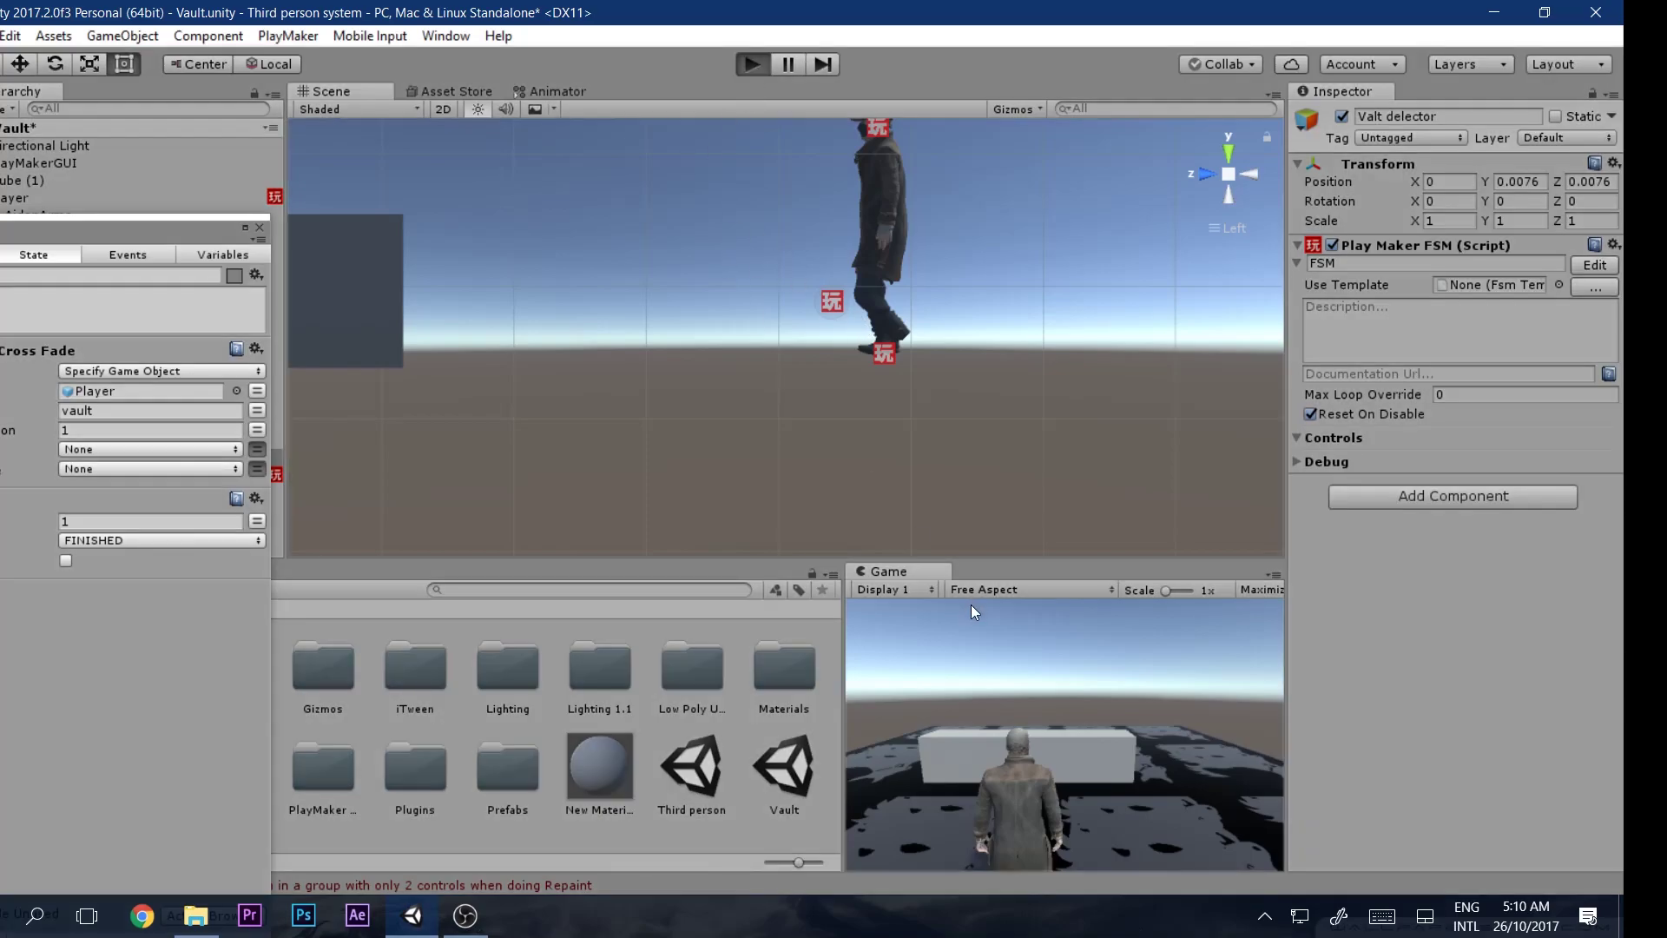
pyautogui.press('w')
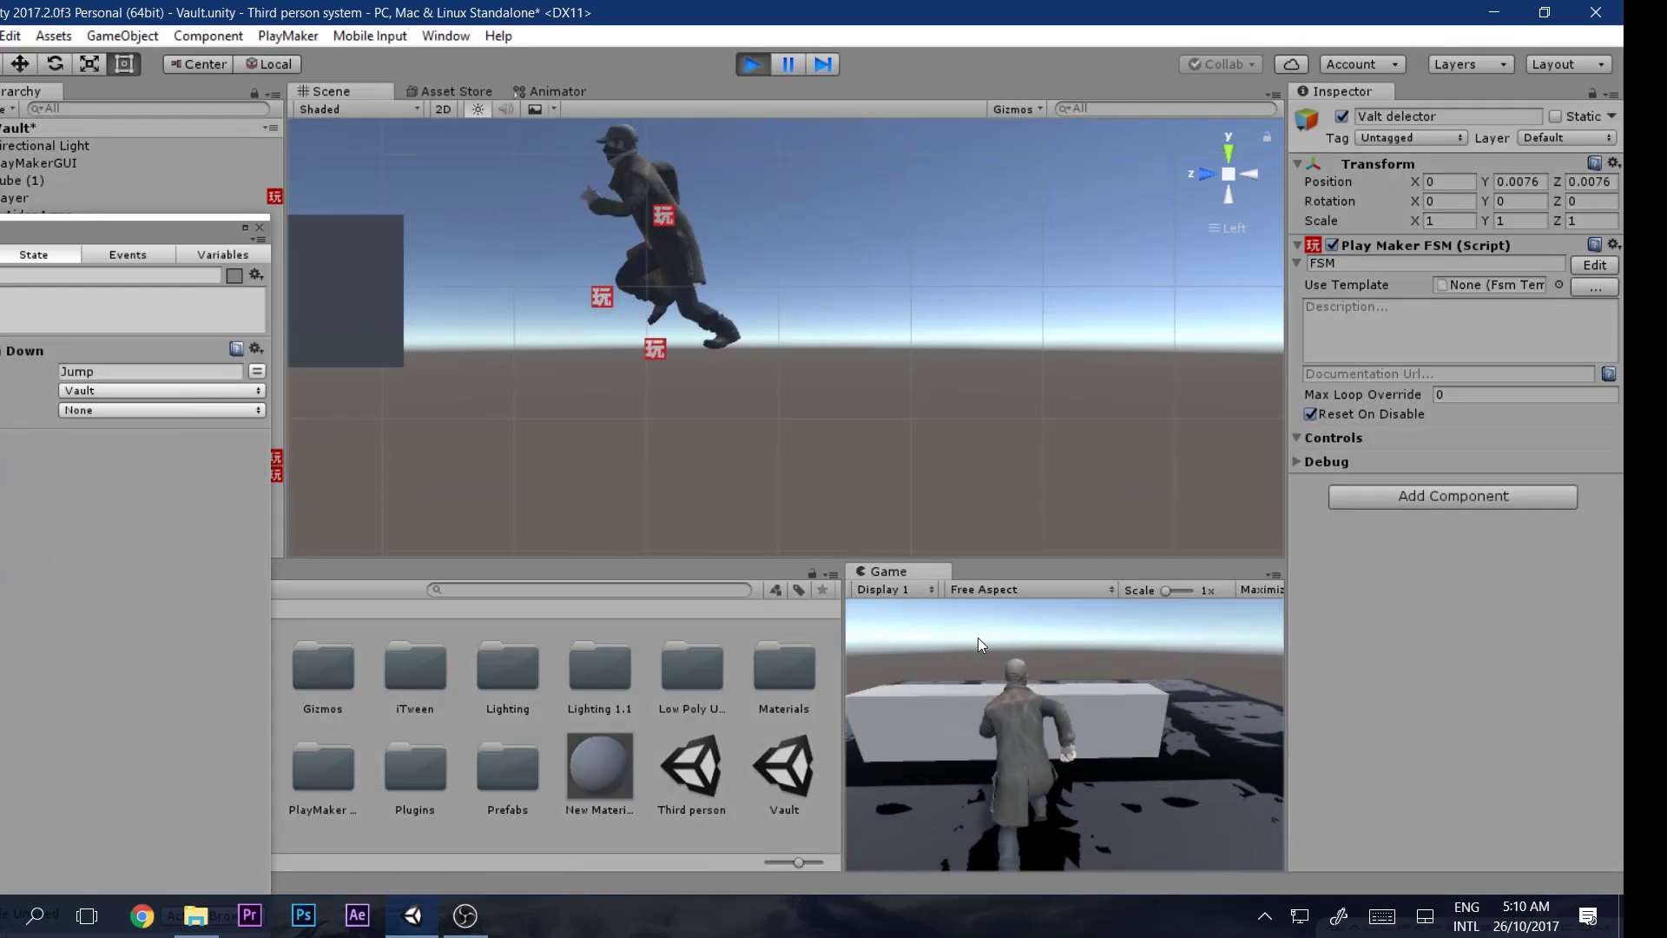
pyautogui.press('space')
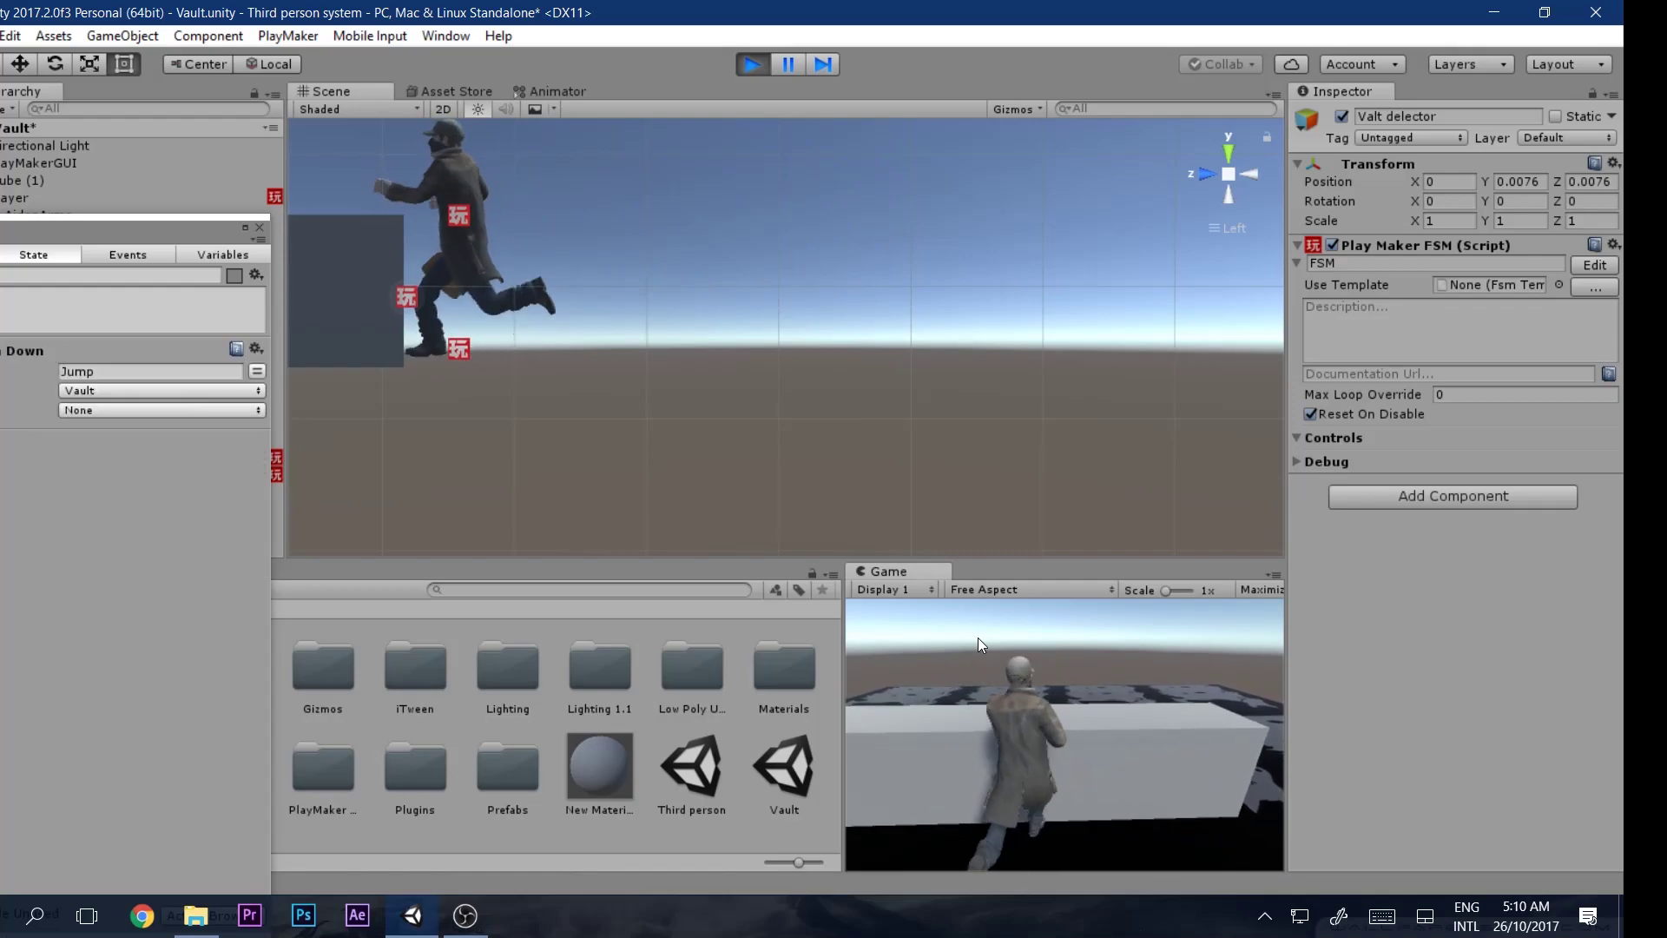
pyautogui.press('s')
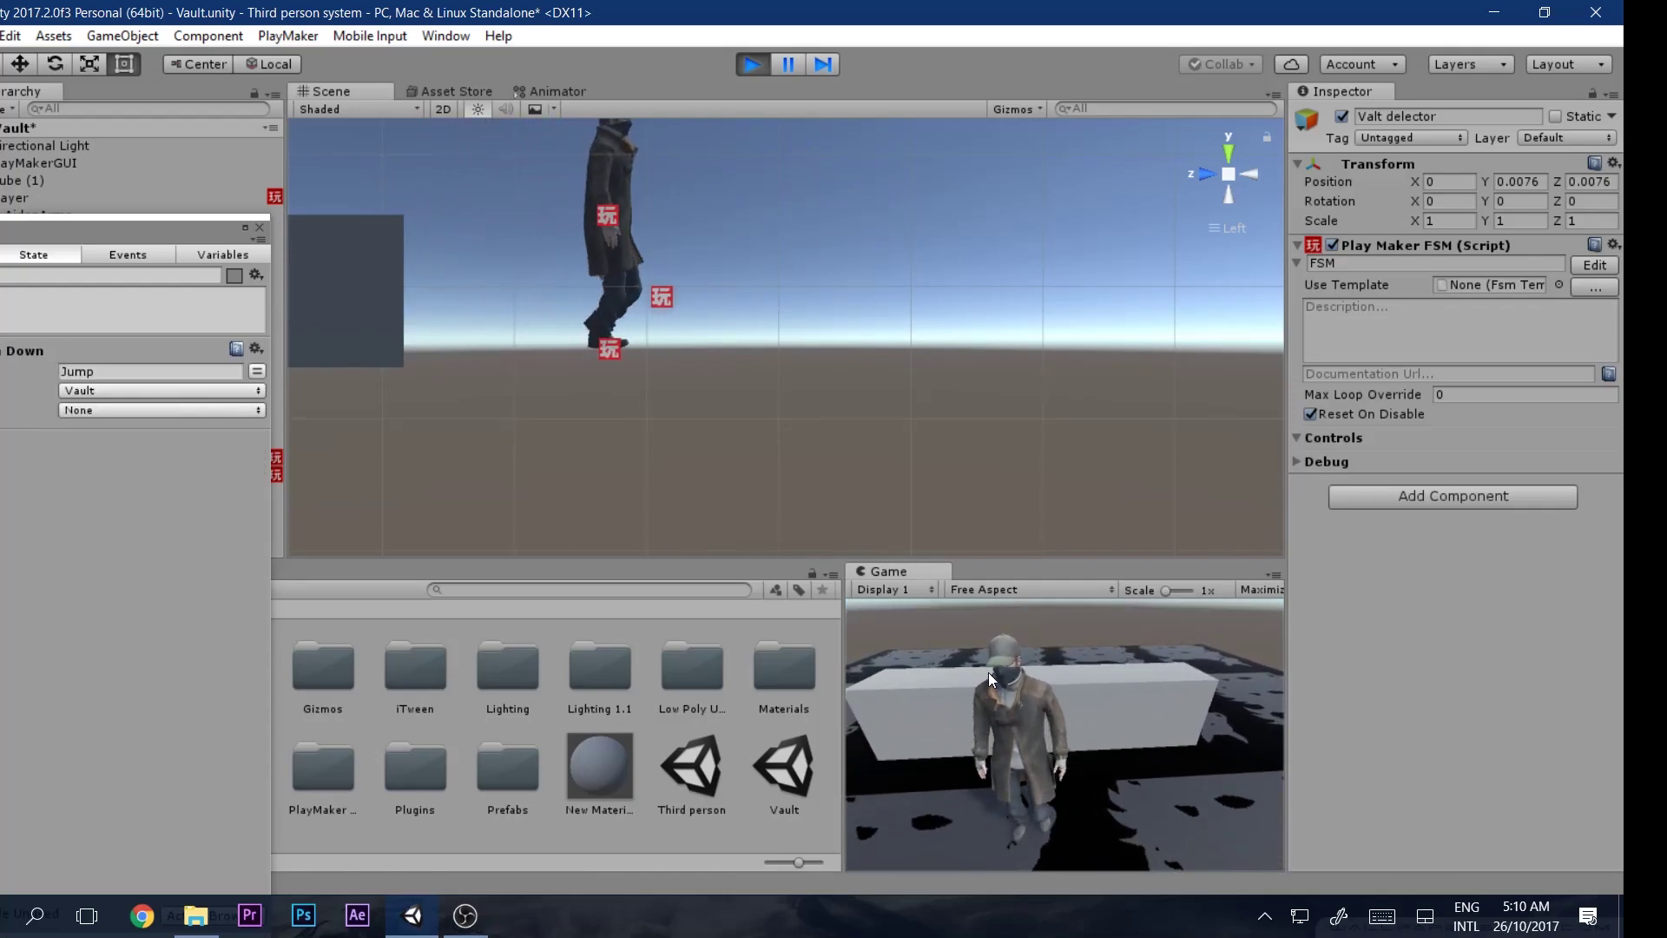
pyautogui.press('w')
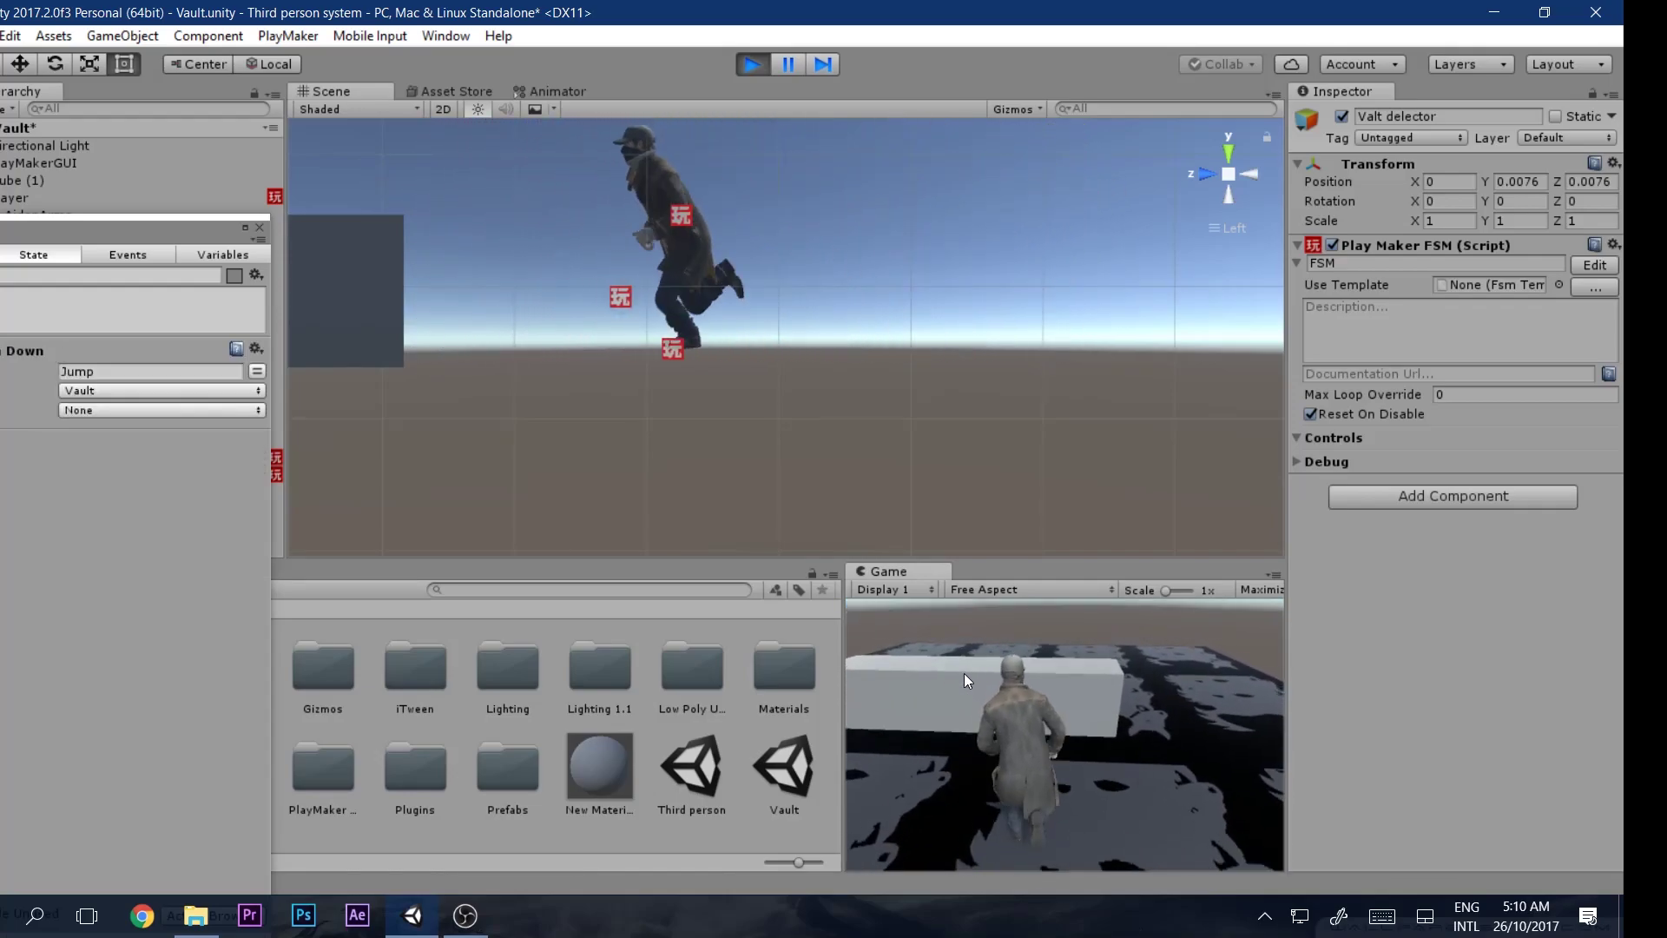
pyautogui.press('space')
pyautogui.press('s')
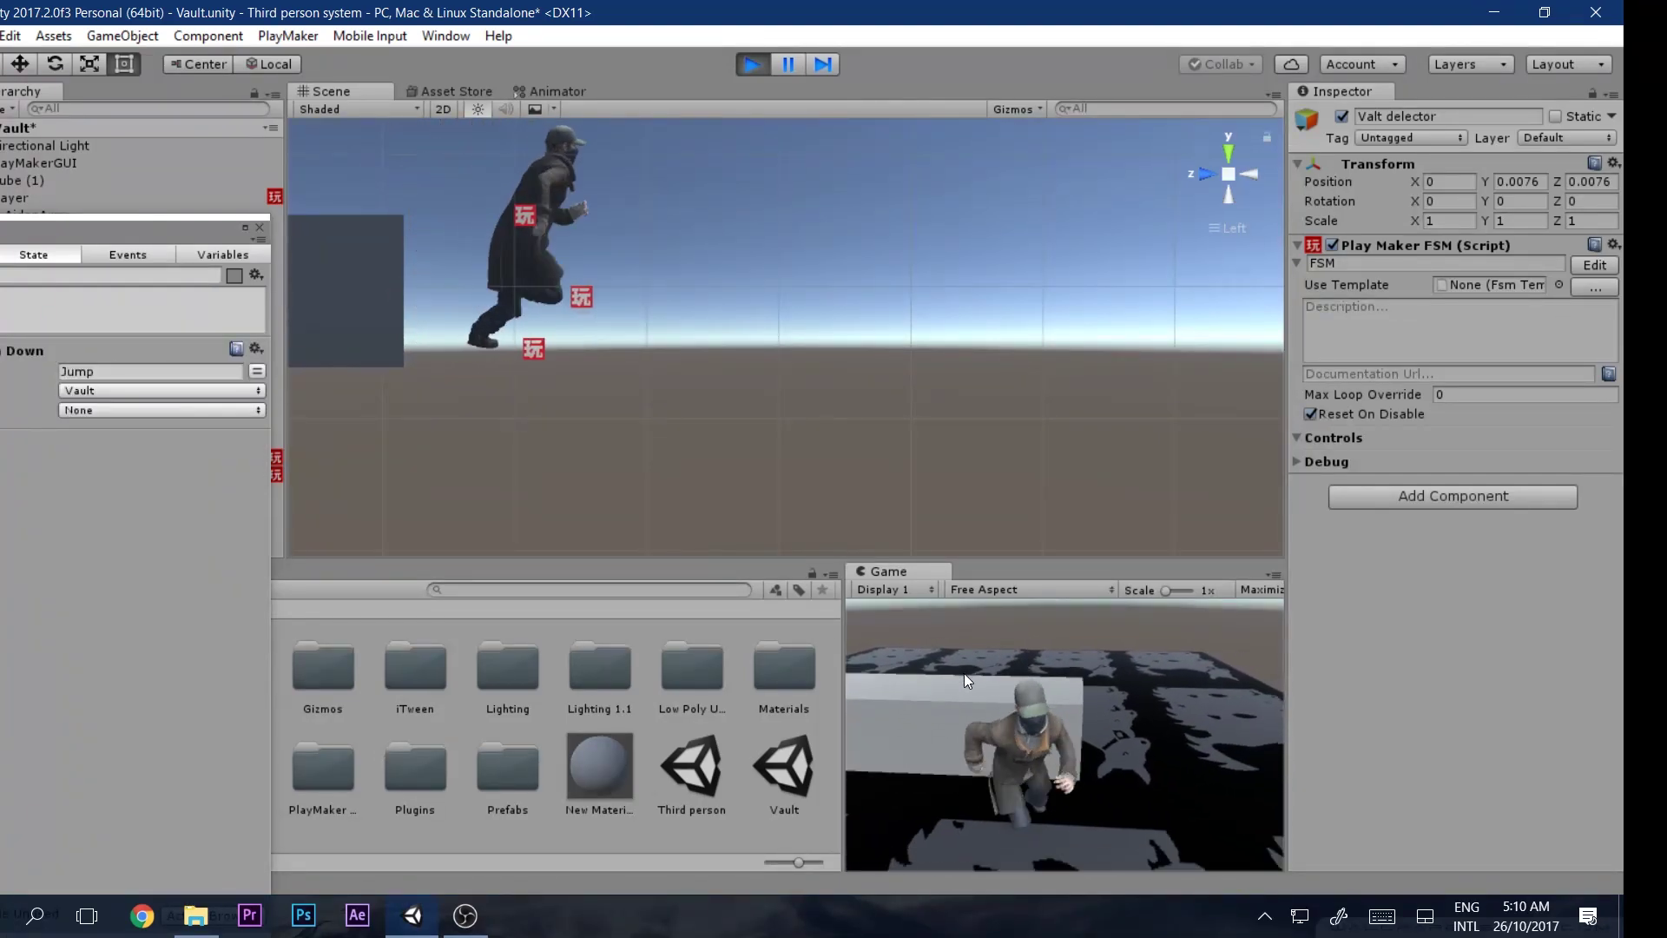
pyautogui.press('a')
pyautogui.press('w')
pyautogui.press('space')
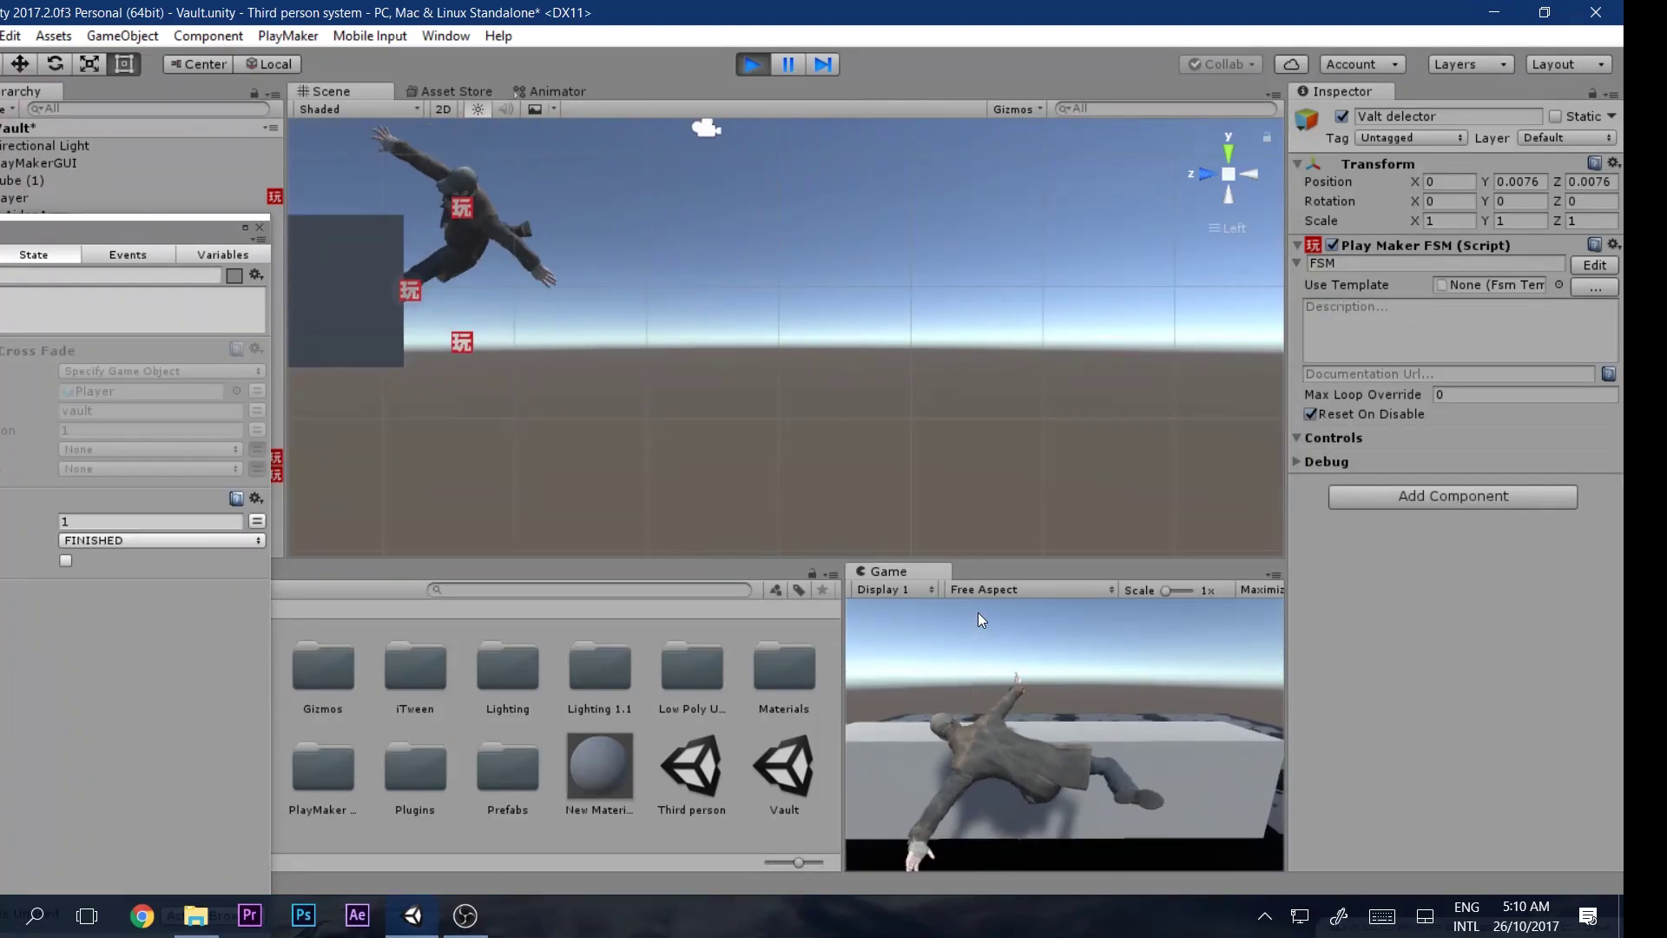
pyautogui.click(752, 64)
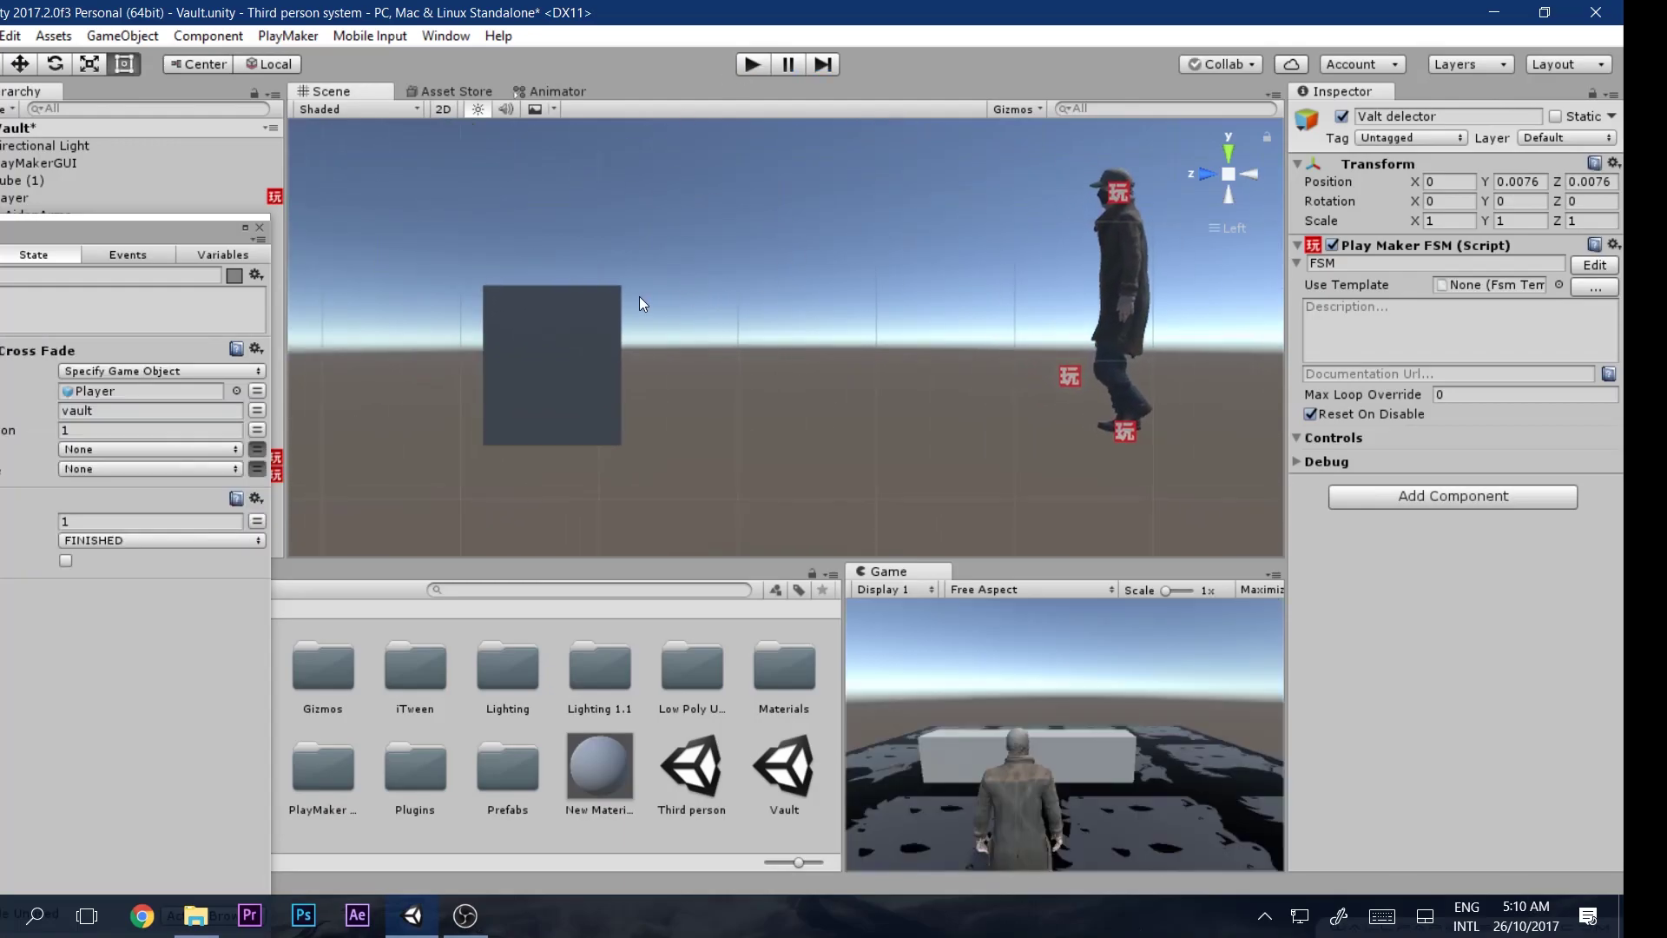
# Lower the top edge of the obstacle cube with the Rect tool to a Y scale of about 1.02
pyautogui.click(552, 327)
pyautogui.press('r')
pyautogui.press('t')
pyautogui.click(551, 280)
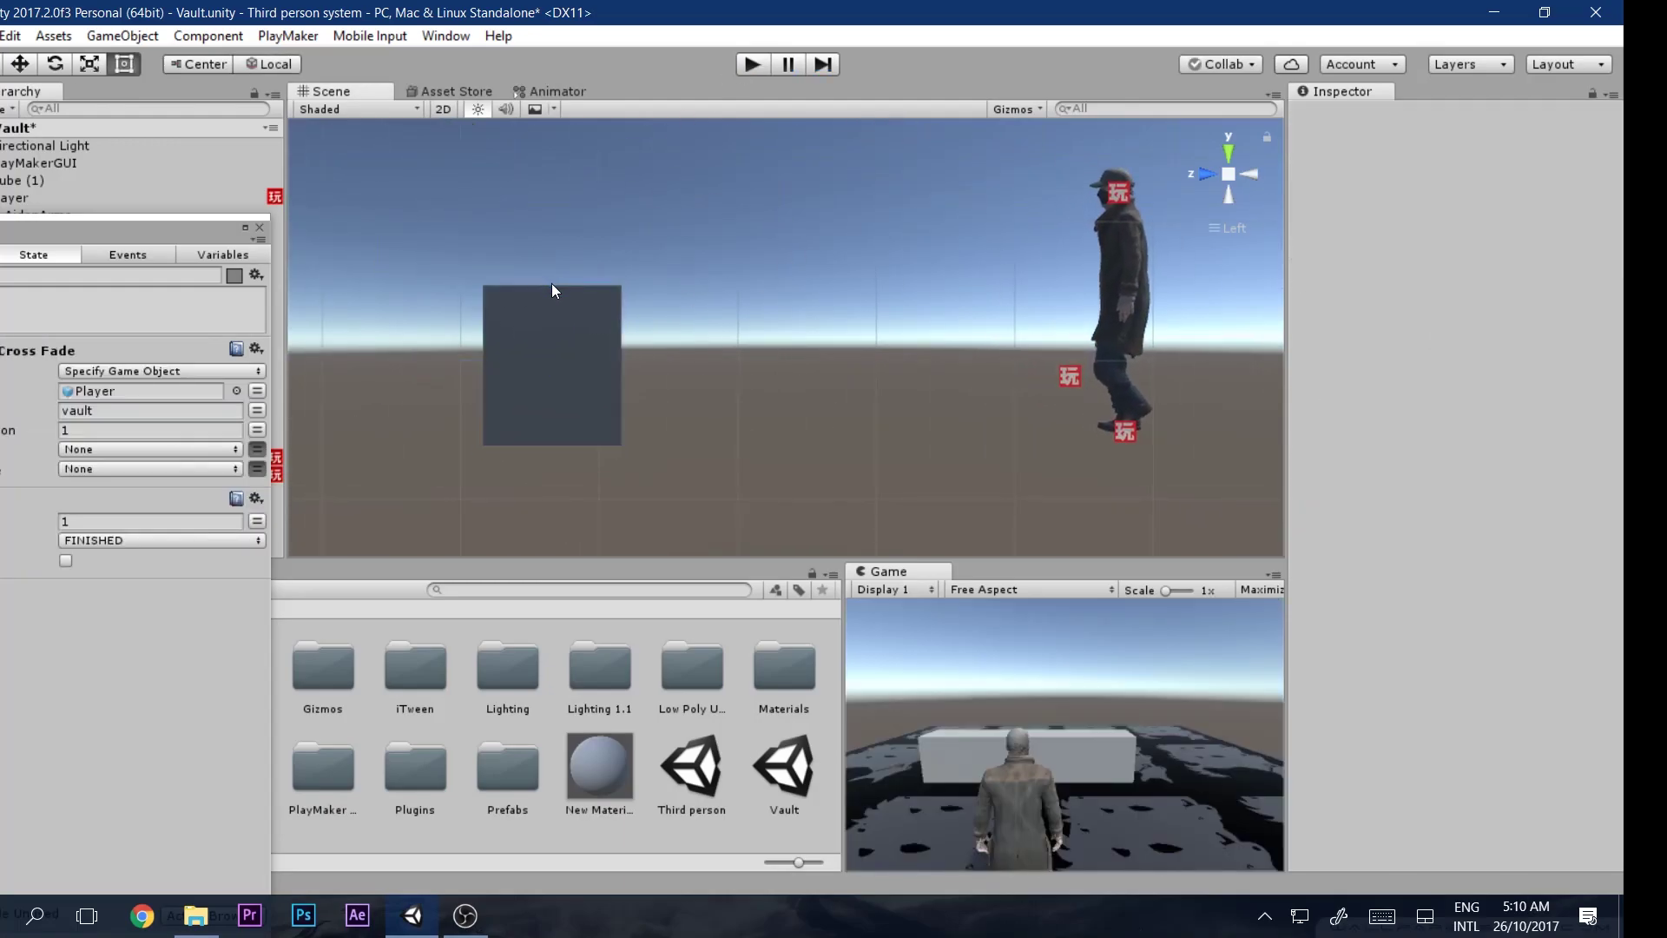
pyautogui.click(556, 291)
pyautogui.moveTo(556, 293); pyautogui.dragTo(558, 307)
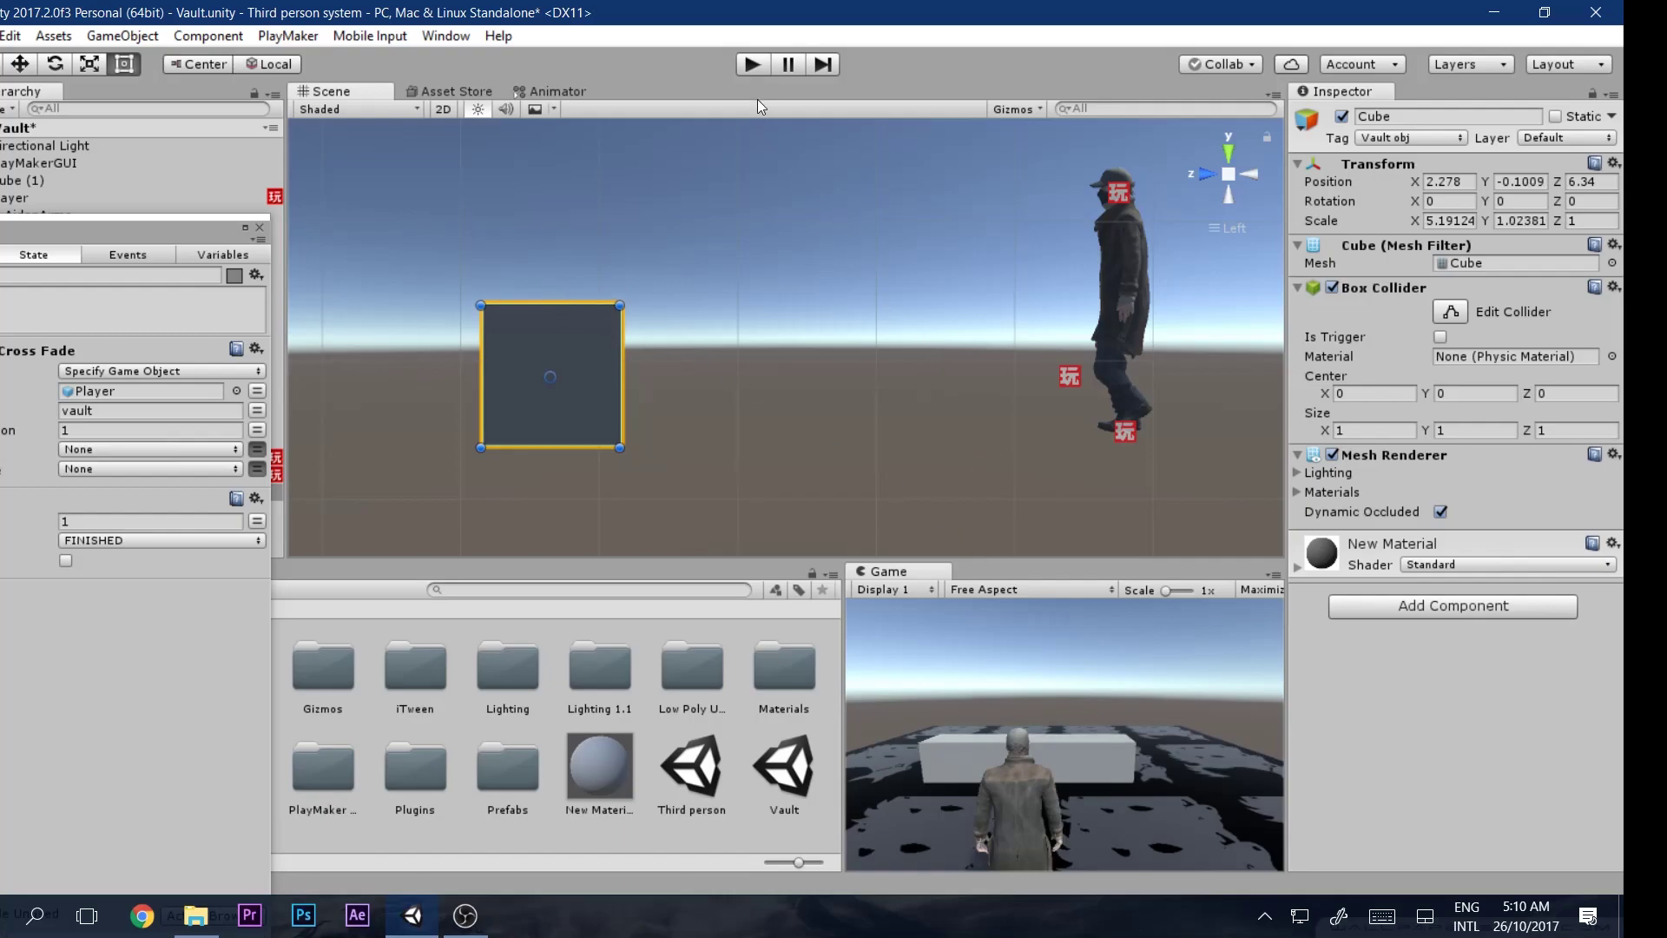
# Play-test the scene with the Player selected, running the character up to the cube and trying to vault, and stop play mode
pyautogui.moveTo(163, 216); pyautogui.dragTo(1235, 168)
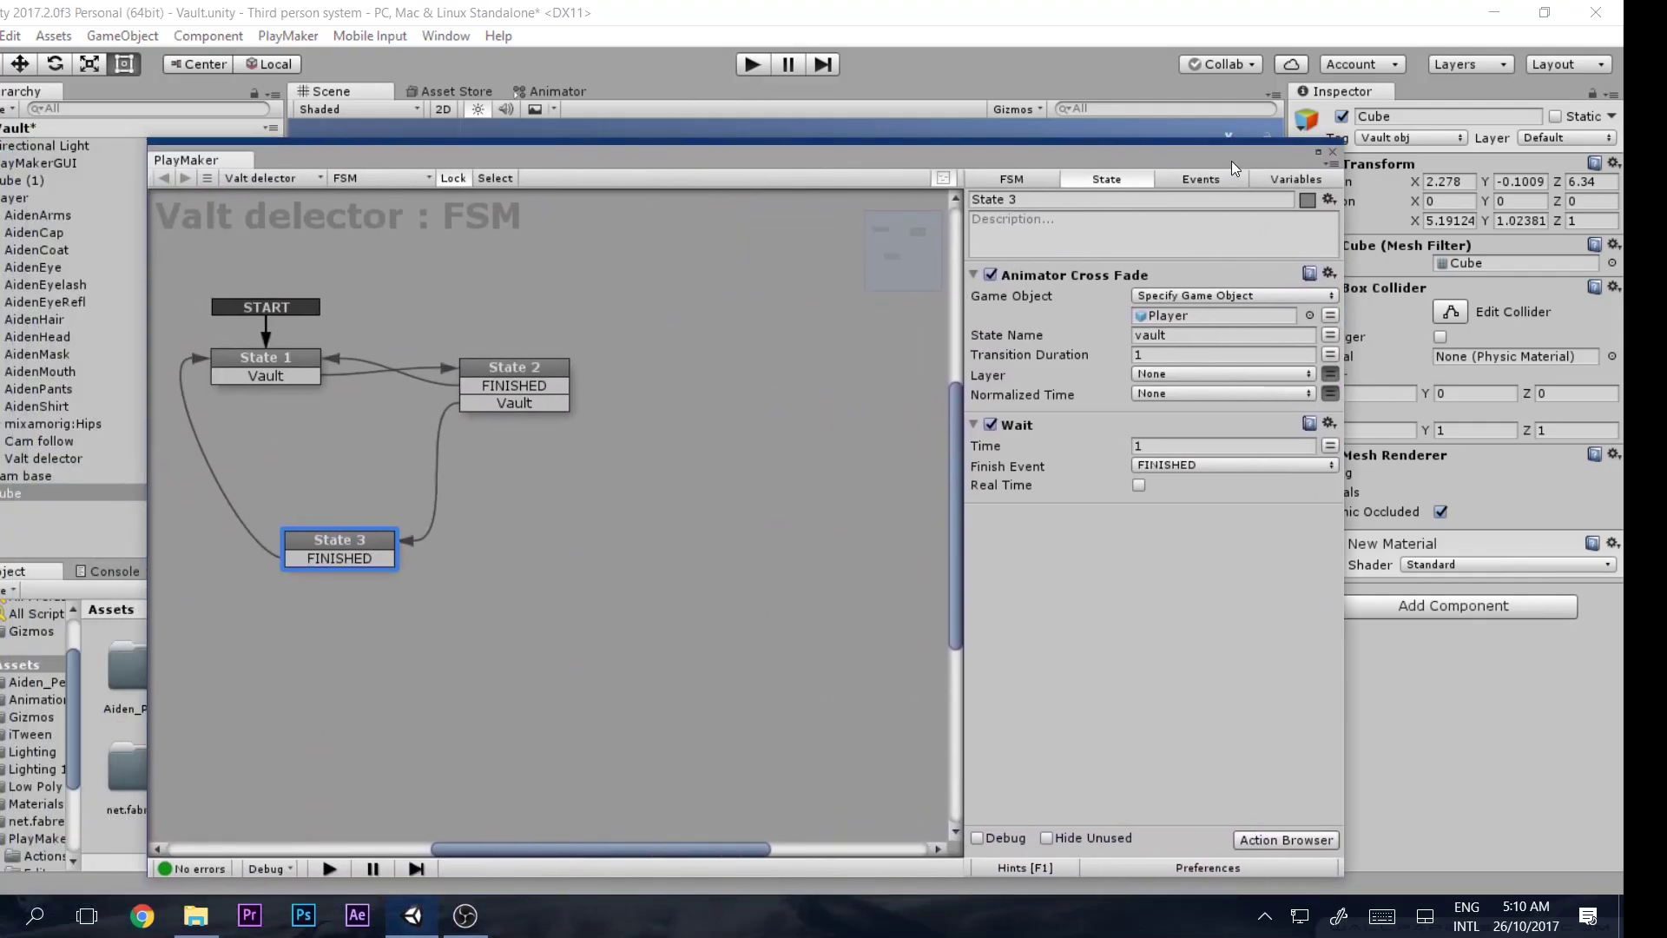
pyautogui.moveTo(775, 161); pyautogui.dragTo(0, 267)
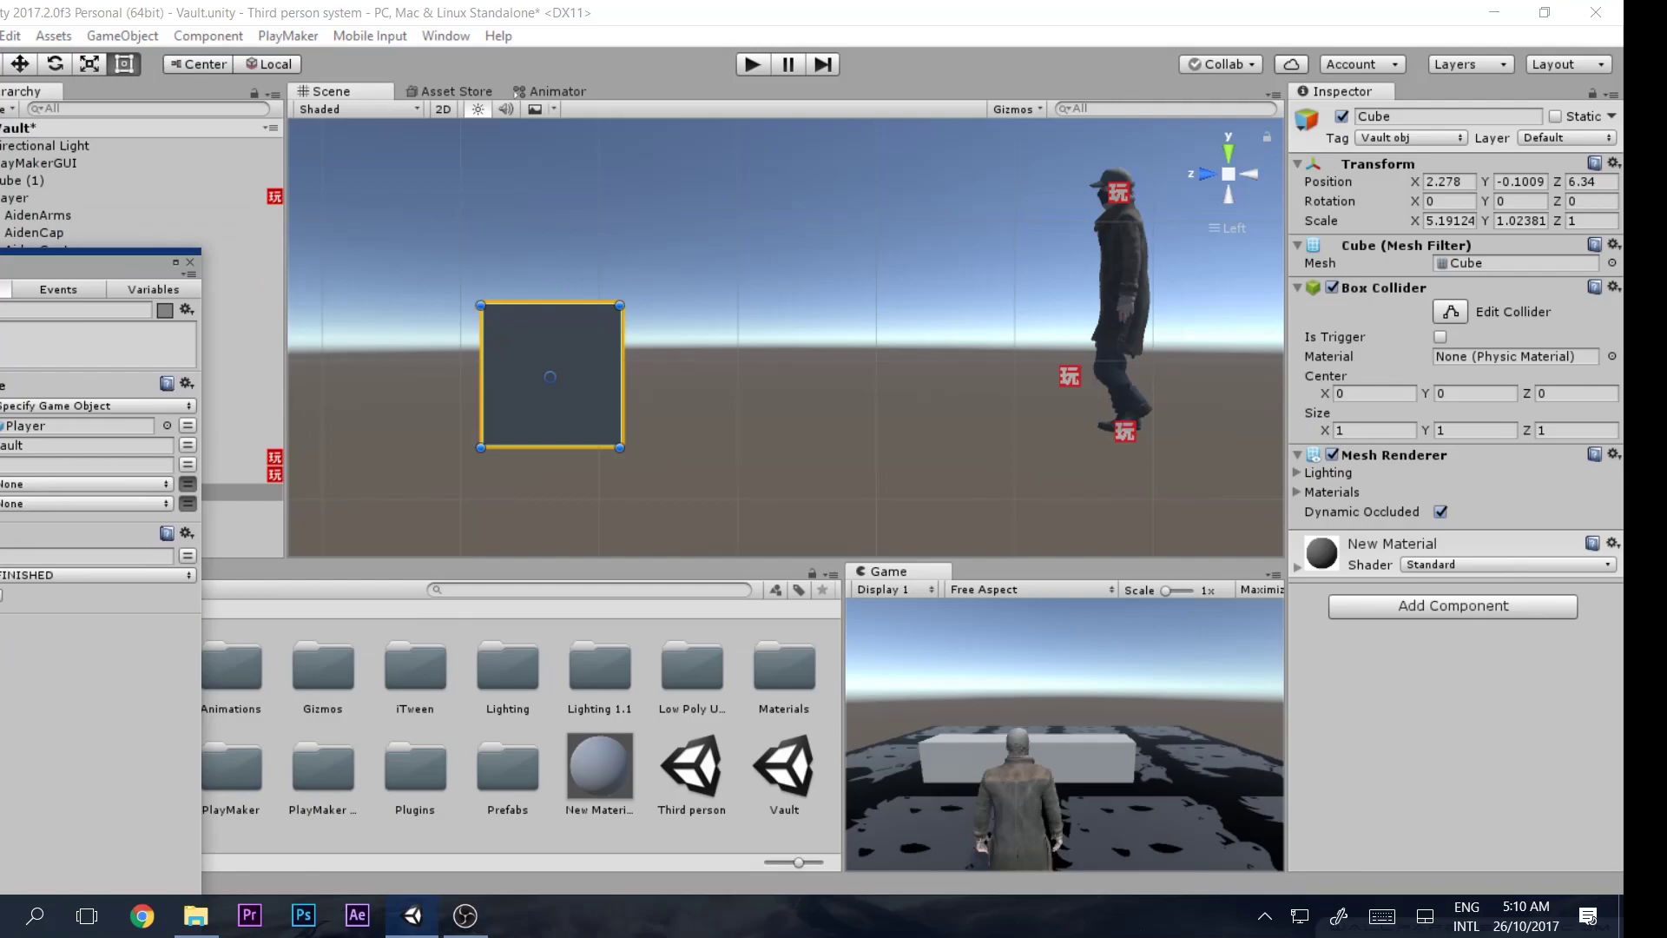
pyautogui.click(41, 200)
pyautogui.click(752, 64)
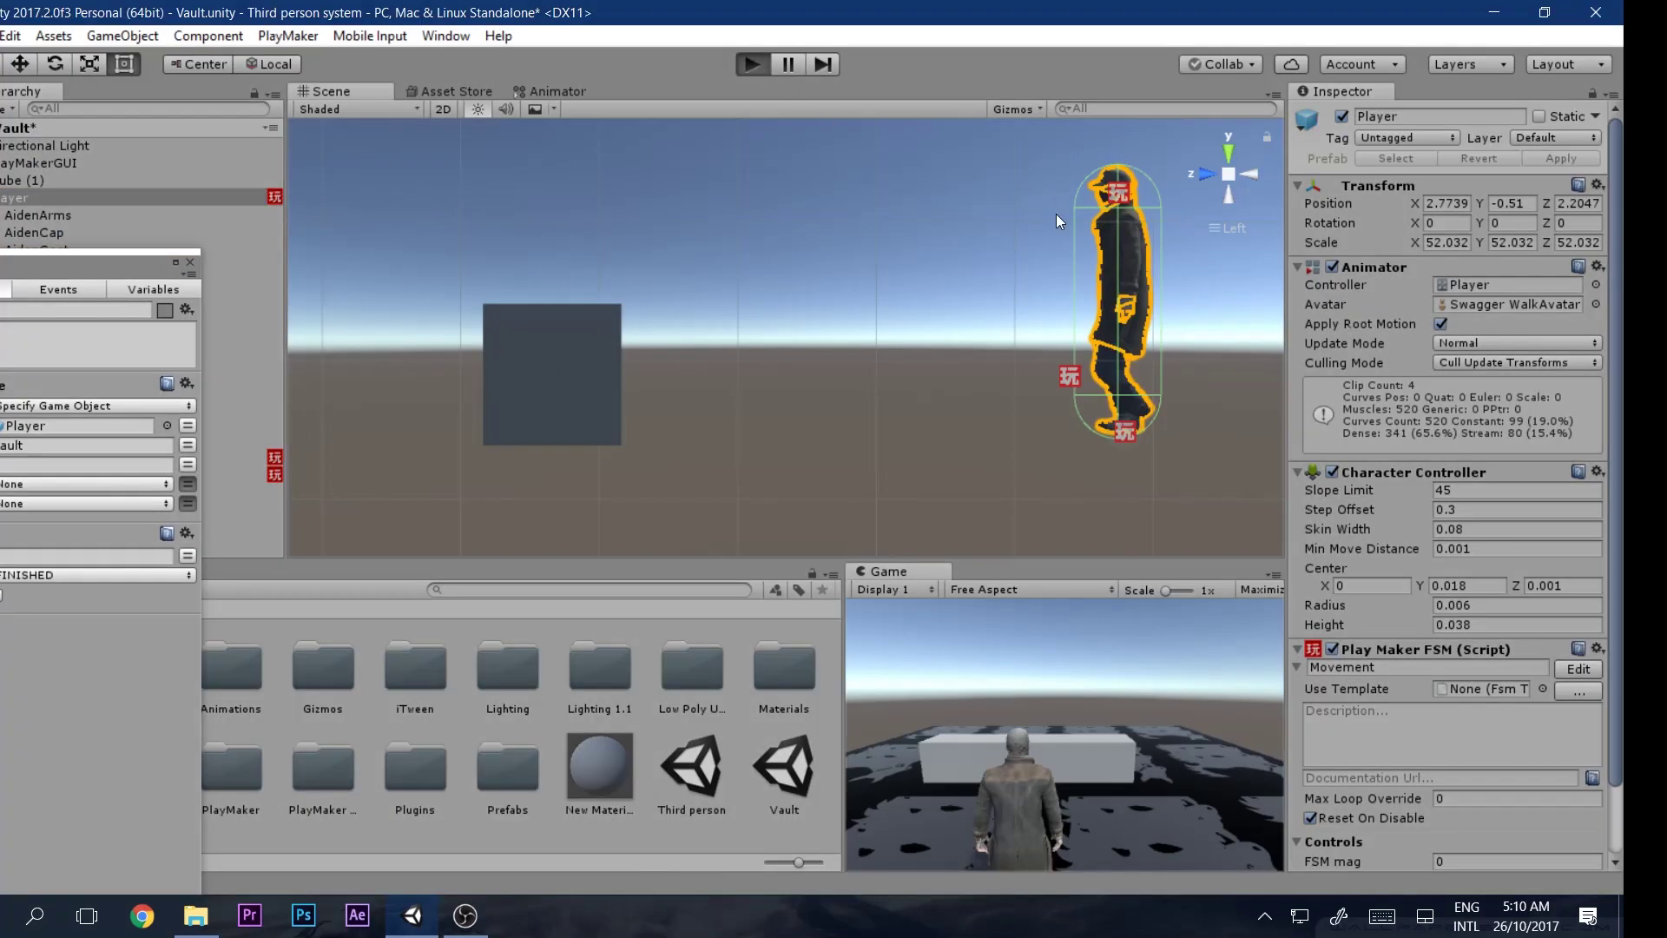
pyautogui.click(1087, 686)
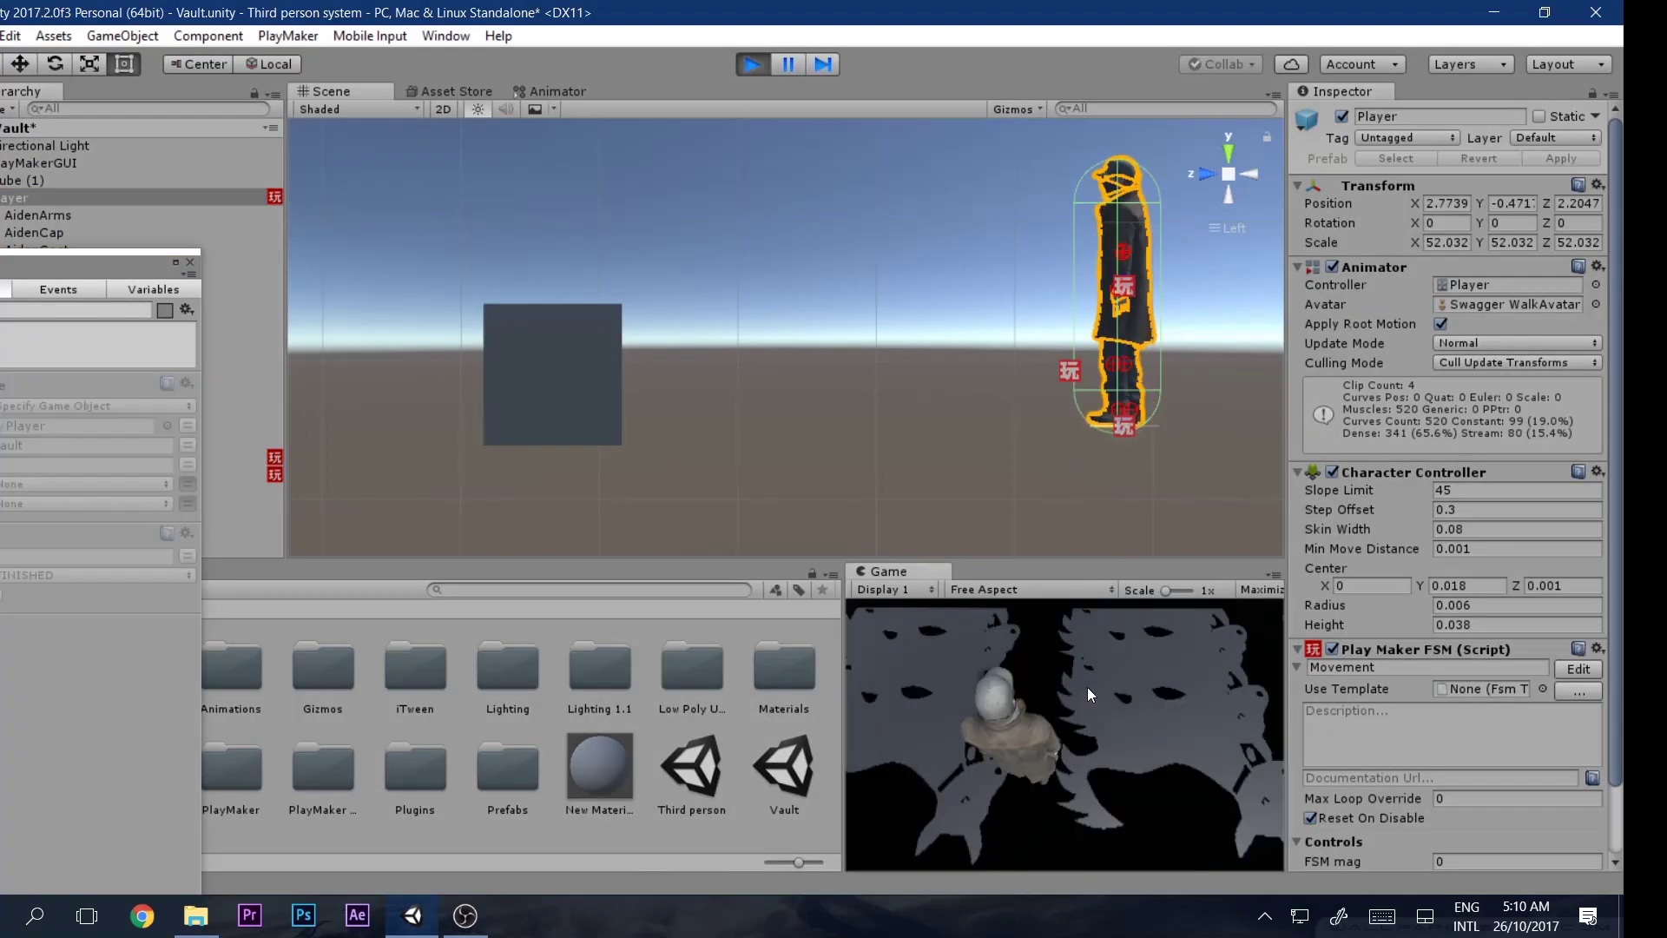
pyautogui.press('w')
pyautogui.press('space')
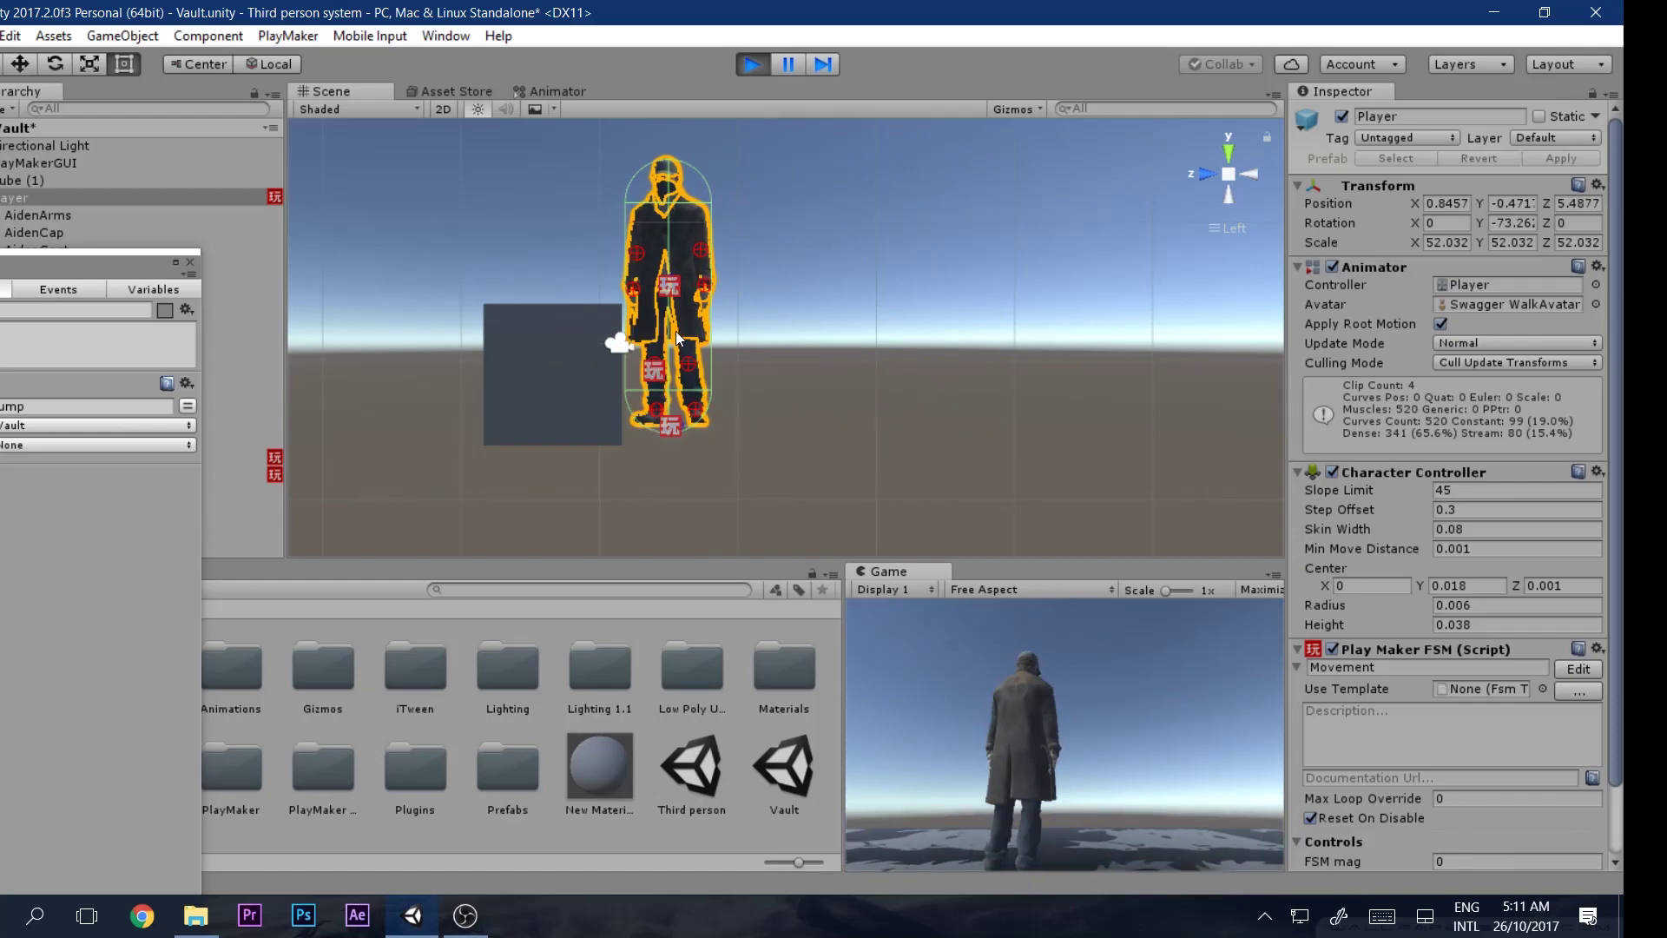
pyautogui.click(752, 64)
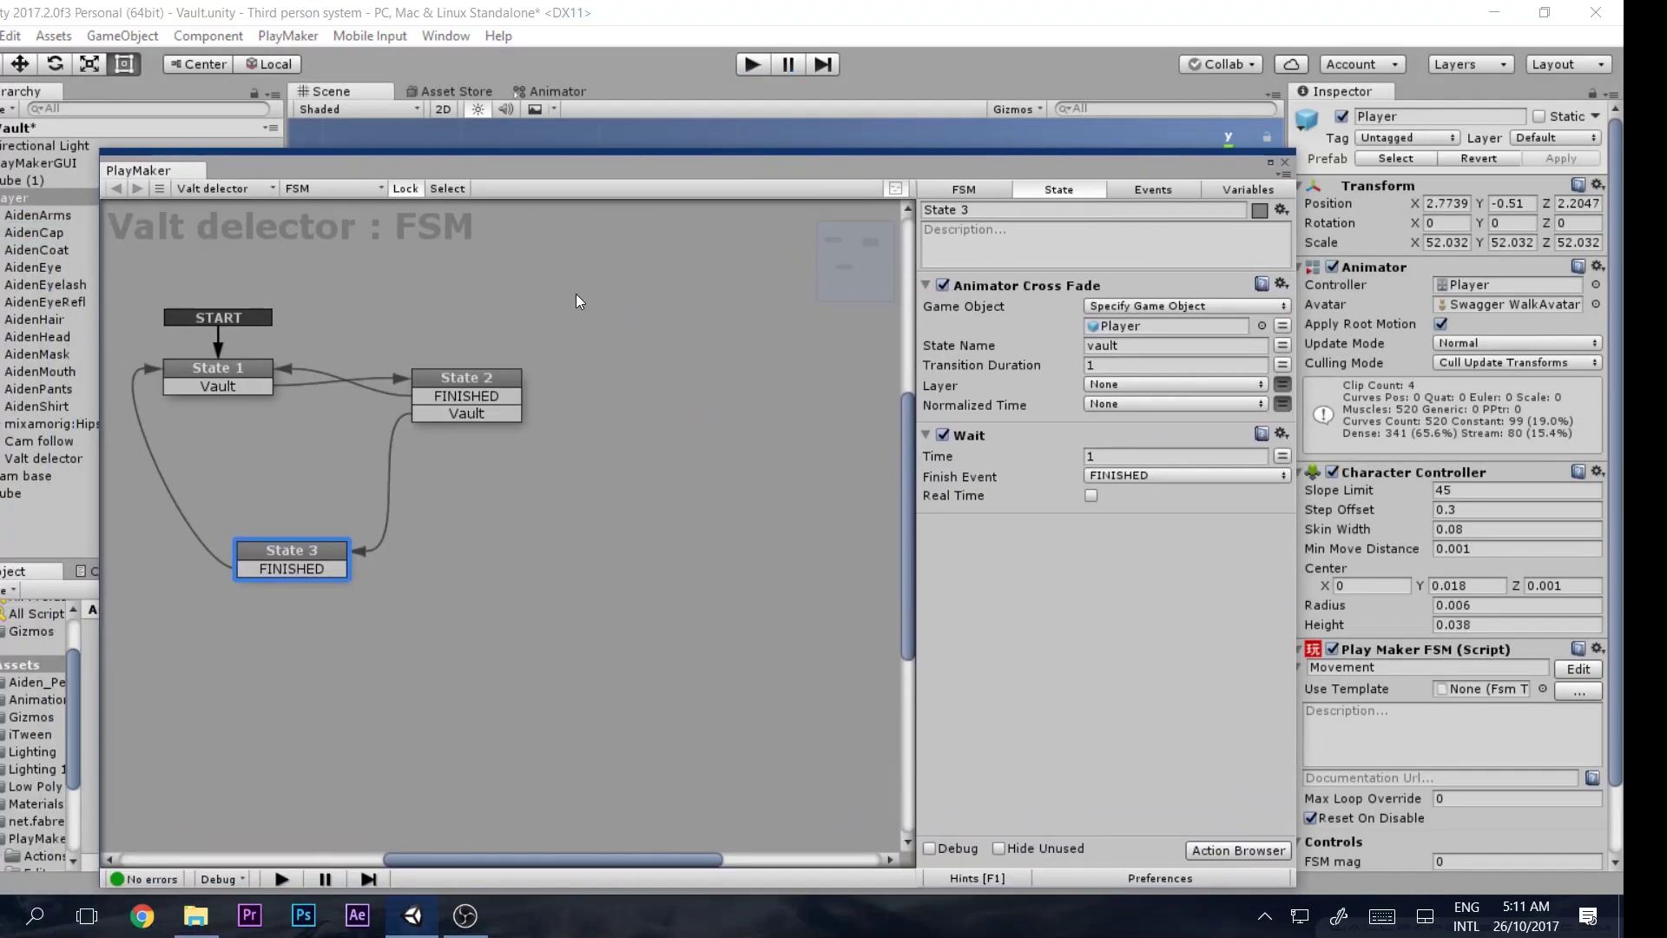
# Add a Set Property action for the Player's Character Controller to State 2, with property height, value 0 and Every Frame enabled
pyautogui.click(514, 380)
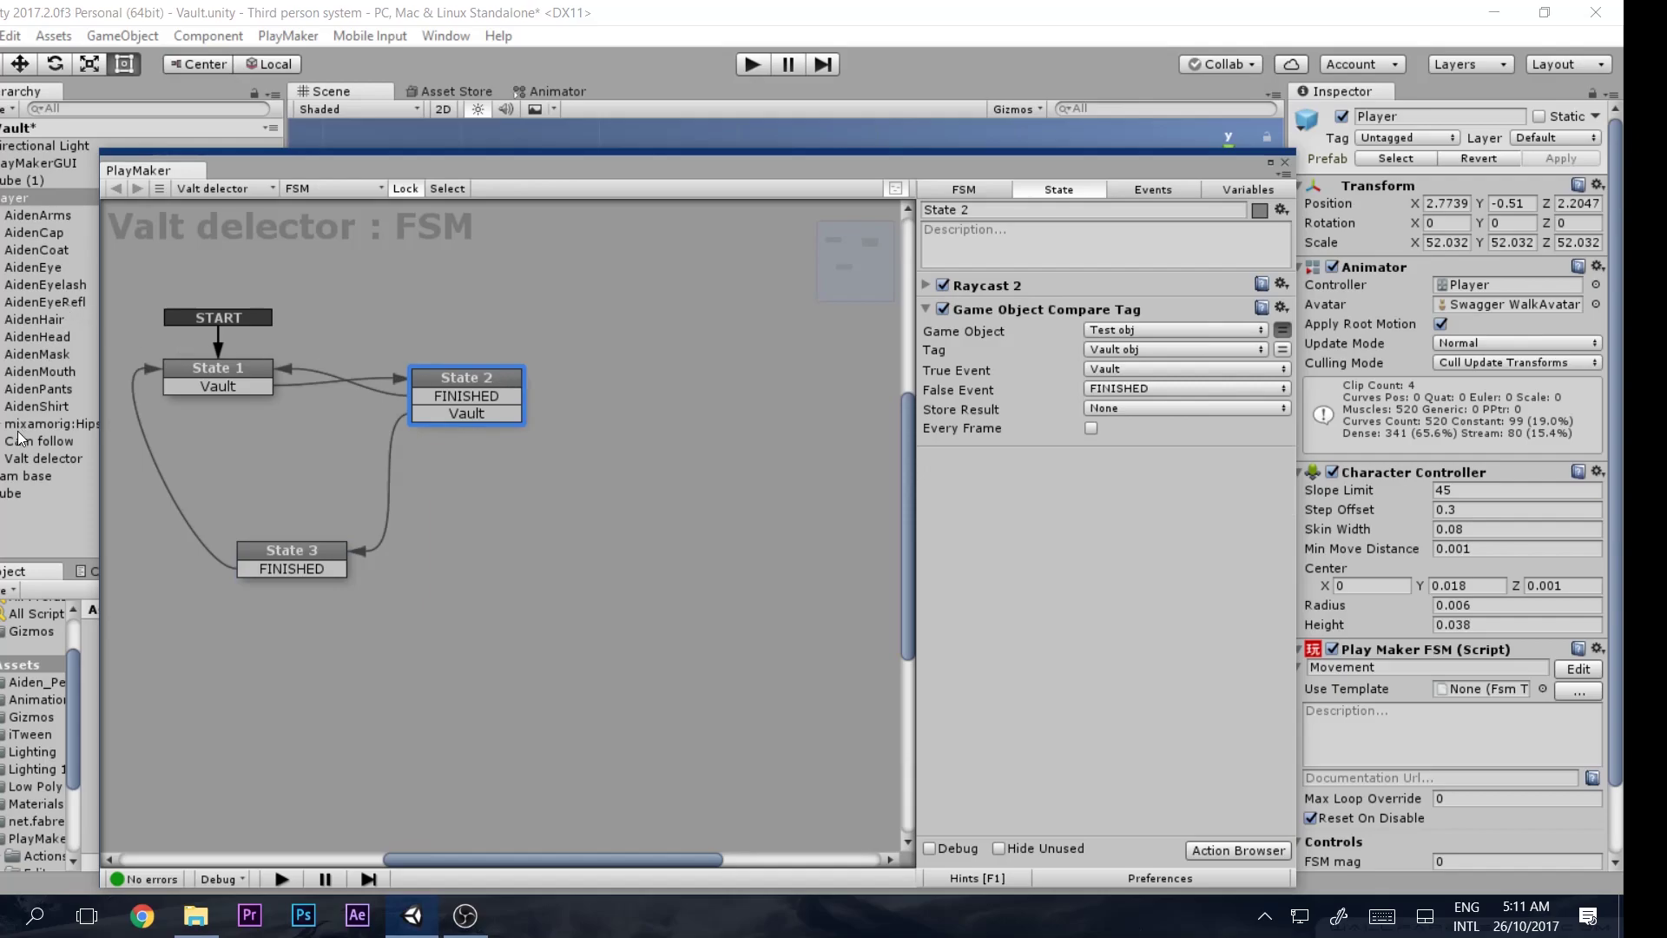
pyautogui.moveTo(15, 200); pyautogui.dragTo(1007, 341)
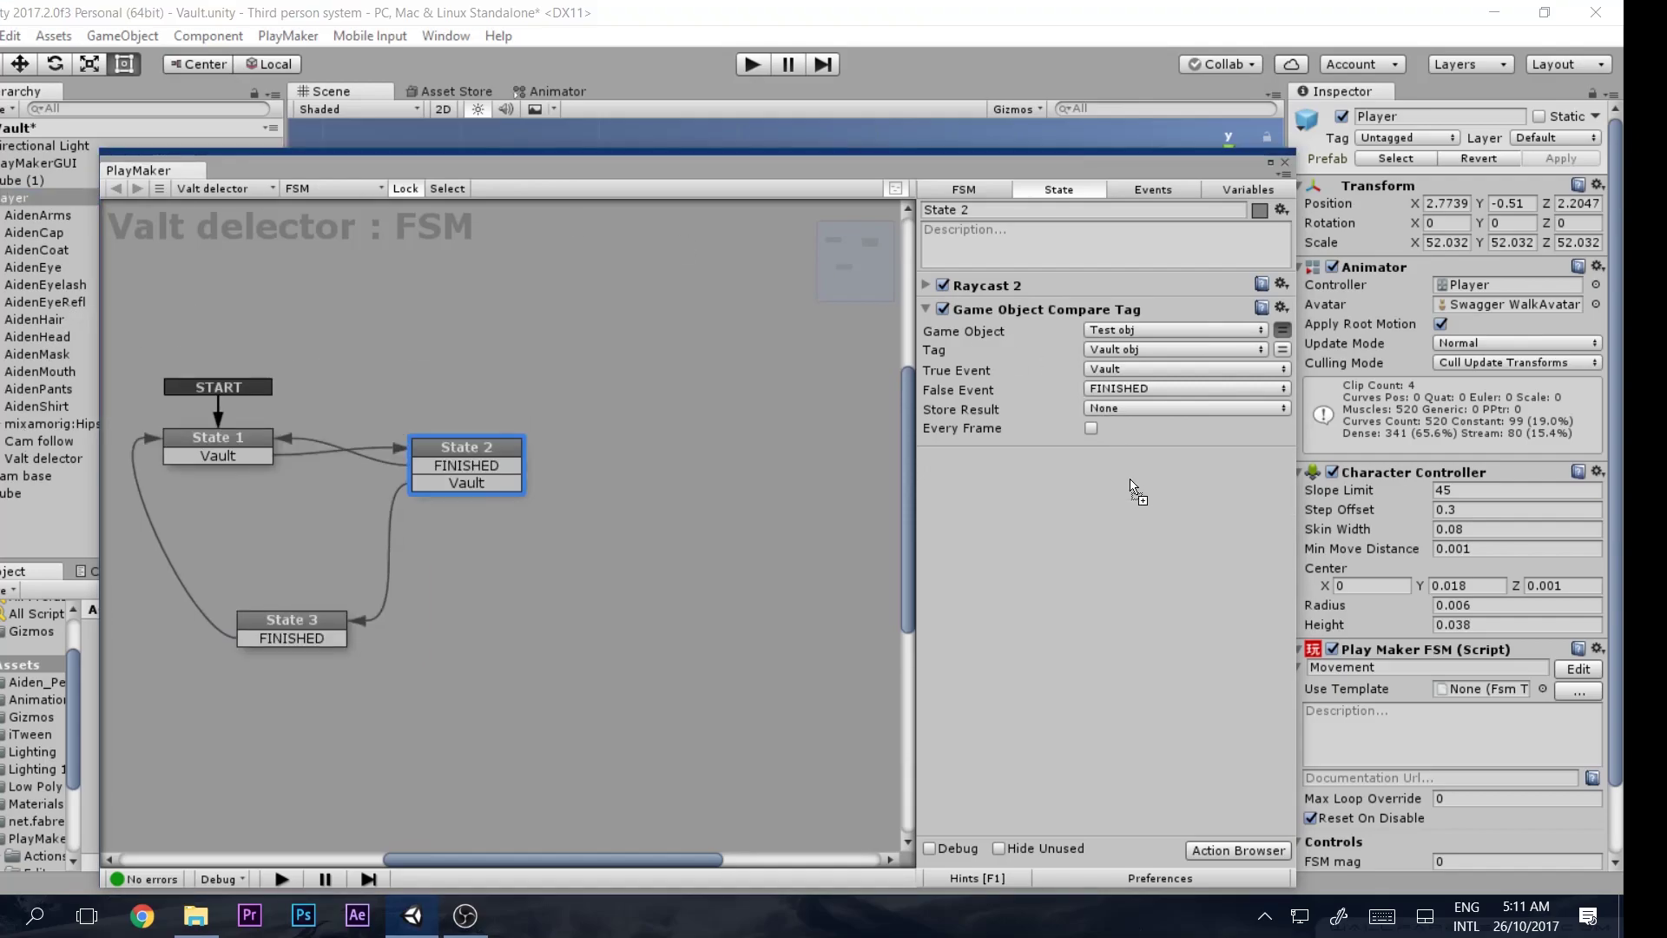
pyautogui.moveTo(1132, 492); pyautogui.dragTo(1131, 491)
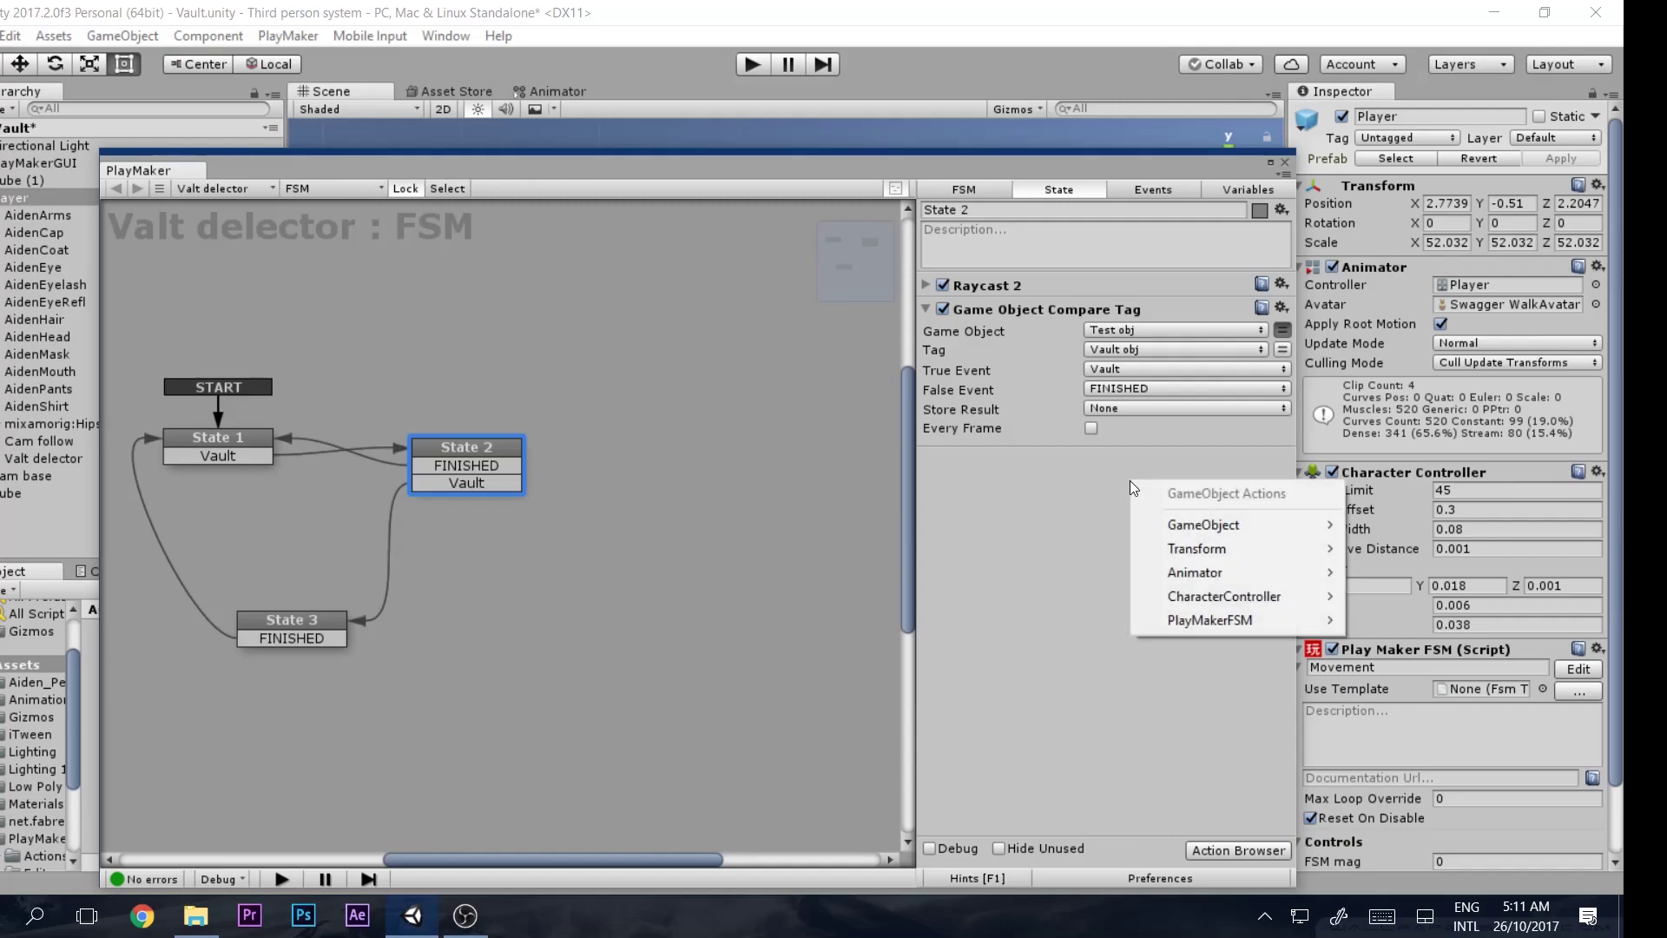
pyautogui.moveTo(1161, 598)
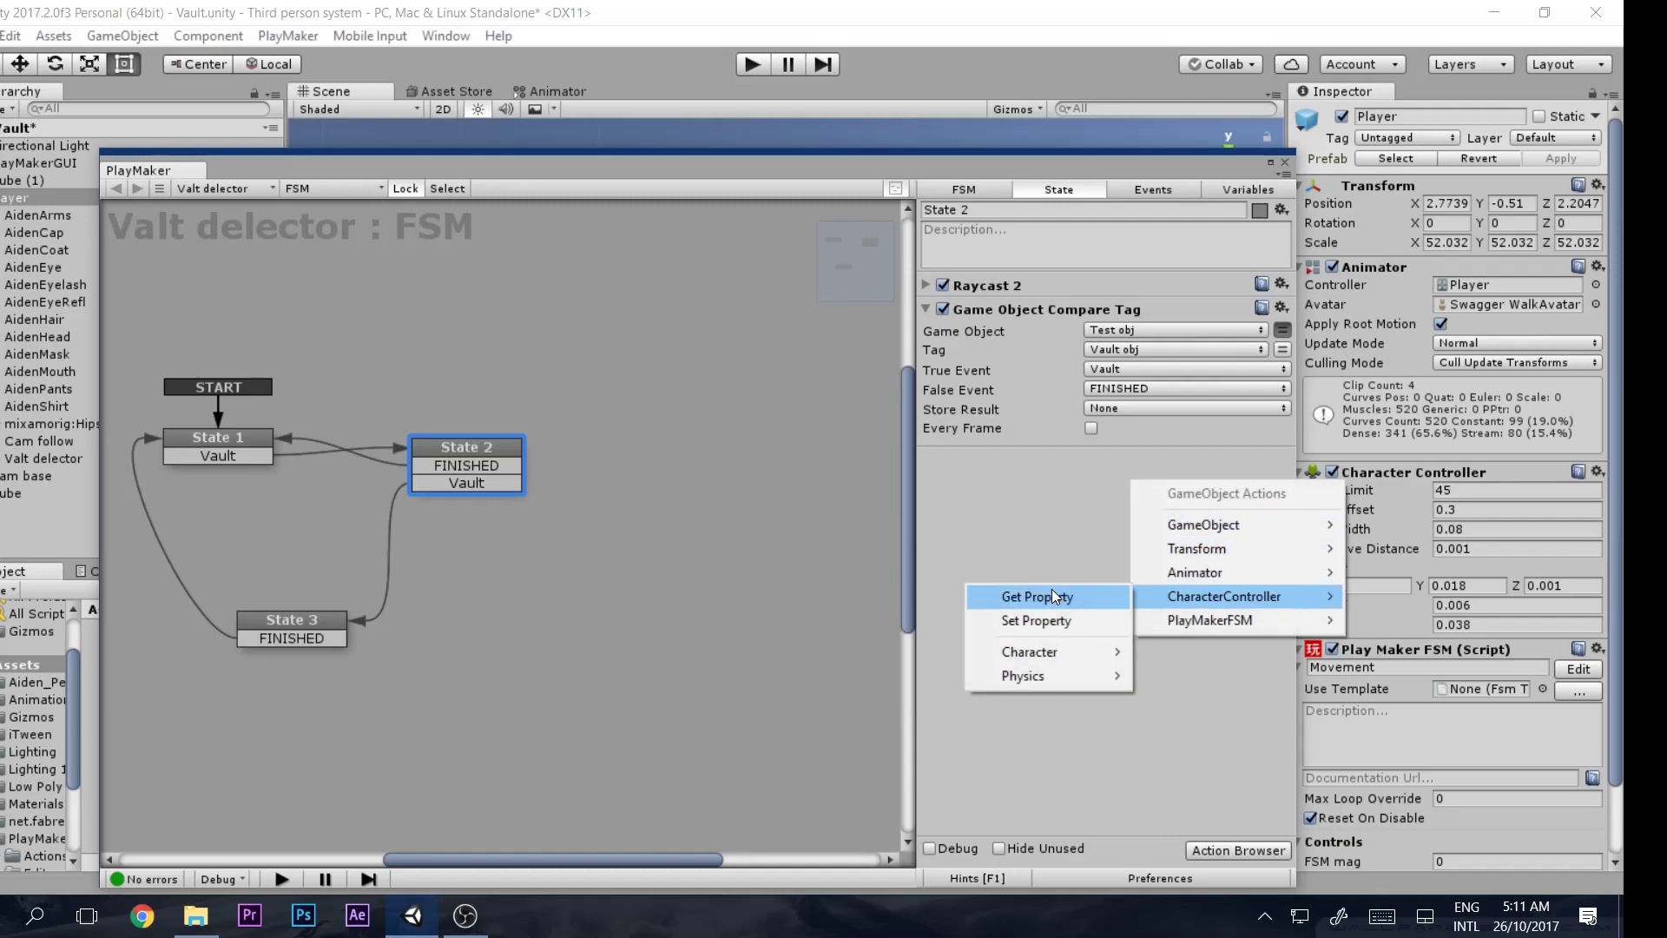
pyautogui.click(1044, 622)
pyautogui.click(1112, 520)
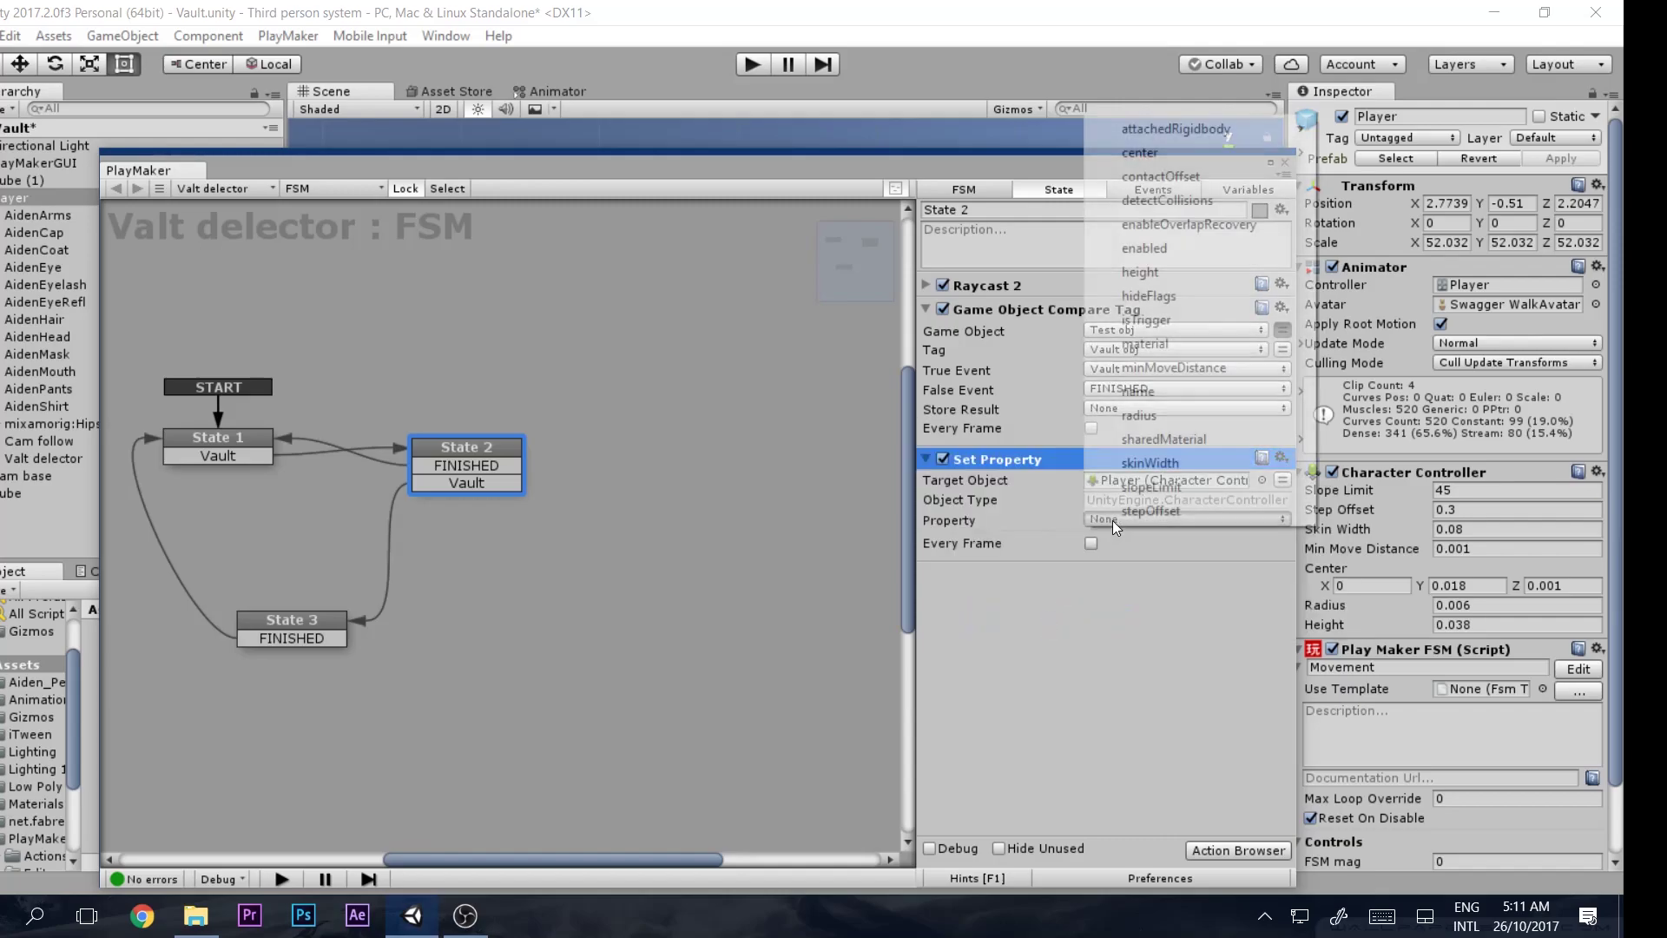
pyautogui.click(1139, 272)
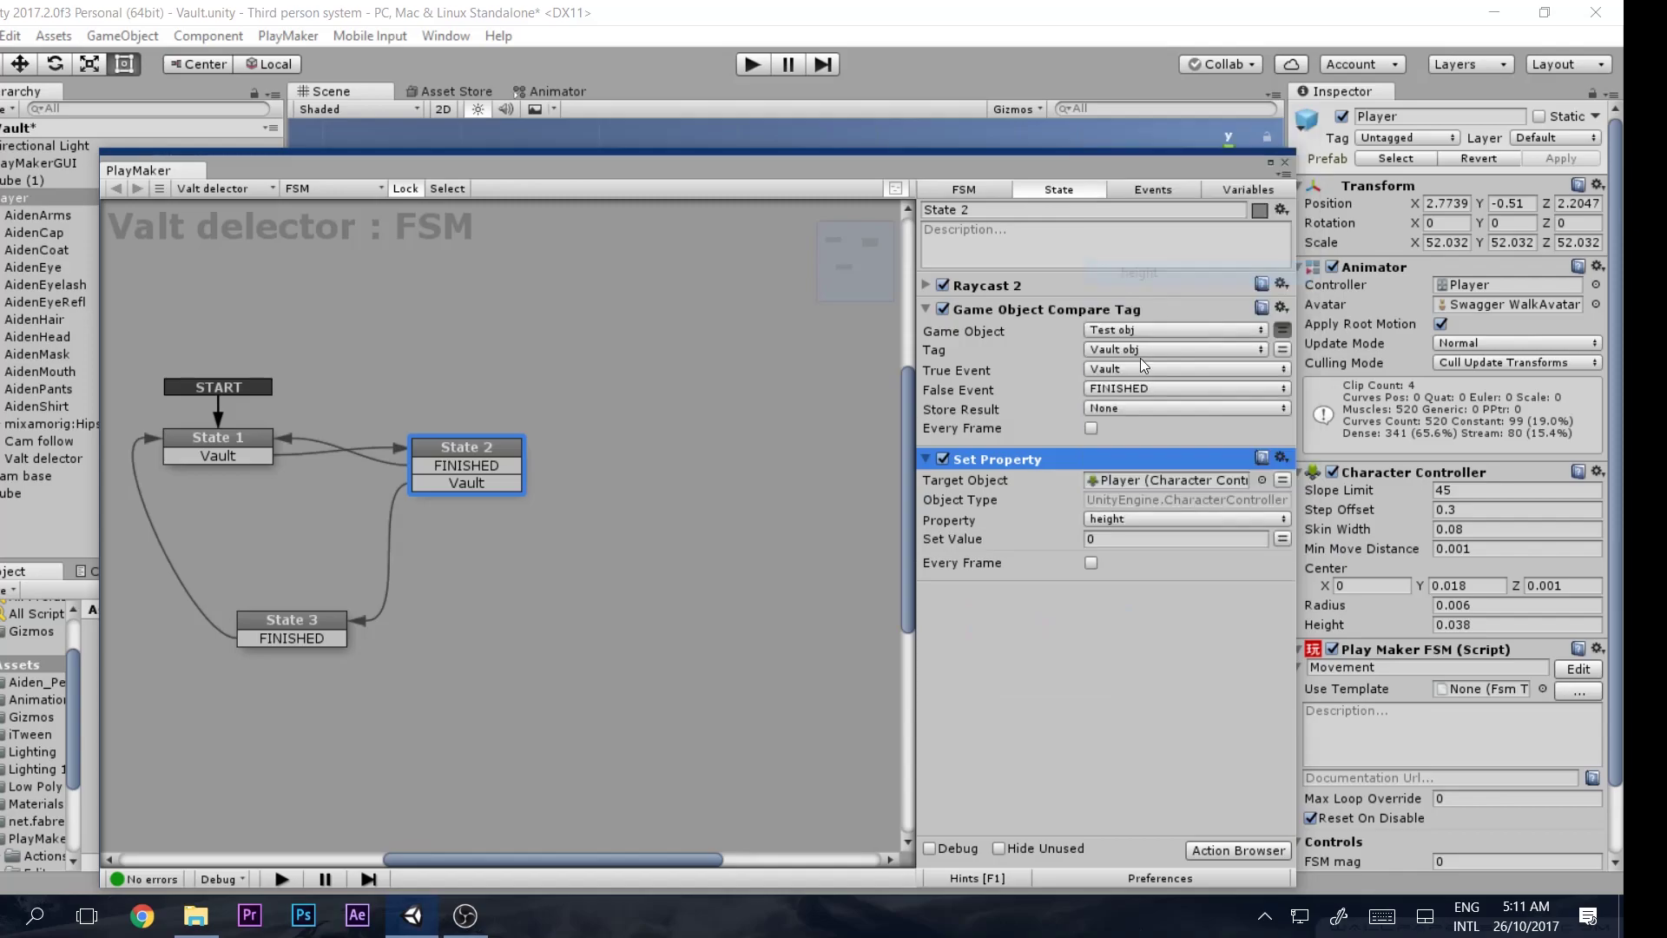
pyautogui.click(1126, 540)
pyautogui.click(1091, 563)
# Paste the height Set Property action twice into State 3, below the Wait action
pyautogui.click(330, 620)
pyautogui.hotkey('ctrl', 'v')
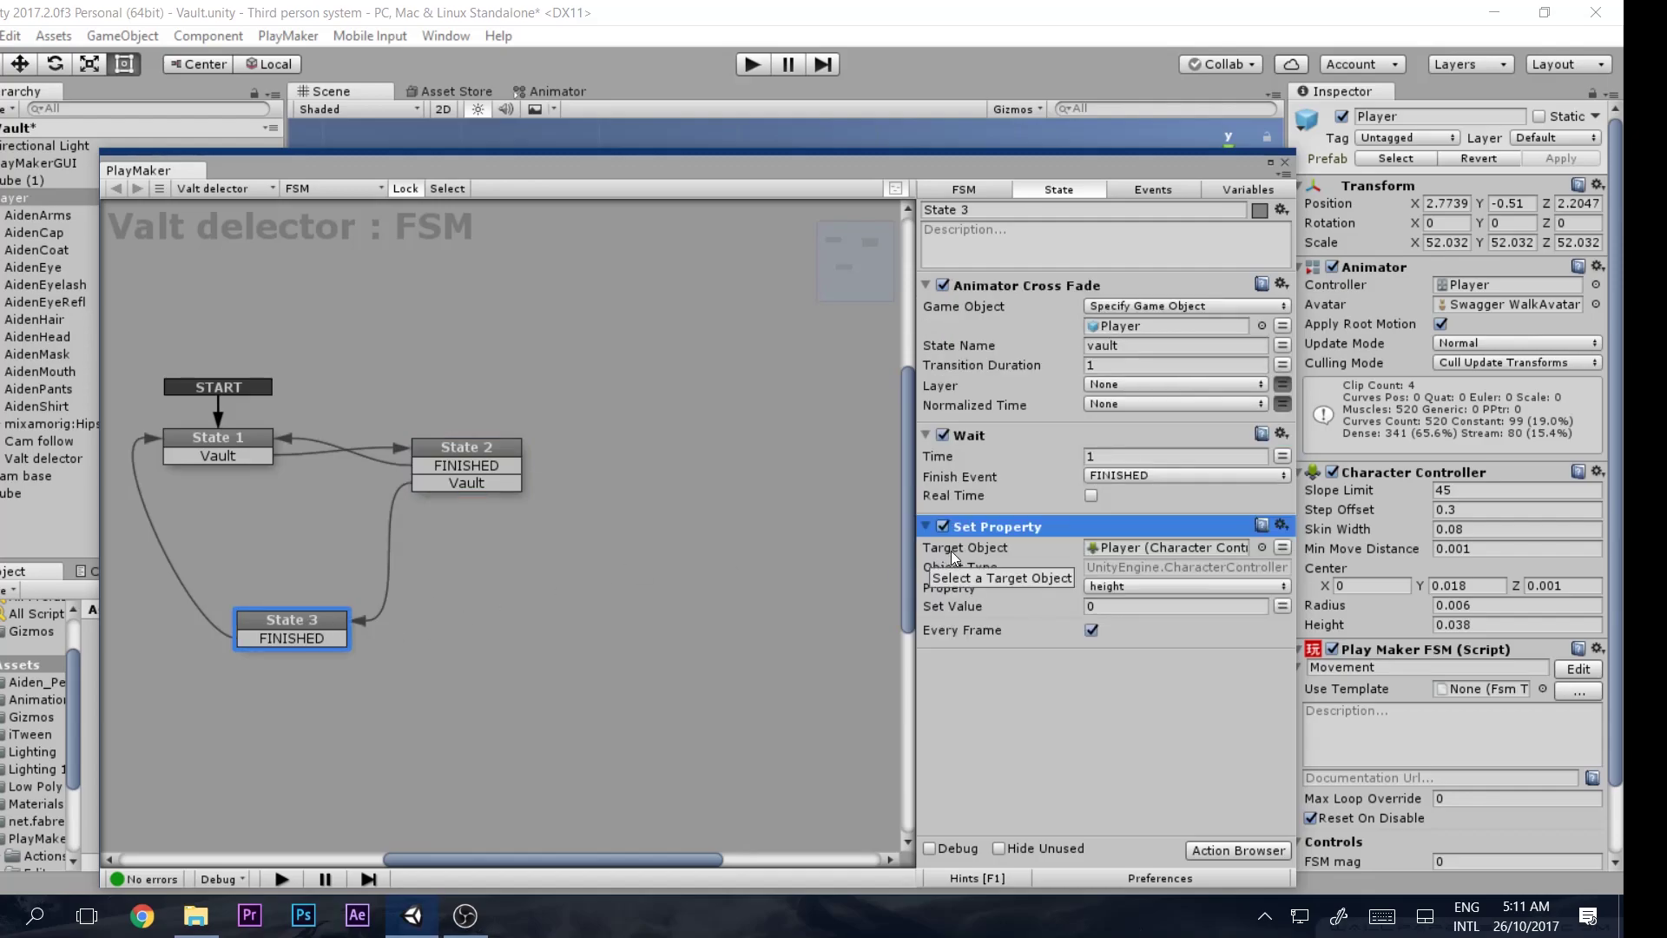
pyautogui.hotkey('ctrl', 'v')
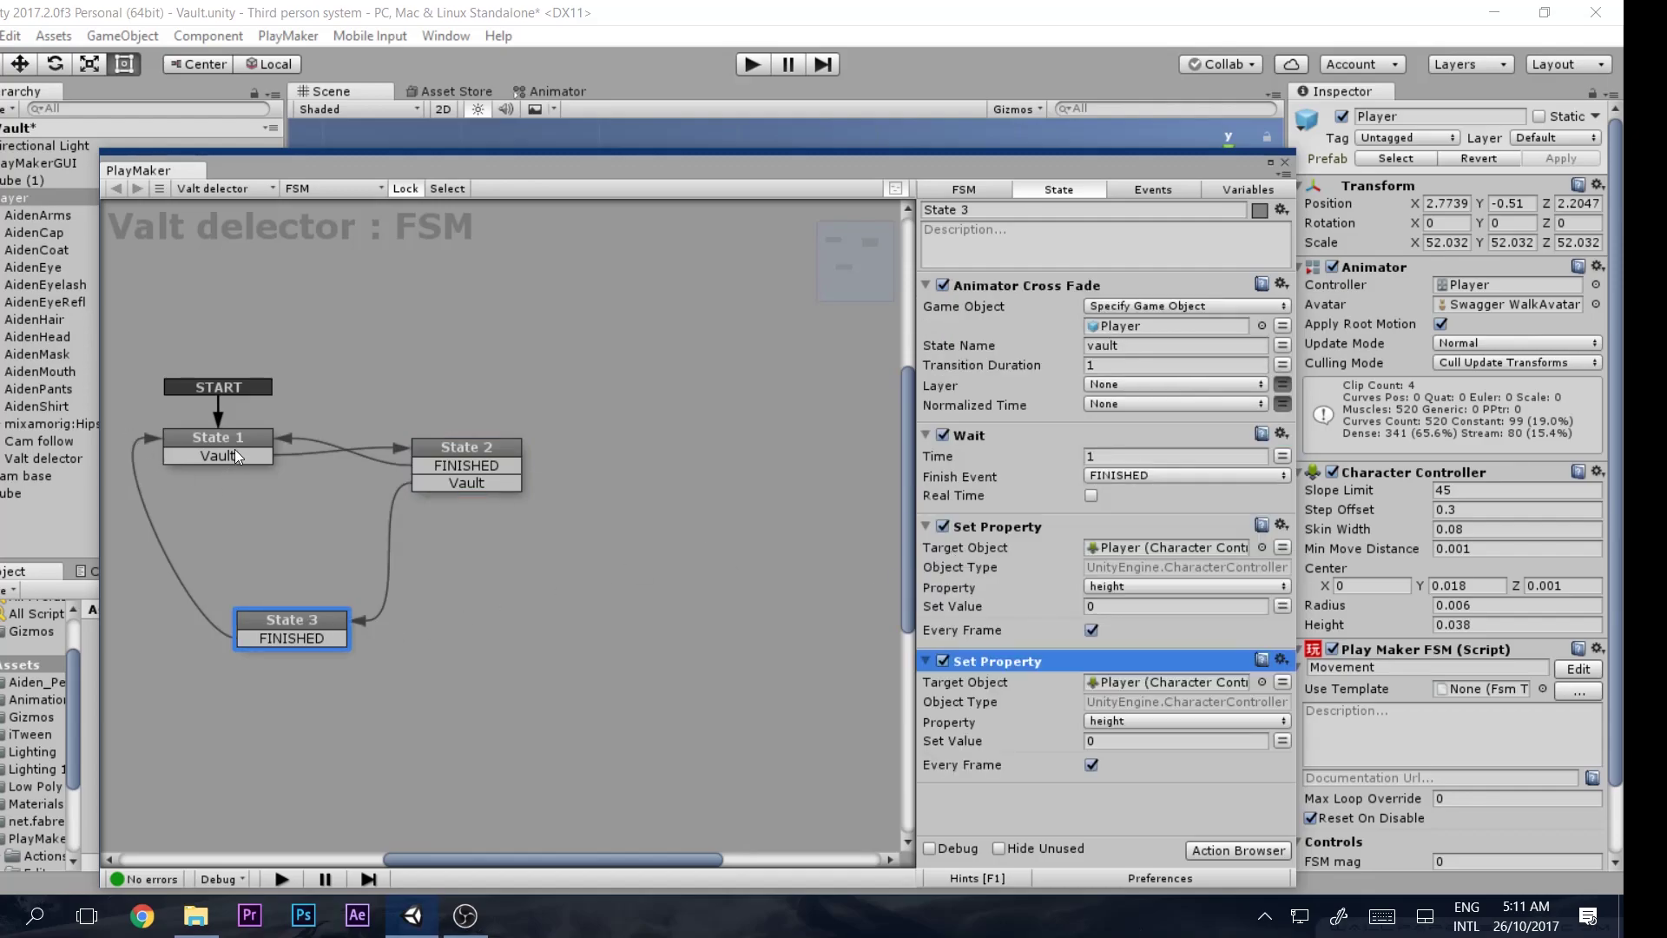
# Move the duplicate height Set Property action from State 3 into State 1, below Get Button Down
pyautogui.click(237, 455)
pyautogui.click(729, 601)
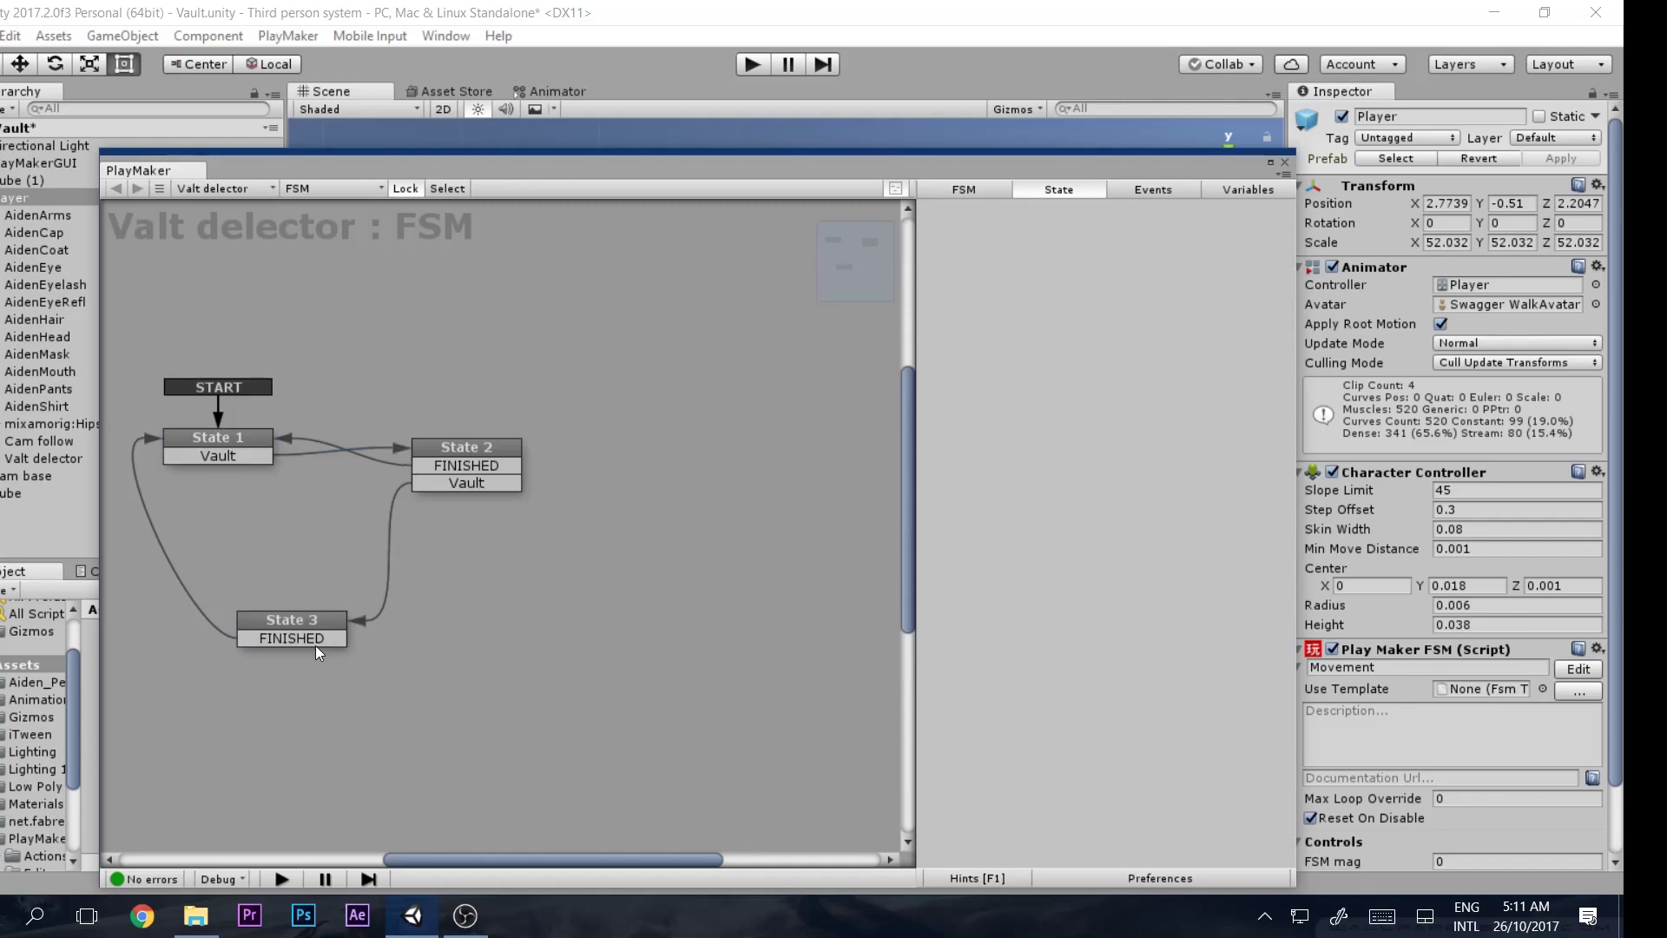
pyautogui.click(317, 646)
pyautogui.click(548, 453)
pyautogui.click(218, 443)
pyautogui.hotkey('ctrl', 'v')
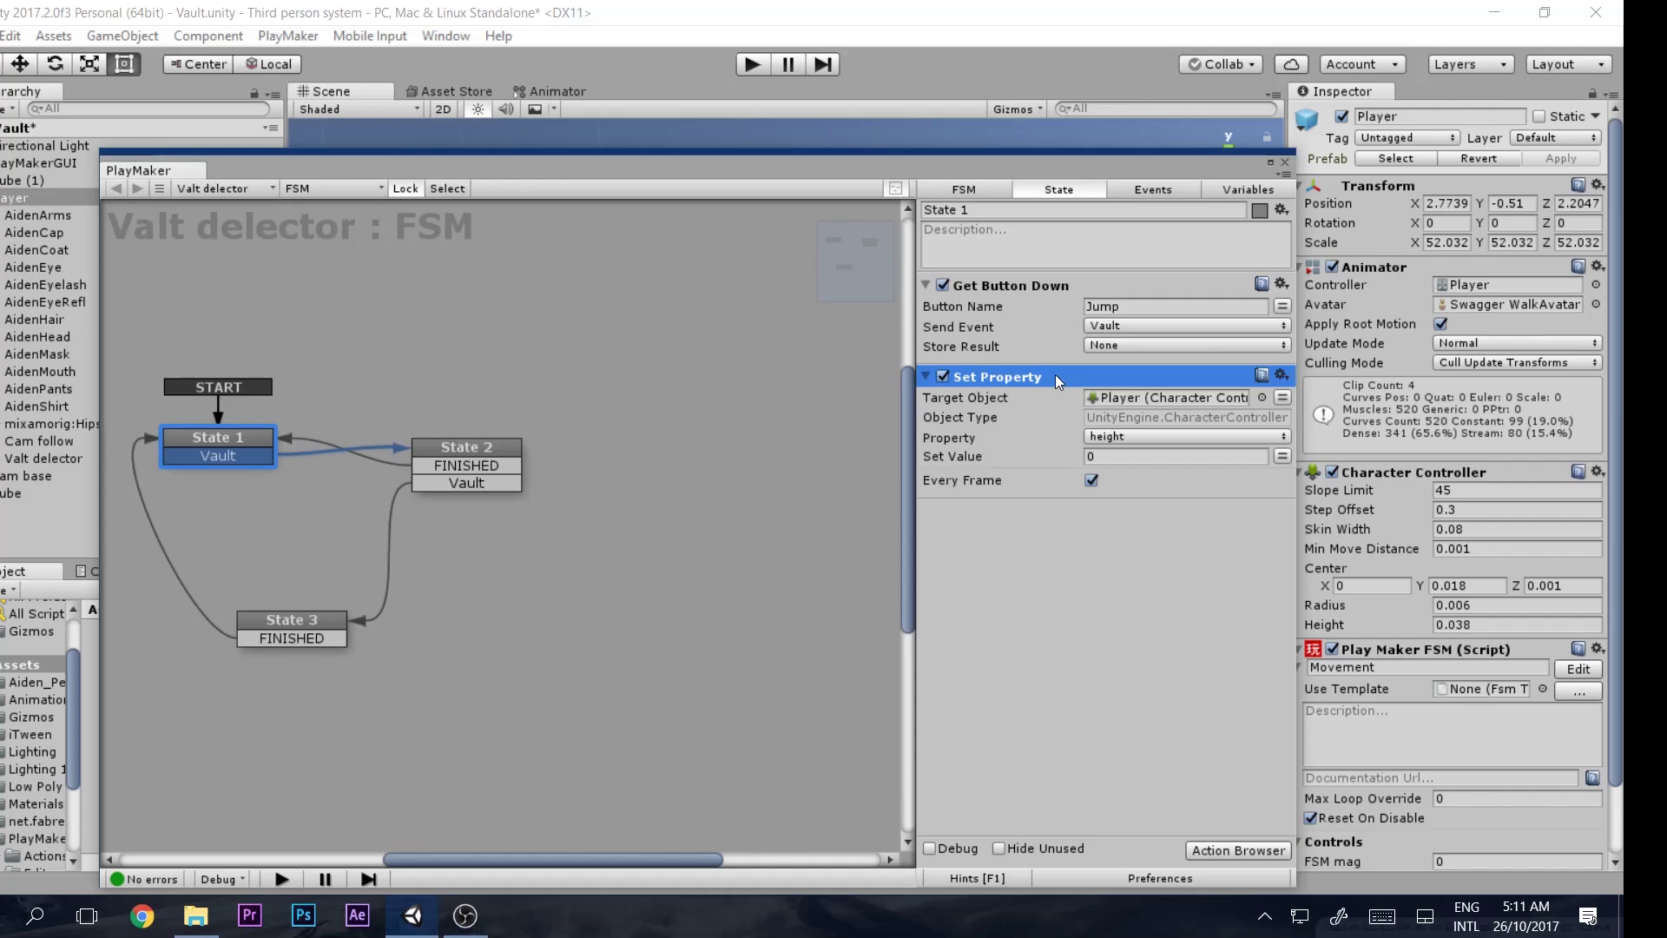
# Copy the Player's Character Controller height, 0.038, into the value of State 1's Set Property action
pyautogui.moveTo(1157, 176); pyautogui.dragTo(1031, 201)
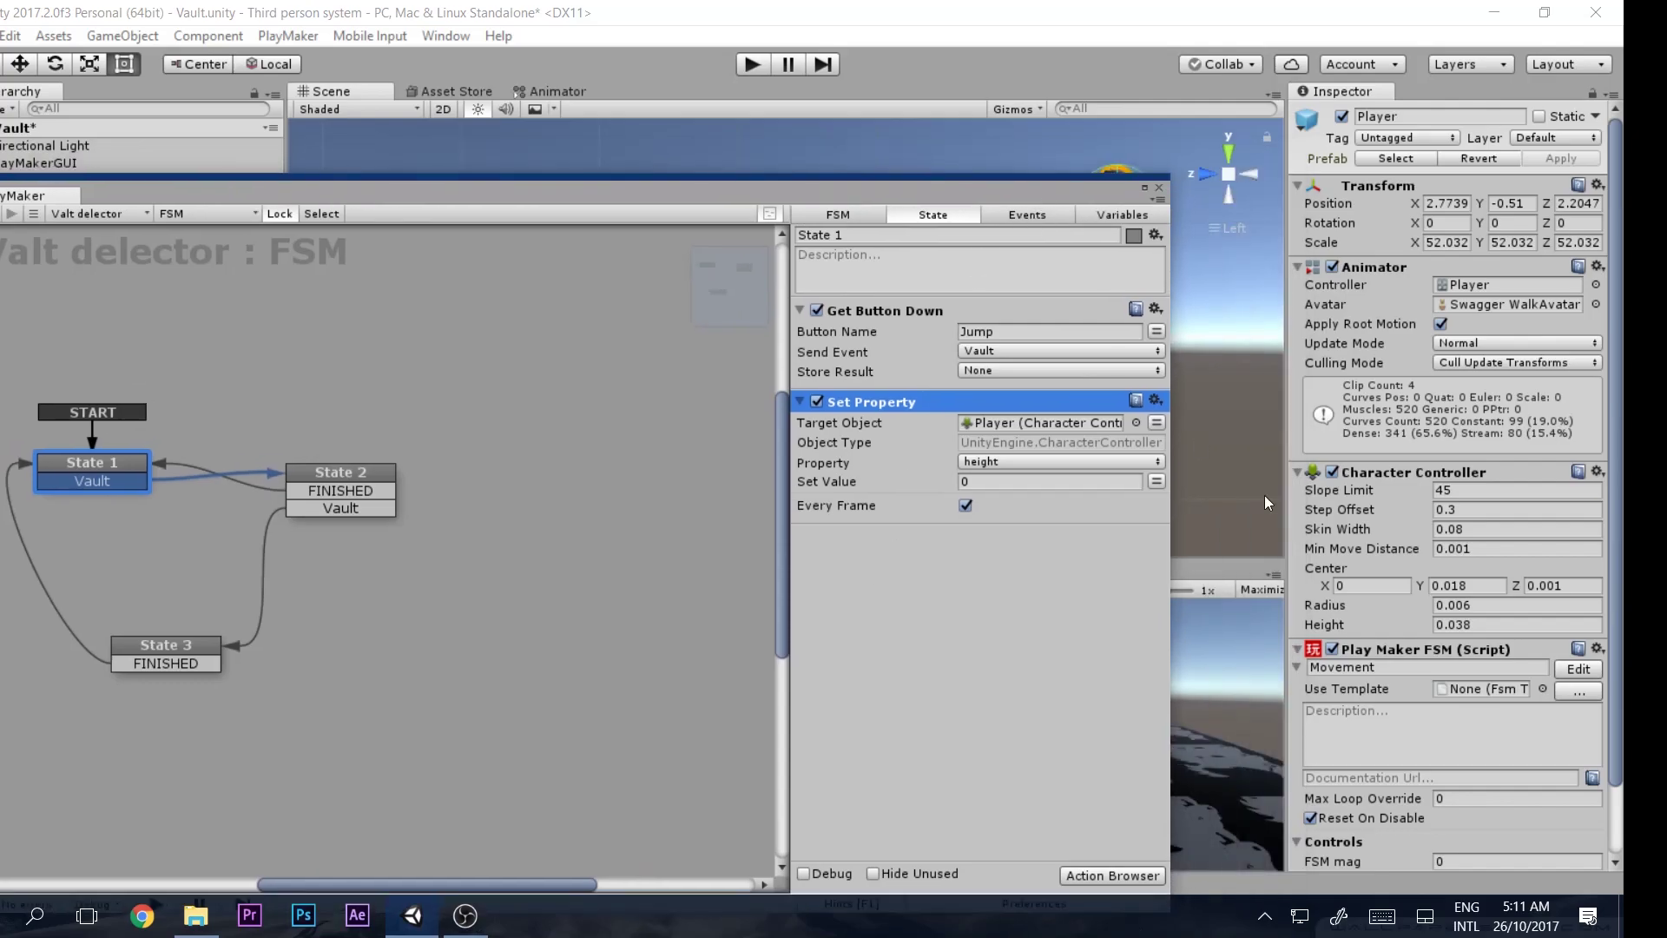
pyautogui.click(1466, 630)
pyautogui.hotkey('ctrl', 'c')
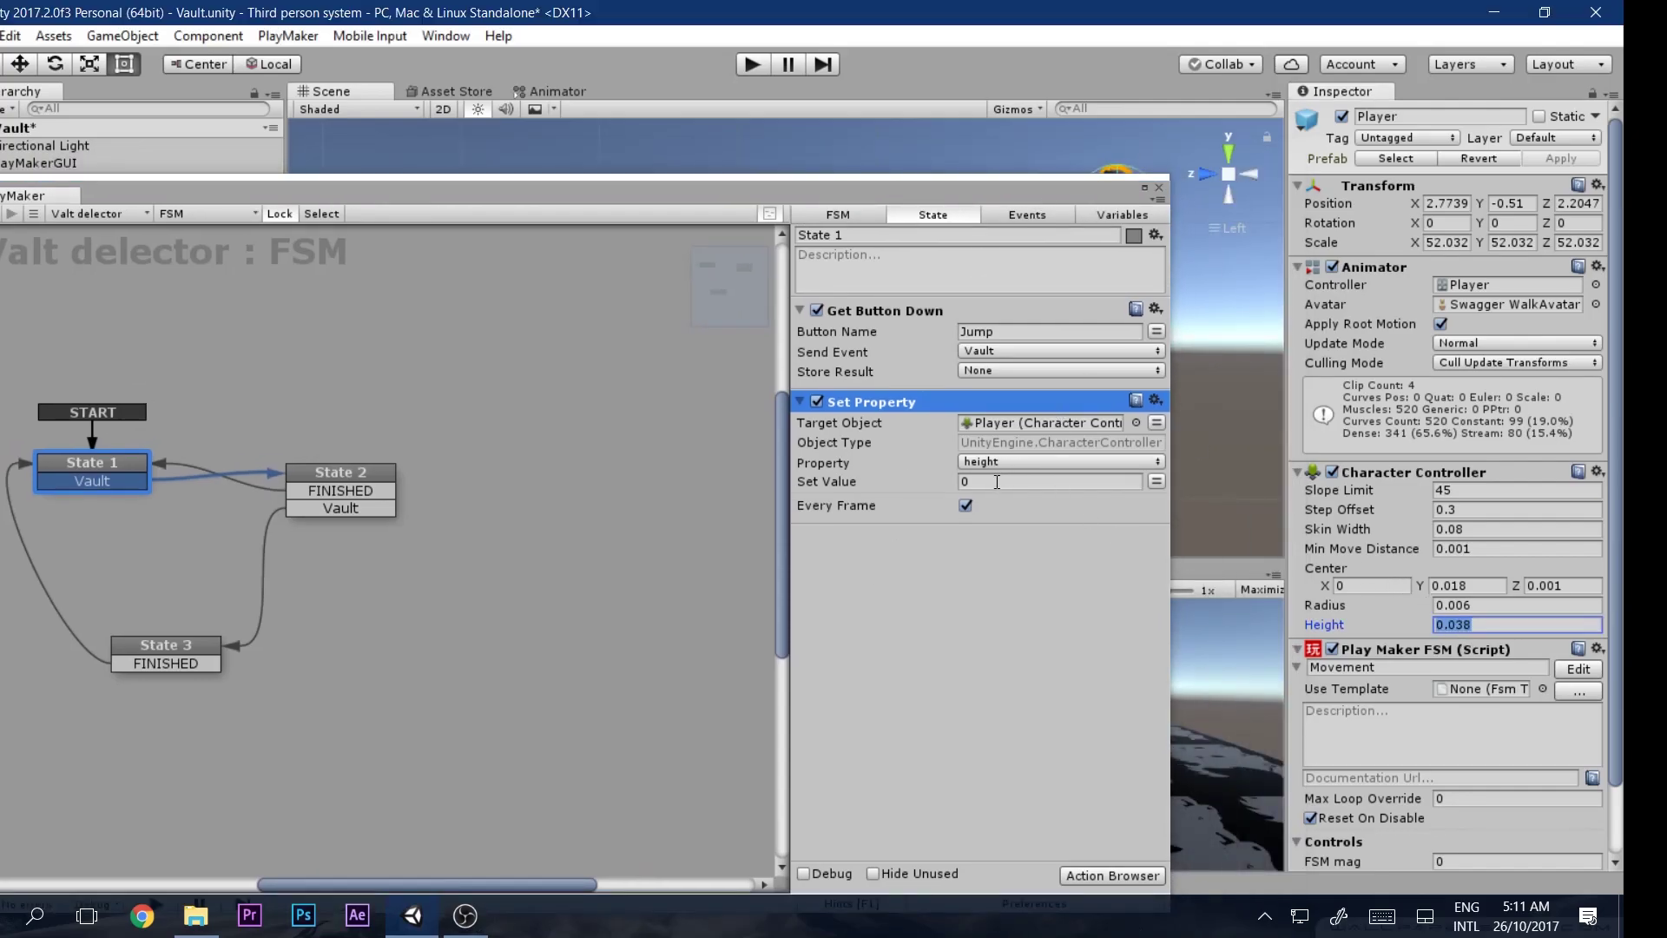
pyautogui.click(997, 482)
pyautogui.hotkey('ctrl', 'v')
# Play-test vaulting the cube repeatedly from both sides, close the PlayMaker editor and stop play mode
pyautogui.moveTo(1029, 201); pyautogui.dragTo(416, 205)
pyautogui.click(722, 89)
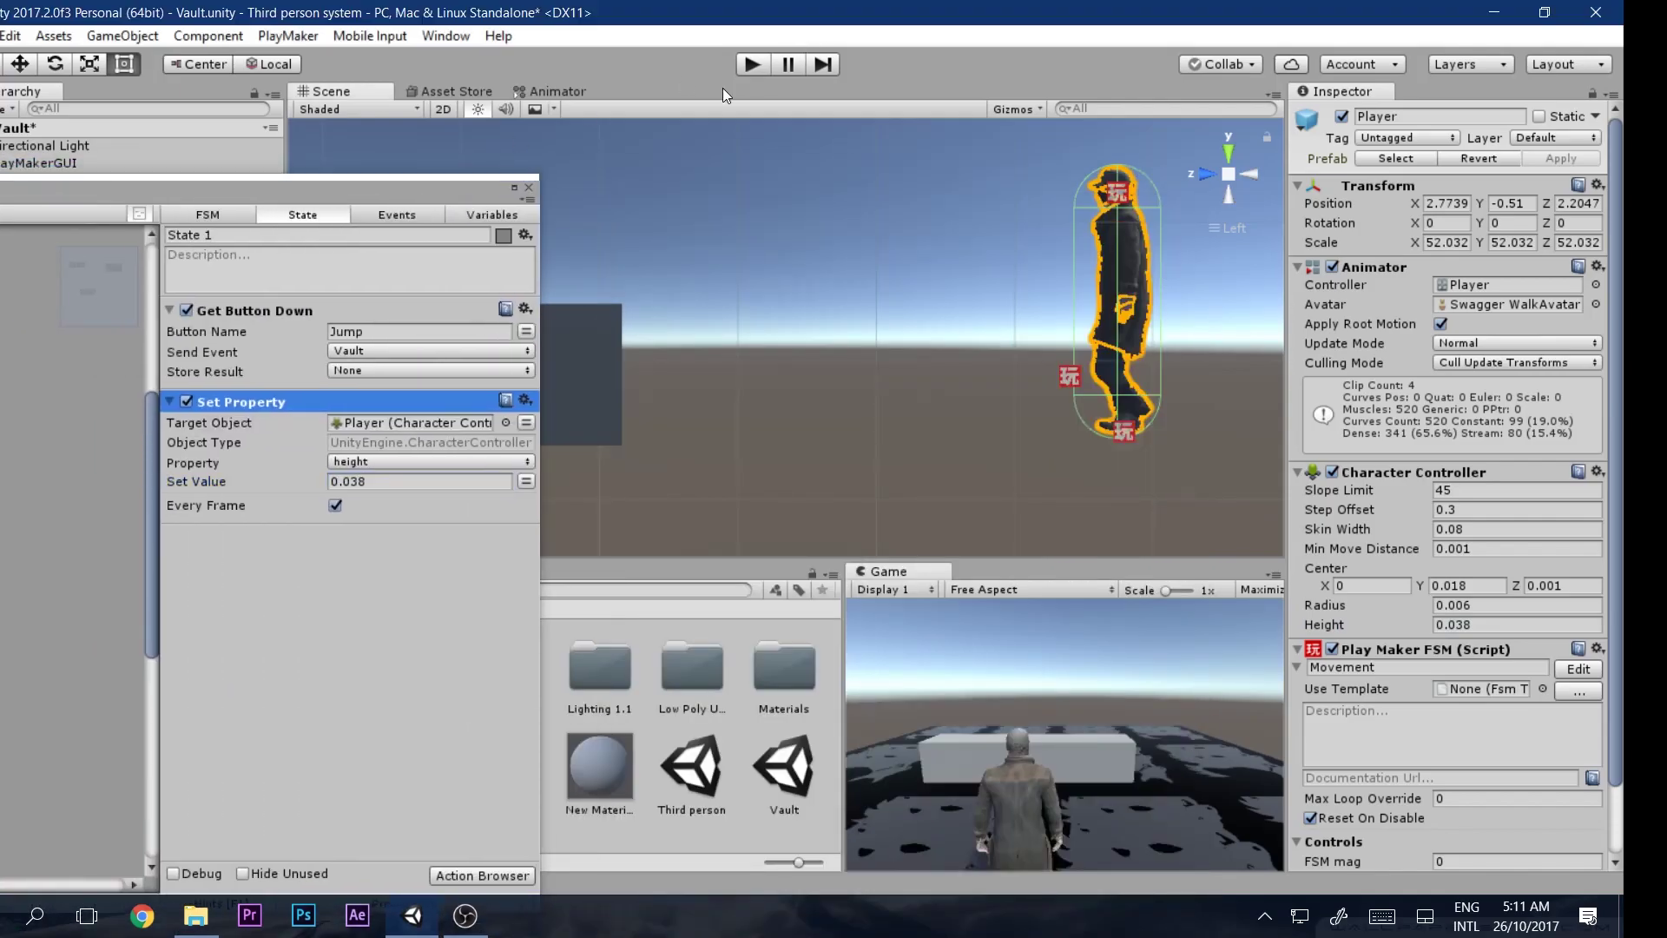
pyautogui.click(754, 68)
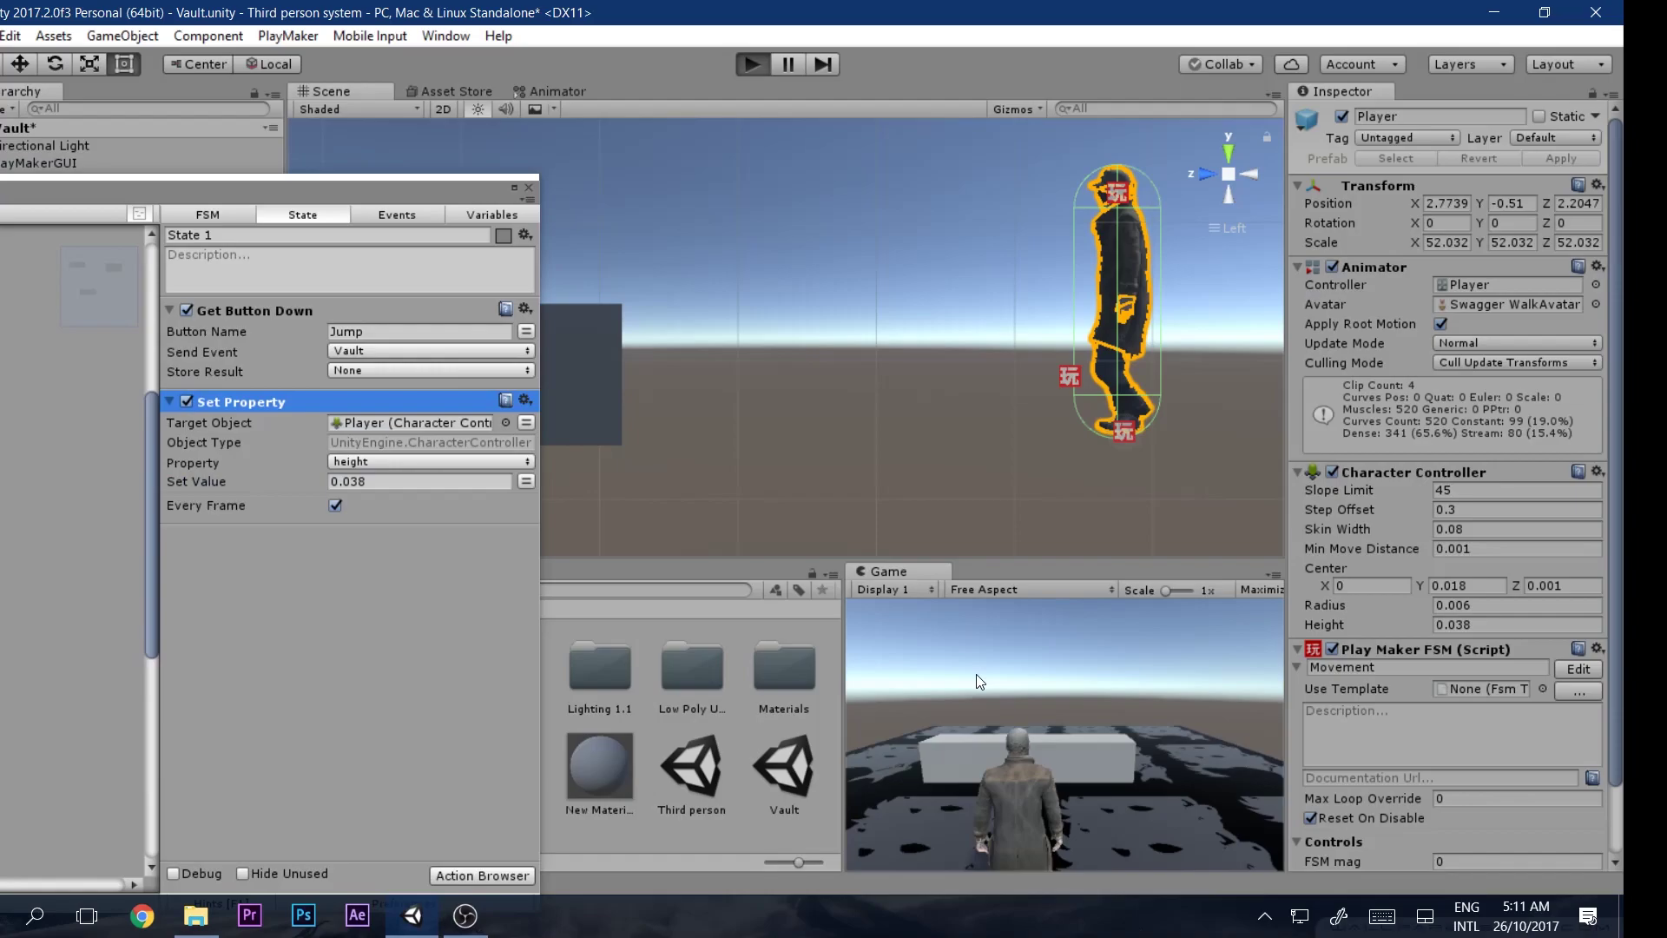
pyautogui.press('w')
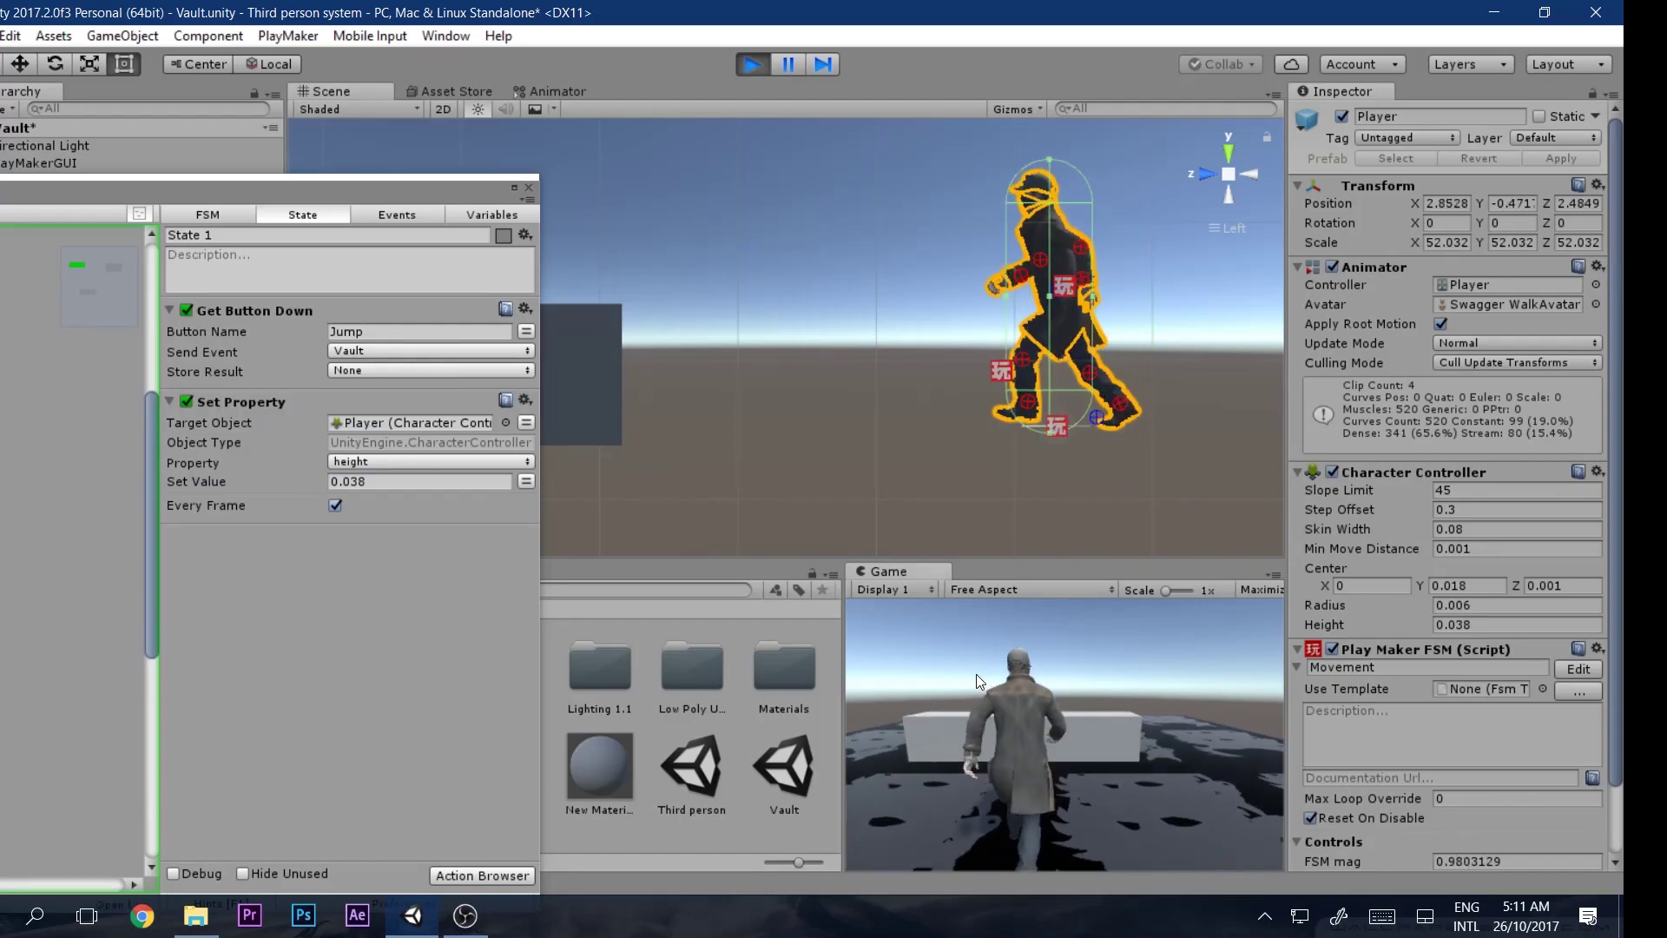
pyautogui.press('space')
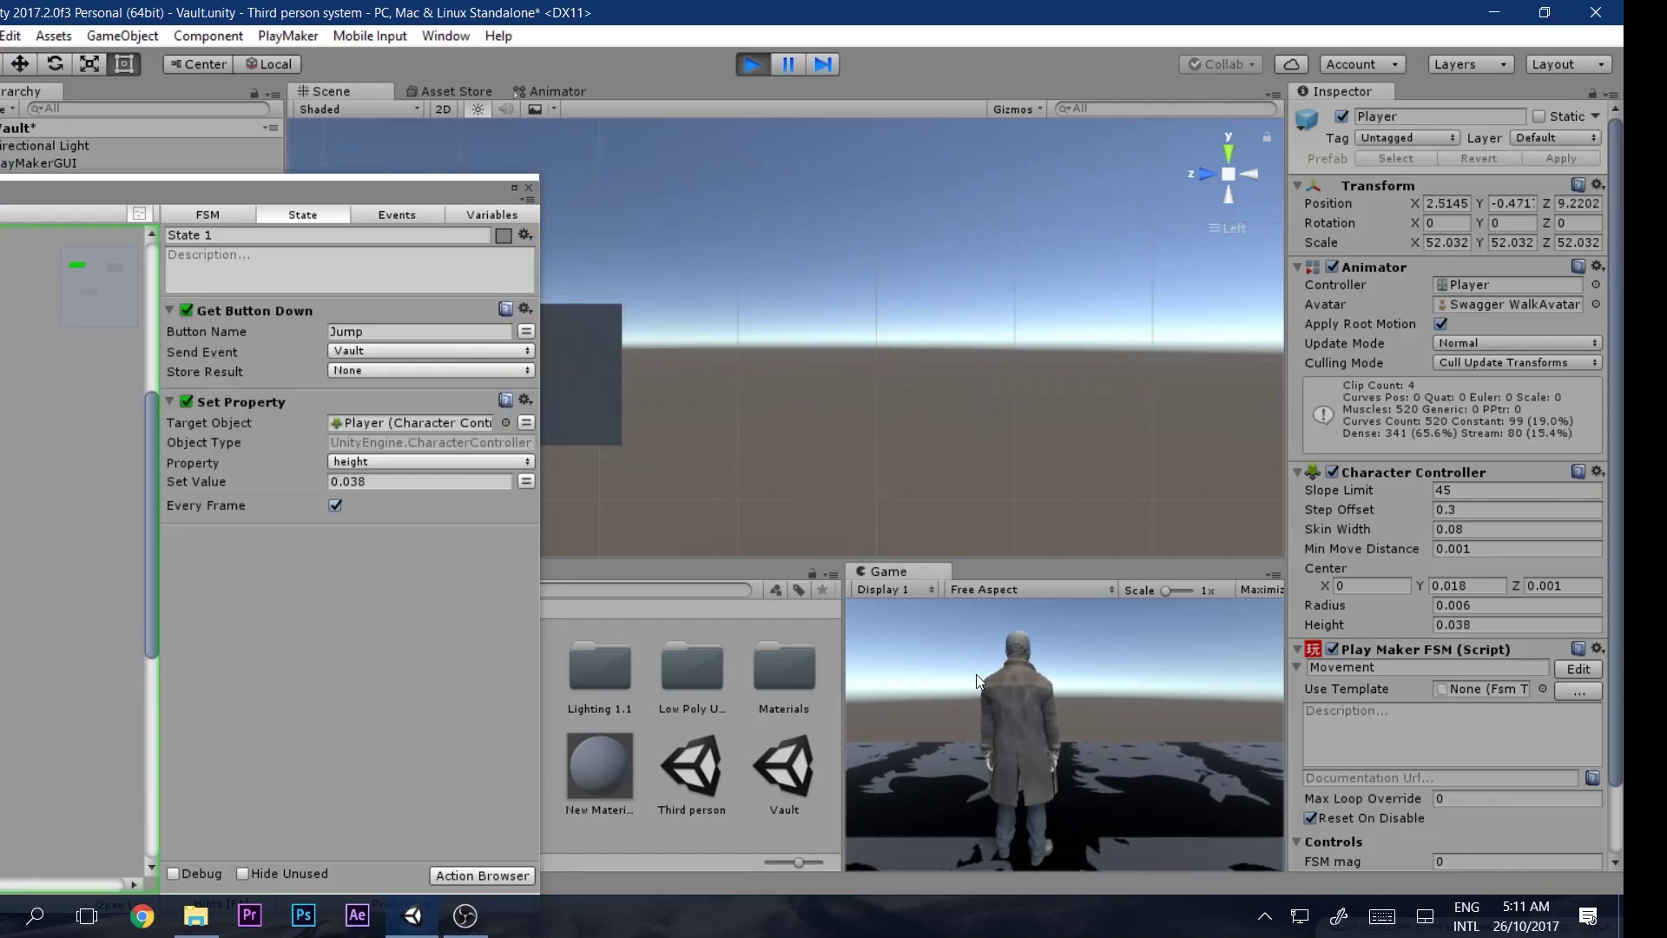
pyautogui.press('s')
pyautogui.press('space')
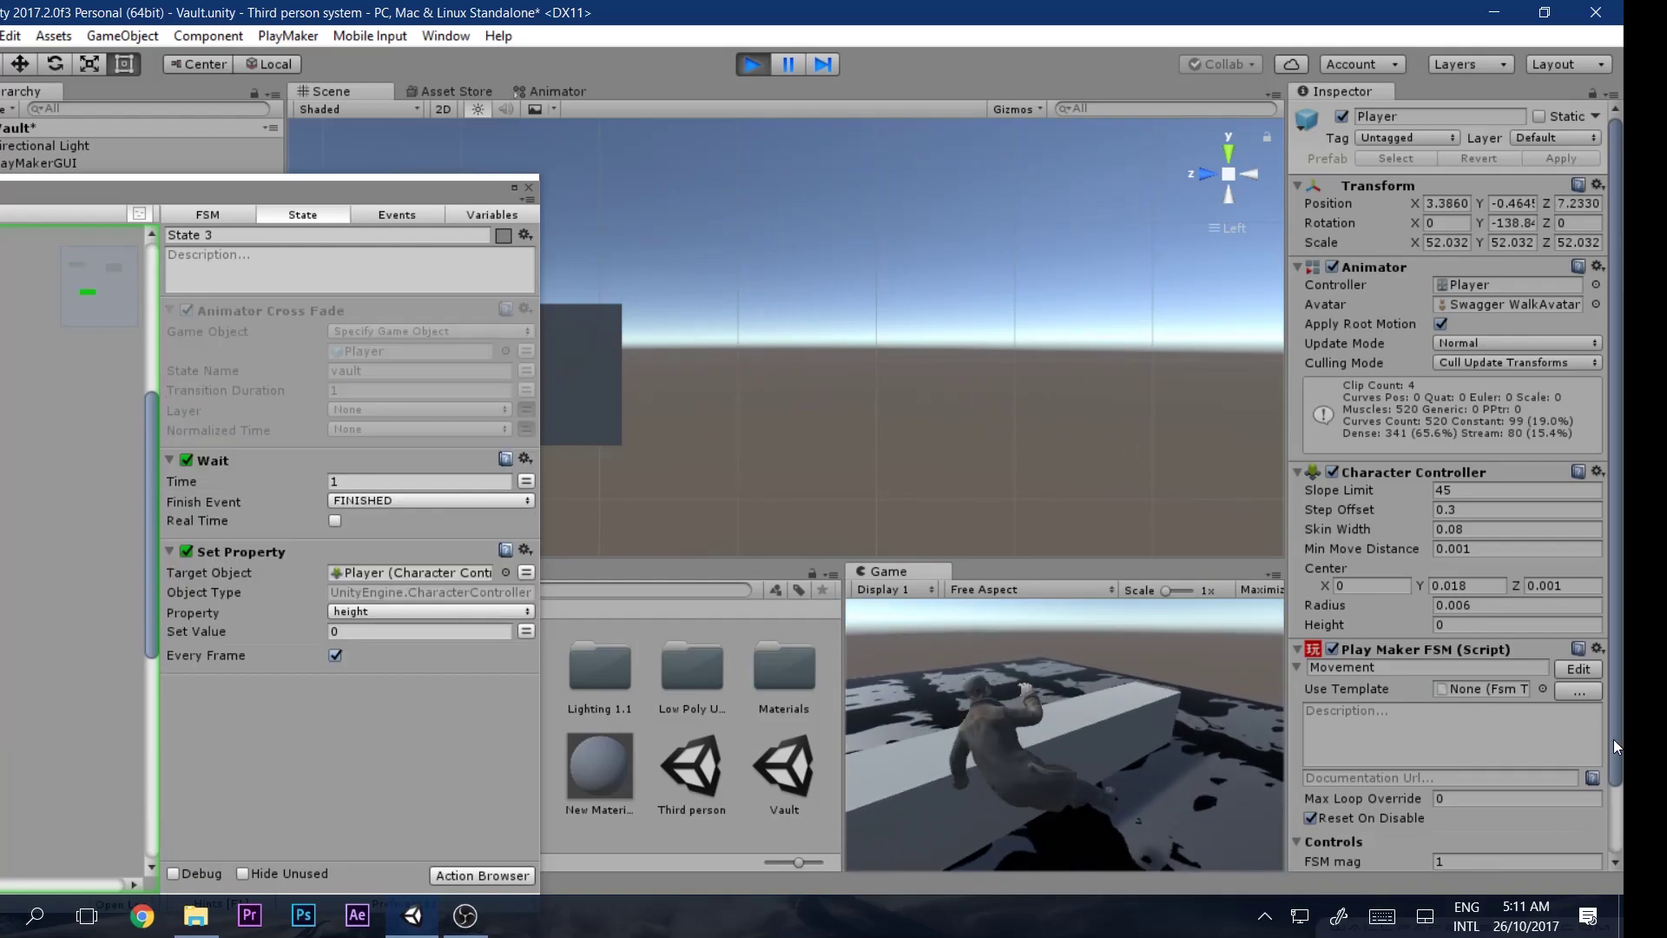
pyautogui.press('w')
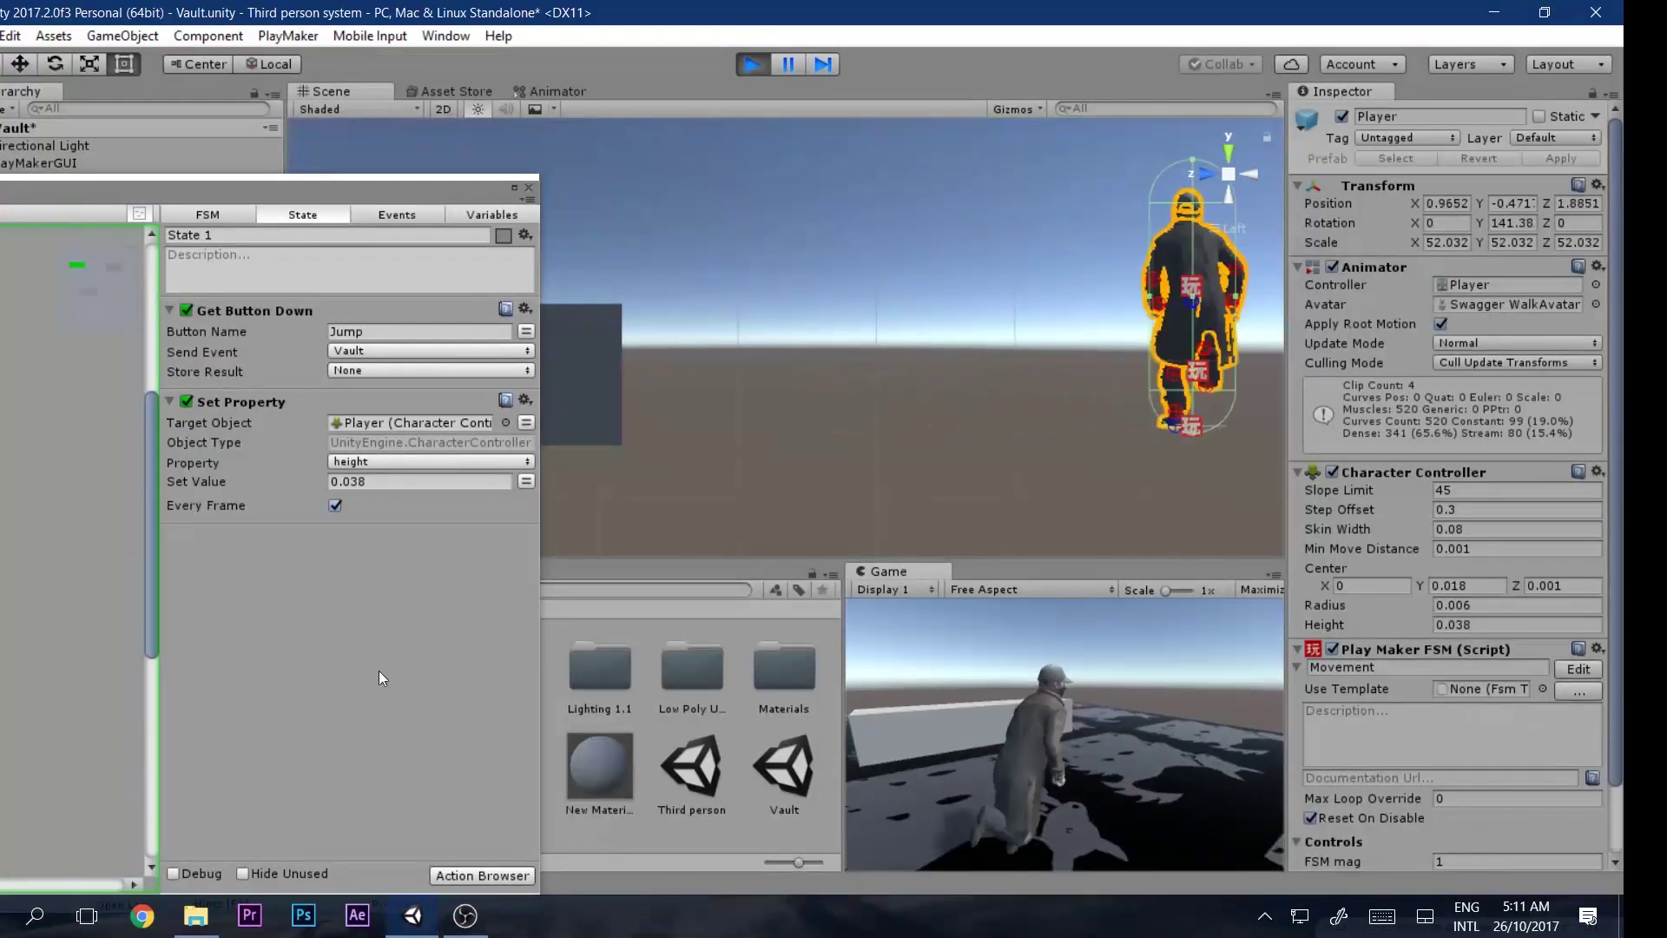
pyautogui.press('space')
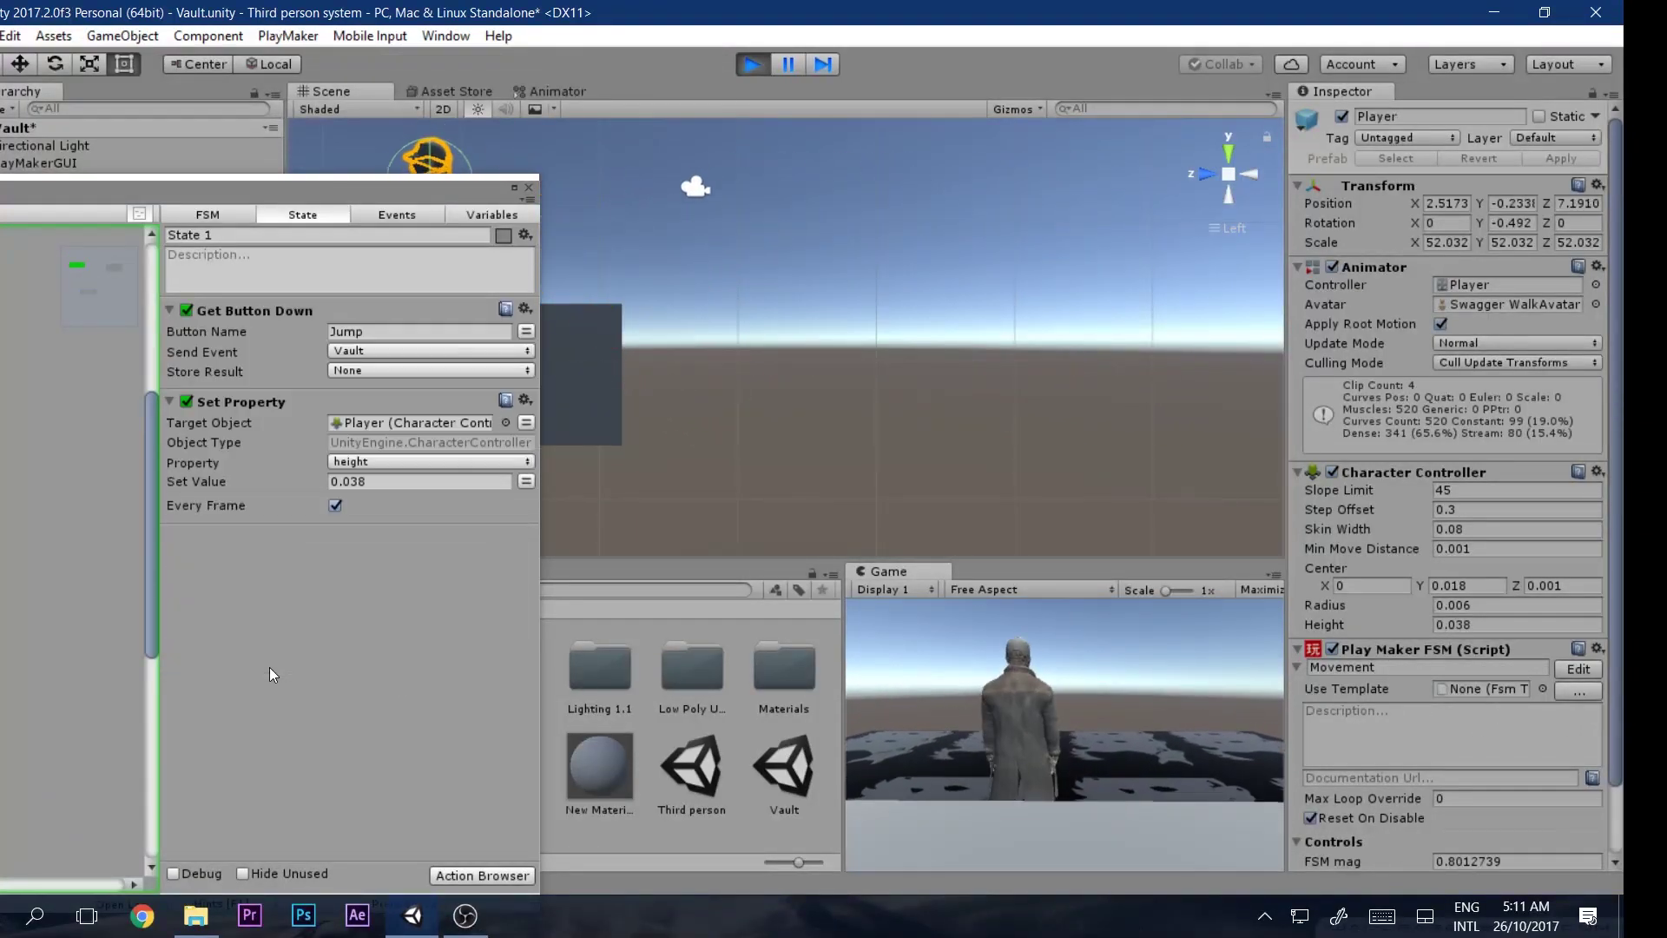
pyautogui.click(529, 186)
pyautogui.click(752, 64)
# Examine the vault to idel transition in the Animator, including its exit time, blend timeline and animation preview
pyautogui.click(559, 93)
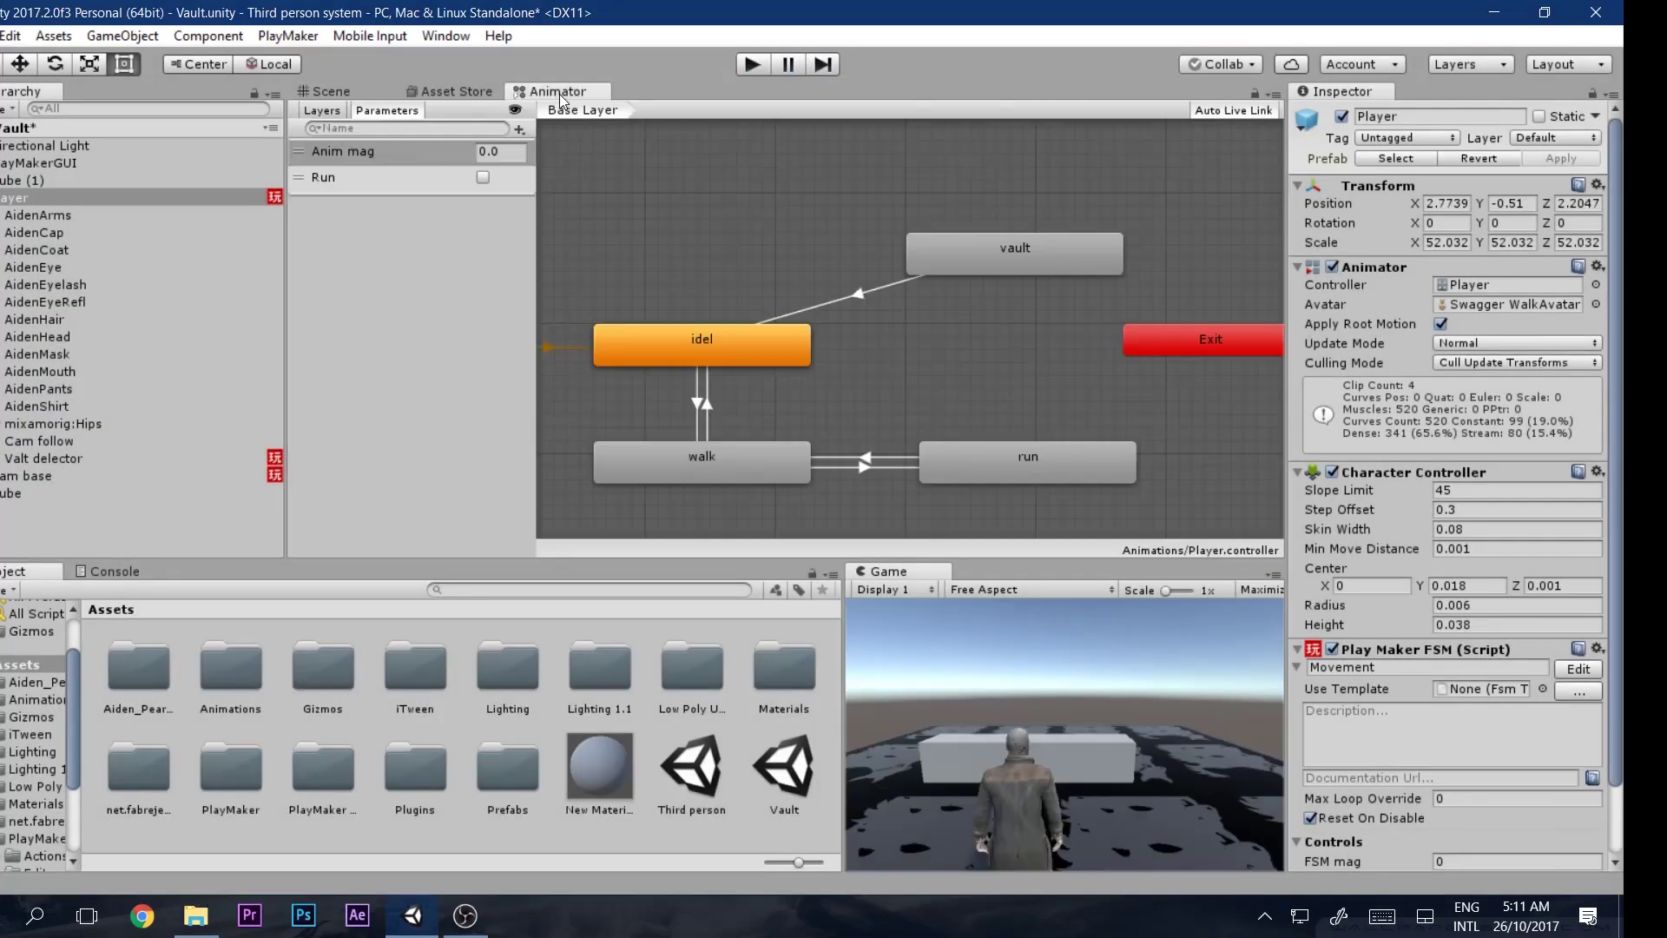
pyautogui.click(668, 293)
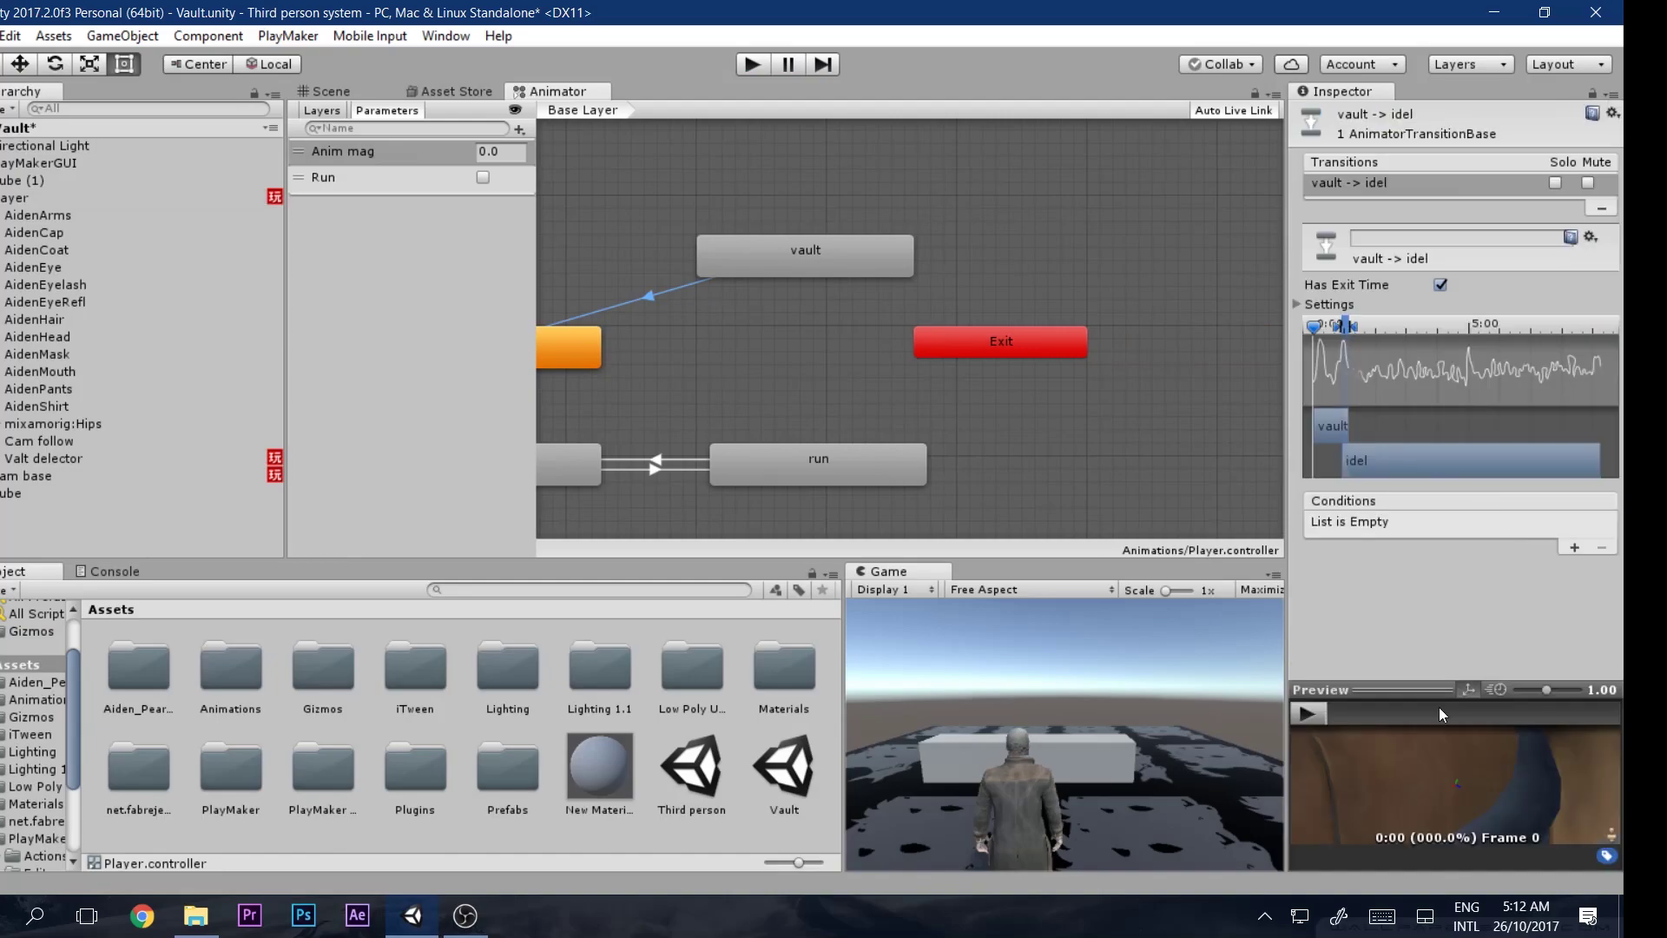
pyautogui.scroll(-10, 1429, 764)
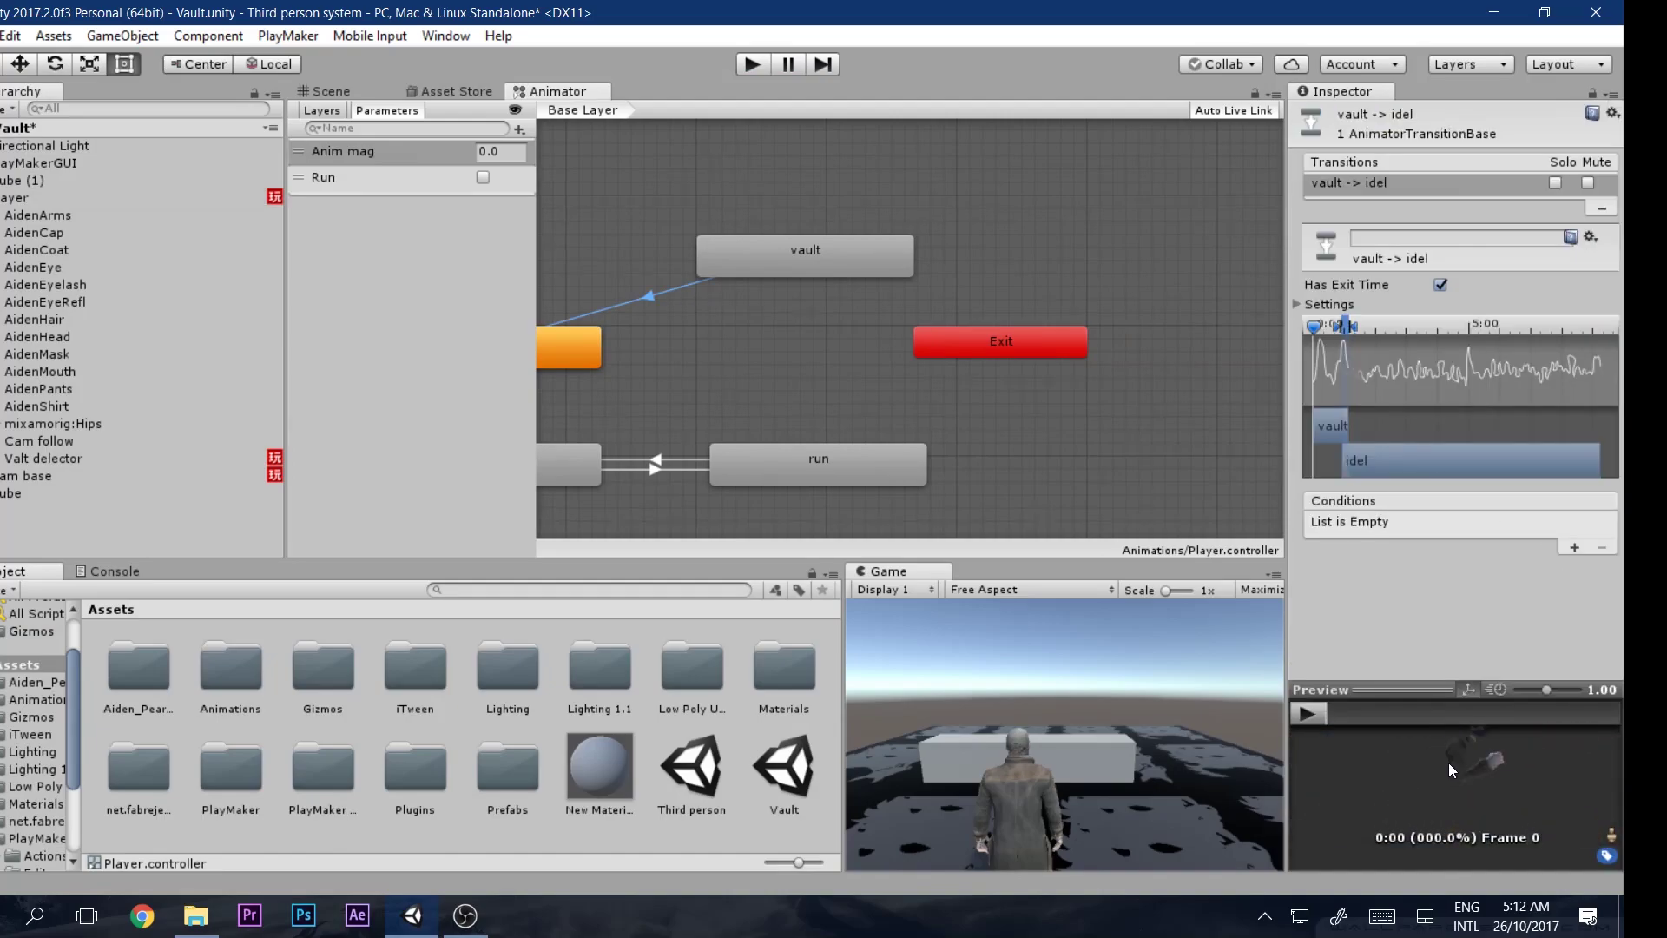
pyautogui.scroll(2, 1449, 762)
pyautogui.moveTo(1339, 706)
pyautogui.mouseDown()
pyautogui.moveTo(1386, 705)
pyautogui.moveTo(1326, 717)
pyautogui.mouseUp()
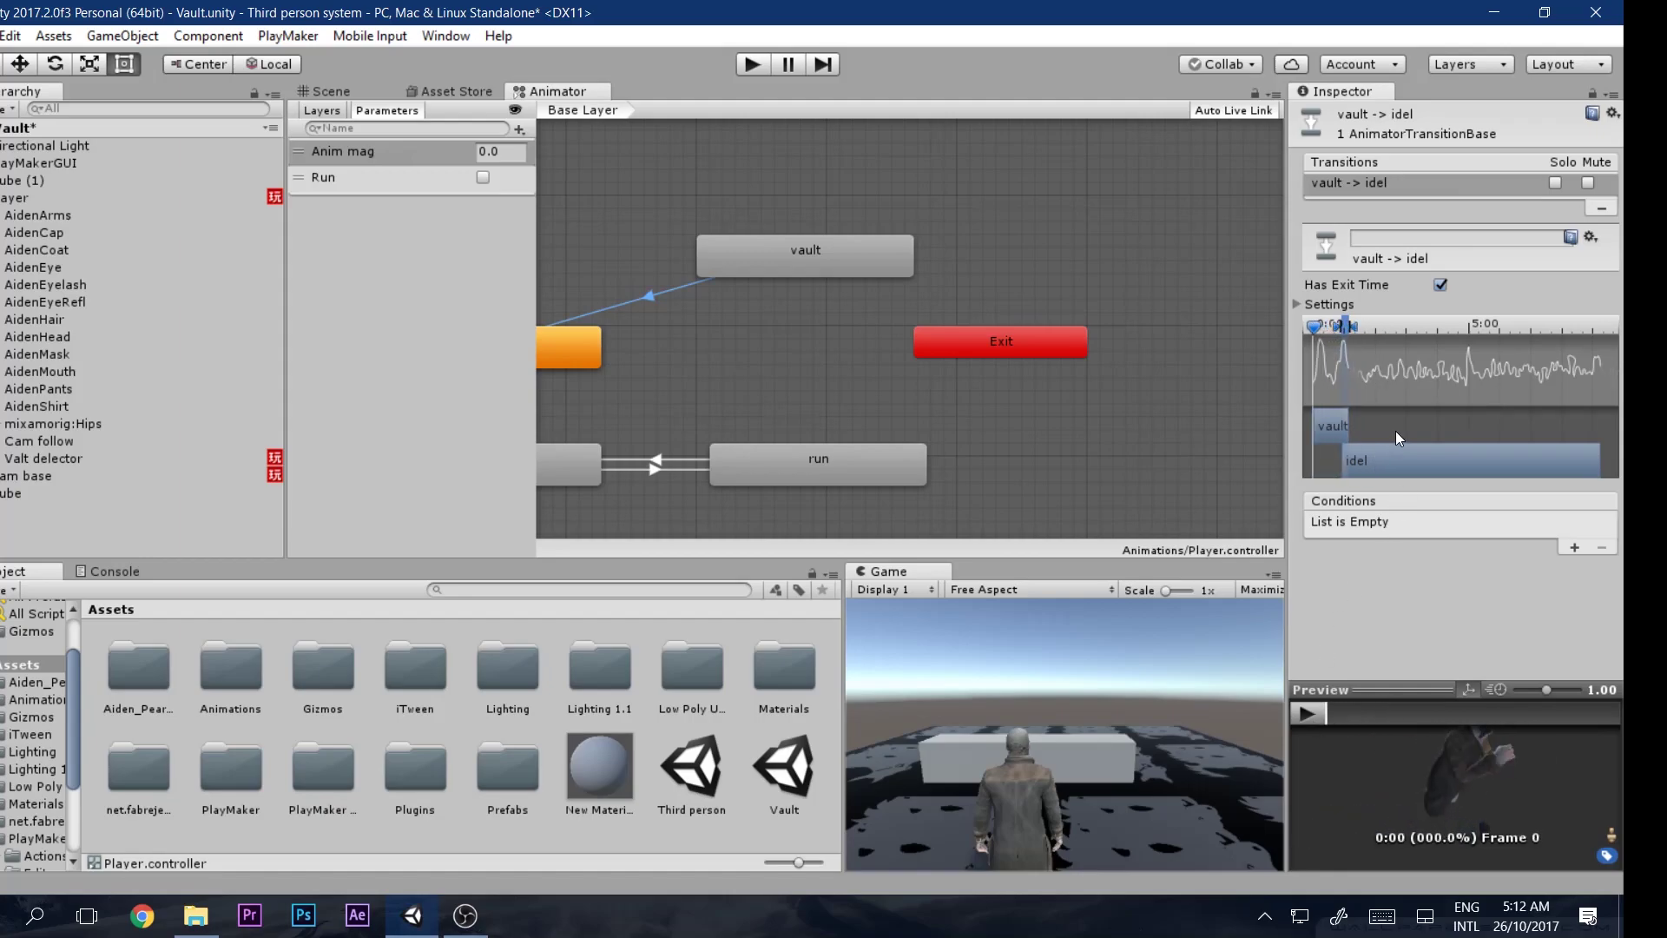
pyautogui.scroll(4, 1395, 430)
pyautogui.scroll(5, 1392, 421)
pyautogui.moveTo(1409, 420); pyautogui.dragTo(1454, 417, button='middle')
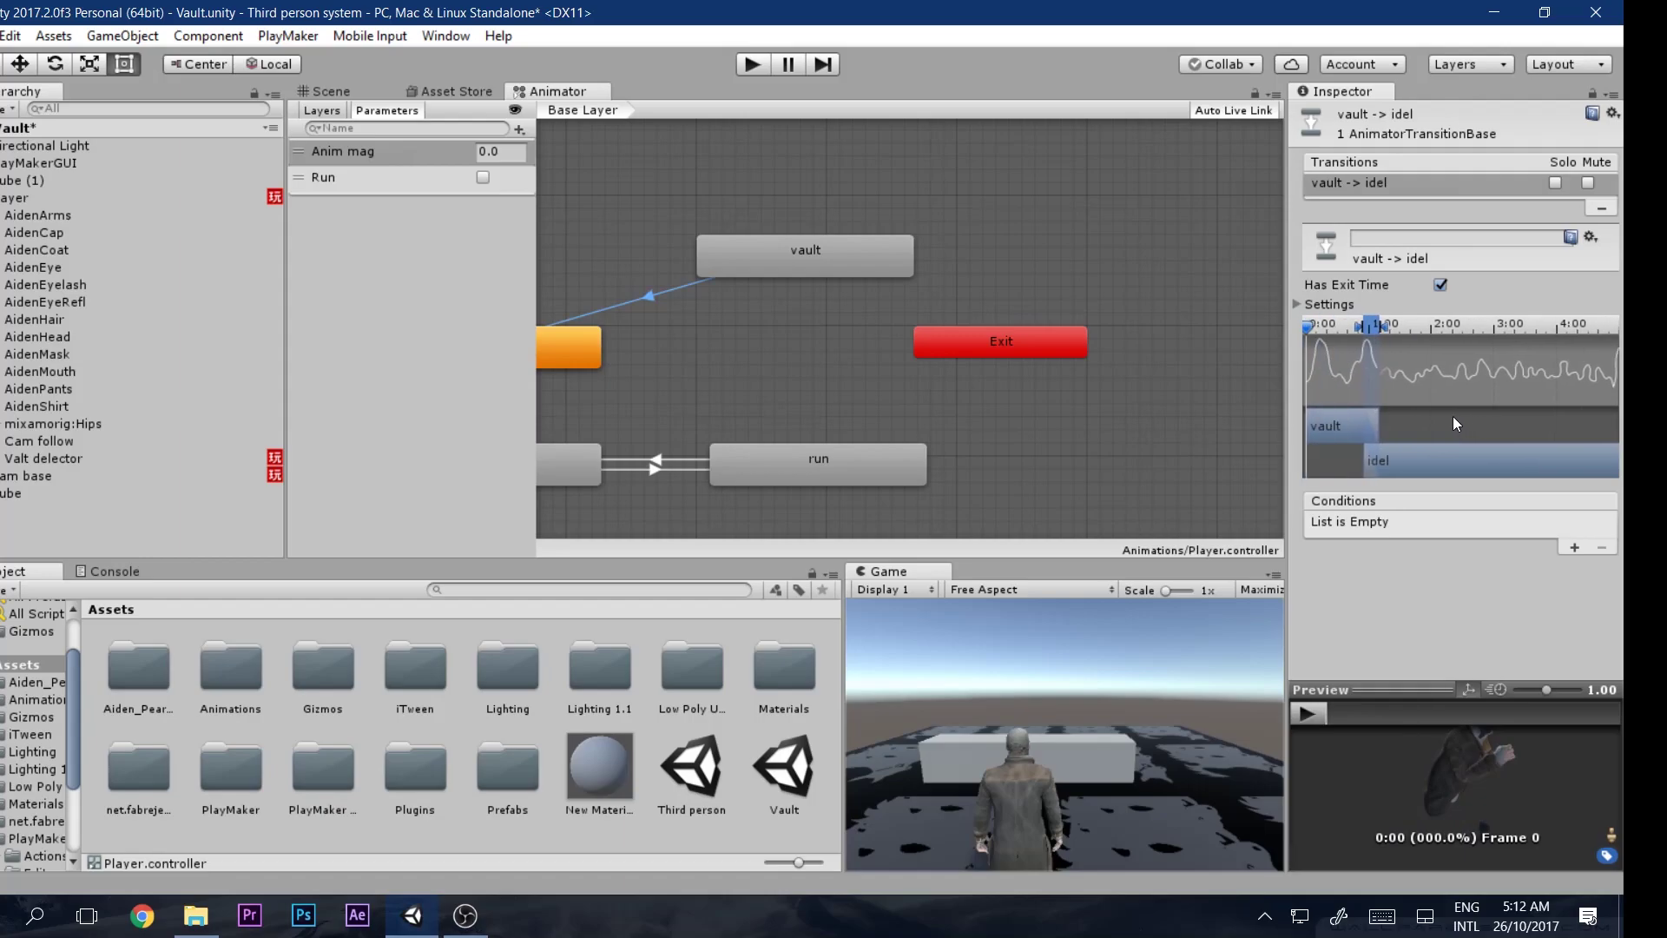
pyautogui.moveTo(1335, 719)
pyautogui.mouseDown()
pyautogui.moveTo(1368, 719)
pyautogui.moveTo(1312, 715)
pyautogui.moveTo(1454, 726)
pyautogui.moveTo(1312, 714)
pyautogui.mouseUp()
pyautogui.click(1061, 342)
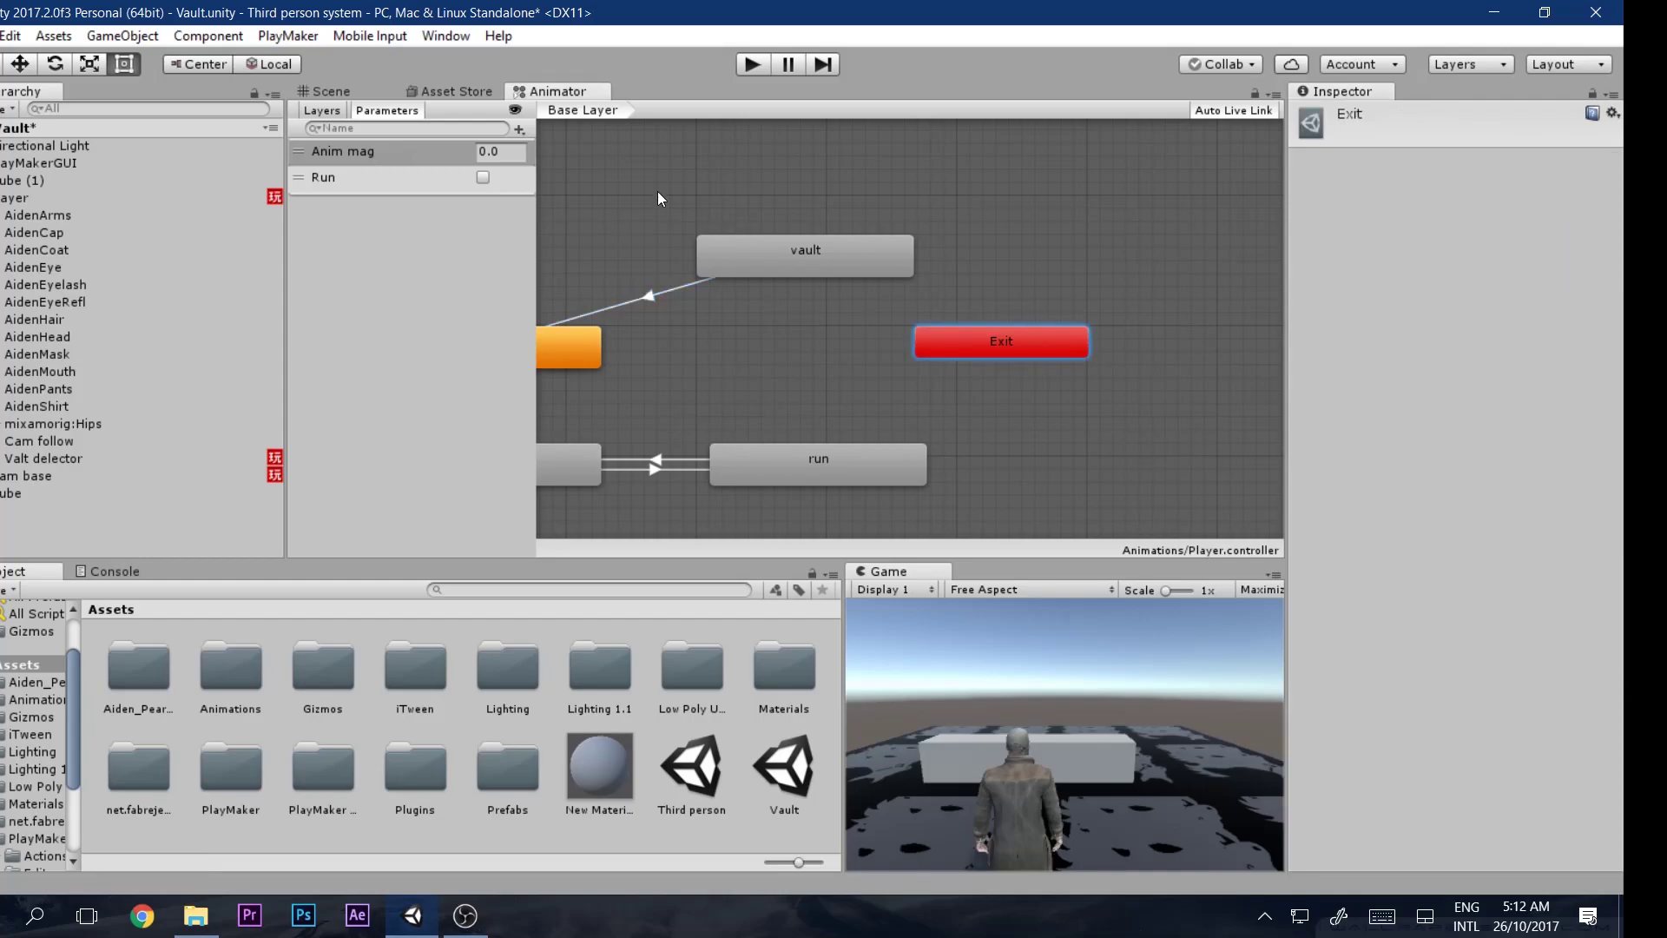
# Return to the Scene view, play-test the character moving around the cube, and stop play mode
pyautogui.click(367, 90)
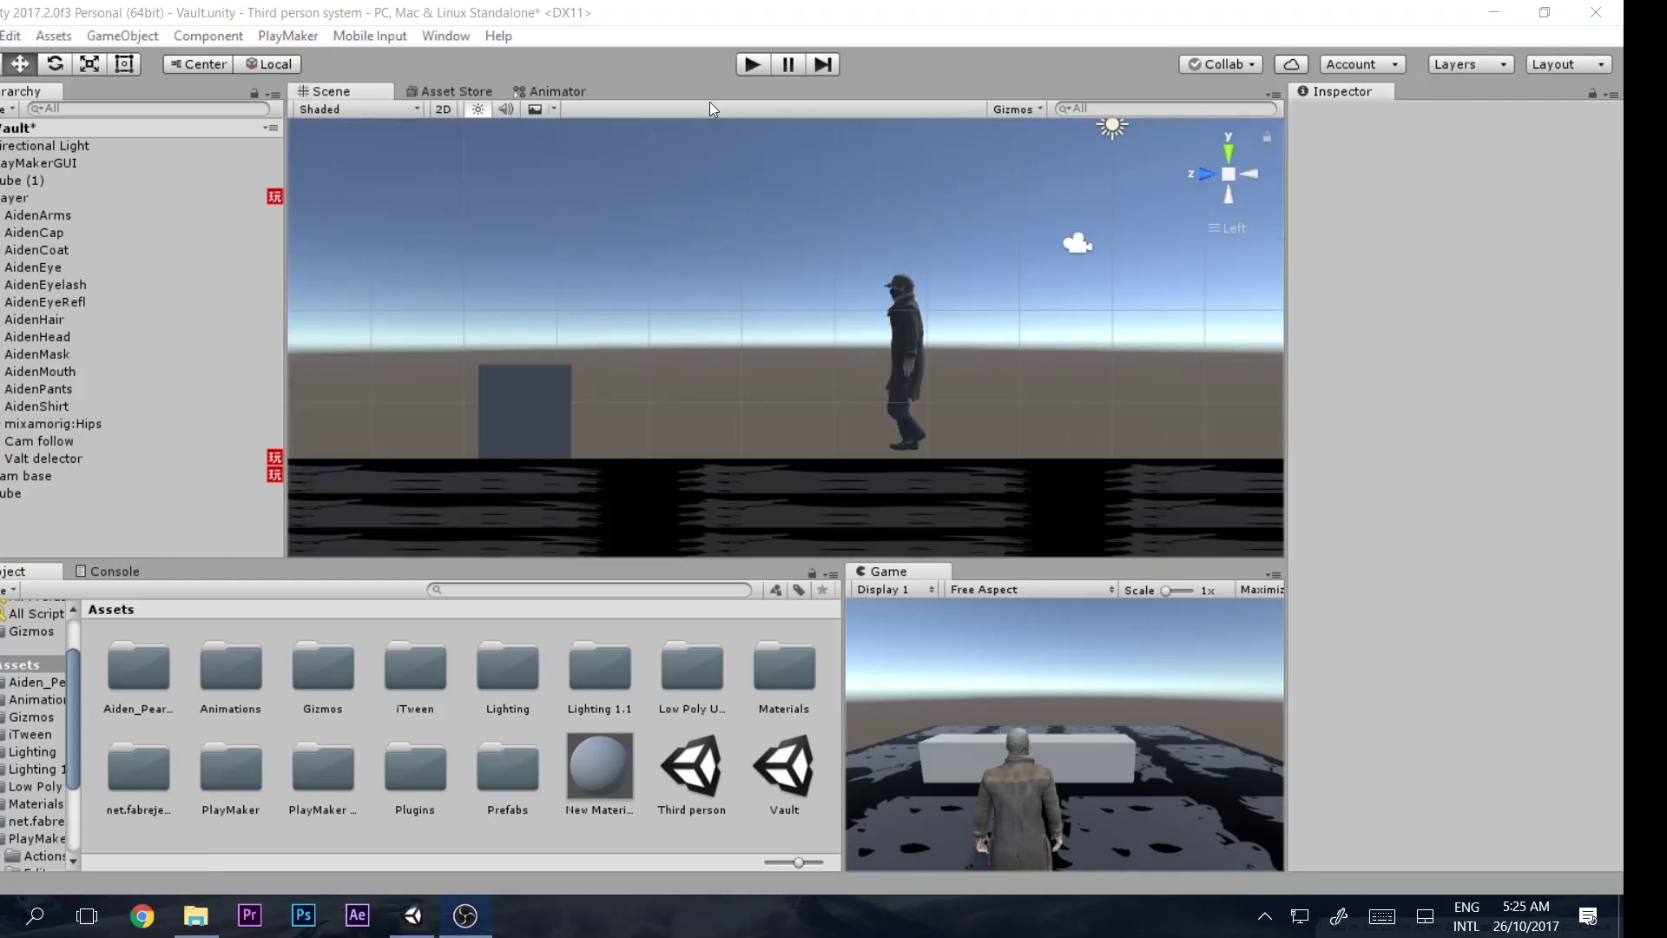
pyautogui.click(752, 66)
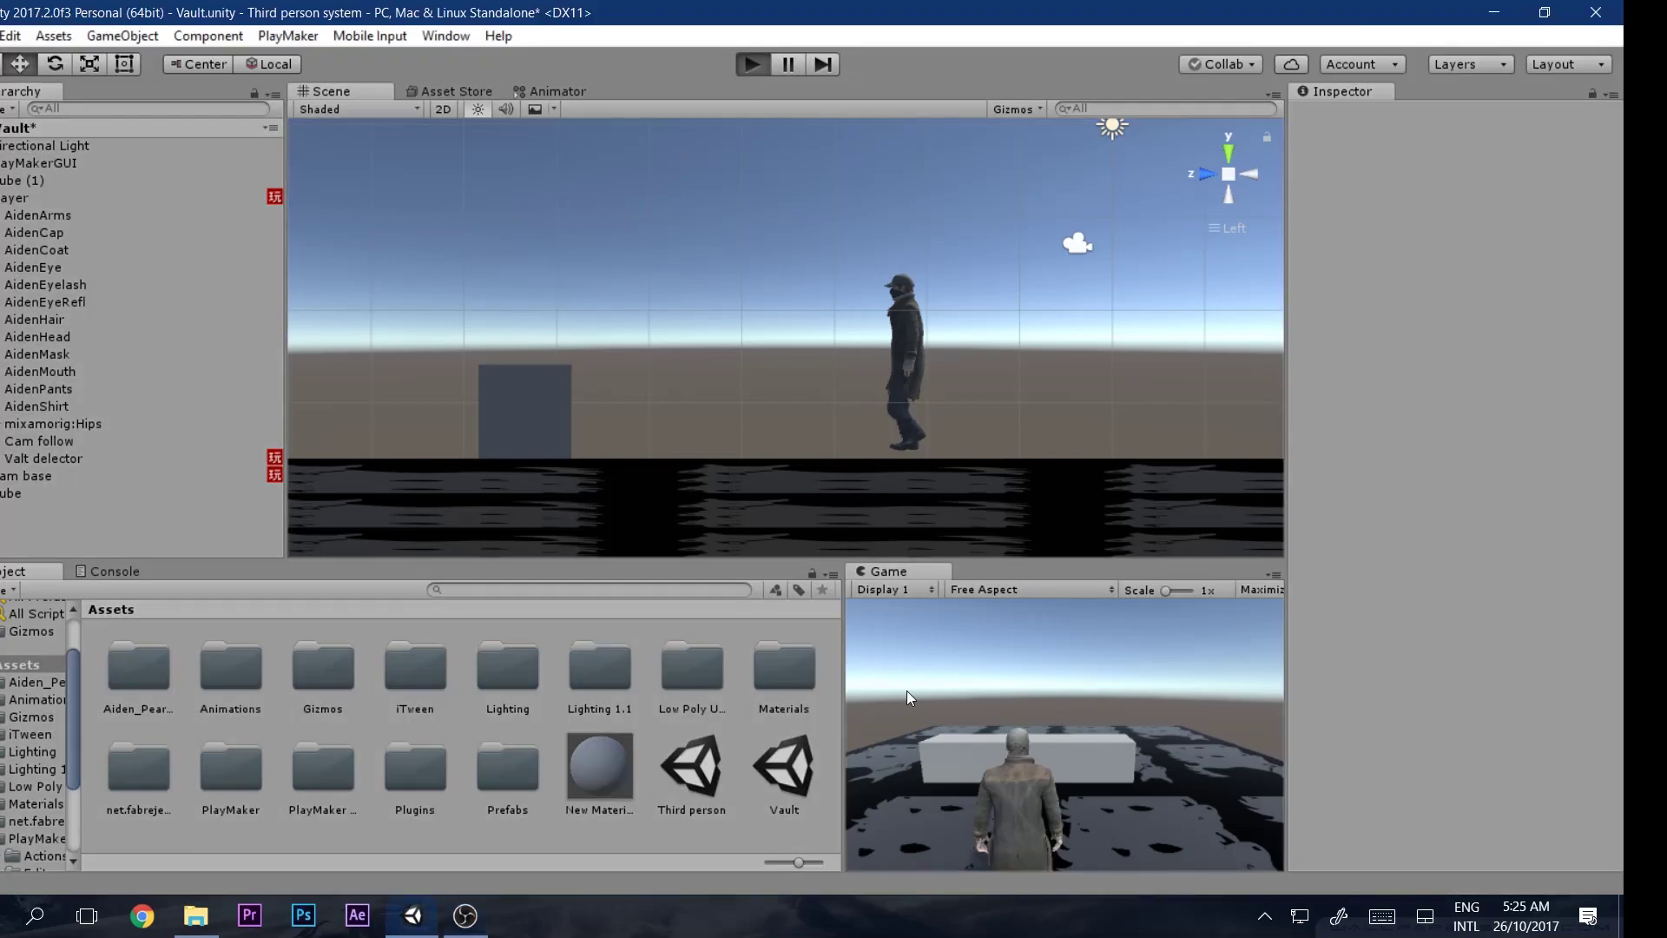
pyautogui.press('w')
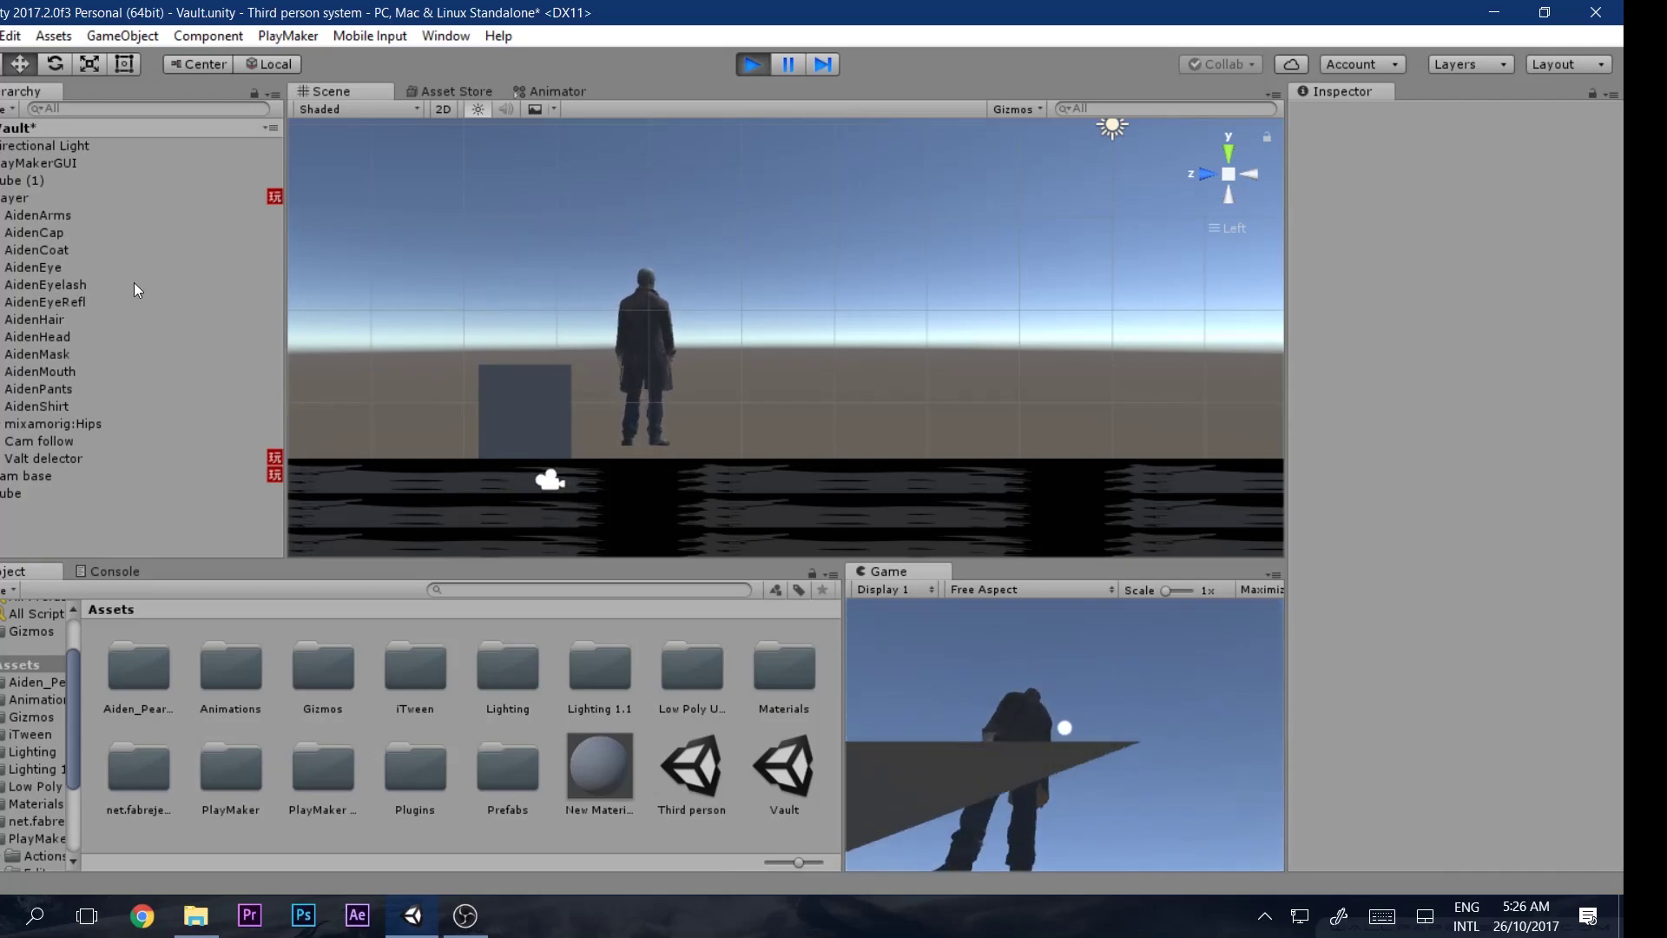
pyautogui.click(737, 65)
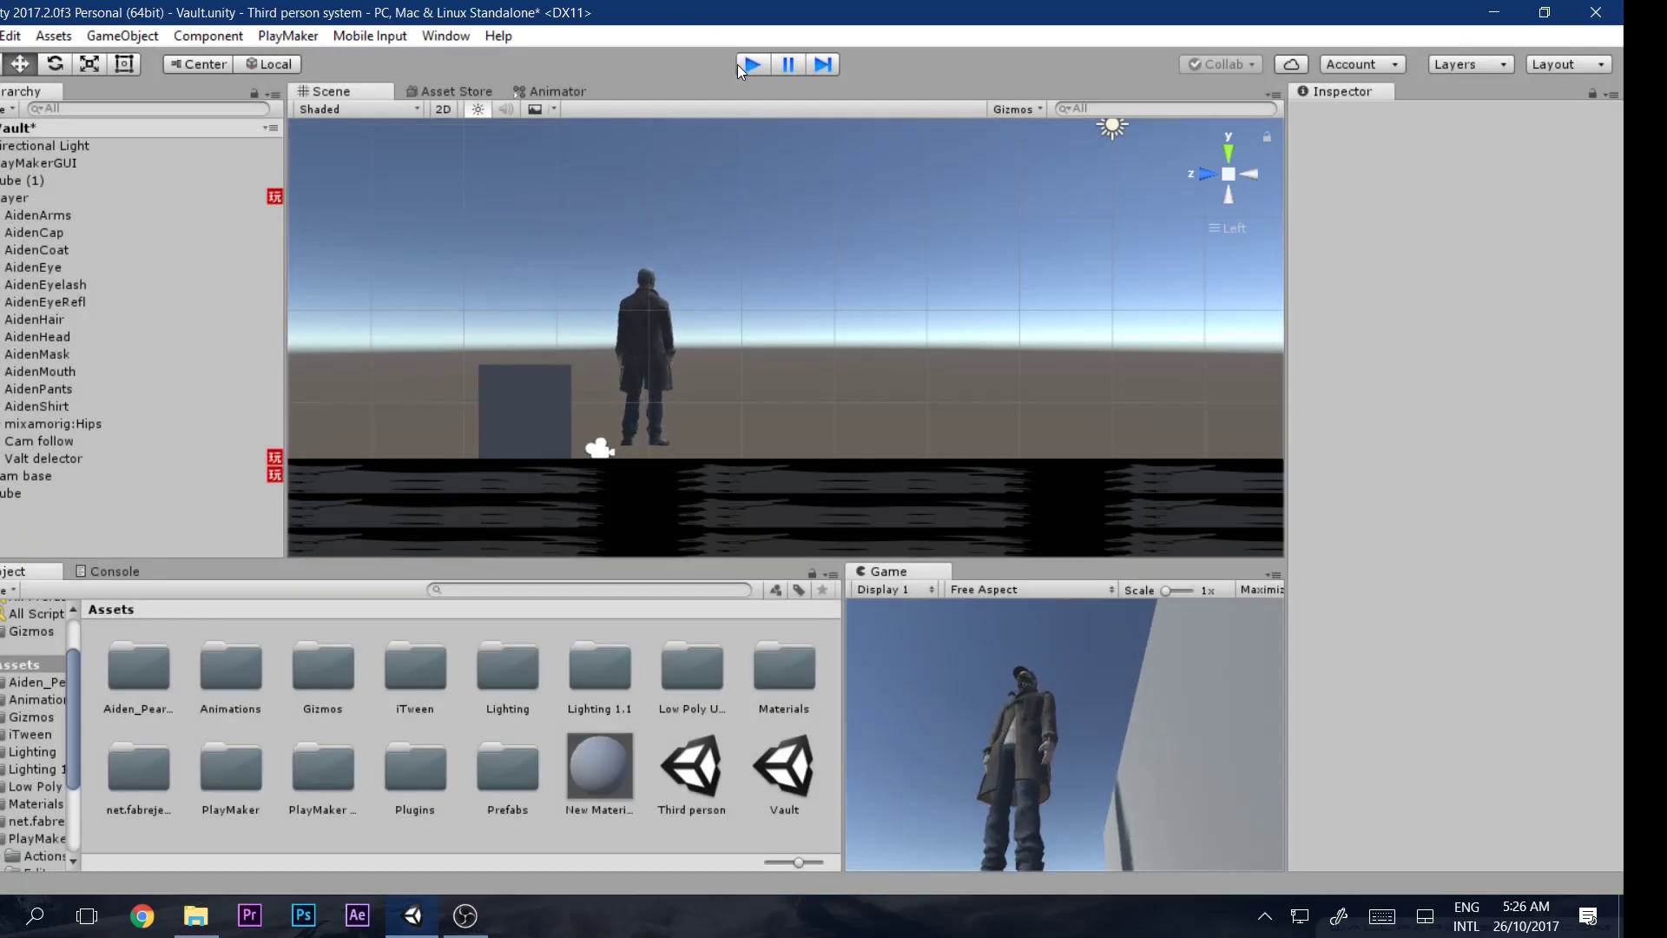
# From the top view, duplicate the vault cube and scale the copy into a thin slab, about 0.195 in X and 1.41 in Z
pyautogui.click(1228, 174)
pyautogui.moveTo(1086, 243); pyautogui.dragTo(952, 299, button='right')
pyautogui.click(1231, 153)
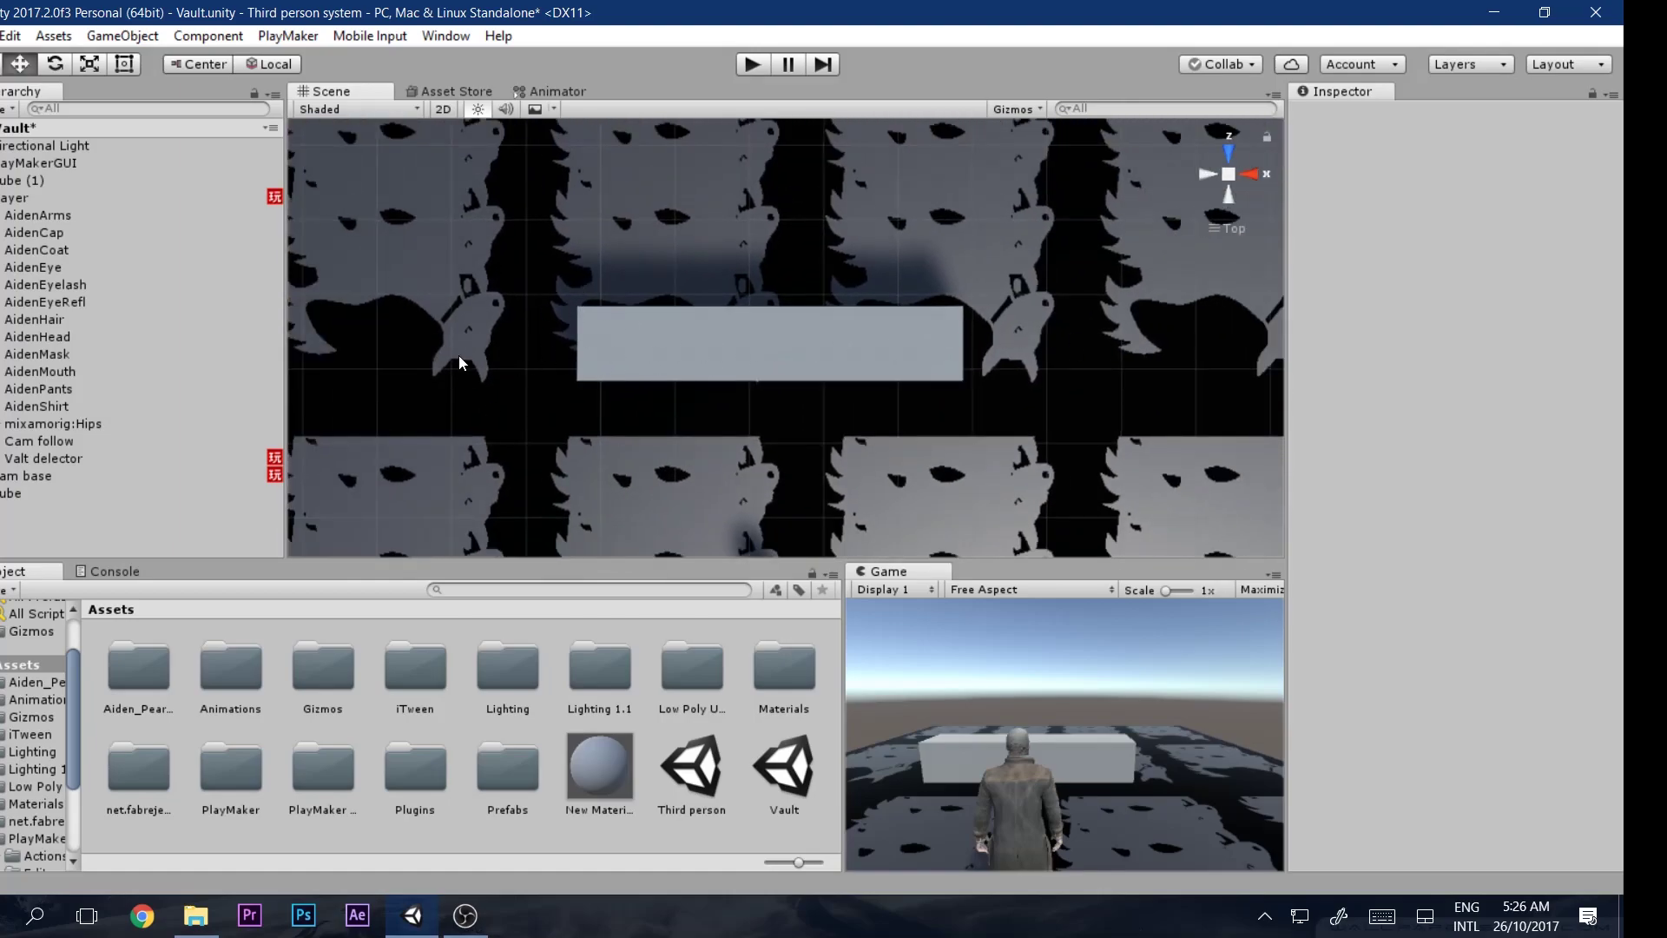
pyautogui.click(793, 364)
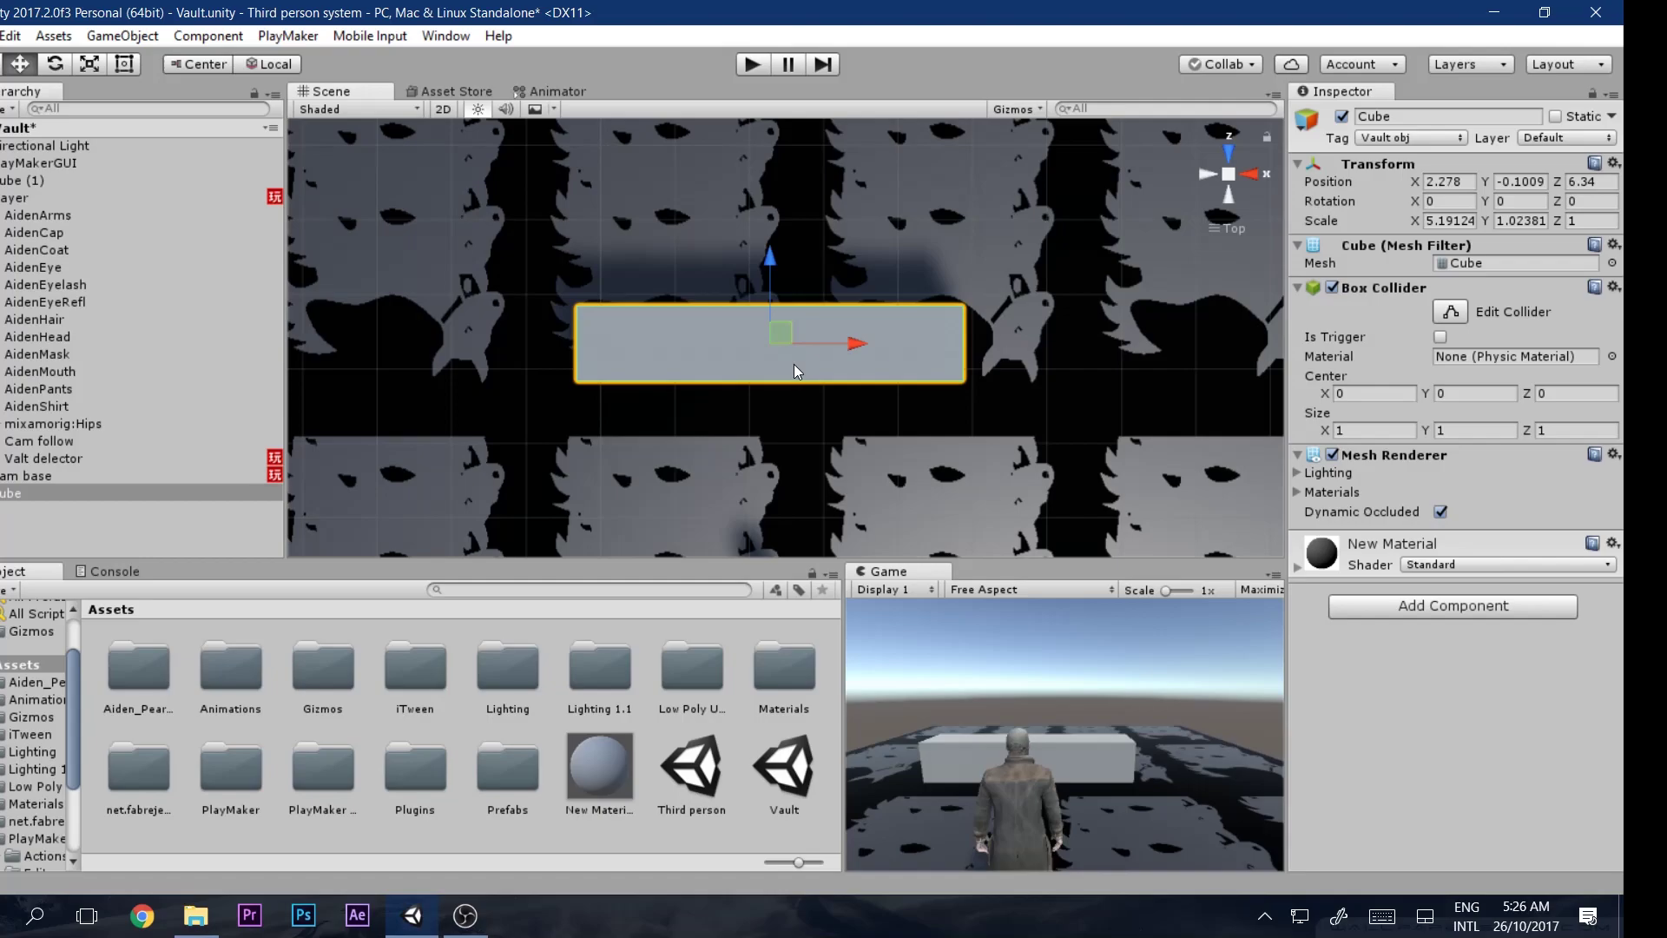
pyautogui.hotkey('ctrl', 'd')
pyautogui.press('r')
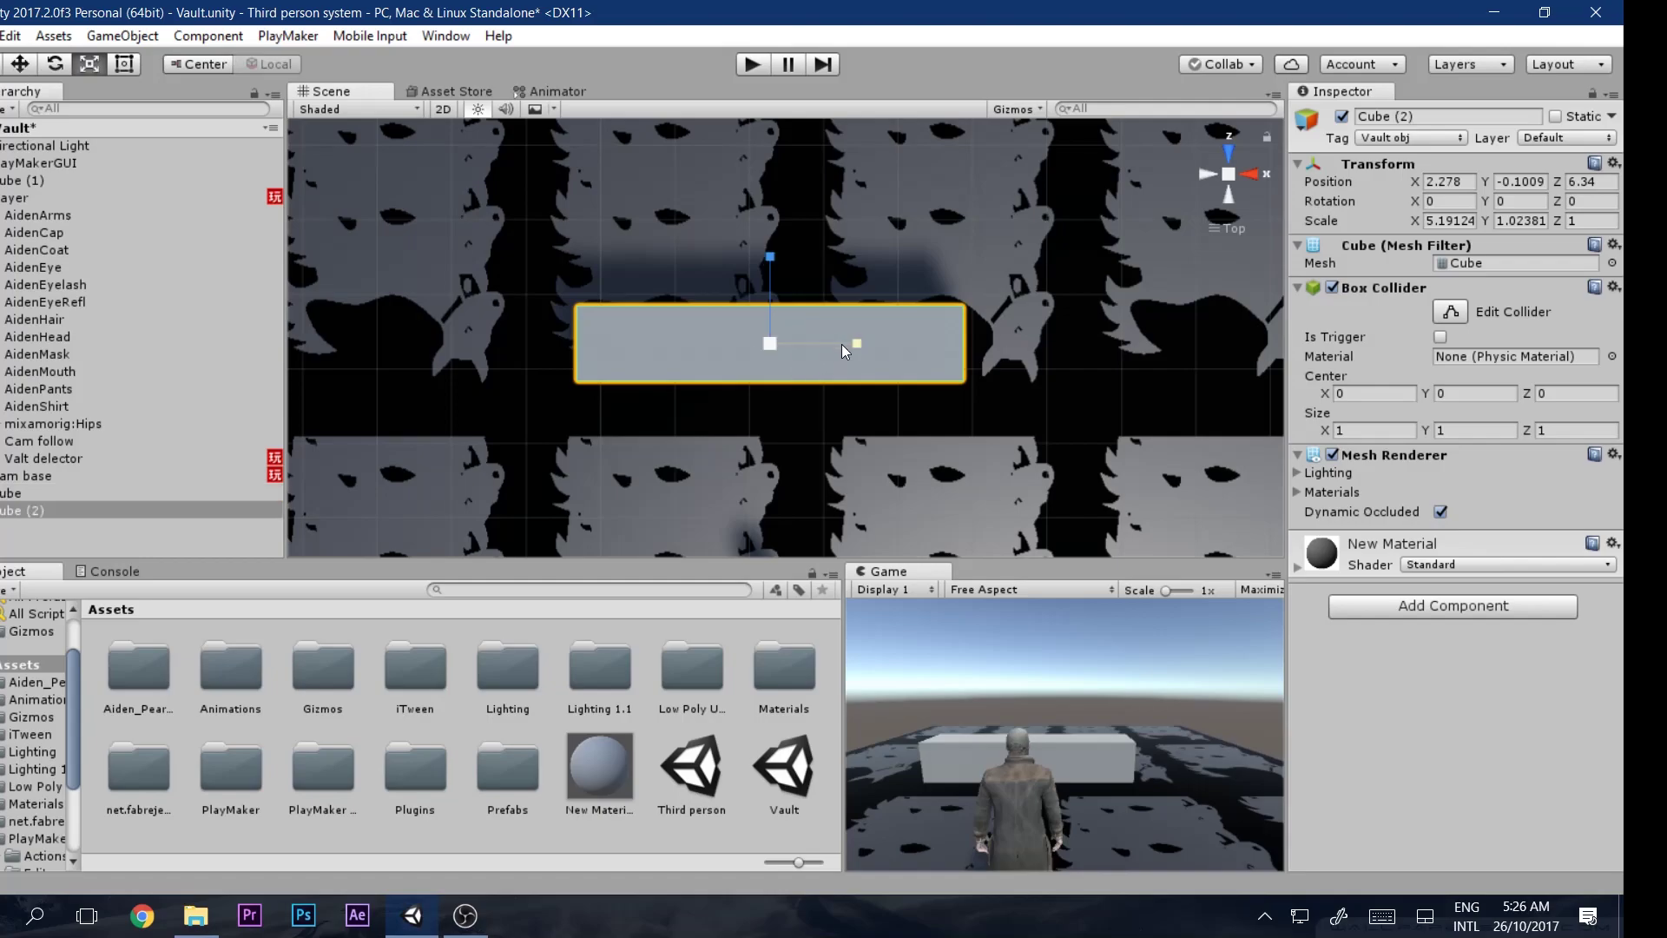
pyautogui.moveTo(849, 343); pyautogui.dragTo(759, 347)
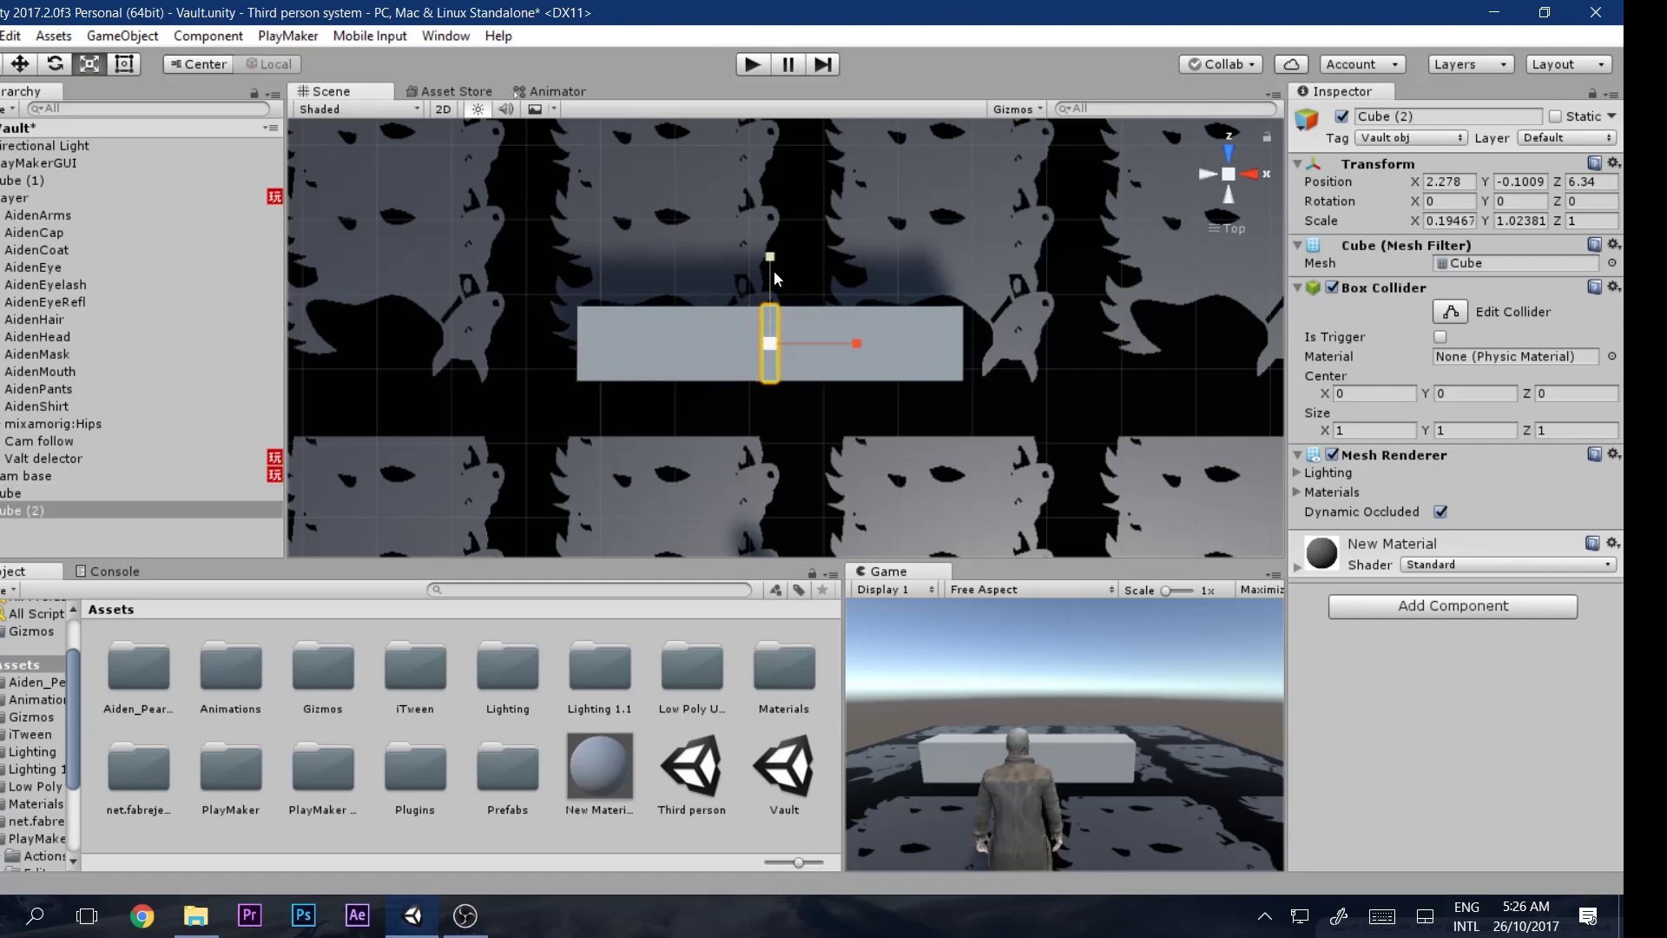
pyautogui.moveTo(773, 269); pyautogui.dragTo(773, 247)
# Place the thin slab at one end of the vault cube and a duplicate at the other, at X -0.39 and 4.74
pyautogui.press('w')
pyautogui.moveTo(811, 353); pyautogui.dragTo(1023, 342)
pyautogui.hotkey('ctrl', 'd')
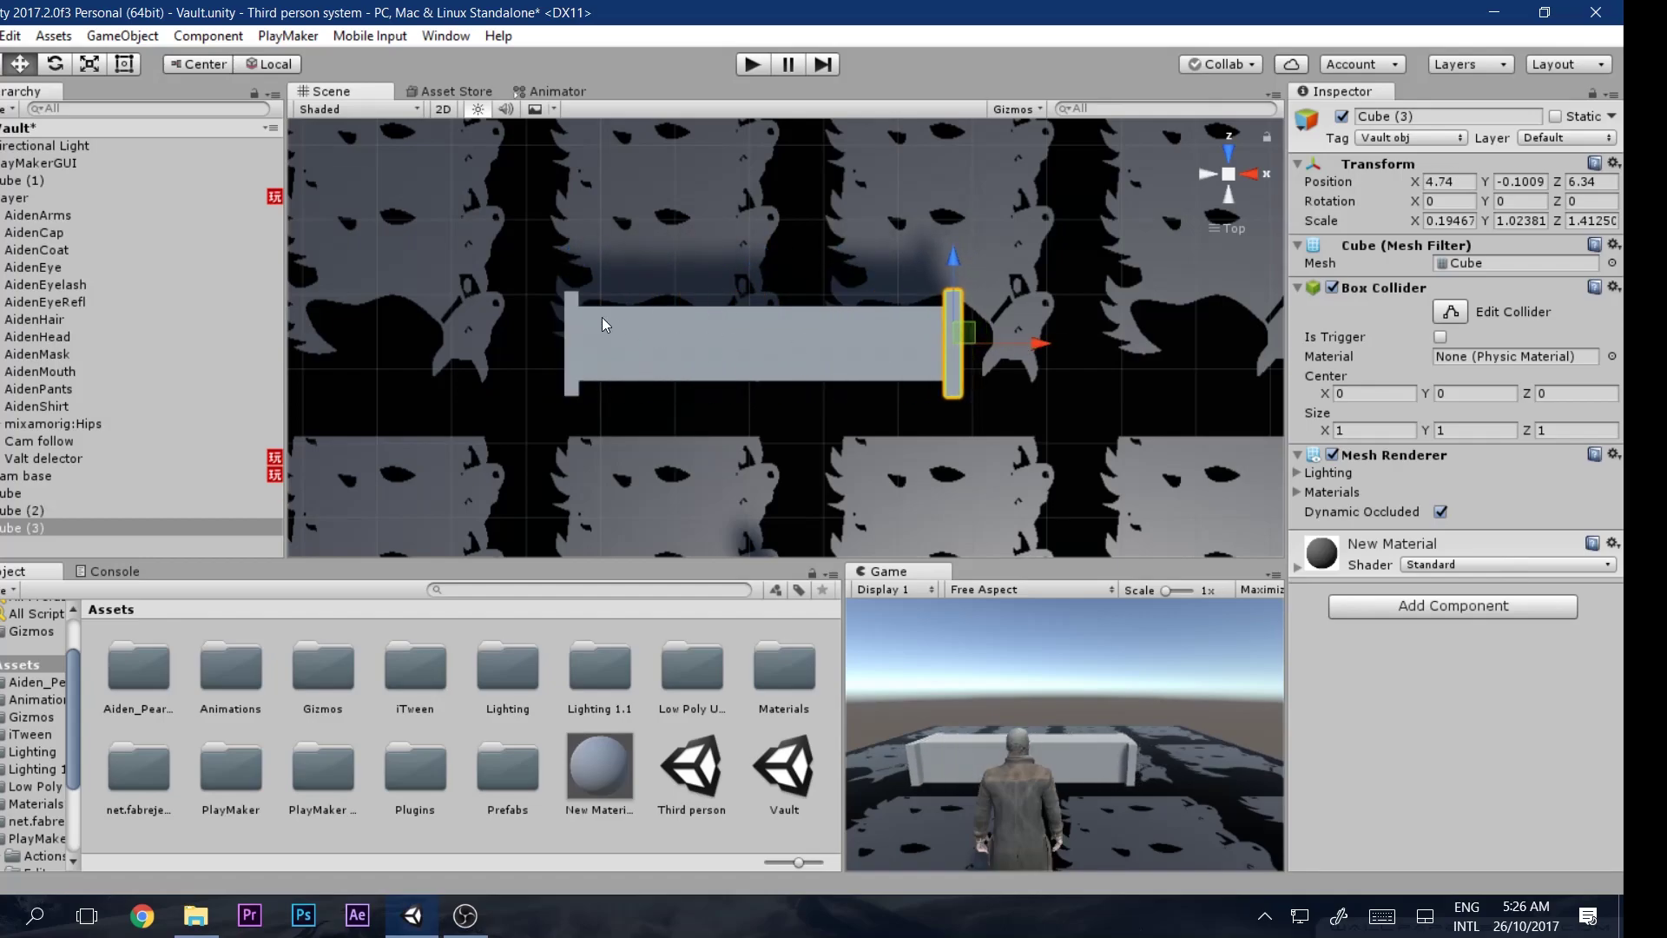
# Make both end slabs invisible by disabling their Mesh Renderer, and set their tag to Untagged
pyautogui.keyDown('shift'); pyautogui.click(569, 297); pyautogui.keyUp('shift')
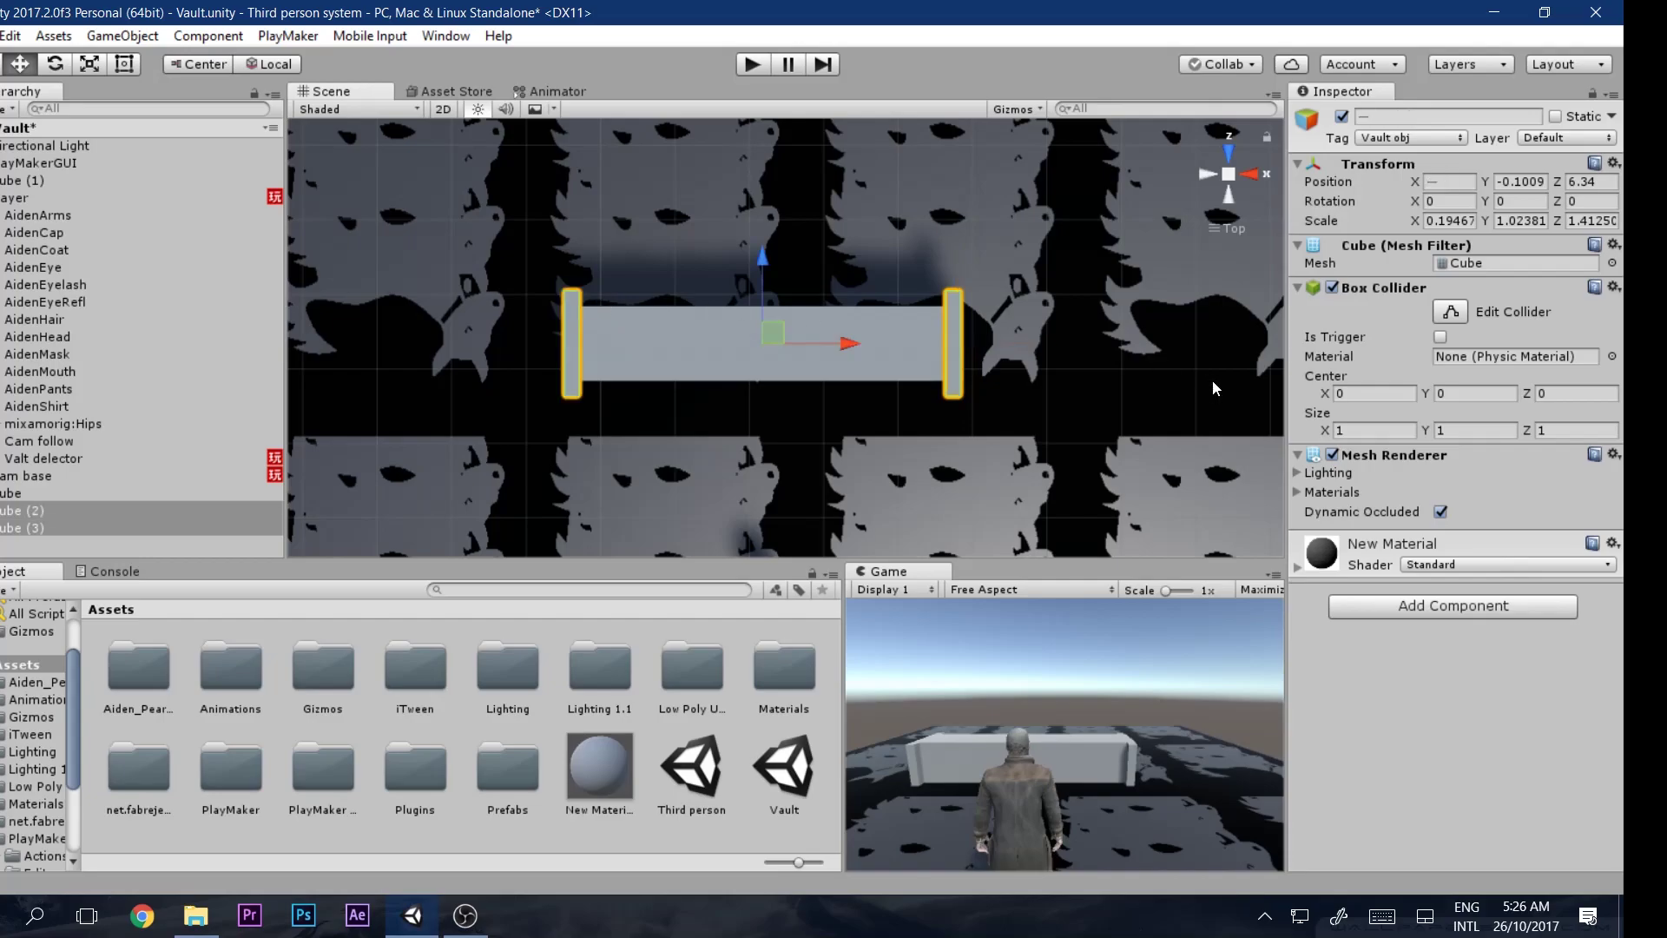
pyautogui.click(1333, 455)
pyautogui.click(1402, 139)
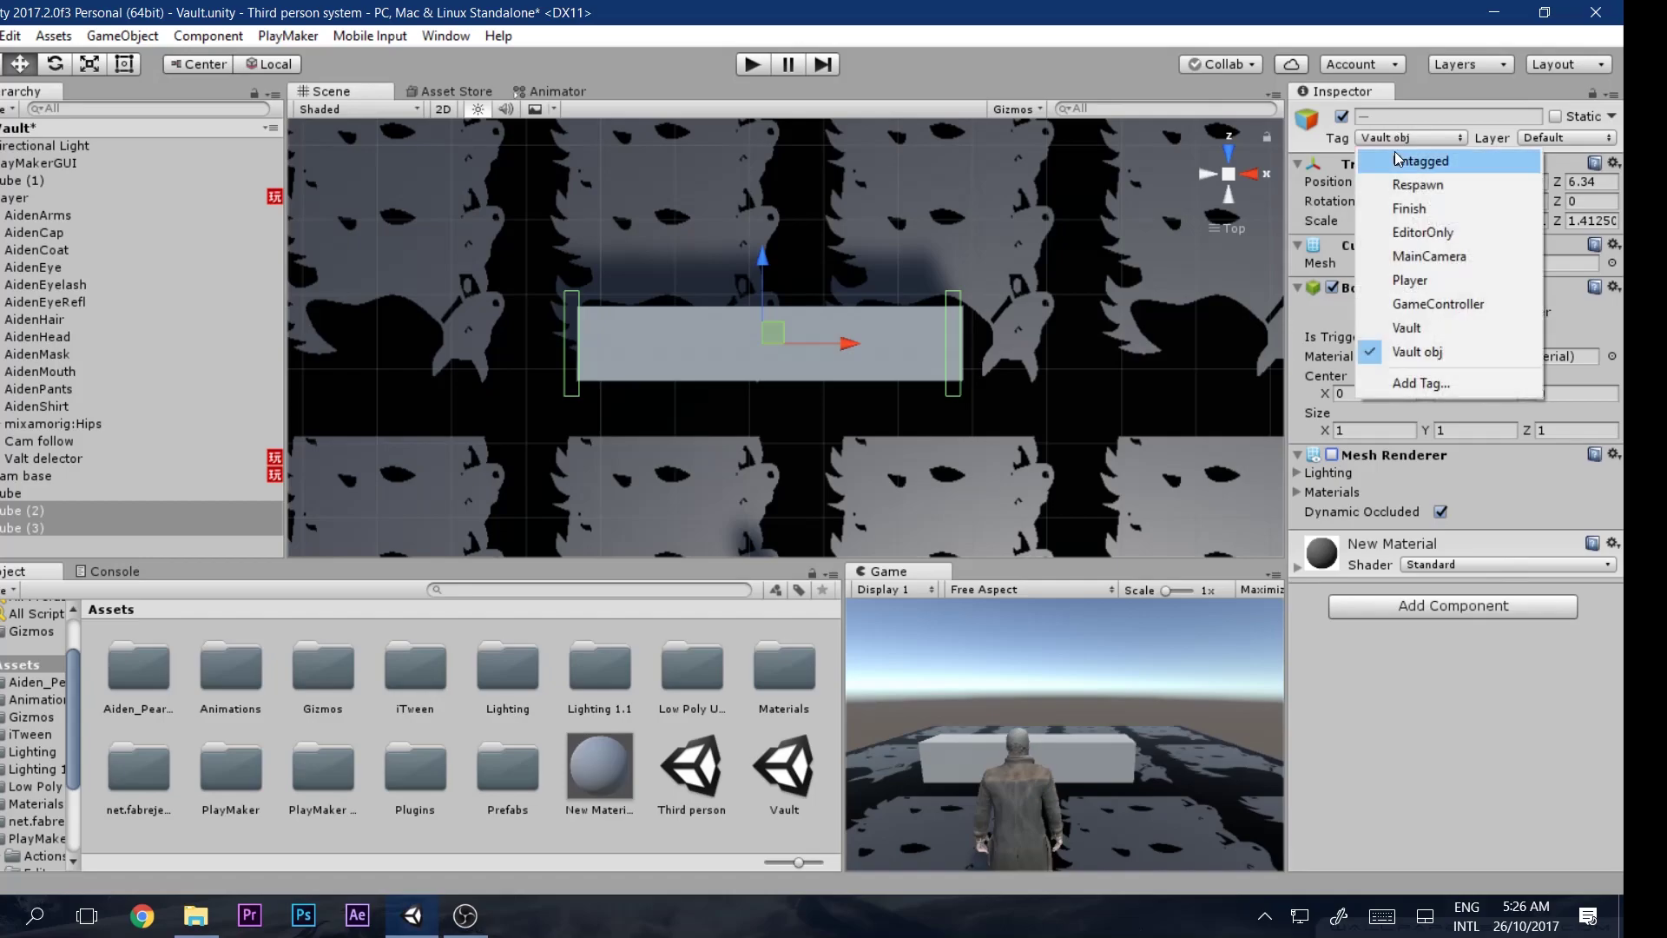
pyautogui.click(1396, 161)
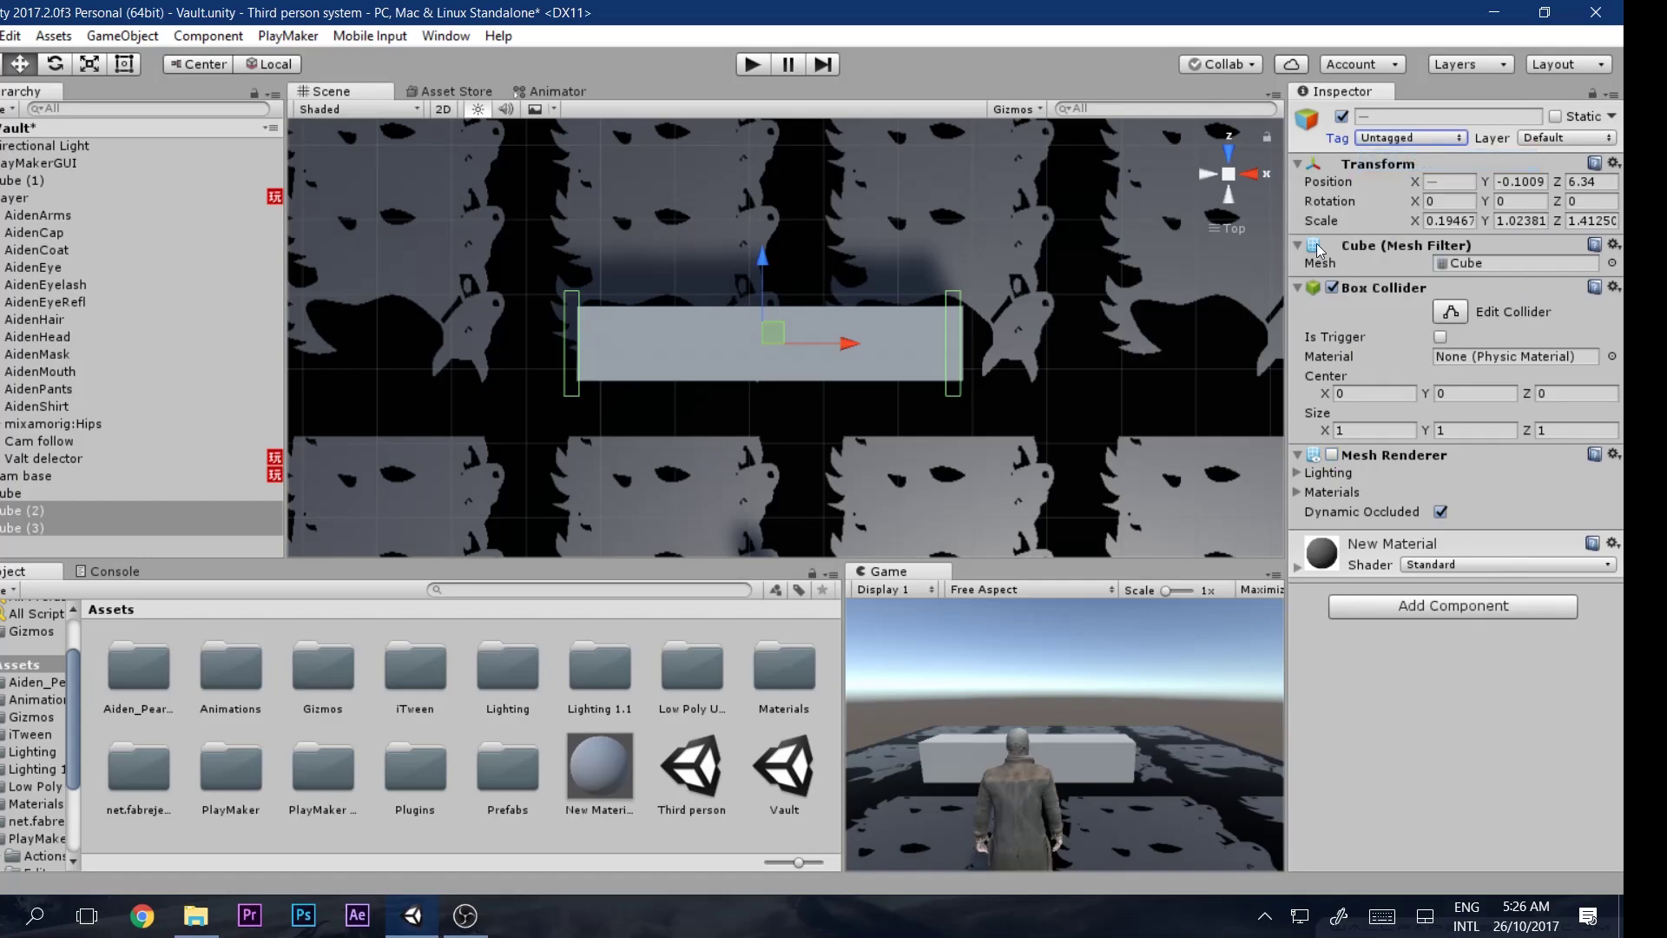
# Play-test the character moving around the cube's ends and vaulting near the invisible blockers, and stop play mode
pyautogui.click(764, 68)
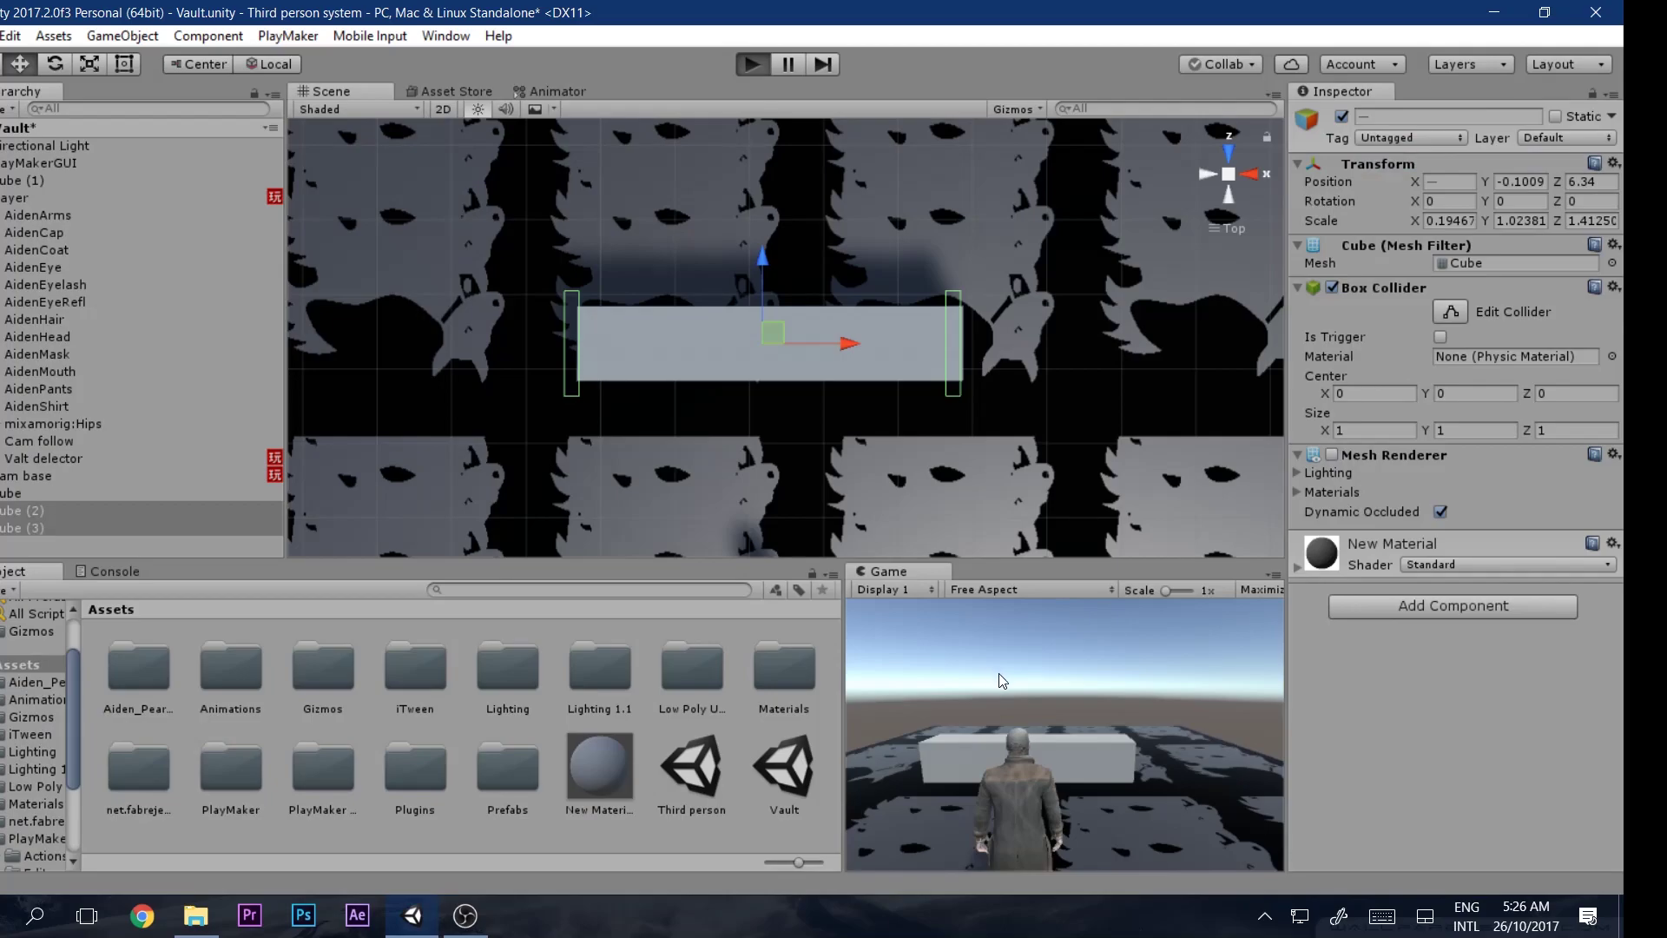
pyautogui.press('w')
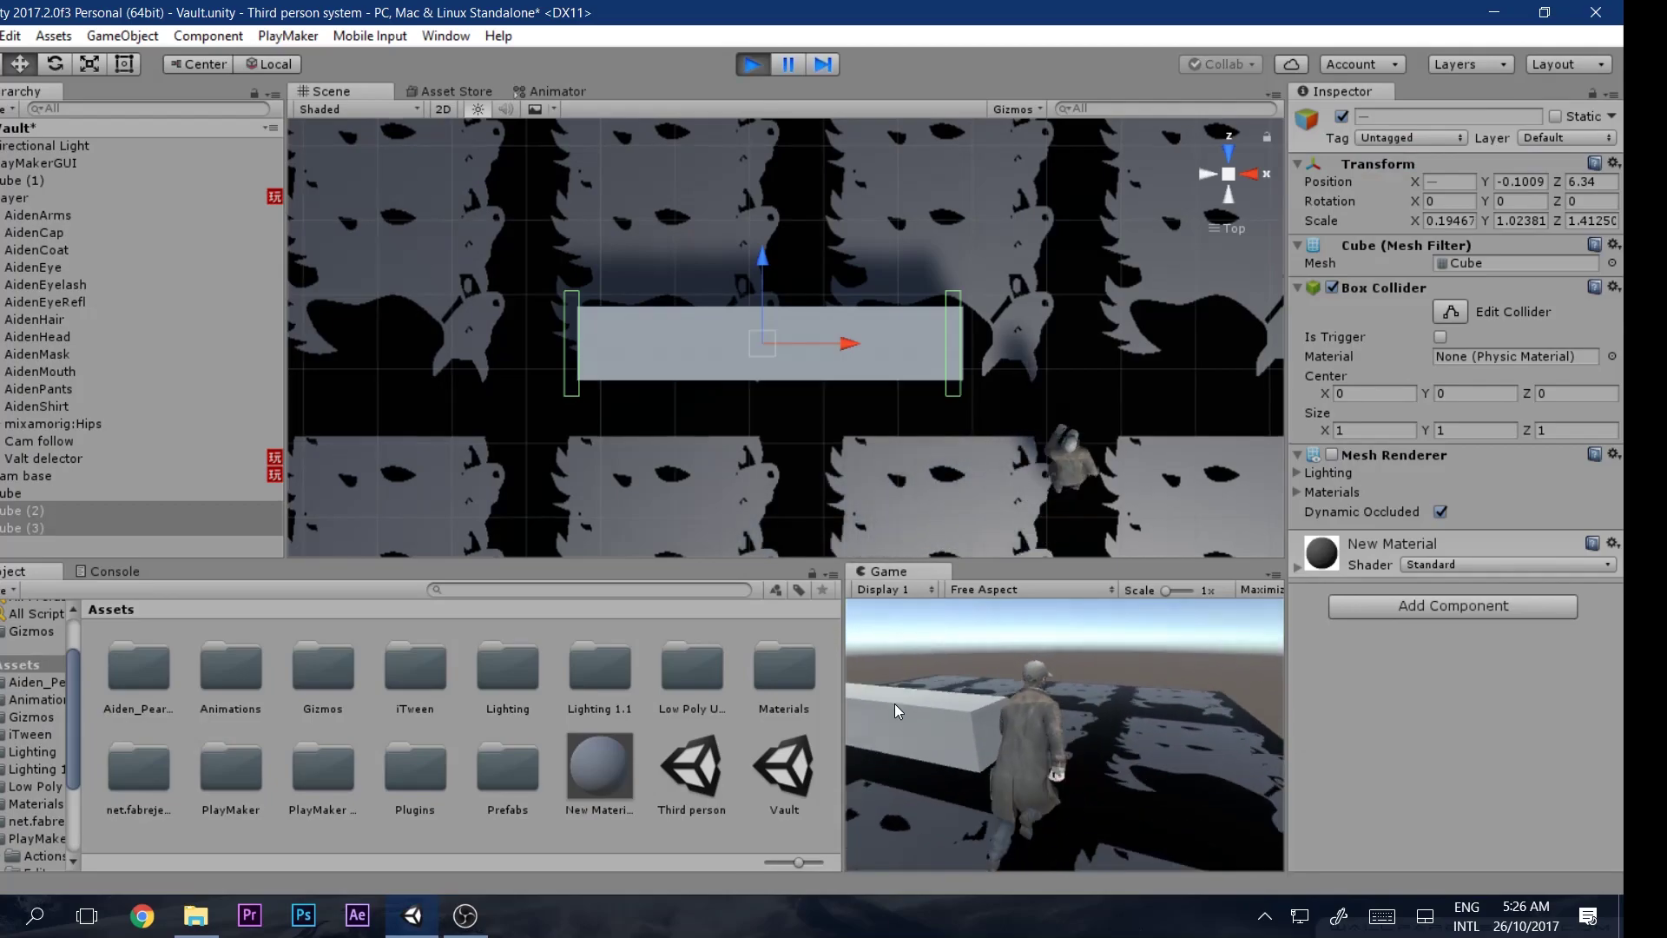
pyautogui.press('space')
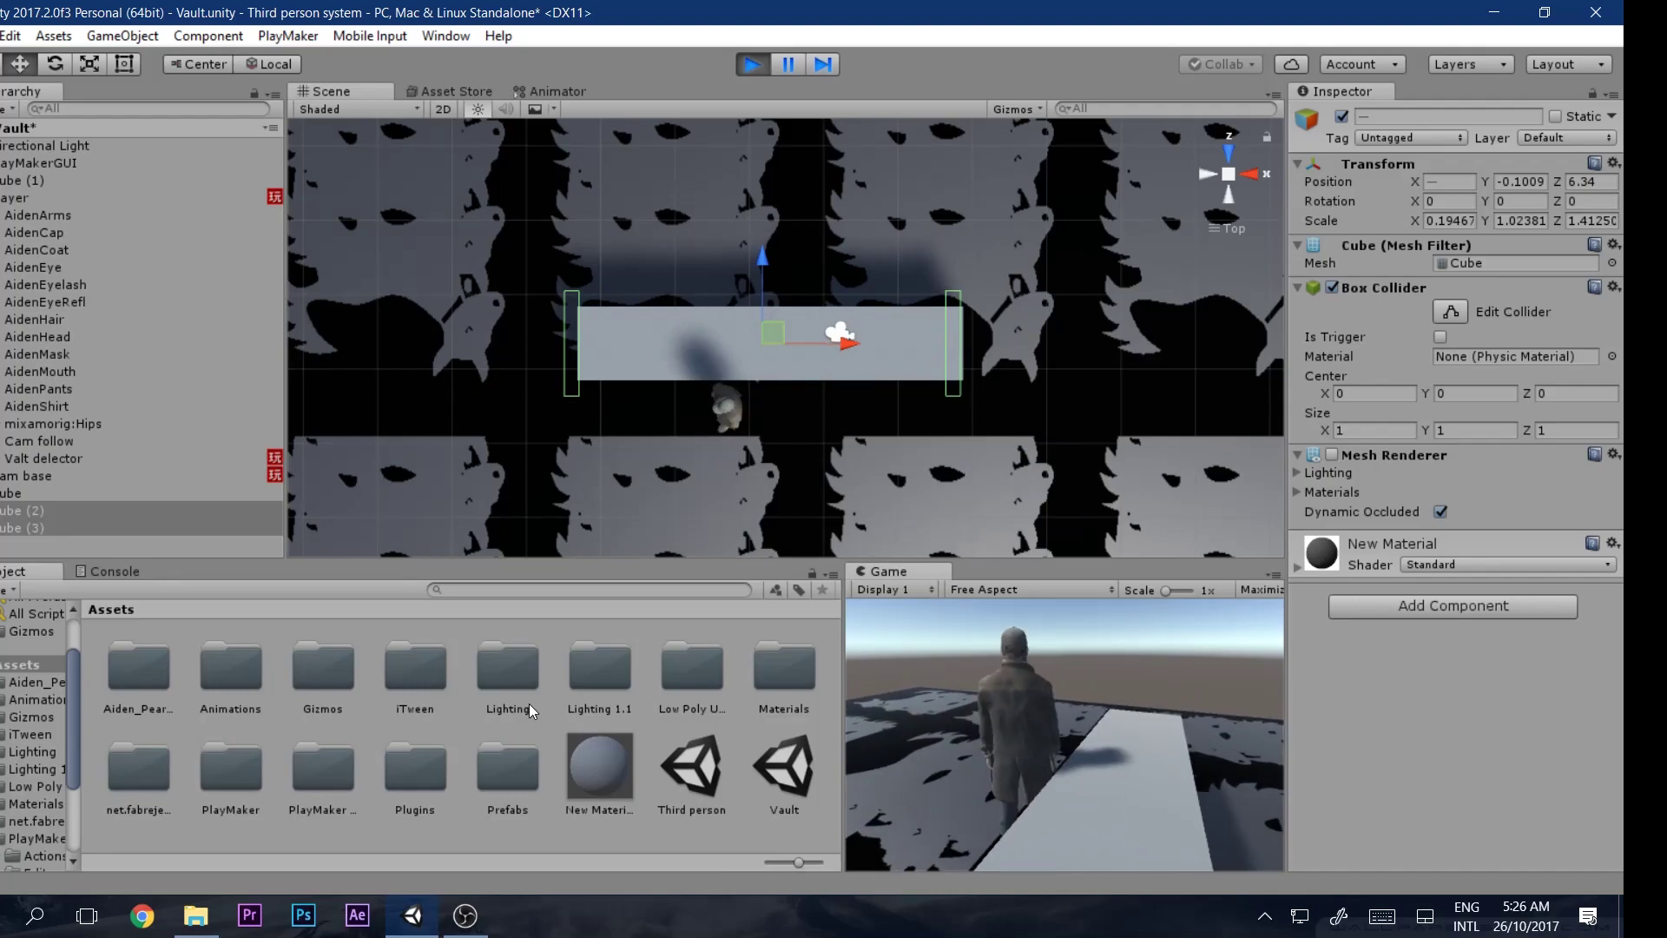
pyautogui.click(752, 68)
# Move the Cube (3) blocker slightly outward along X to 4.86, at the end face of the vault cube
pyautogui.moveTo(942, 309); pyautogui.dragTo(830, 325, button='middle')
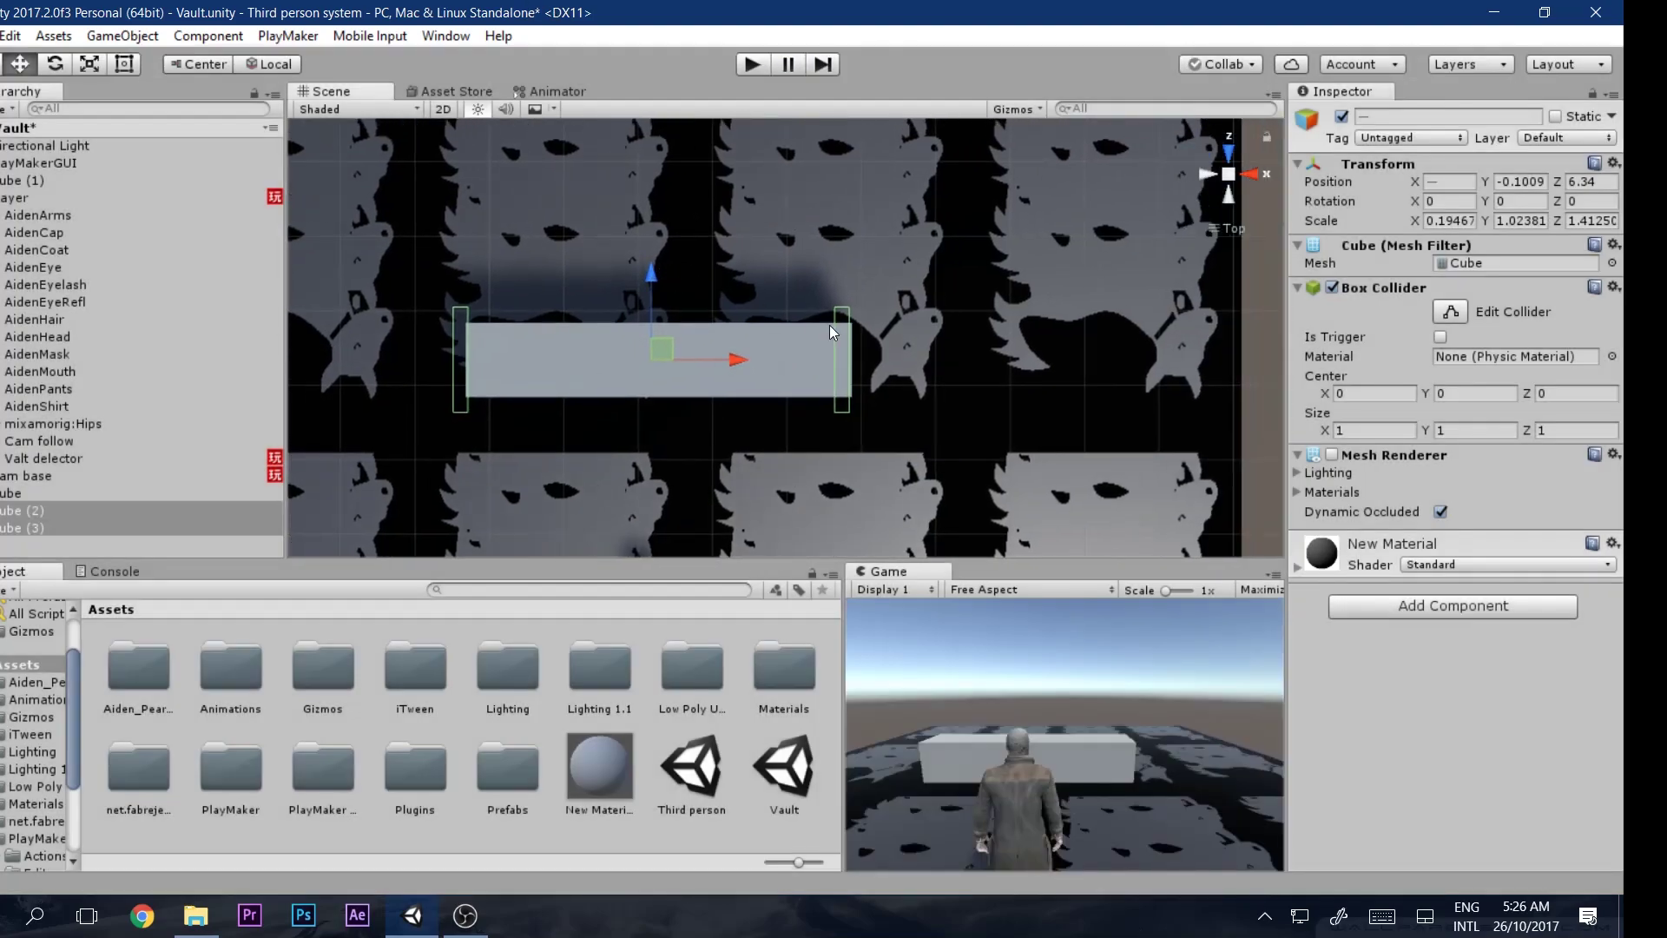
pyautogui.click(837, 324)
pyautogui.click(35, 527)
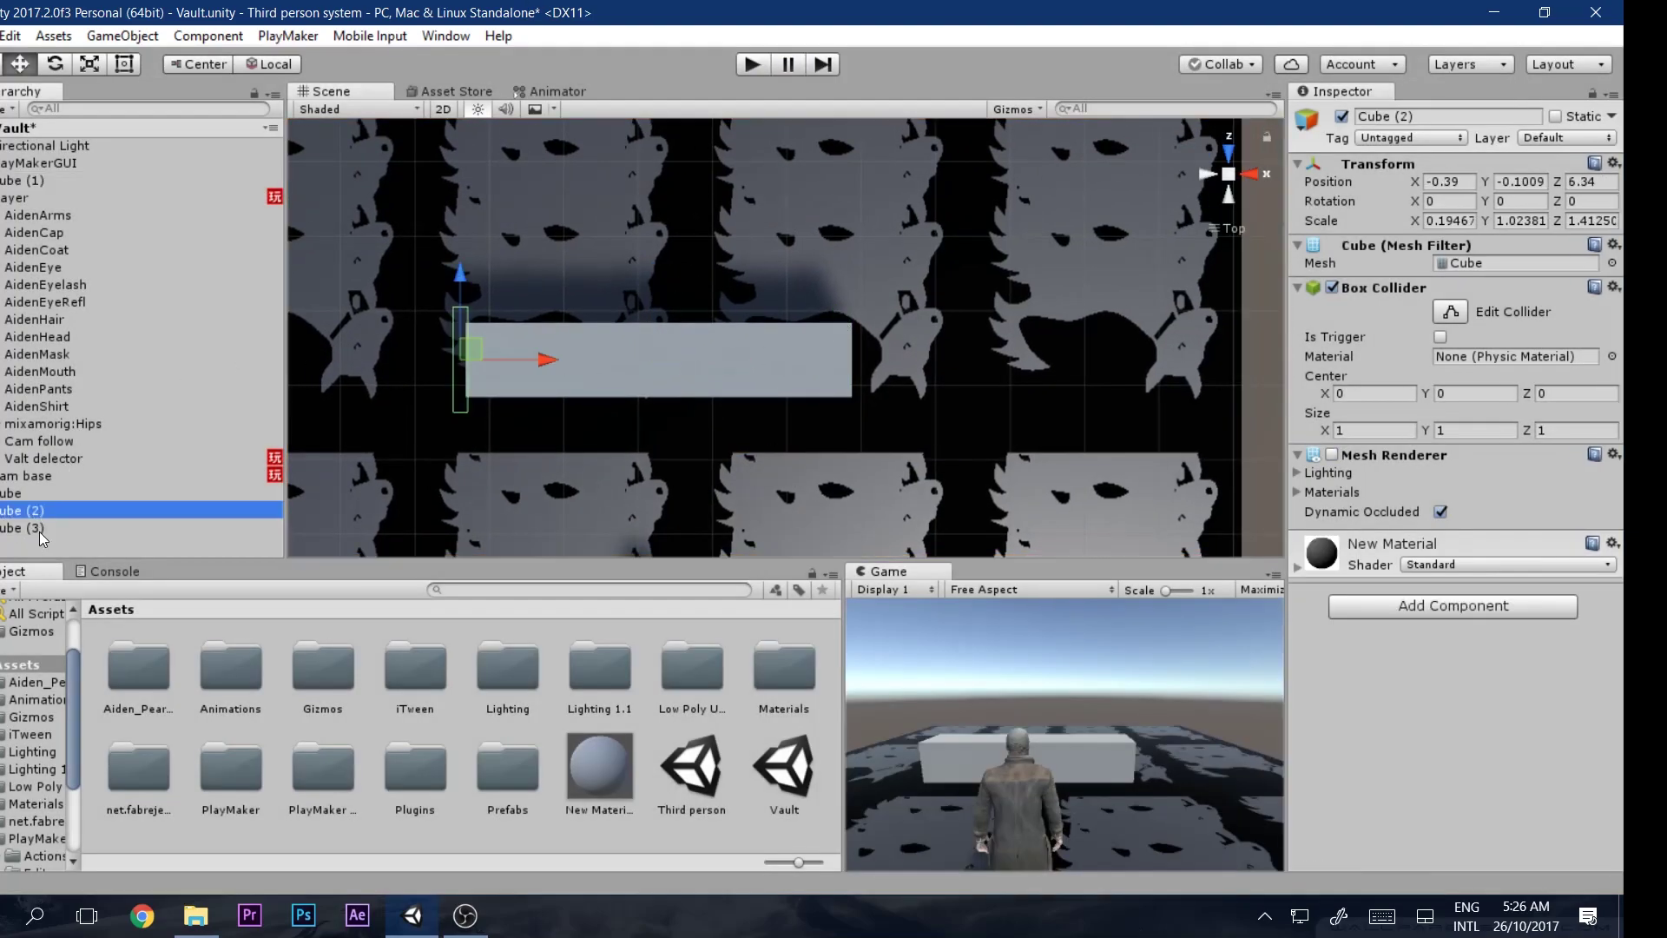
pyautogui.moveTo(910, 360); pyautogui.dragTo(920, 363)
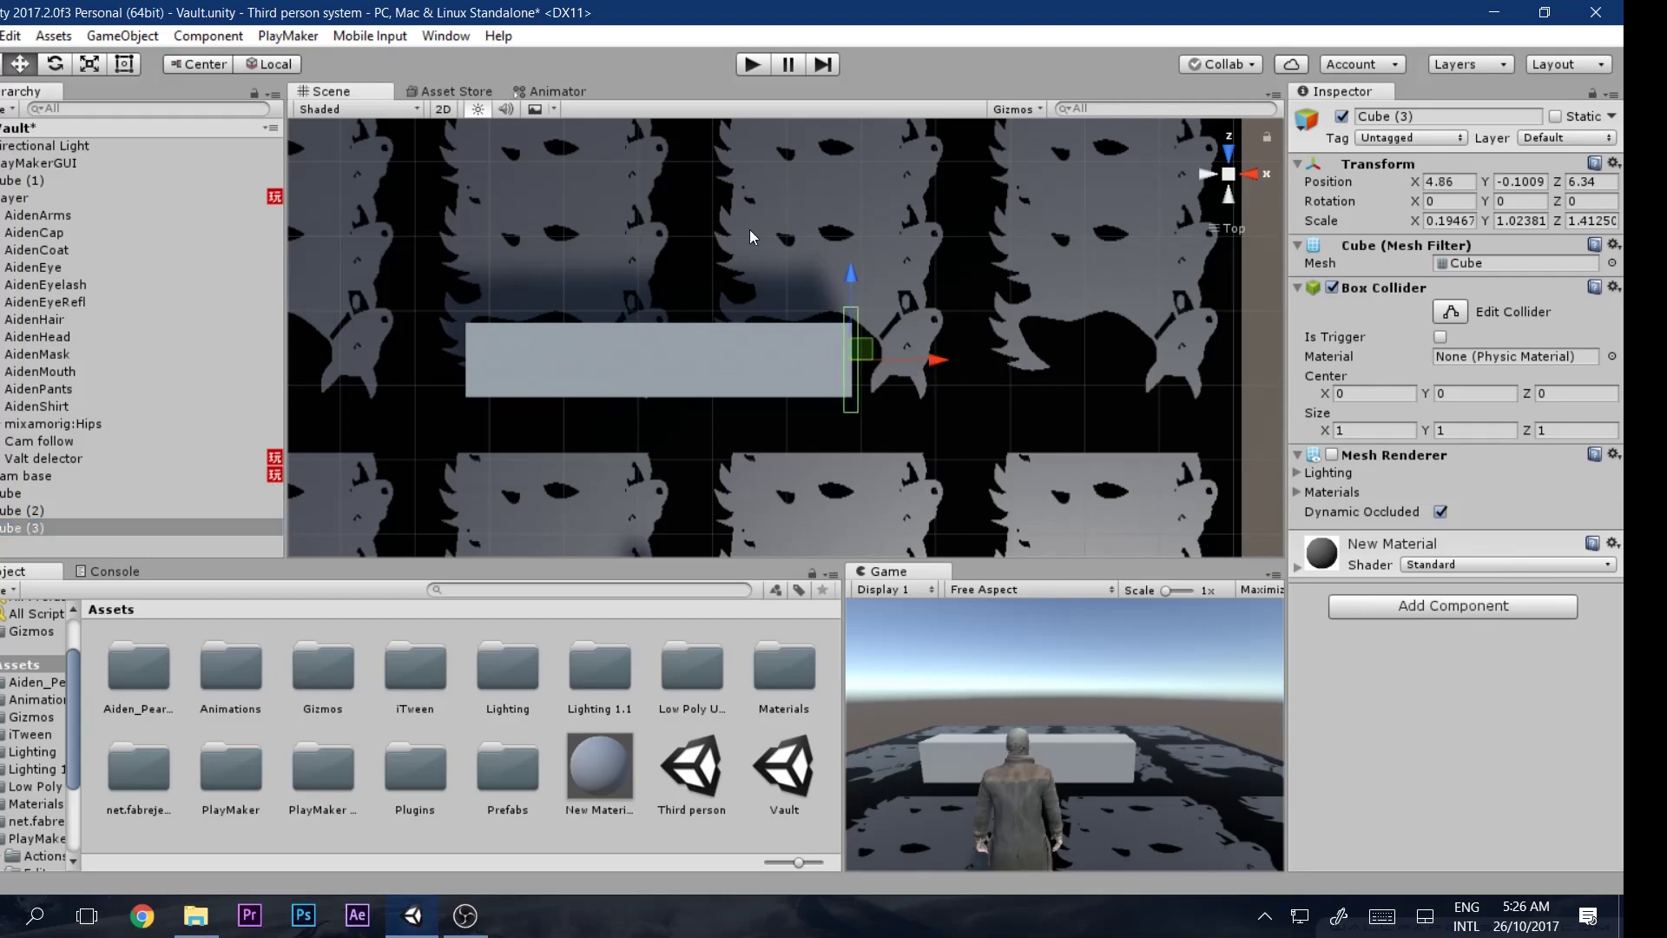
# Play-test walking the character against the repositioned blocker at the cube's end
pyautogui.click(754, 65)
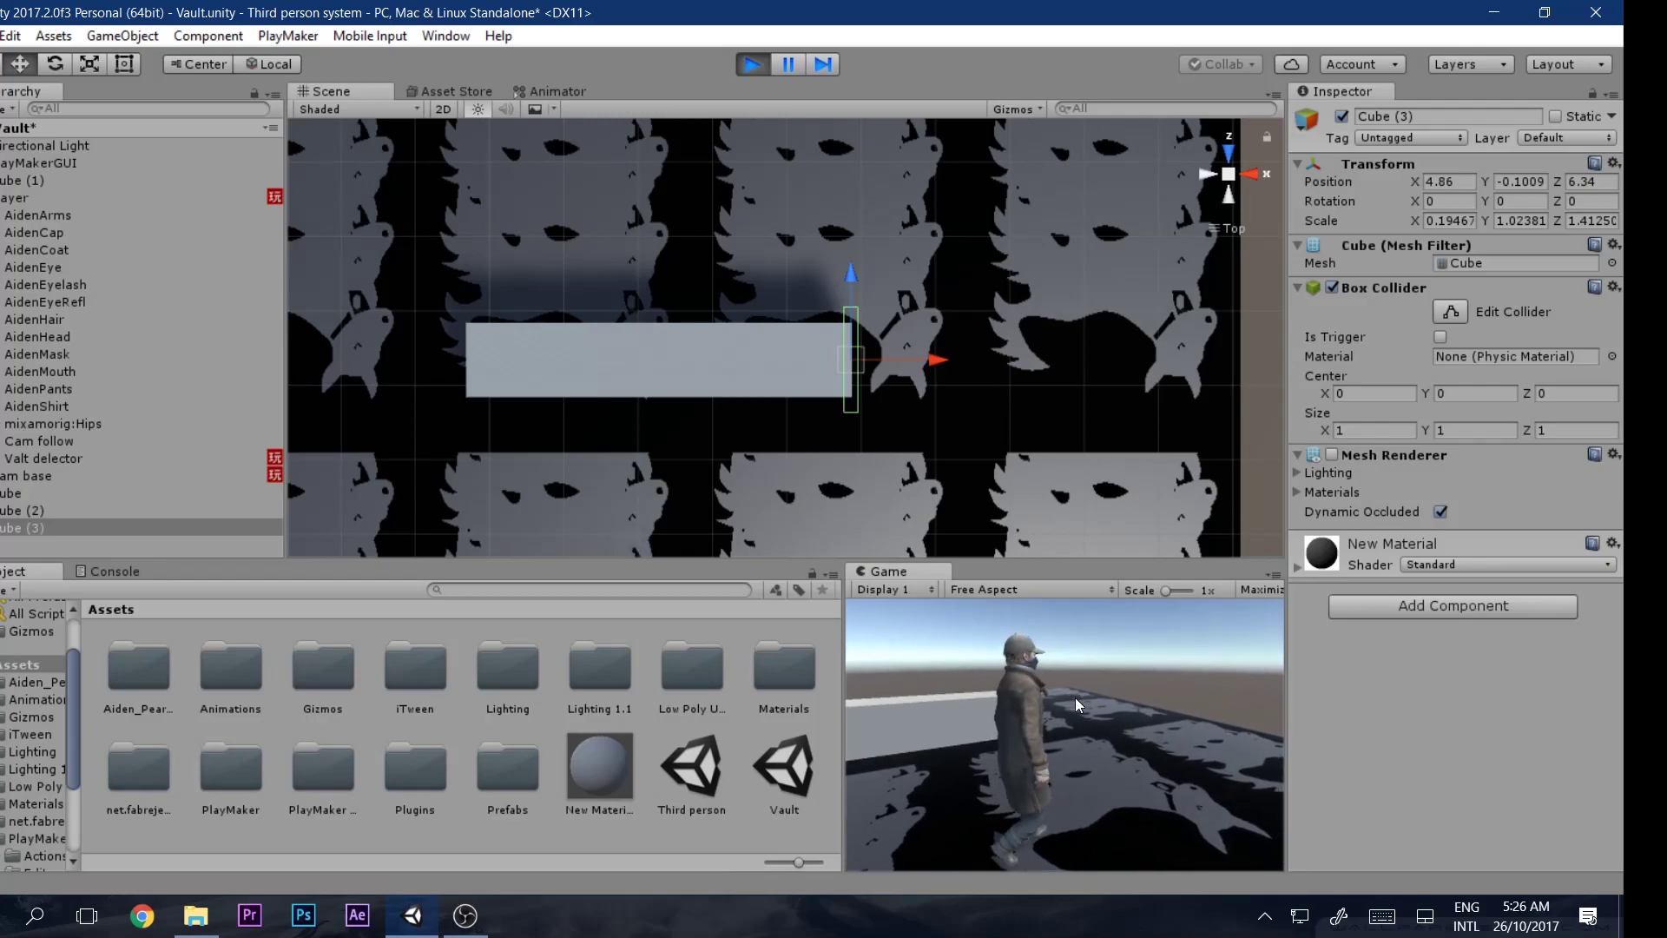
pyautogui.press('w')
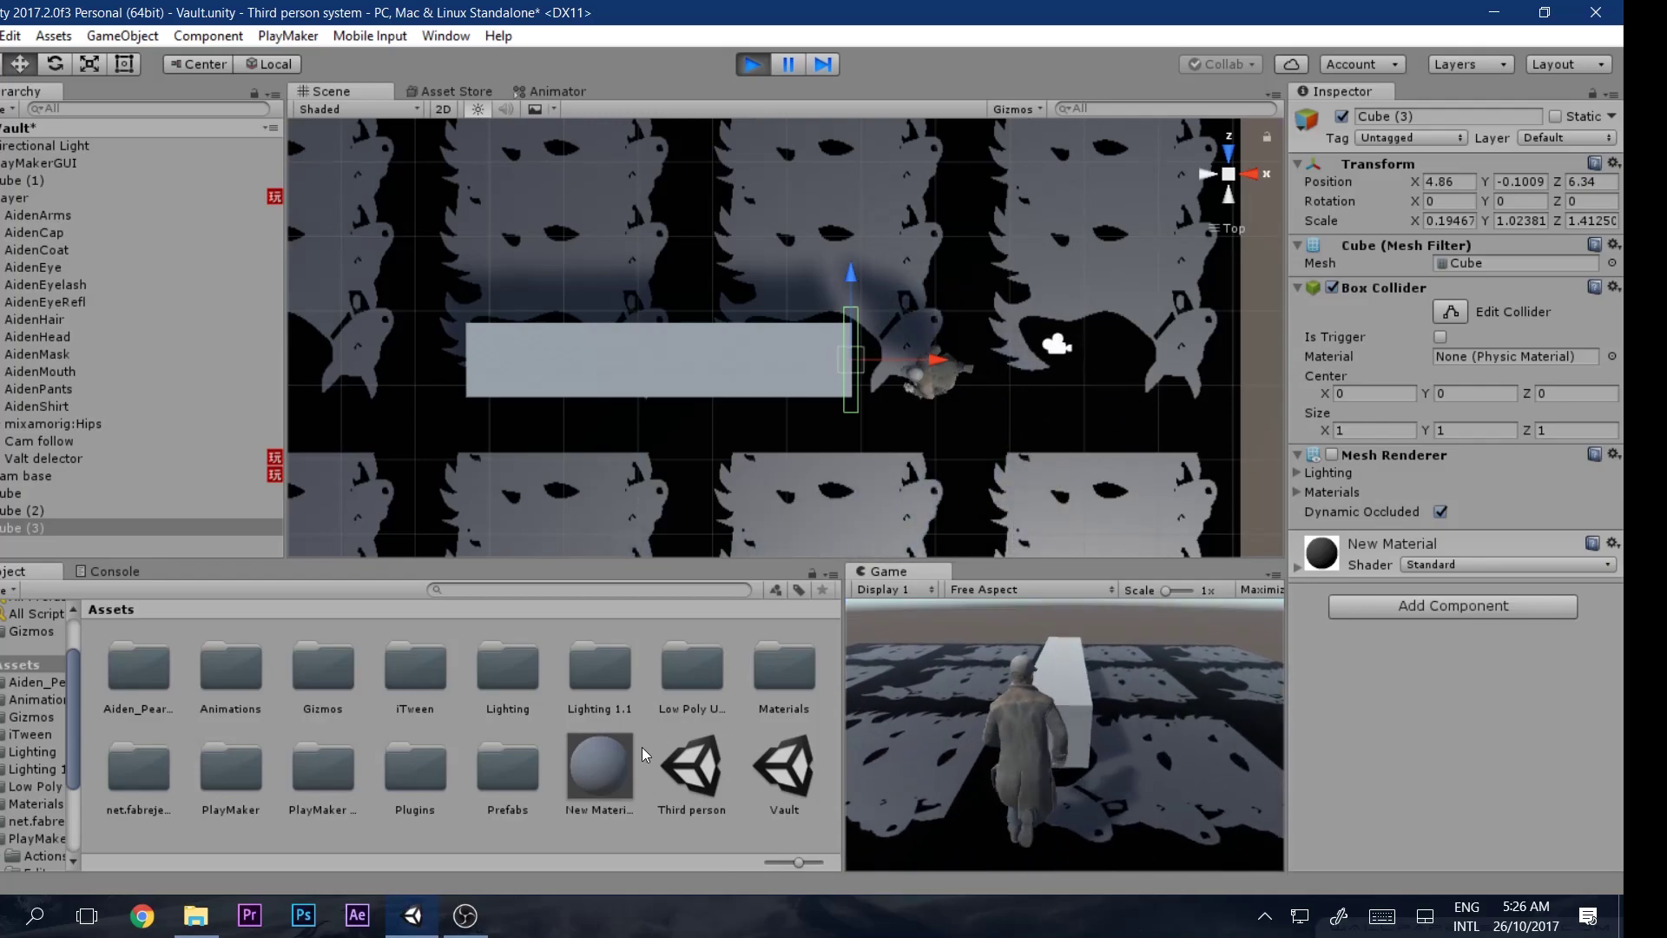